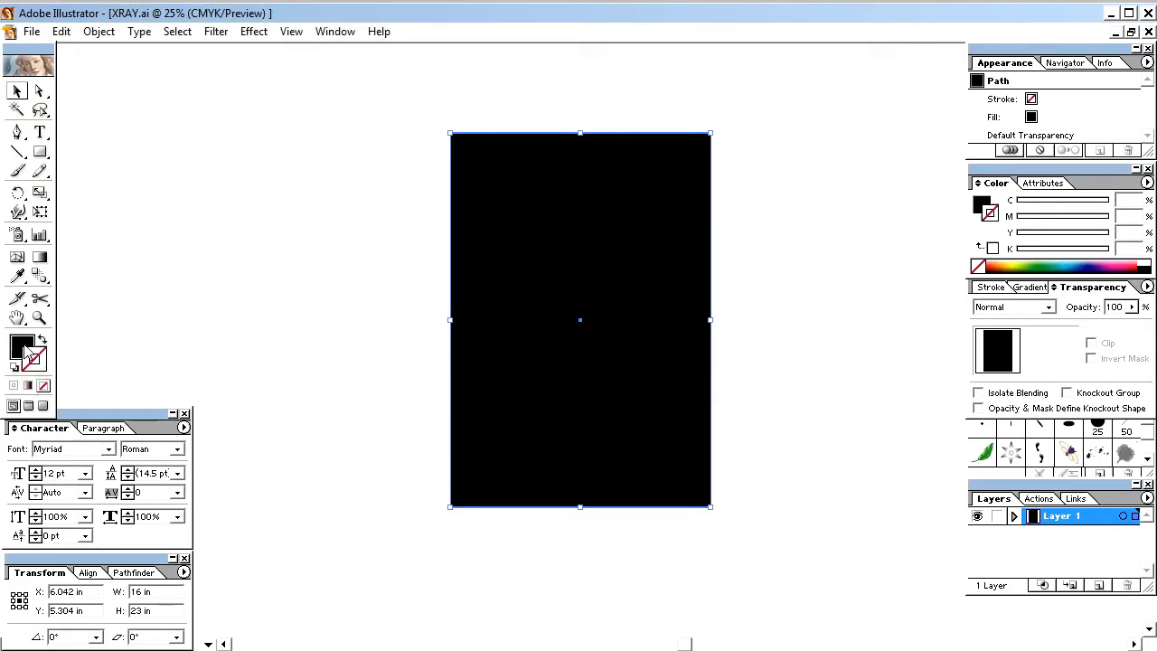
- Fill the 16 × 23 in black rectangle with green, using C 100, M 0, Y 100, K 0
click(715, 302)
click(650, 282)
drag(1107, 252, 946, 248)
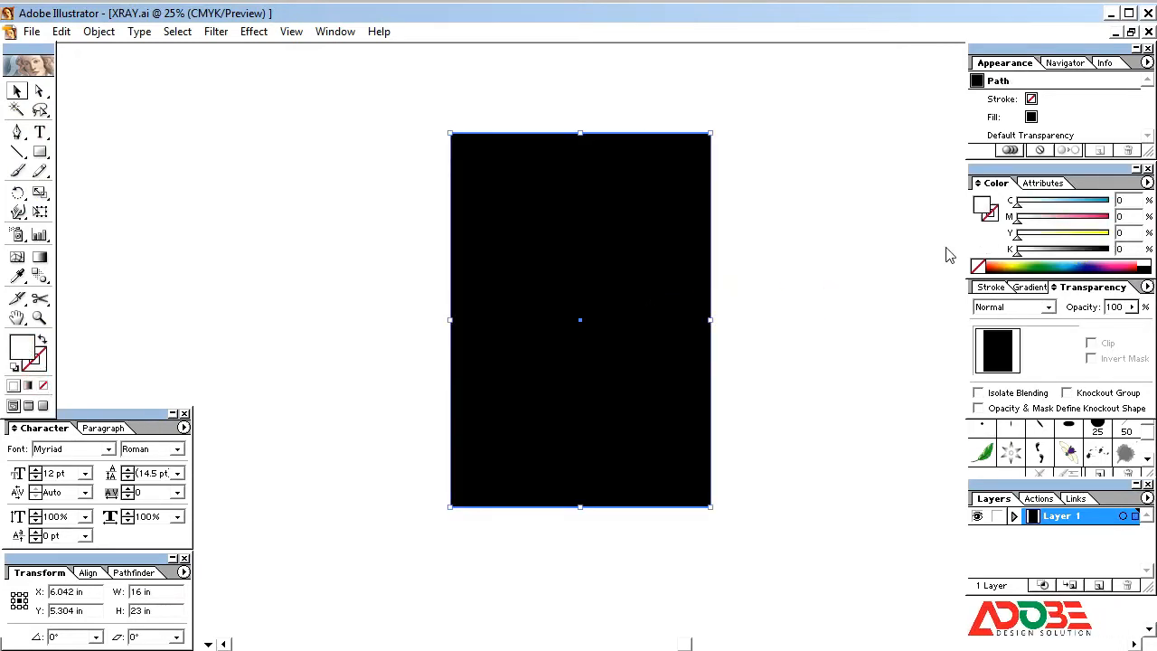
click(1105, 199)
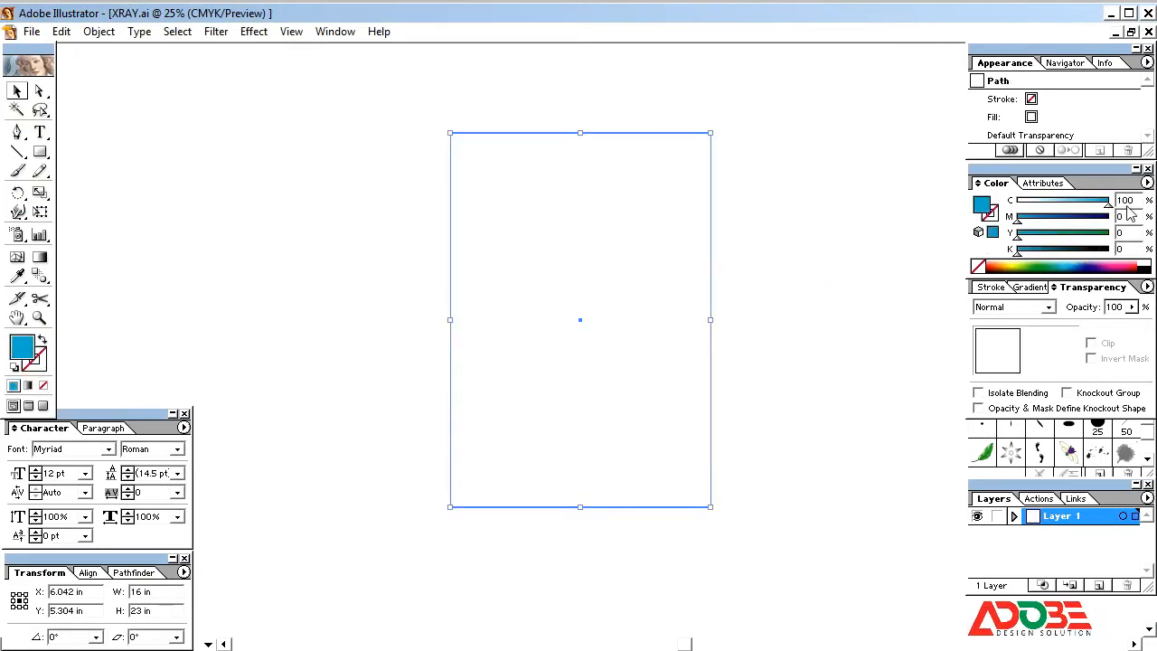
click(1104, 232)
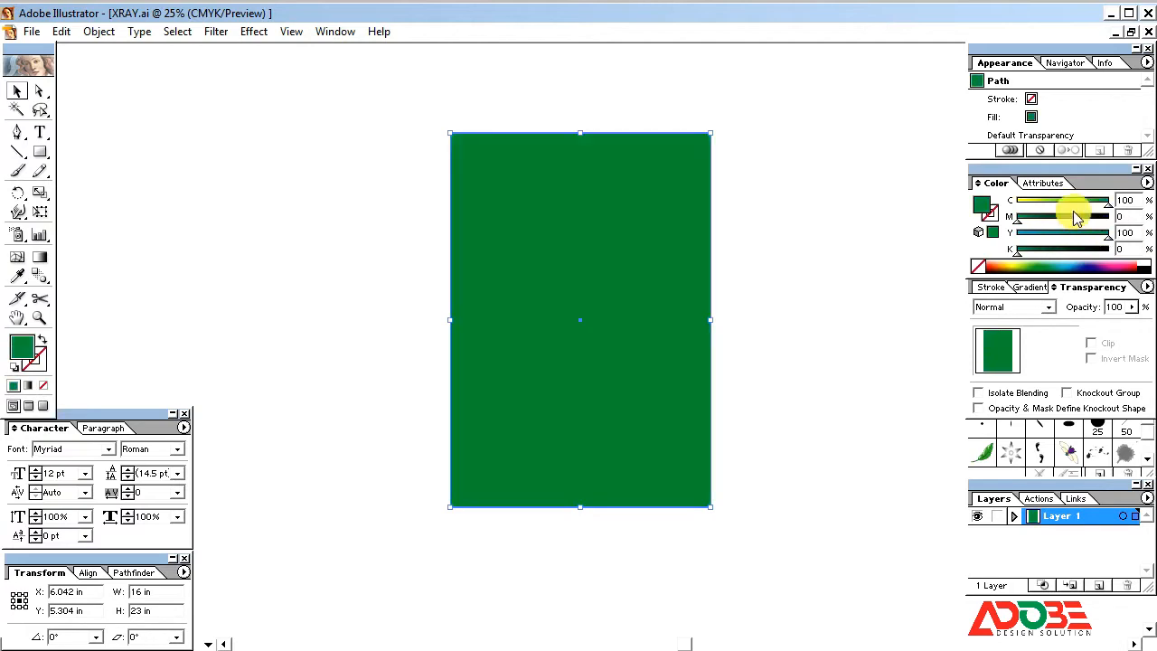
click(897, 243)
- Copy the green rectangle, paste it in front, and shrink the copy to a strip 1.5 in high along the upper edge
click(633, 286)
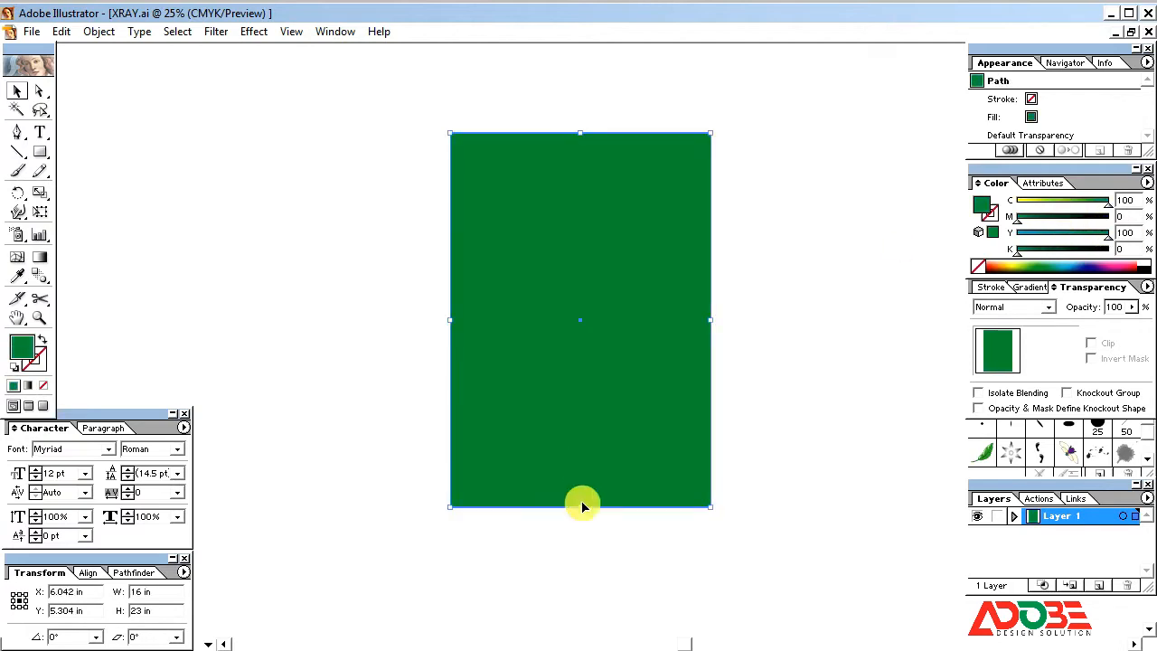
key(ctrl+c)
click(95, 31)
mouse_move(61, 27)
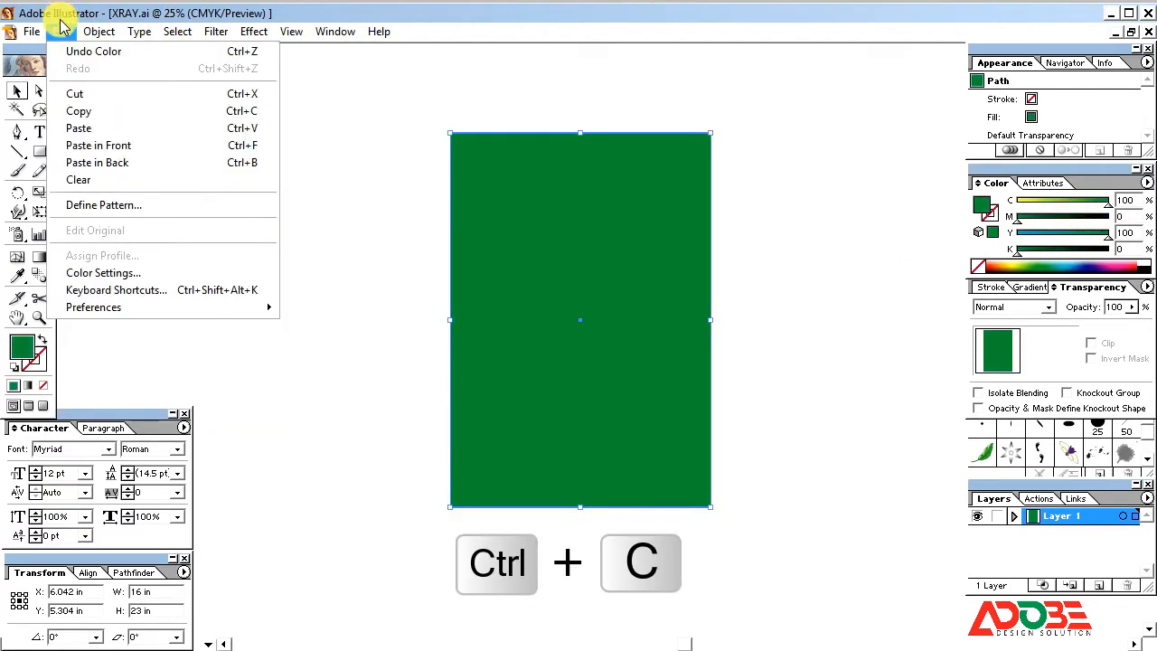
click(78, 110)
click(60, 31)
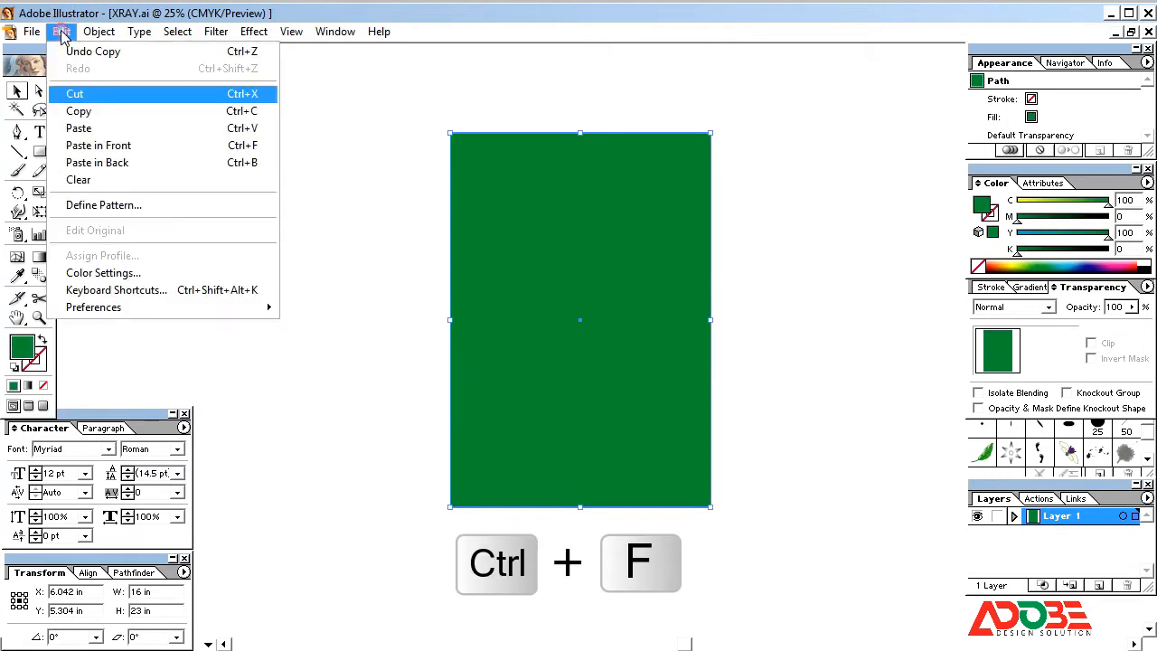
click(119, 147)
drag(581, 506, 577, 161)
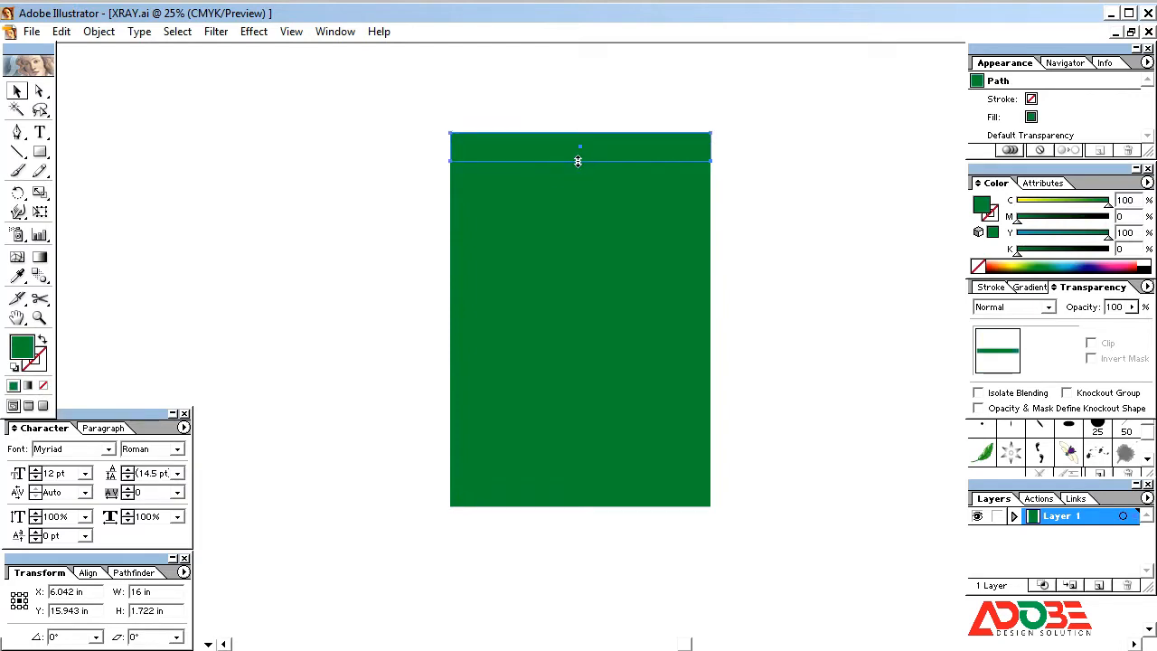
- Set the cyan value of the upper strip's fill to 70%
click(1142, 231)
click(1144, 199)
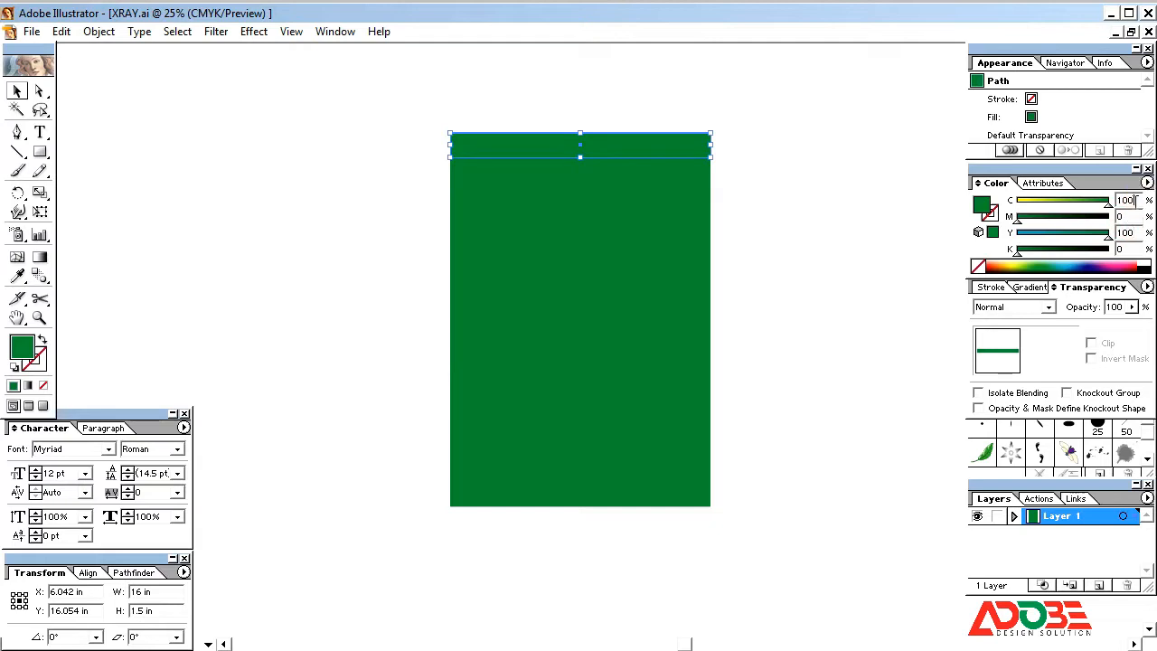
text(70)
key(Return)
click(850, 275)
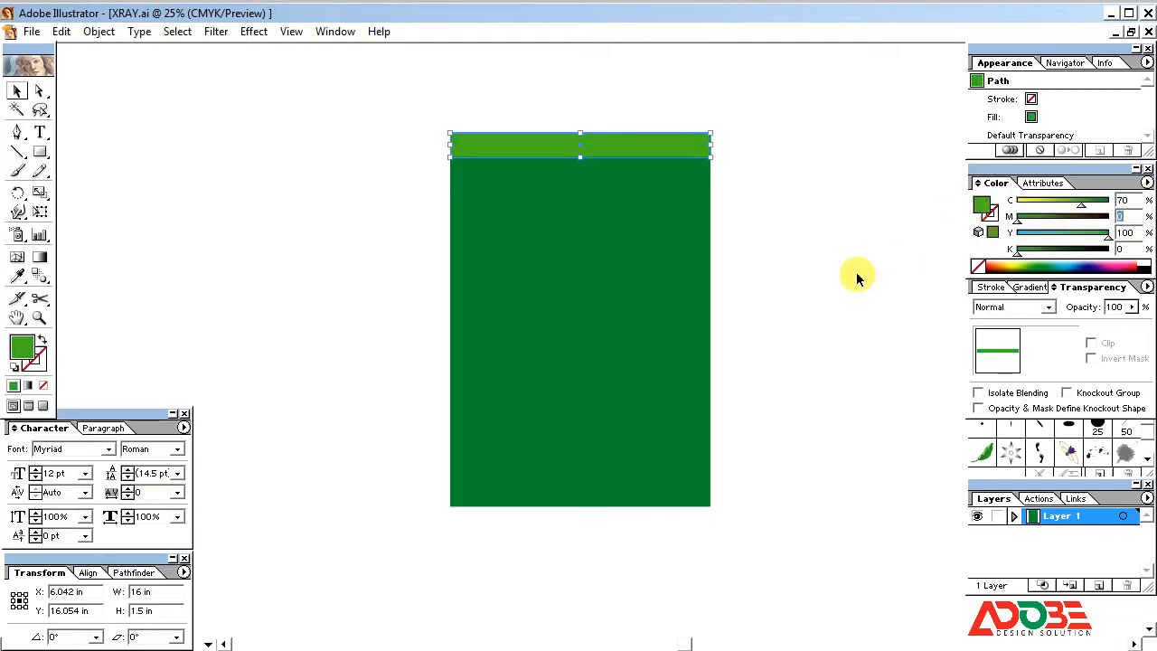
- Paste another copy of the green rectangle in front and shrink it to a strip about 1.39 in high along the lower edge
click(665, 157)
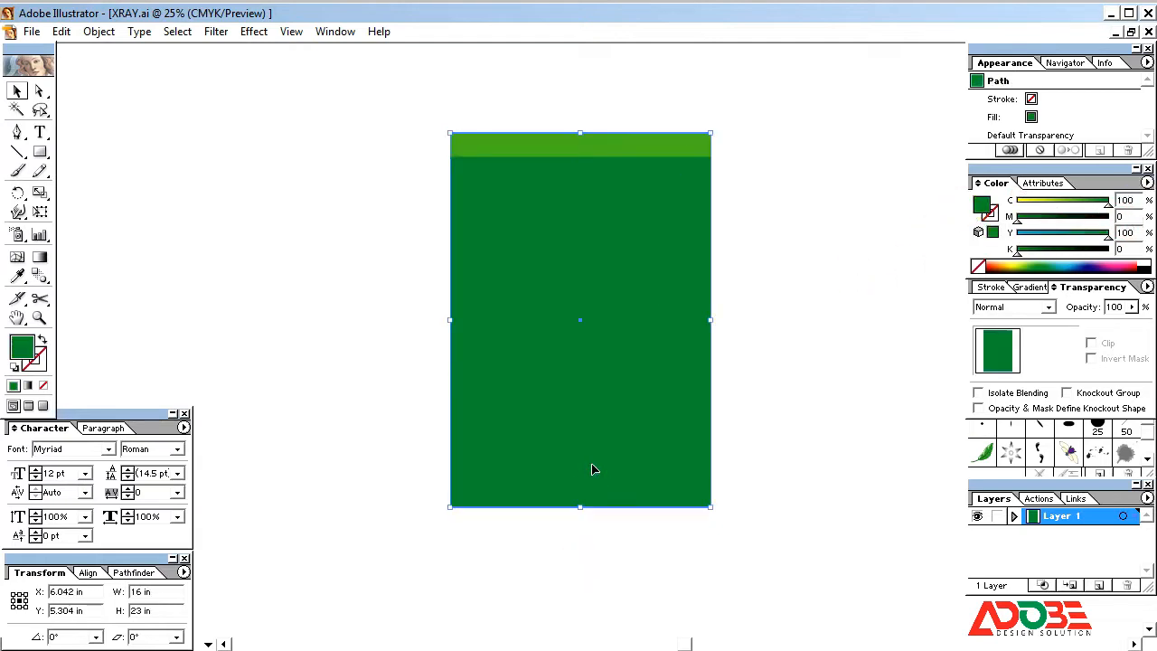
key(ctrl+c)
click(61, 31)
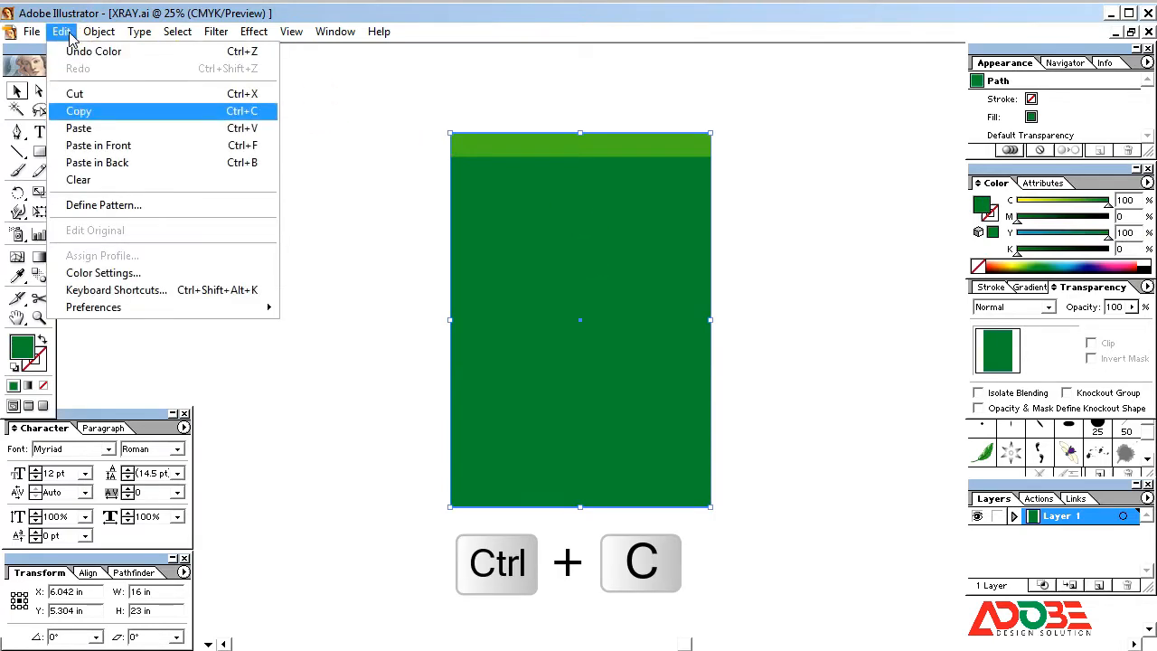
click(104, 118)
key(ctrl+f)
click(61, 31)
click(111, 150)
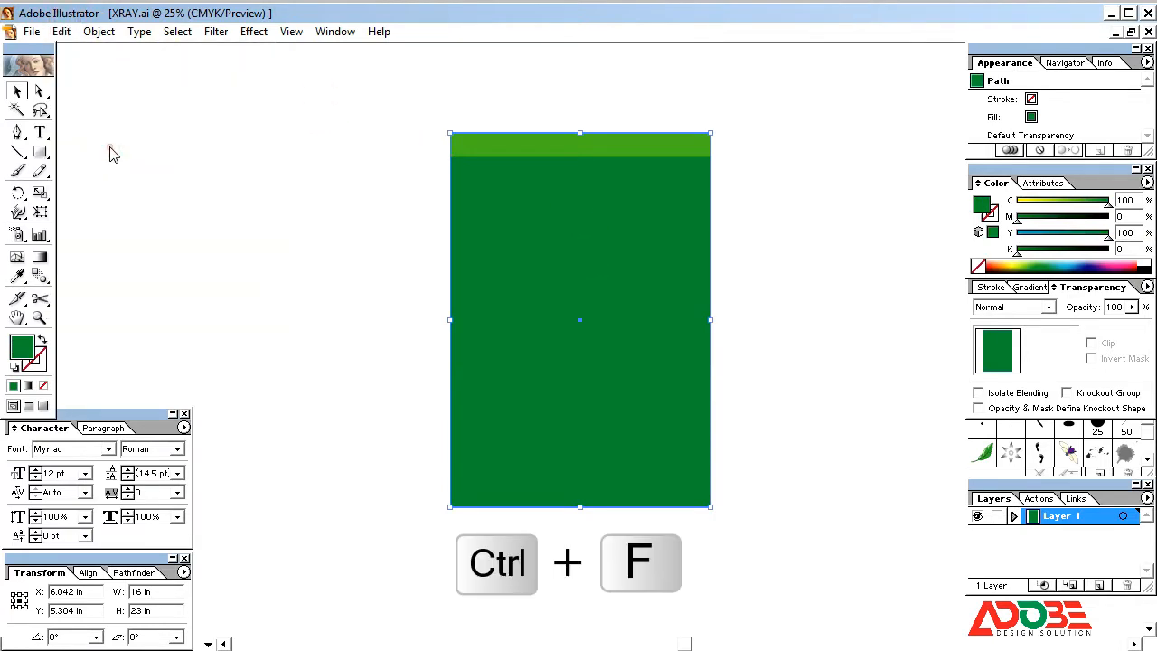
drag(579, 133, 572, 485)
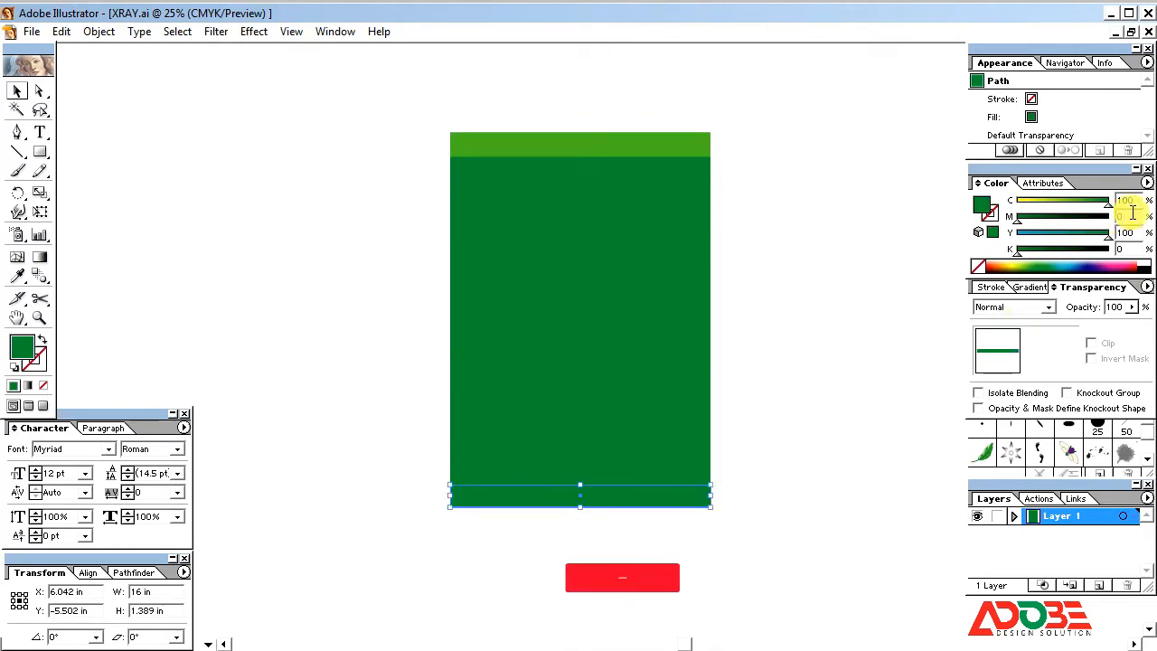
- Set the cyan value of the lower strip's fill to 70%
drag(1135, 201, 1016, 216)
text(70)
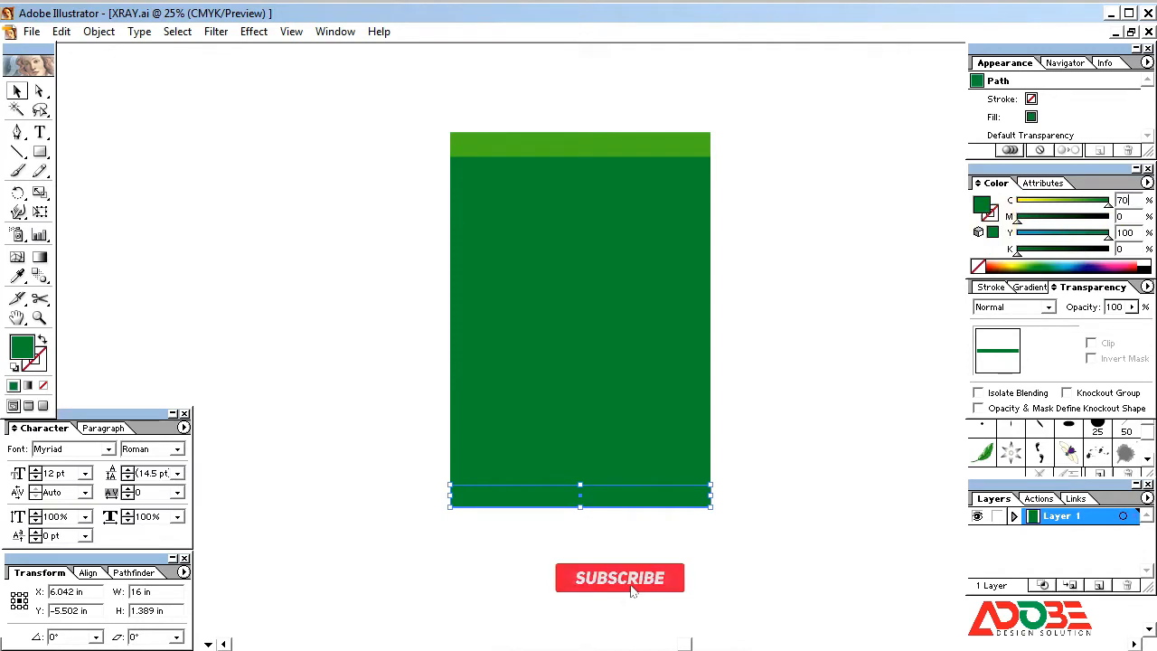
key(Return)
click(816, 237)
click(669, 145)
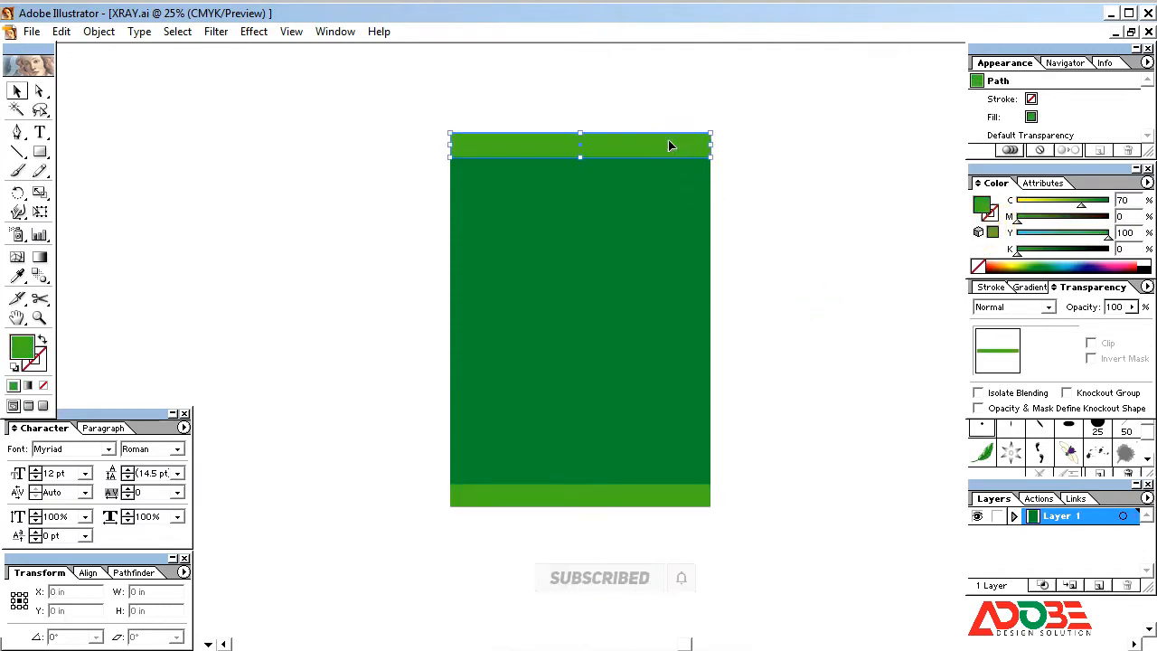
click(757, 239)
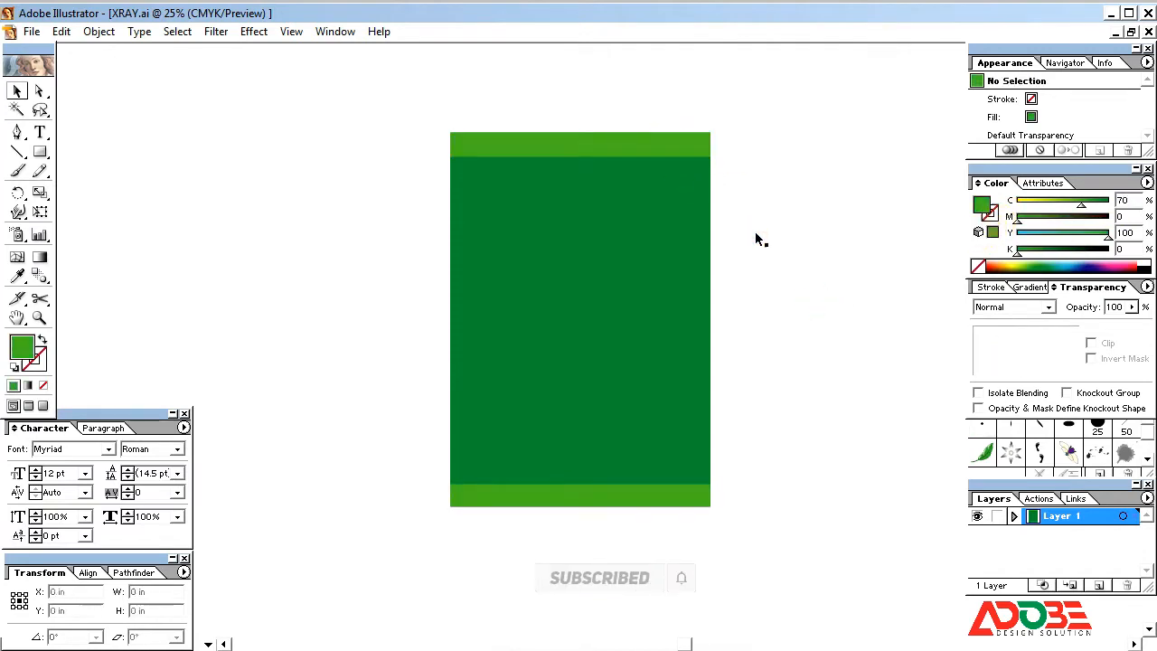
- Paste a copy of the green rectangle in front and set its height to 8 in, keeping it centred as a middle band
click(616, 362)
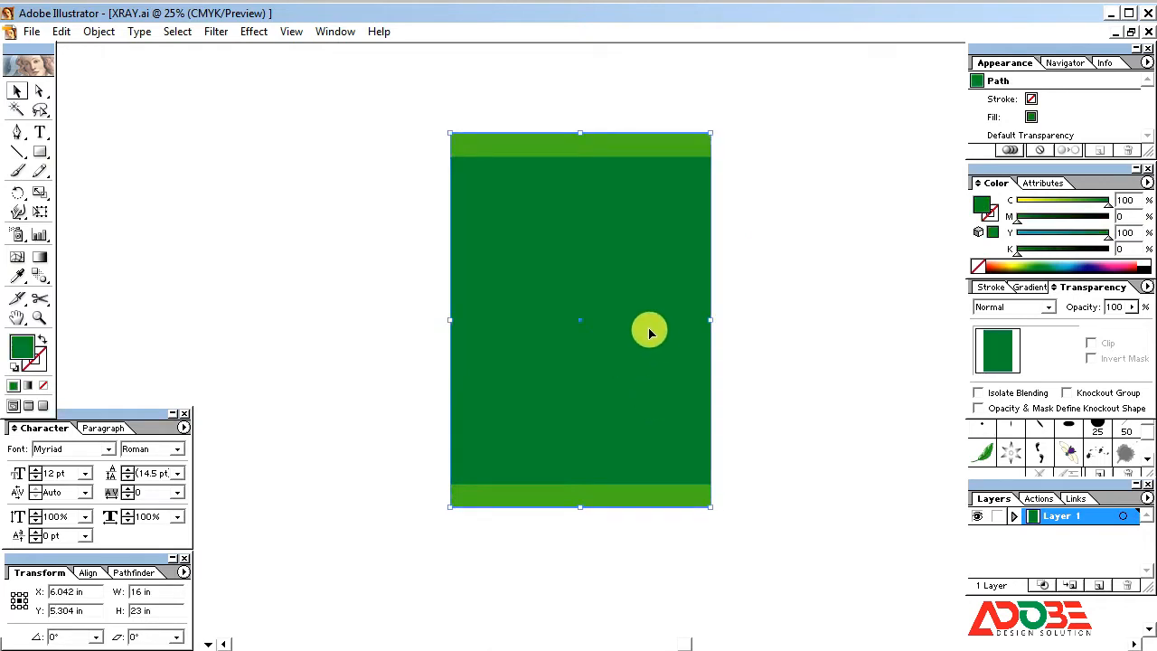
click(88, 33)
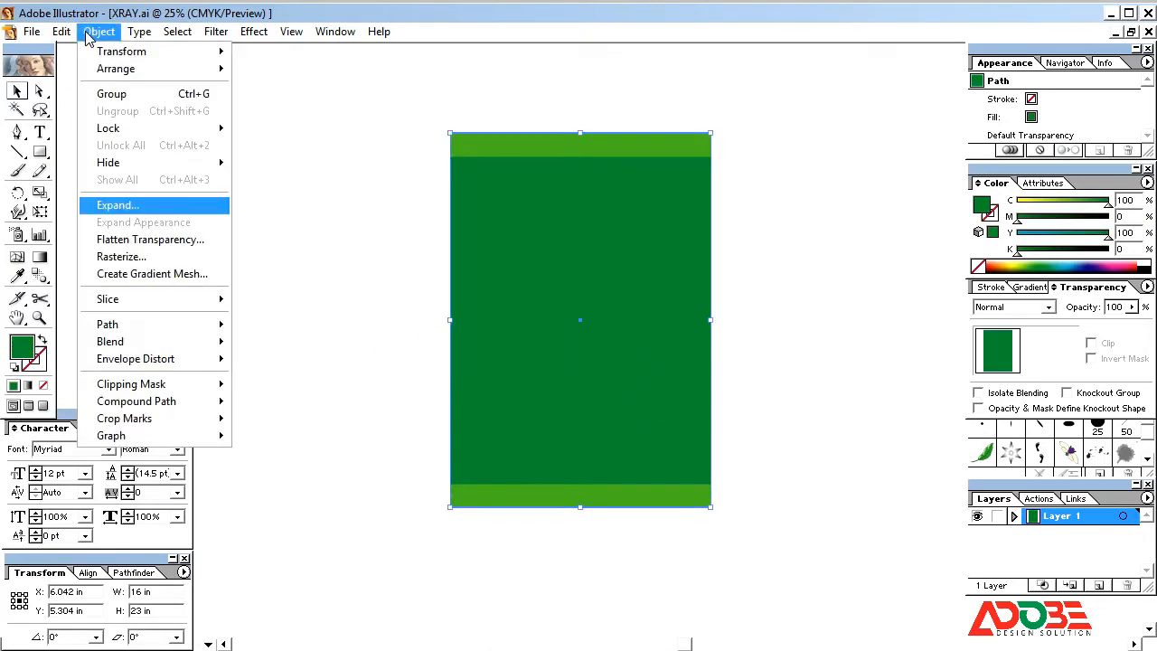
mouse_move(60, 32)
click(79, 112)
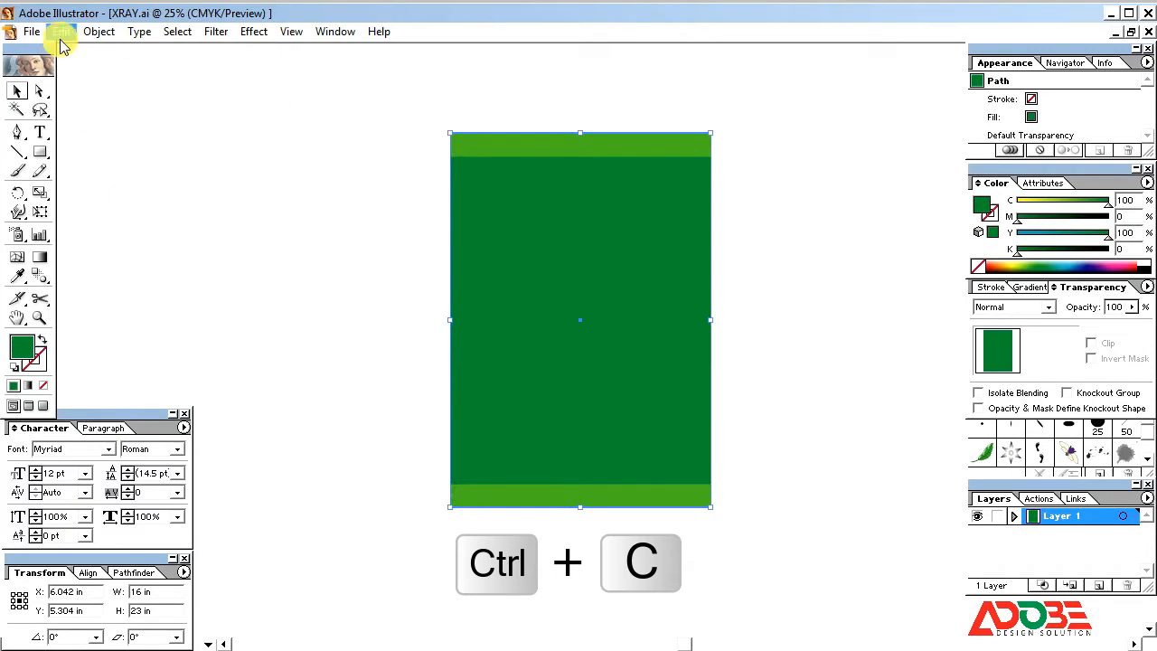
click(61, 31)
click(109, 147)
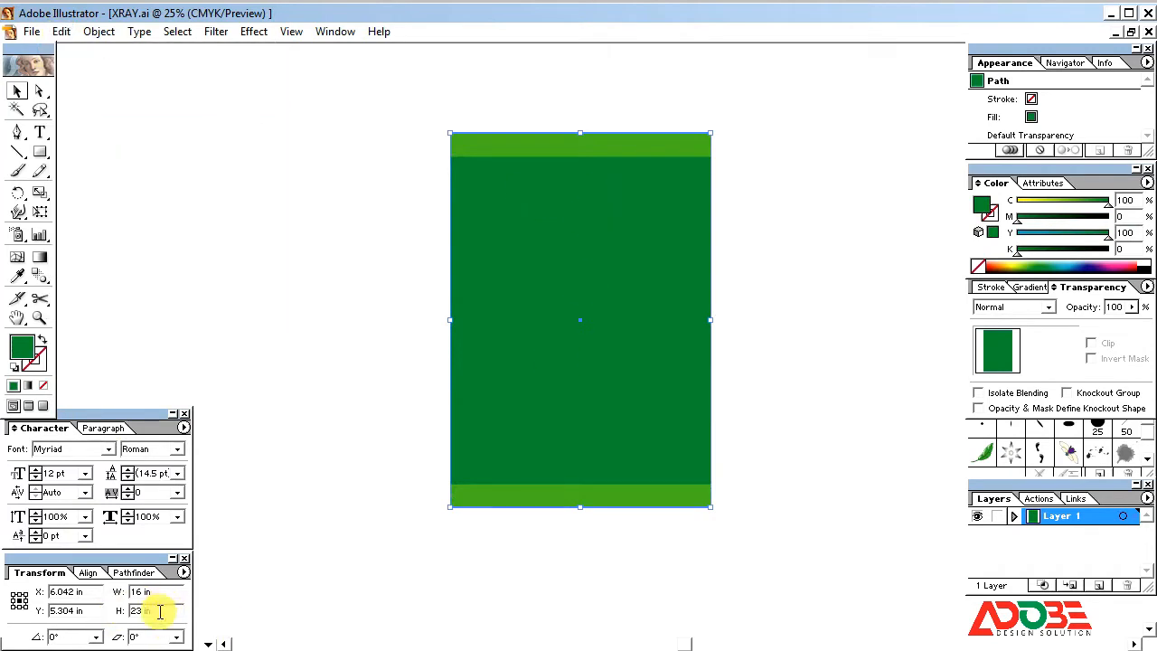
drag(159, 612, 129, 612)
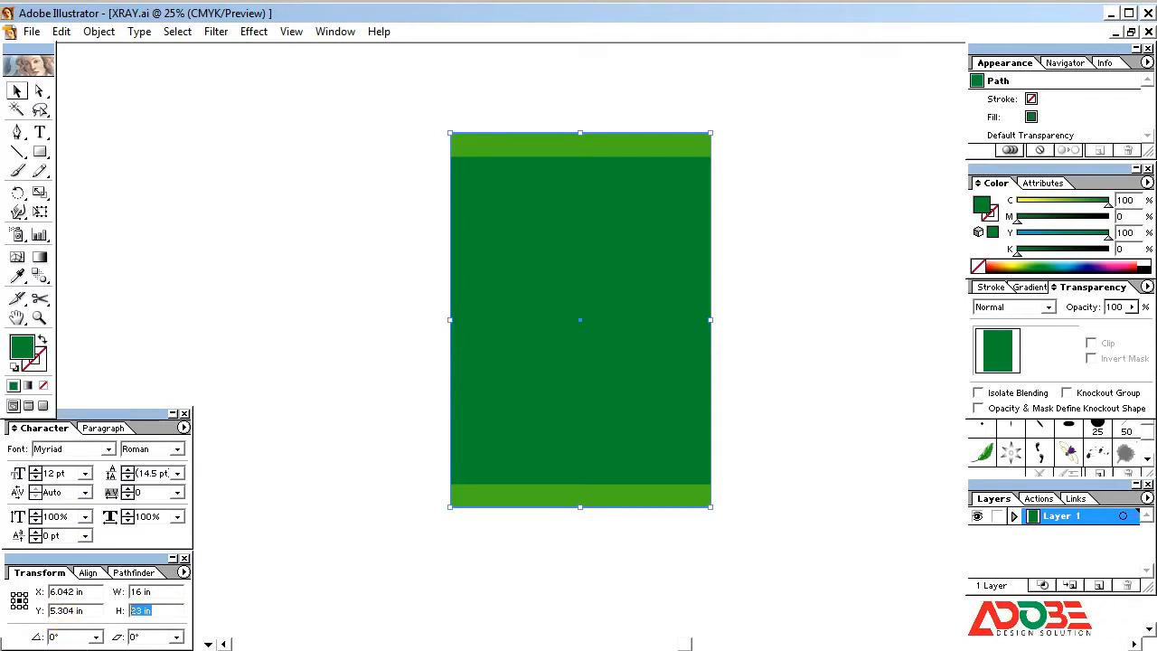
key(Tab)
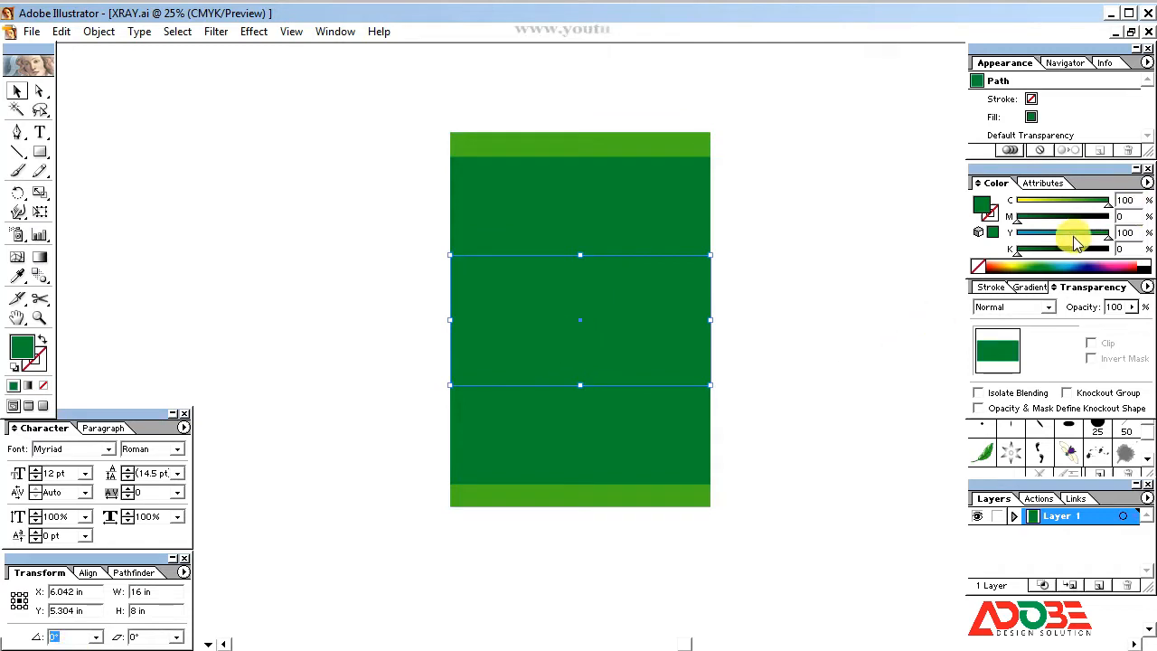
- Recolour the middle band pale blue with cyan about 19% and yellow 0%
drag(1068, 235, 936, 228)
mouse_move(1048, 200)
mouse_down()
mouse_move(984, 206)
mouse_move(1036, 203)
mouse_up()
click(865, 237)
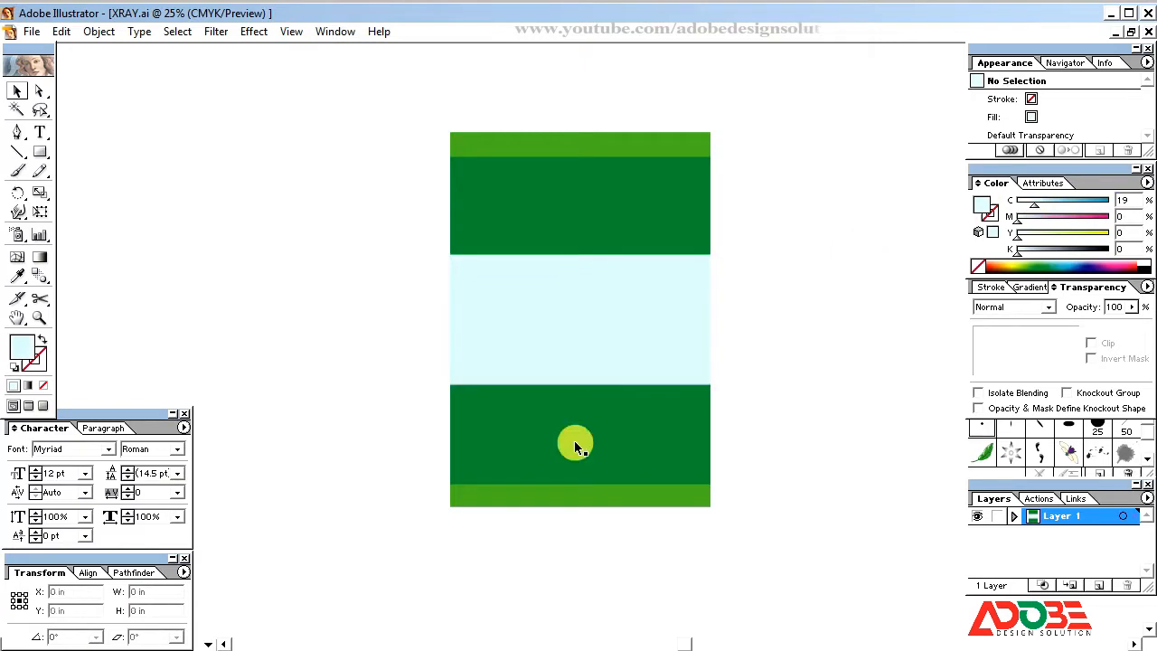
click(567, 454)
click(752, 340)
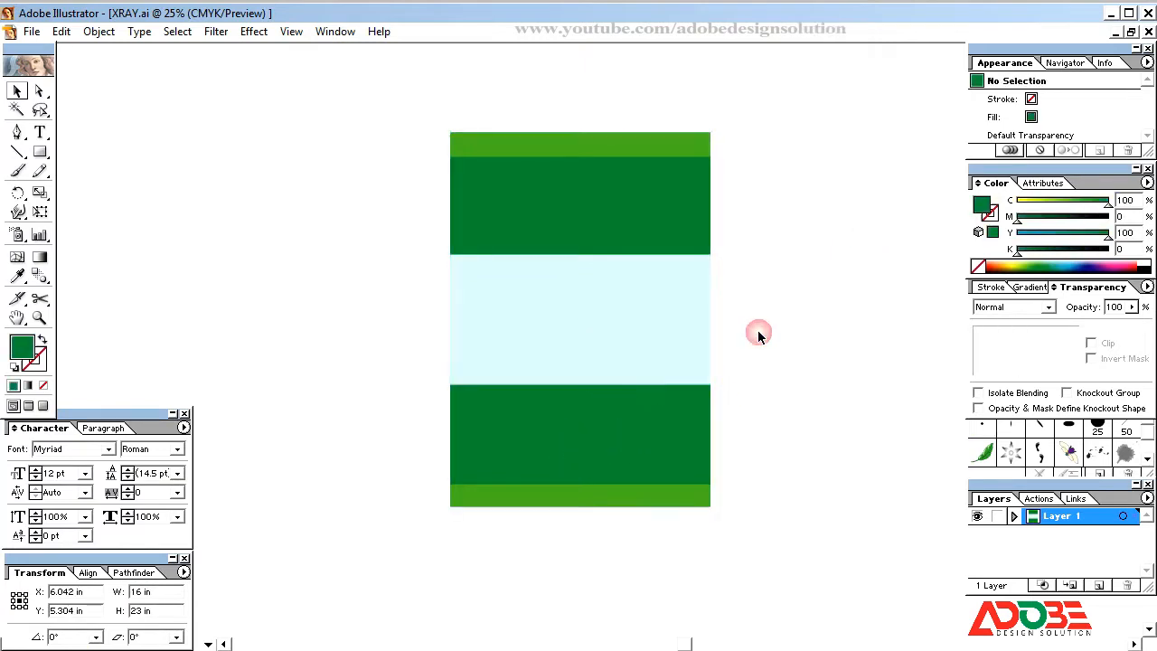
- Copy the full-size green rectangle and paste the copy directly in front of it
click(636, 220)
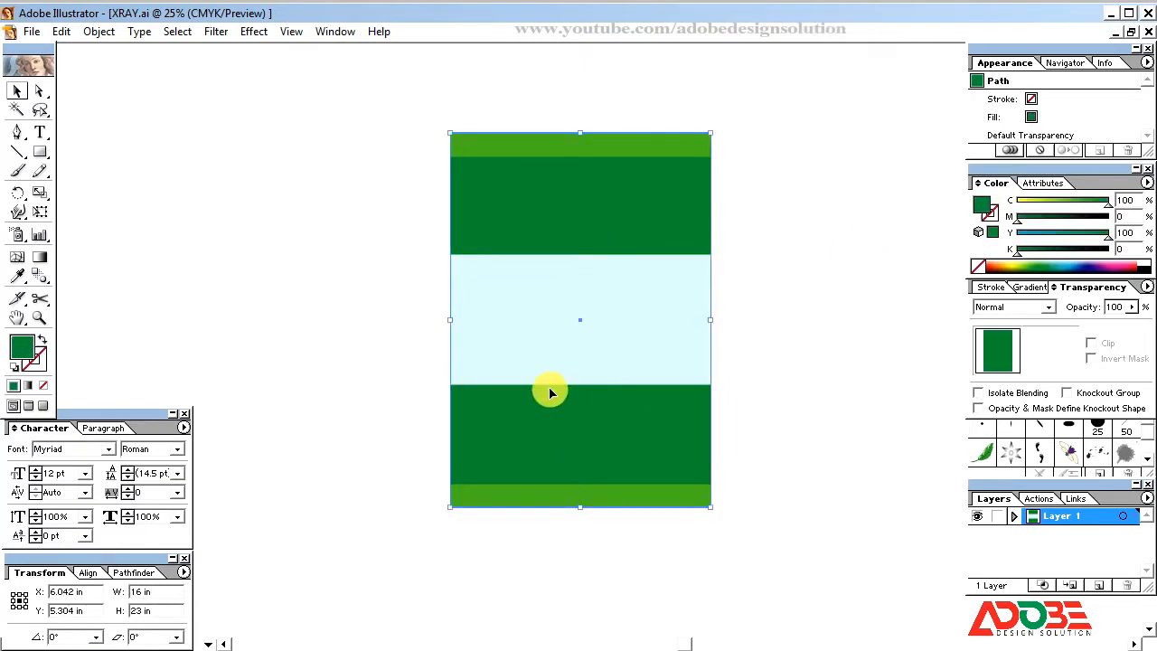
click(97, 33)
click(78, 109)
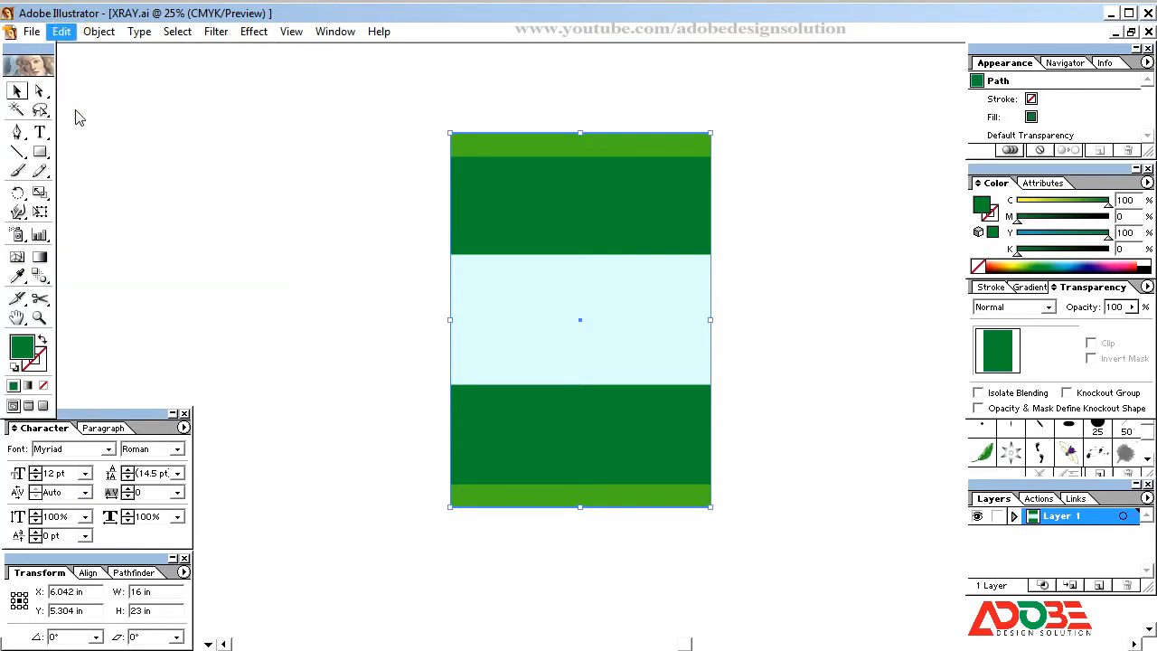
click(58, 31)
click(99, 142)
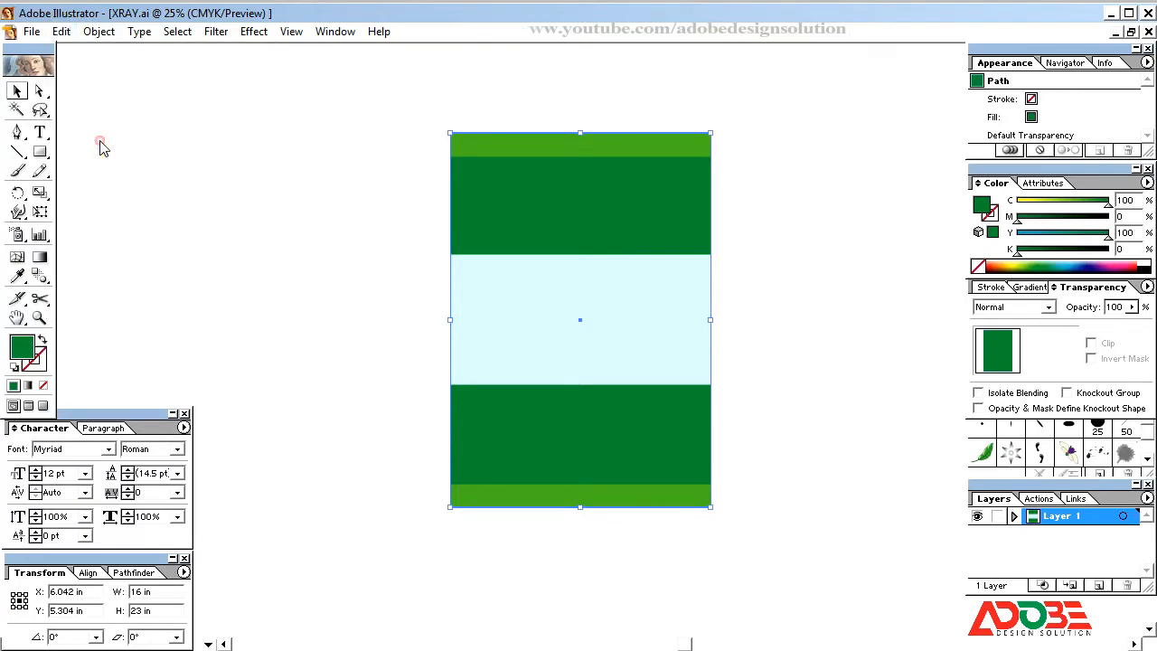
- Divide the green rectangle copy with the pale blue band using the Divide pathfinder, and ungroup the resulting pieces
shift+click(583, 343)
click(152, 576)
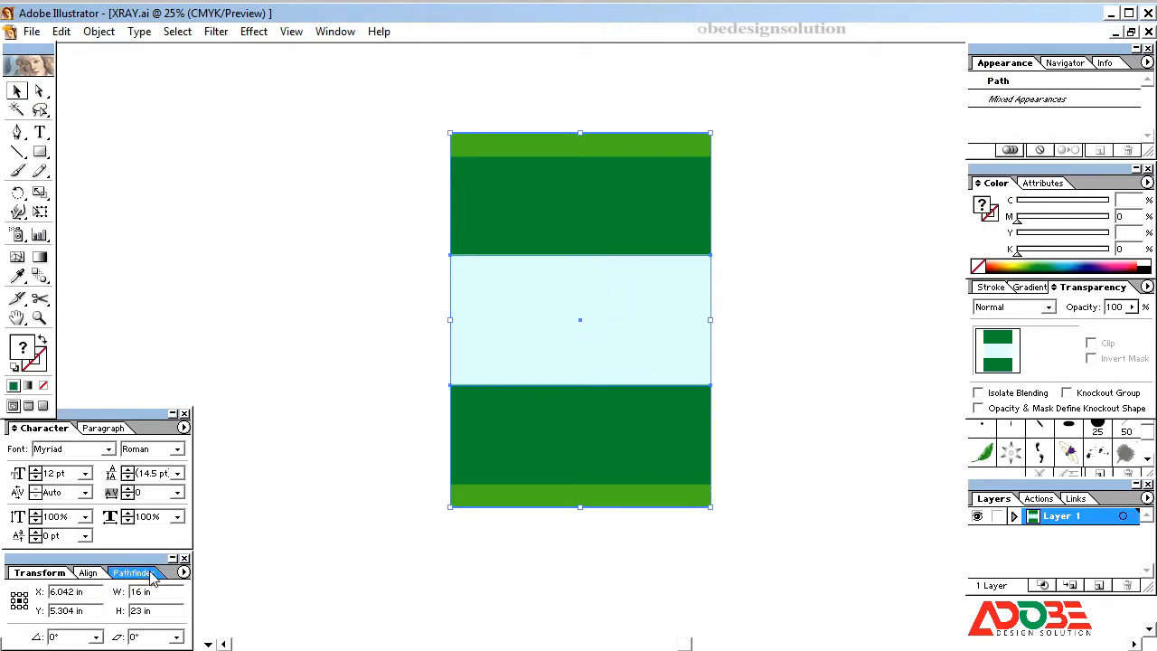
click(22, 636)
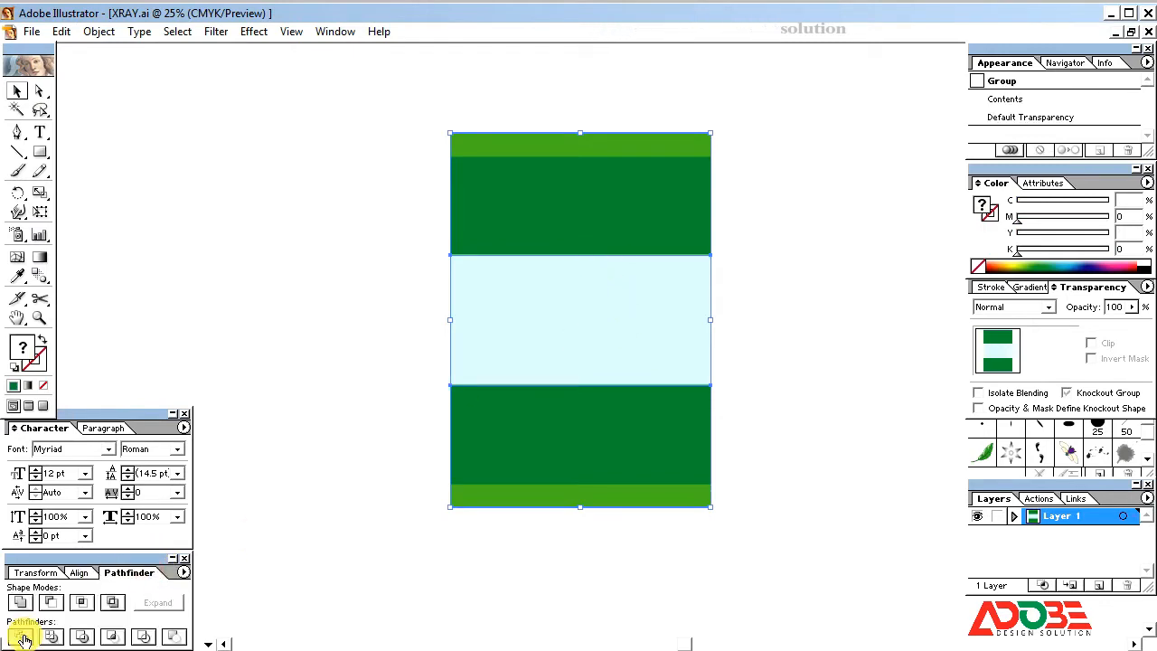
right_click(552, 318)
click(589, 370)
click(783, 336)
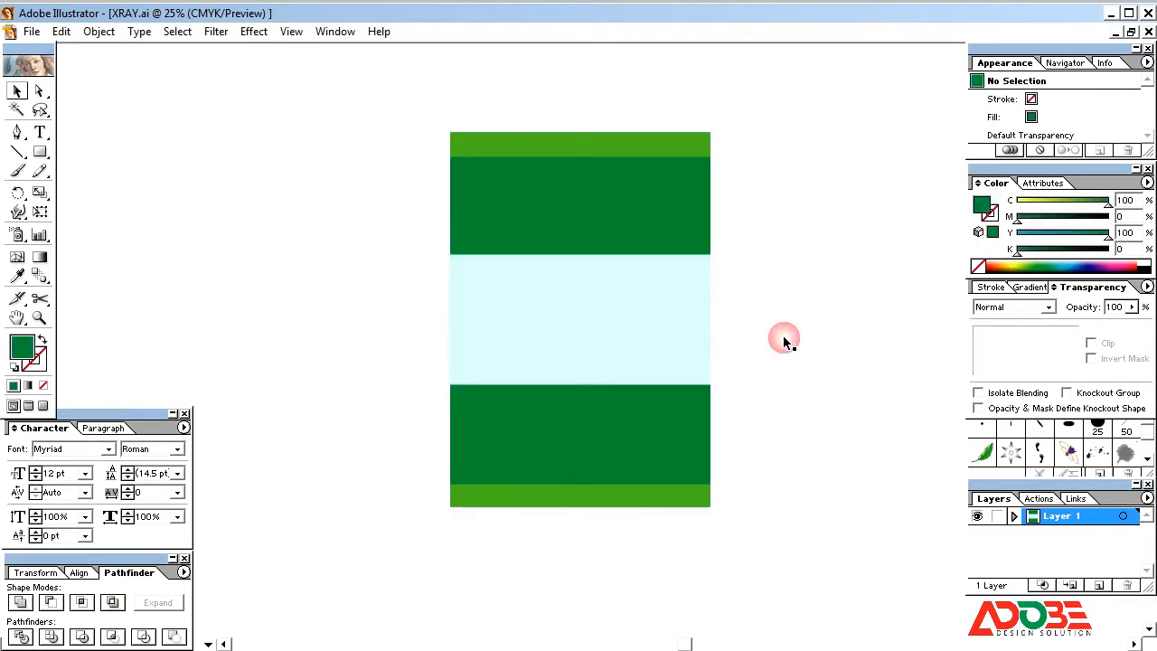
click(624, 219)
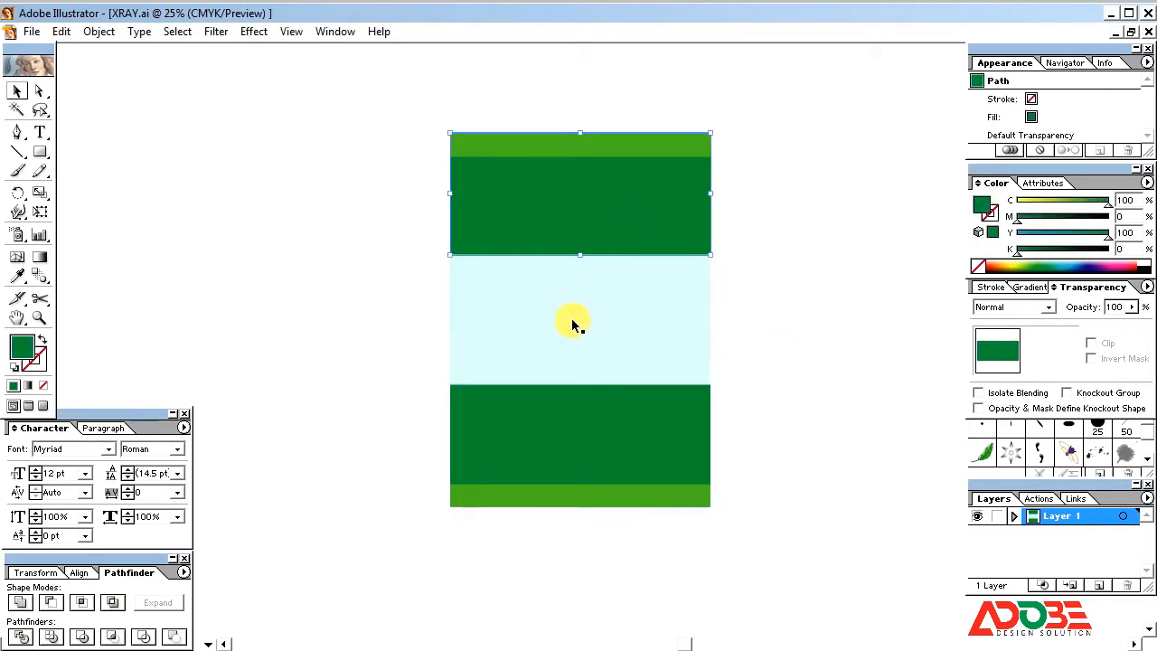
click(589, 445)
click(791, 331)
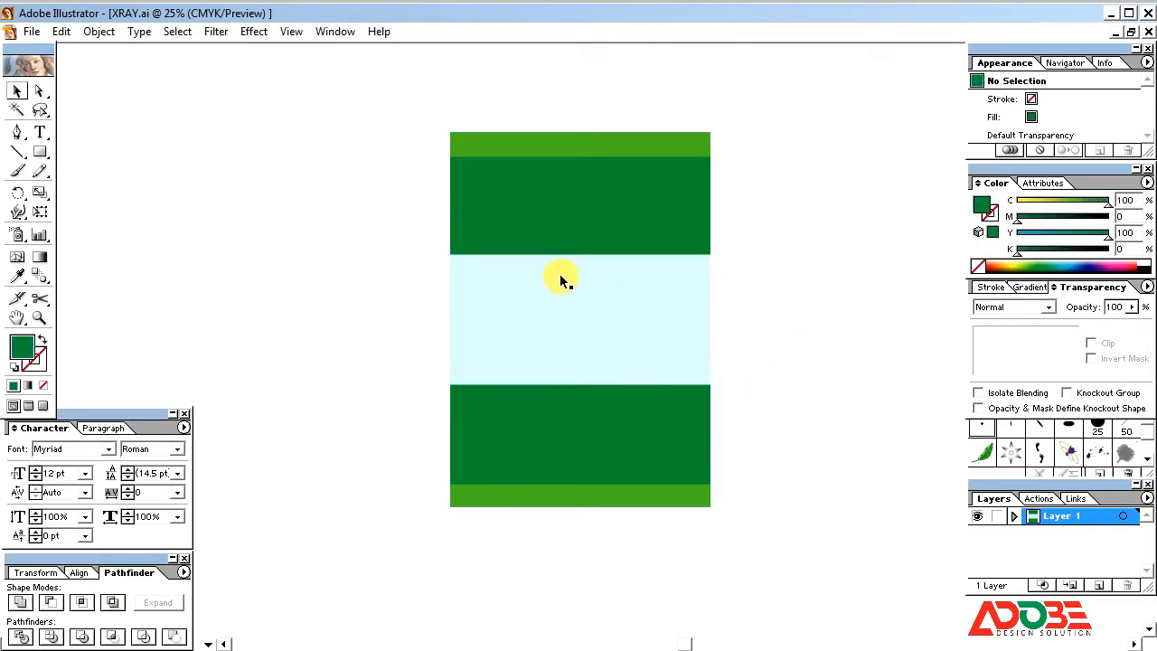
- Narrow the upper green piece from its left side to about two-thirds width and recolour it white with cyan and yellow at 0%
click(551, 215)
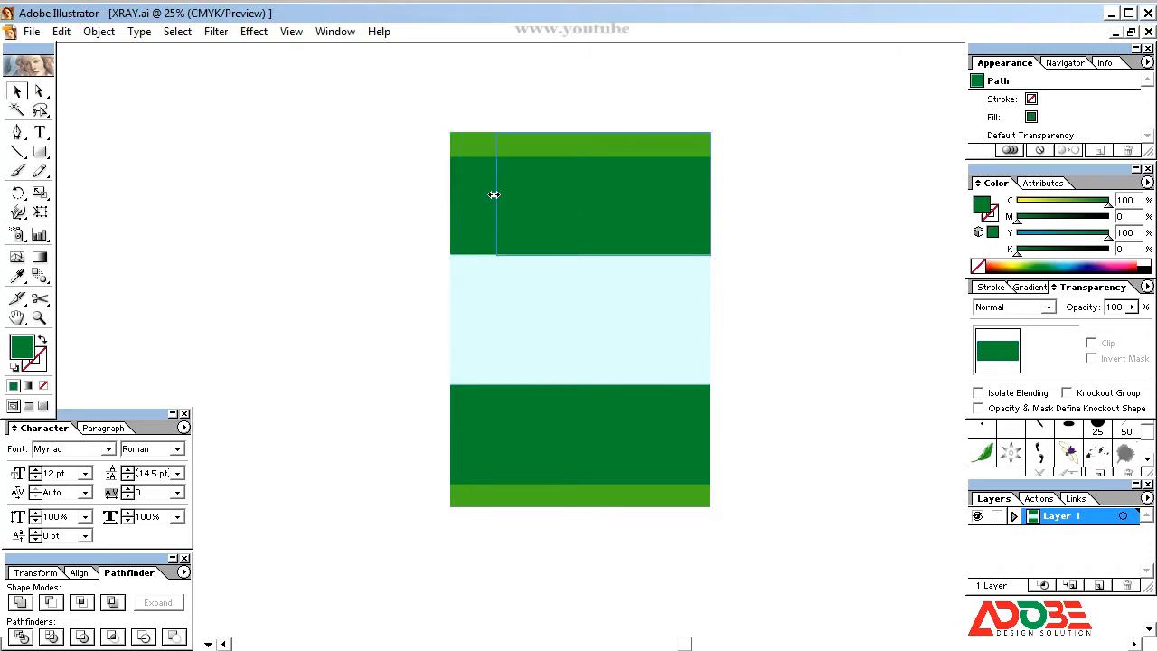
click(535, 195)
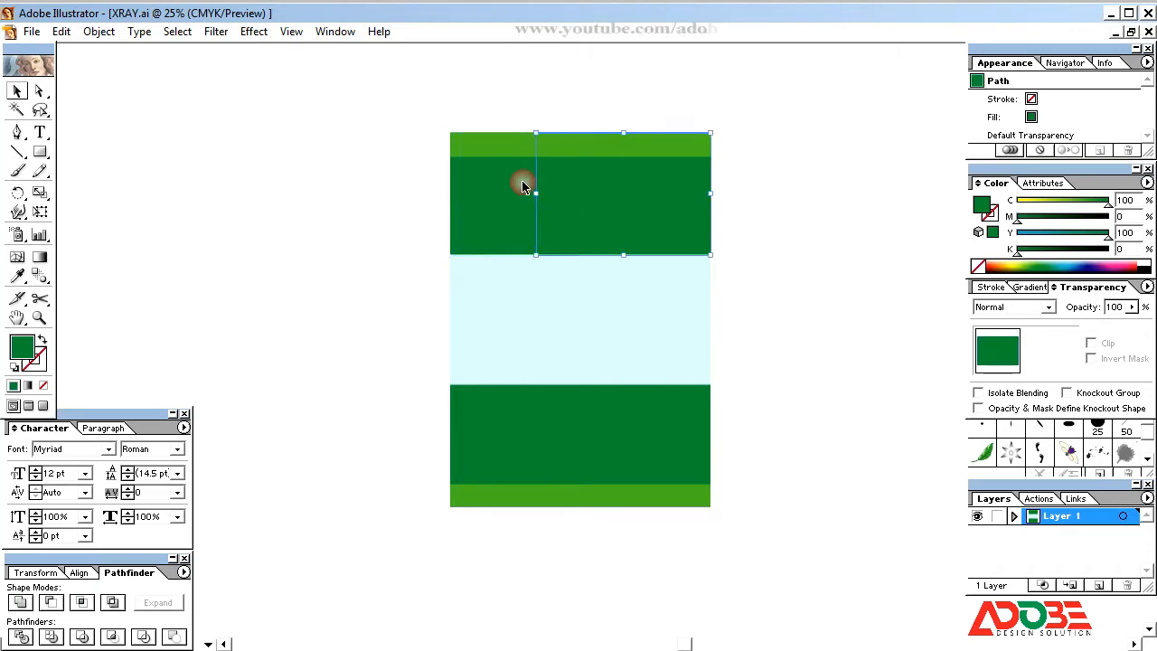
click(1019, 199)
drag(1027, 239, 1011, 241)
click(854, 244)
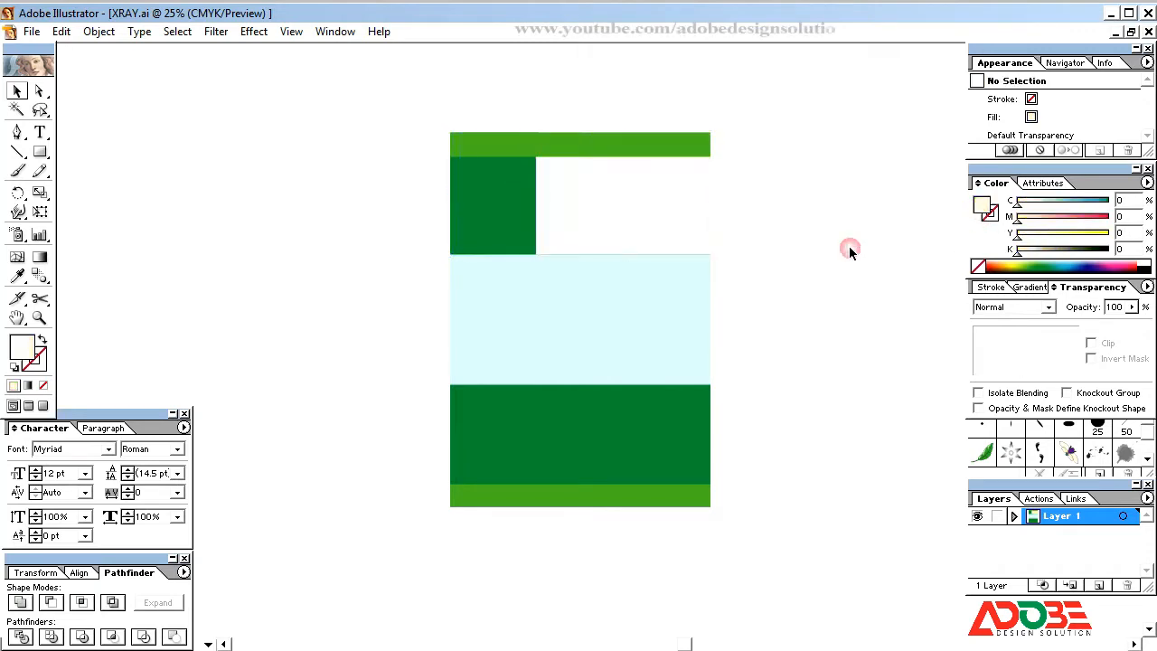
- Draw a diagonal line across the lower dark green block, rising from below its bottom edge into the pale blue band
click(633, 191)
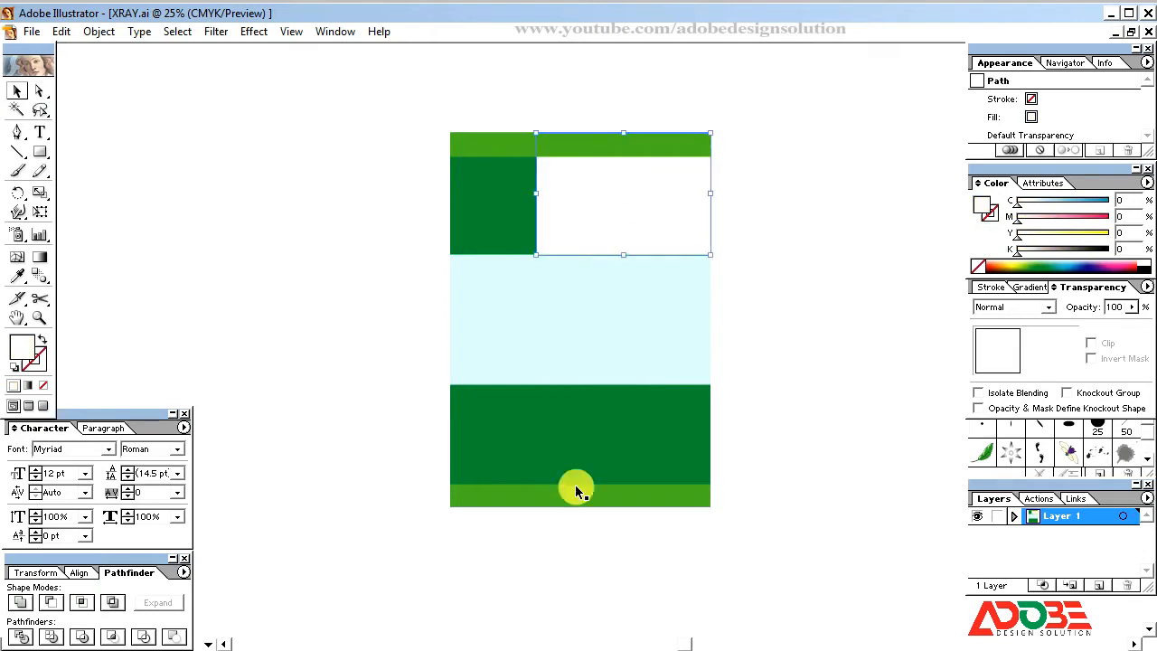
click(579, 449)
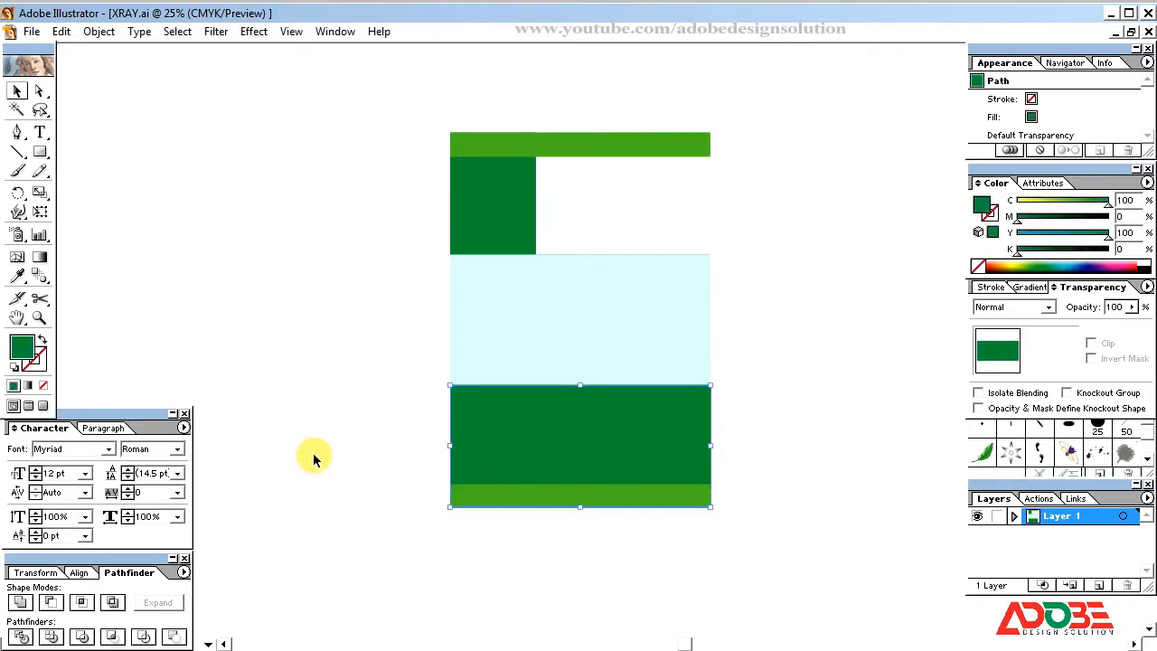
click(342, 444)
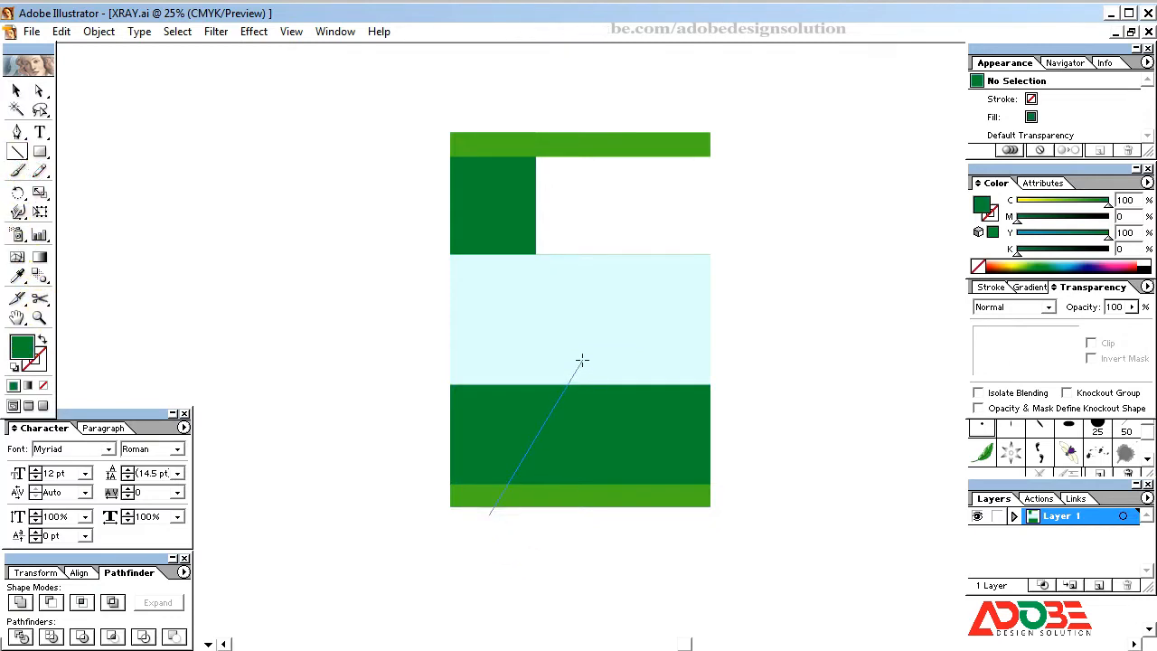
drag(582, 361, 581, 362)
- Divide the lower dark green block along the diagonal line using the Divide pathfinder, and ungroup the resulting pieces
click(17, 91)
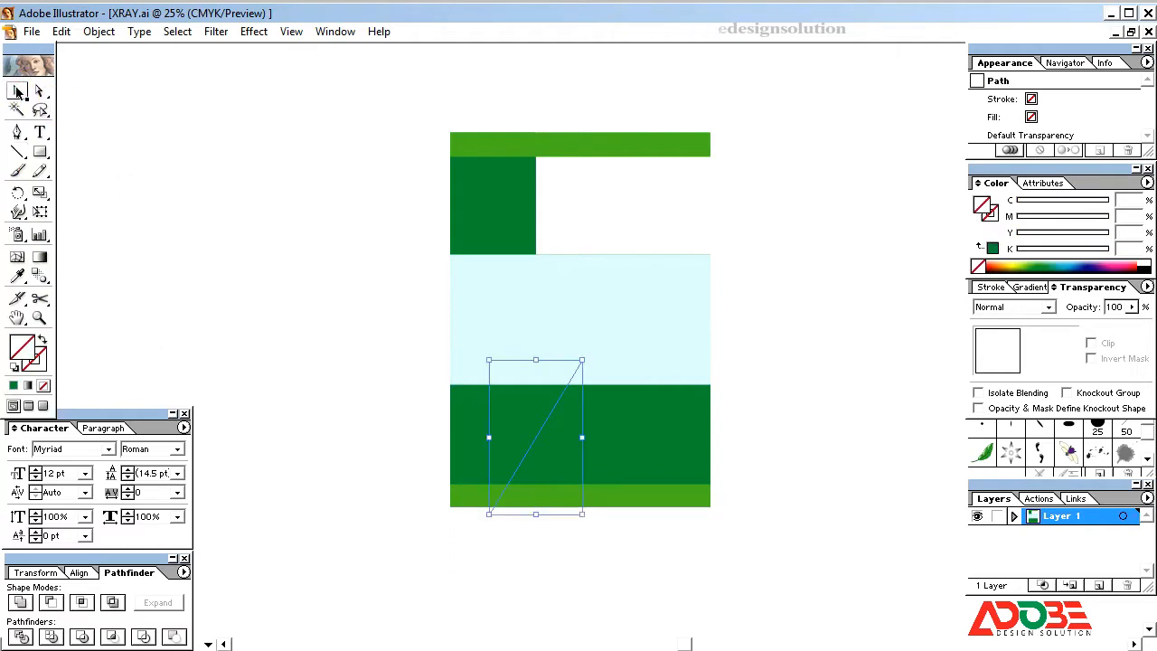
shift+click(692, 444)
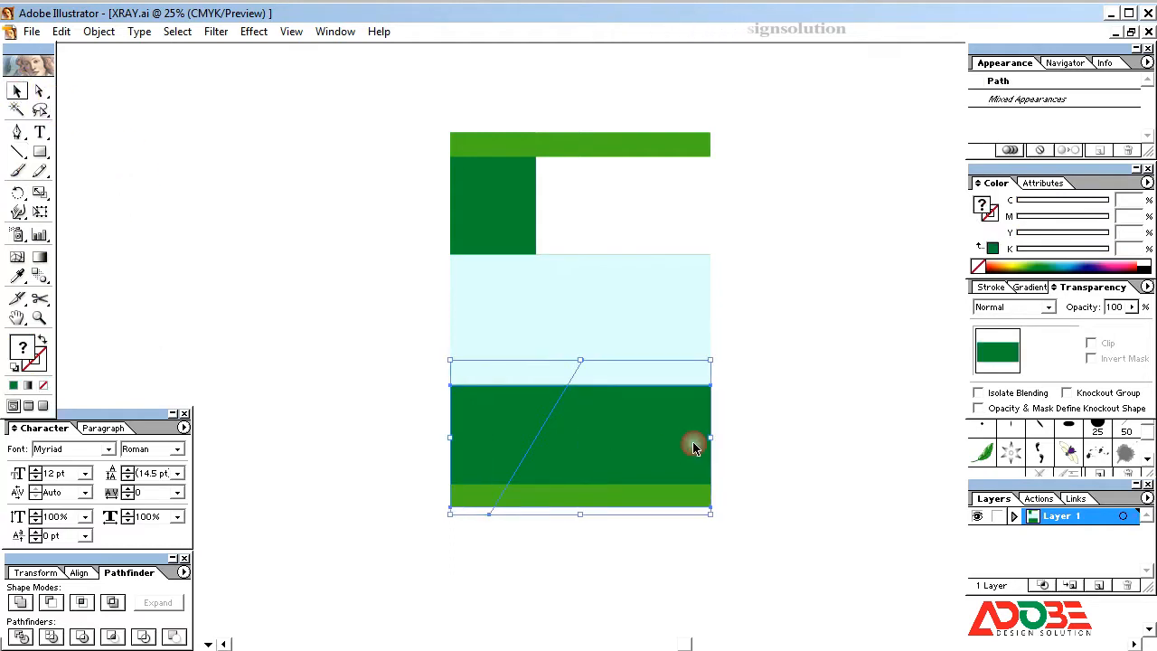
click(23, 639)
right_click(527, 463)
click(566, 523)
click(573, 548)
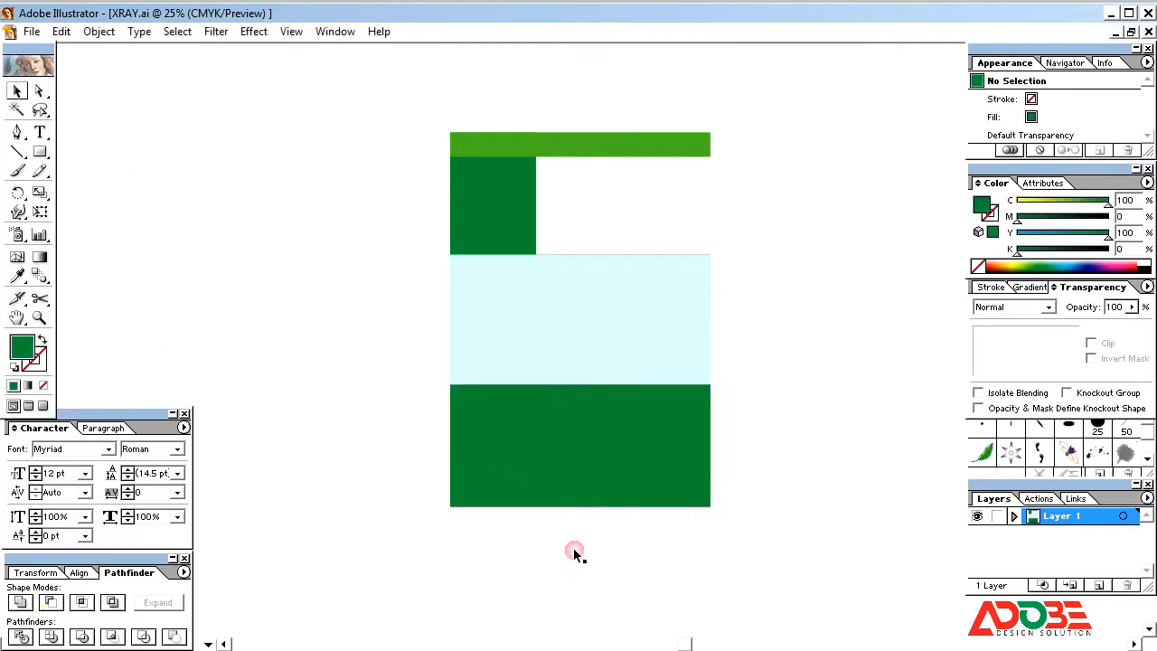
- Send both pieces of the lower dark green block backward, behind the light green band at the poster's bottom
click(601, 461)
shift+click(503, 432)
key(ctrl+bracketleft)
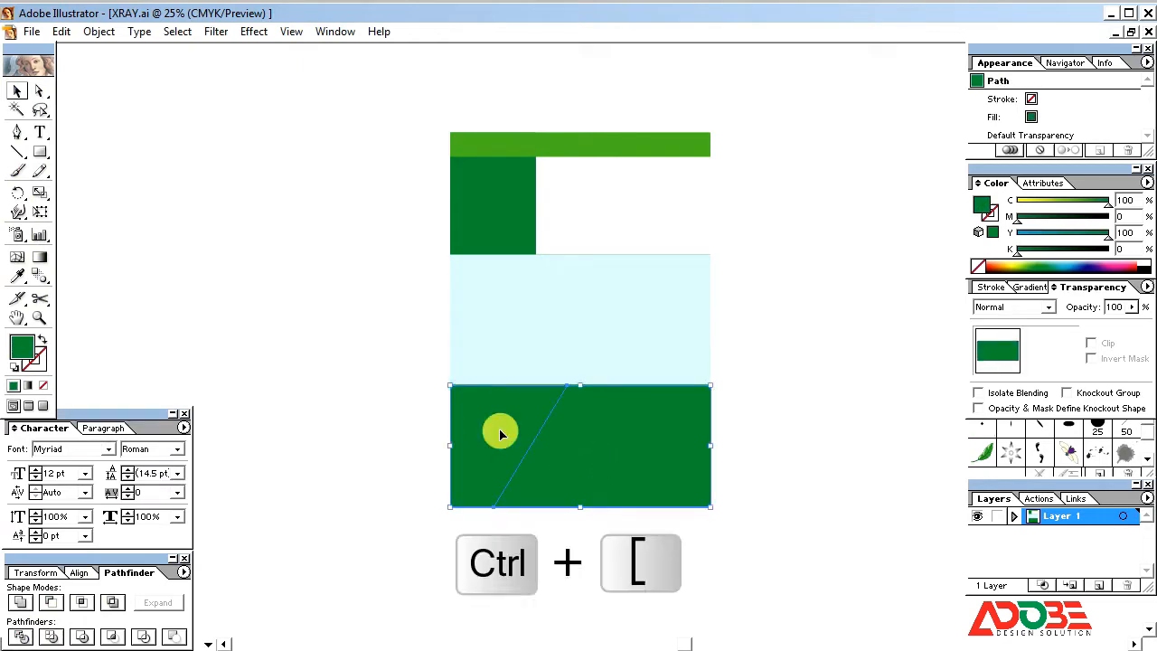
key(ctrl+bracketleft)
click(558, 529)
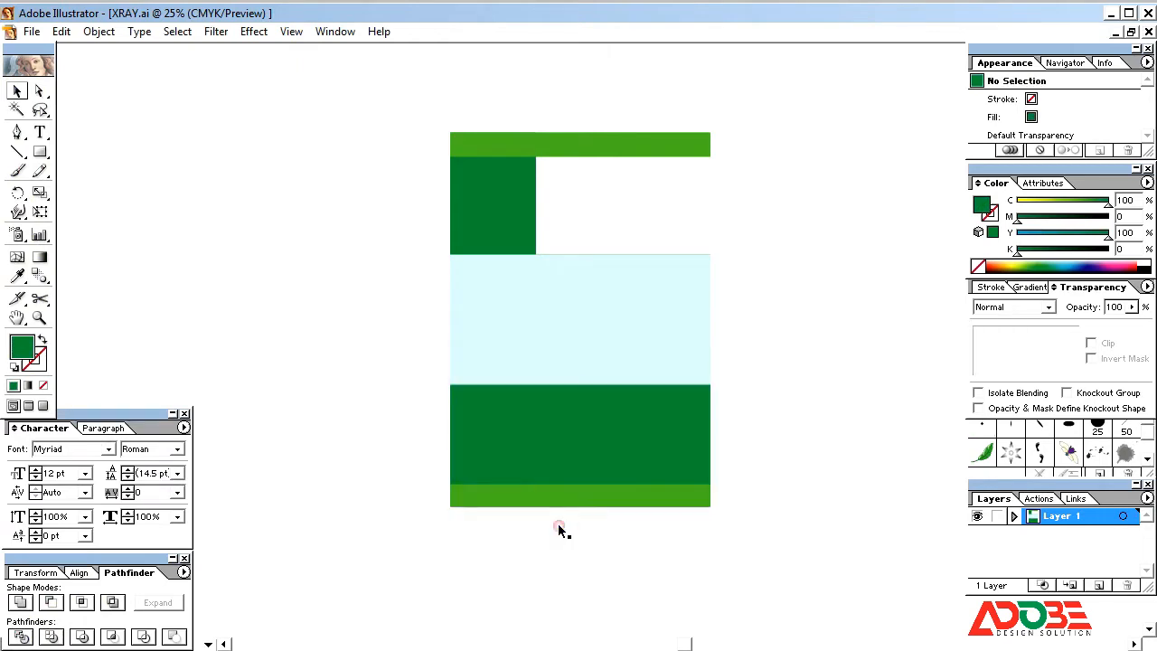
- Recolour the larger piece right of the diagonal cut white with cyan and yellow at 0%
click(573, 426)
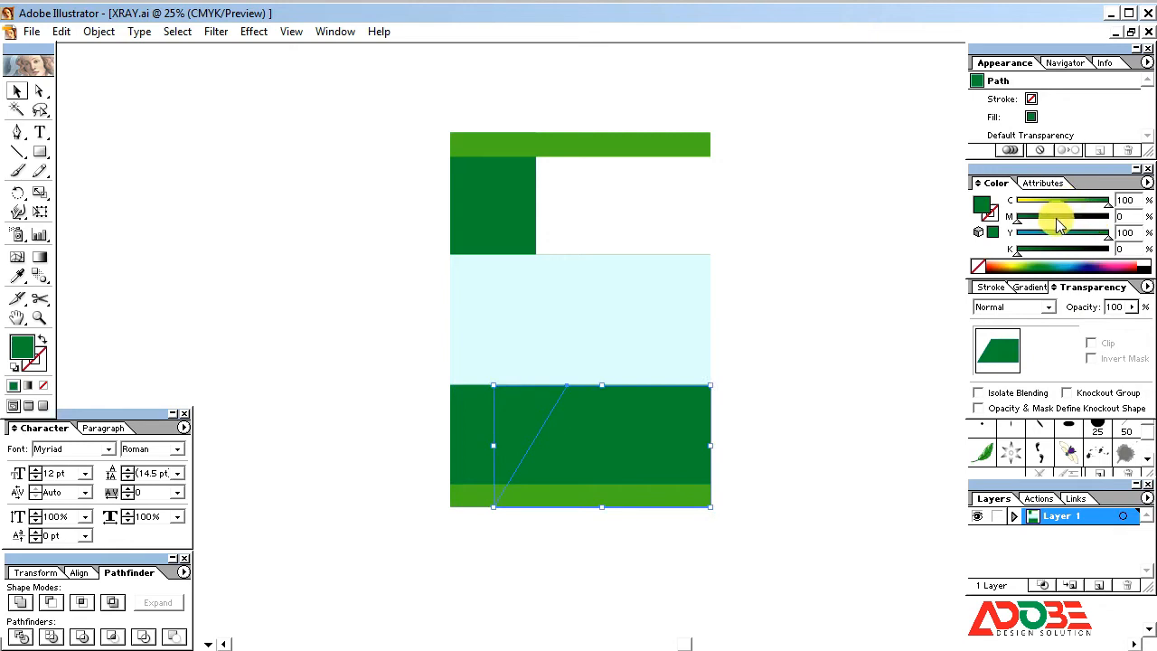
drag(1031, 233, 959, 242)
drag(1027, 202, 913, 210)
click(857, 216)
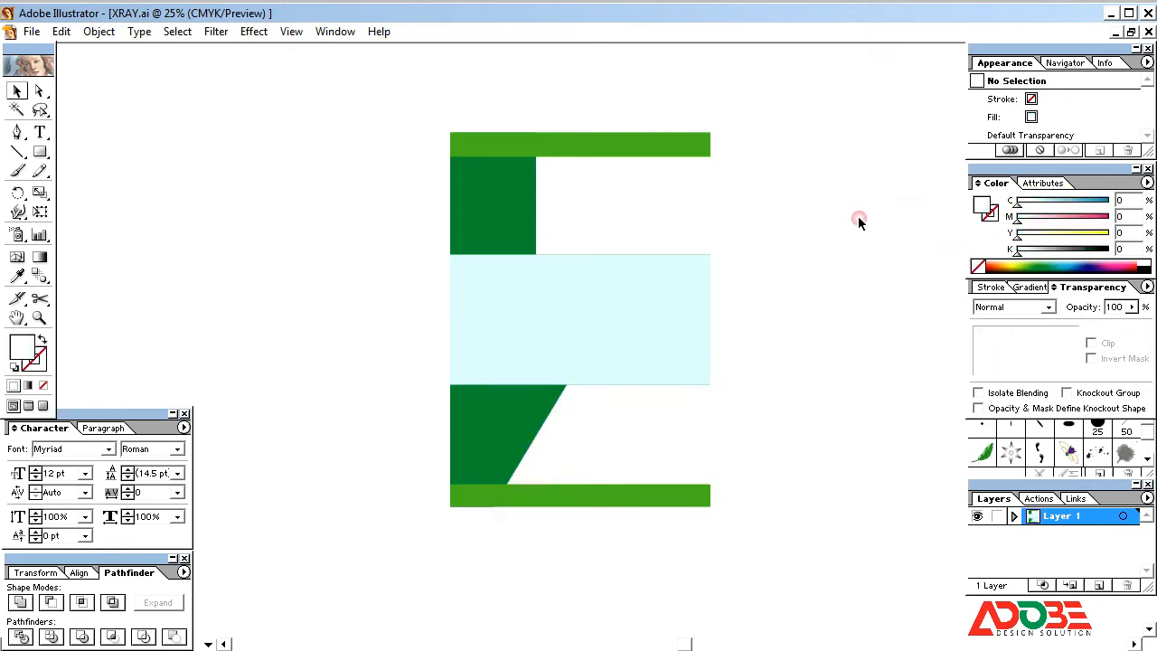
- Recolour the remaining lower dark green piece orange with cyan 0%, magenta 50% and yellow 100%
click(504, 427)
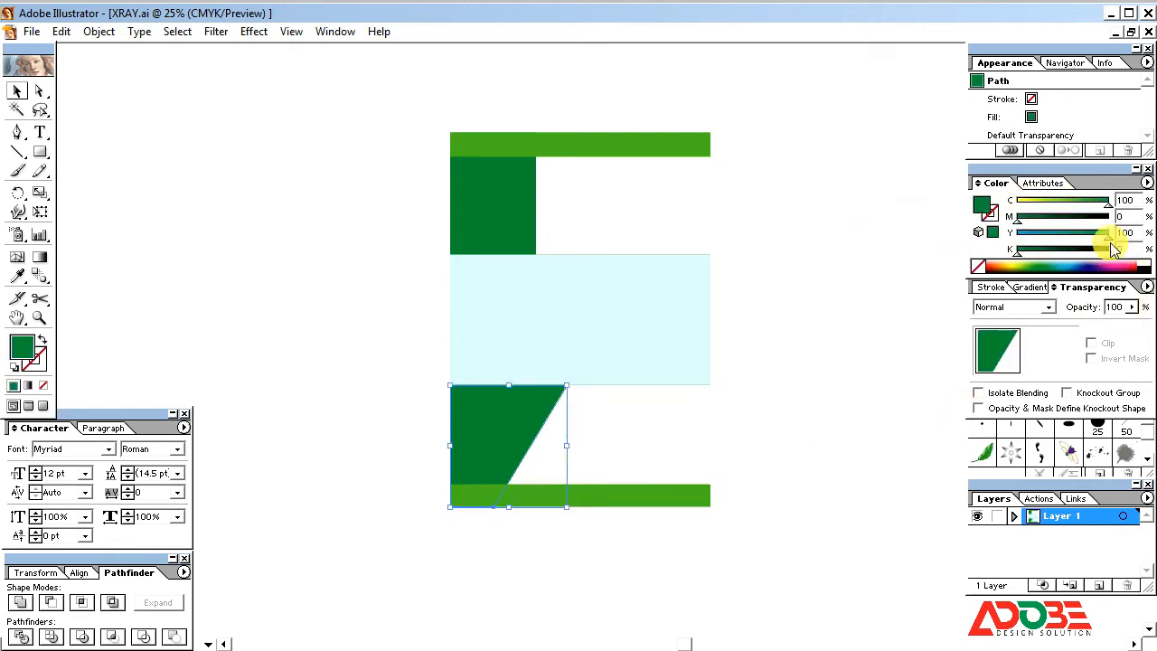
drag(1106, 233, 989, 257)
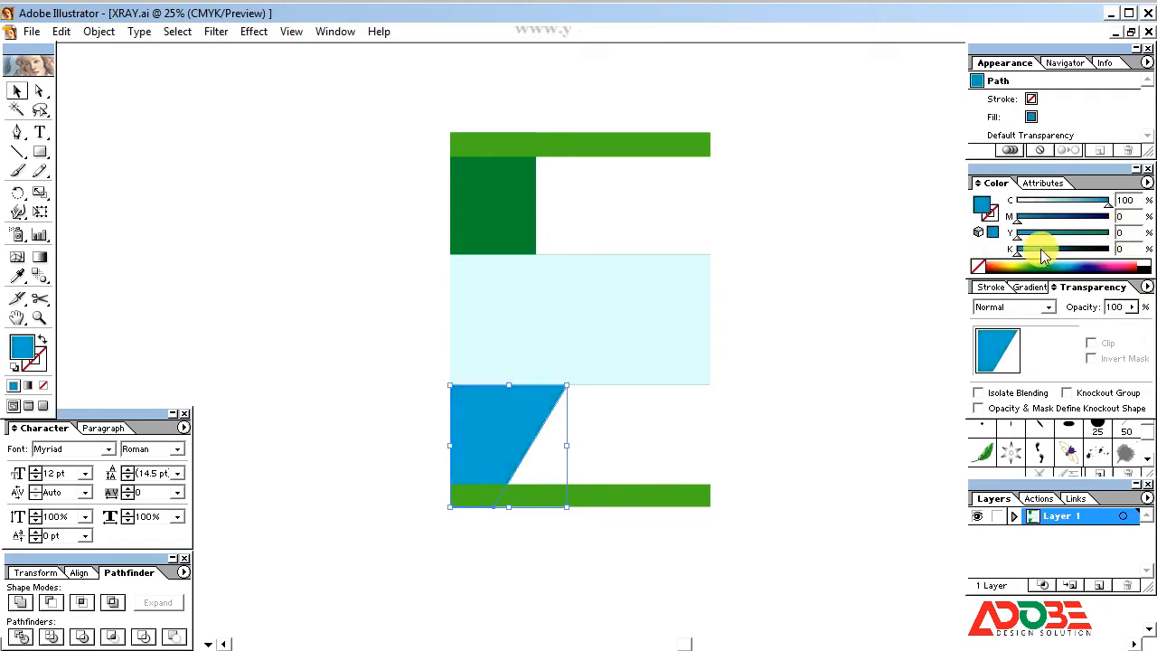
drag(1098, 222, 960, 200)
drag(1059, 237, 1111, 222)
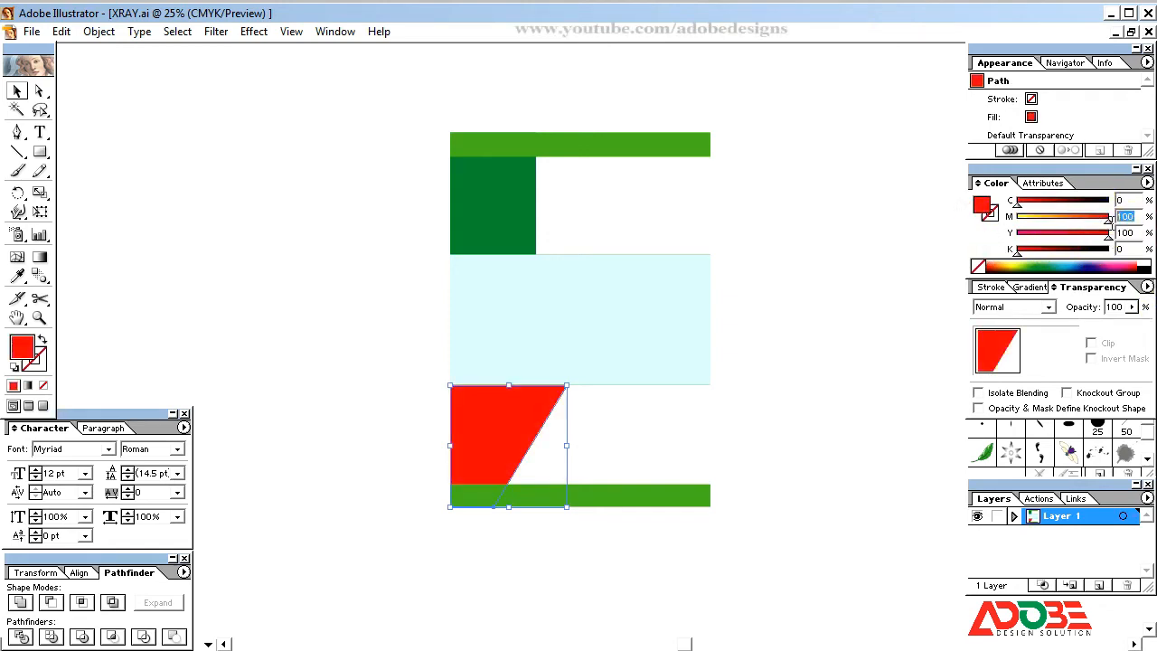
text(50)
key(Return)
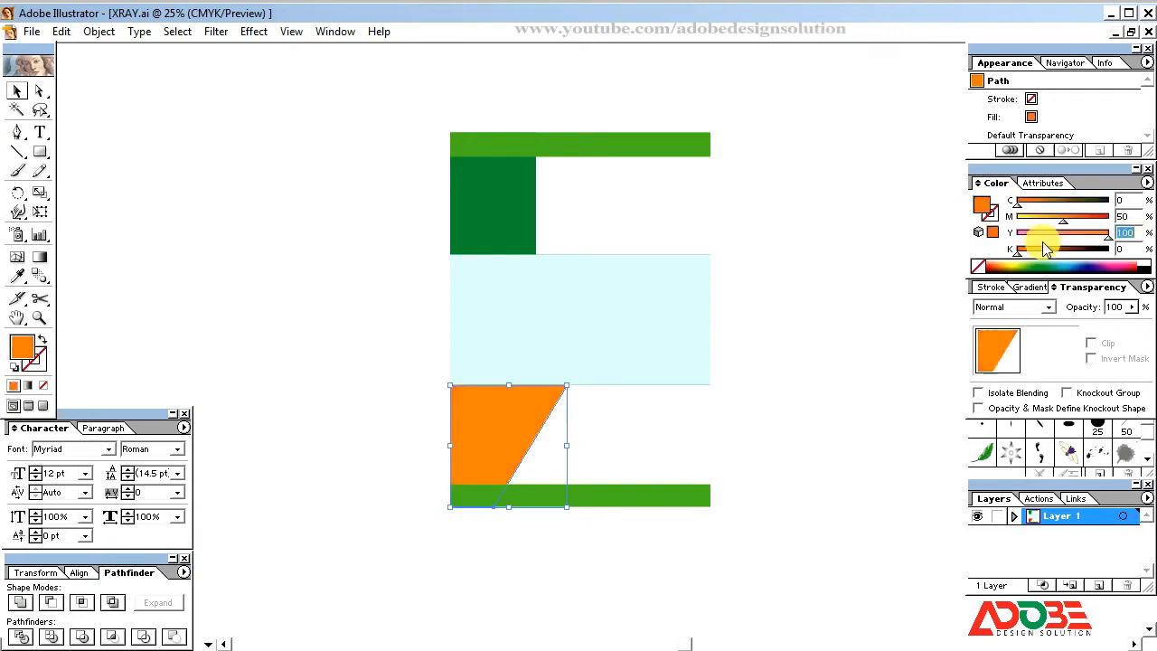
click(795, 398)
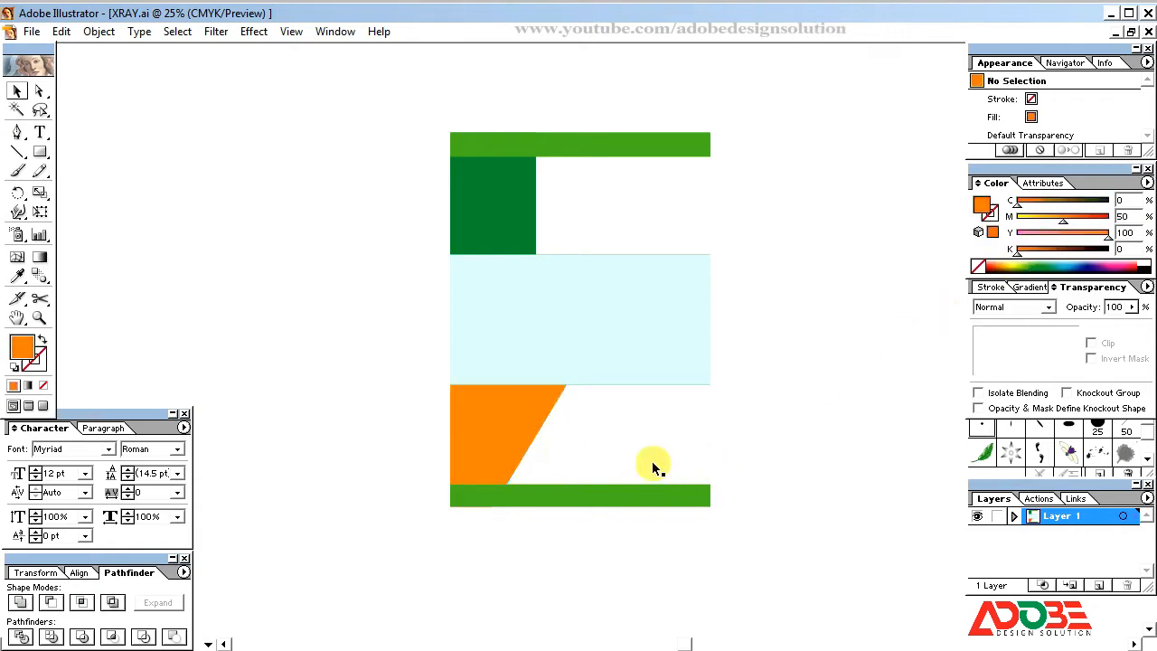
click(602, 346)
click(741, 287)
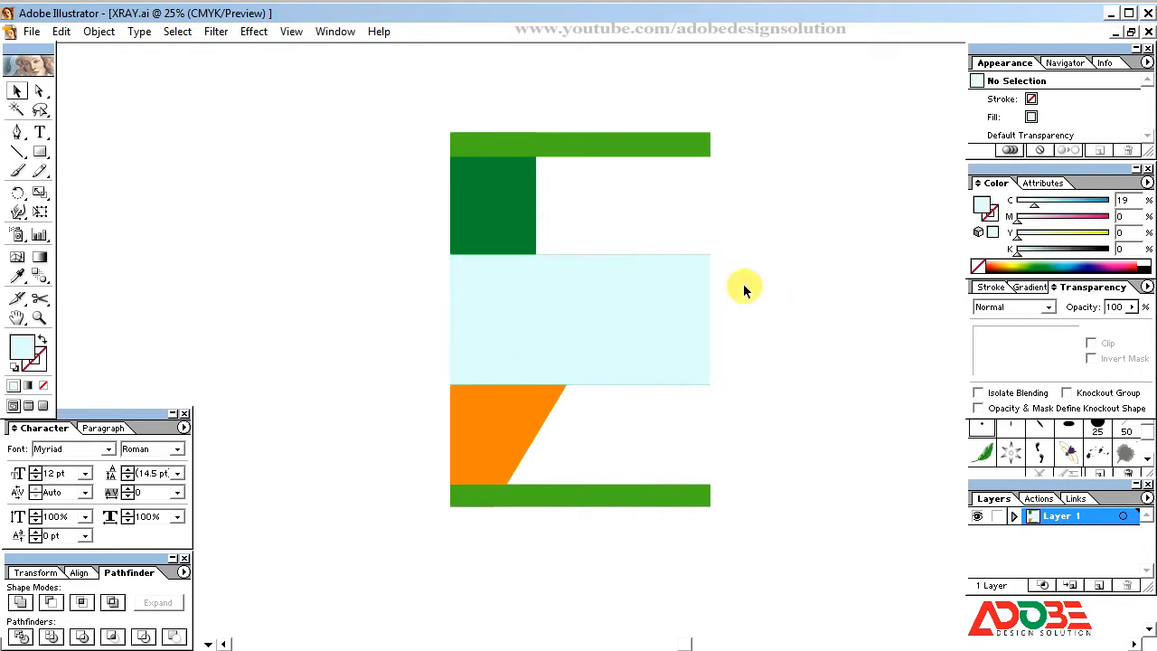
click(632, 214)
click(769, 181)
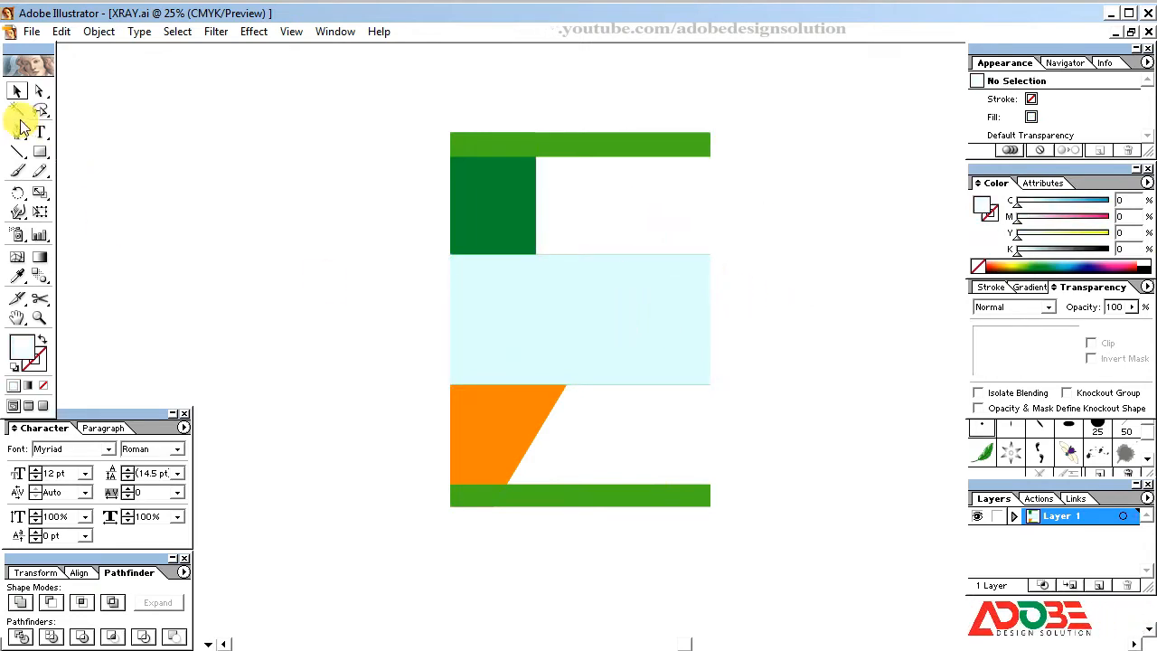
- Draw a narrow white rectangle and rotate it into a diagonal strip from the dark green block across the pale blue band
drag(40, 152, 54, 159)
mouse_move(522, 222)
mouse_down()
mouse_move(586, 336)
mouse_move(553, 472)
mouse_move(612, 449)
mouse_move(604, 469)
mouse_move(591, 468)
mouse_move(603, 424)
mouse_move(642, 442)
mouse_up()
click(14, 90)
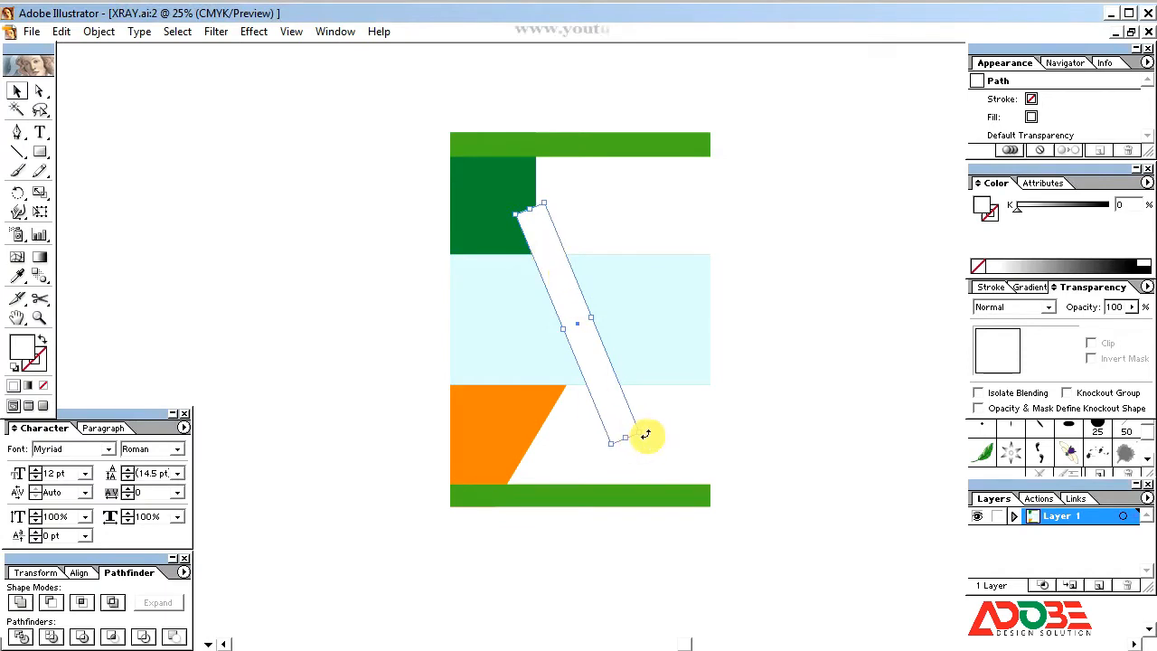
drag(651, 433, 614, 392)
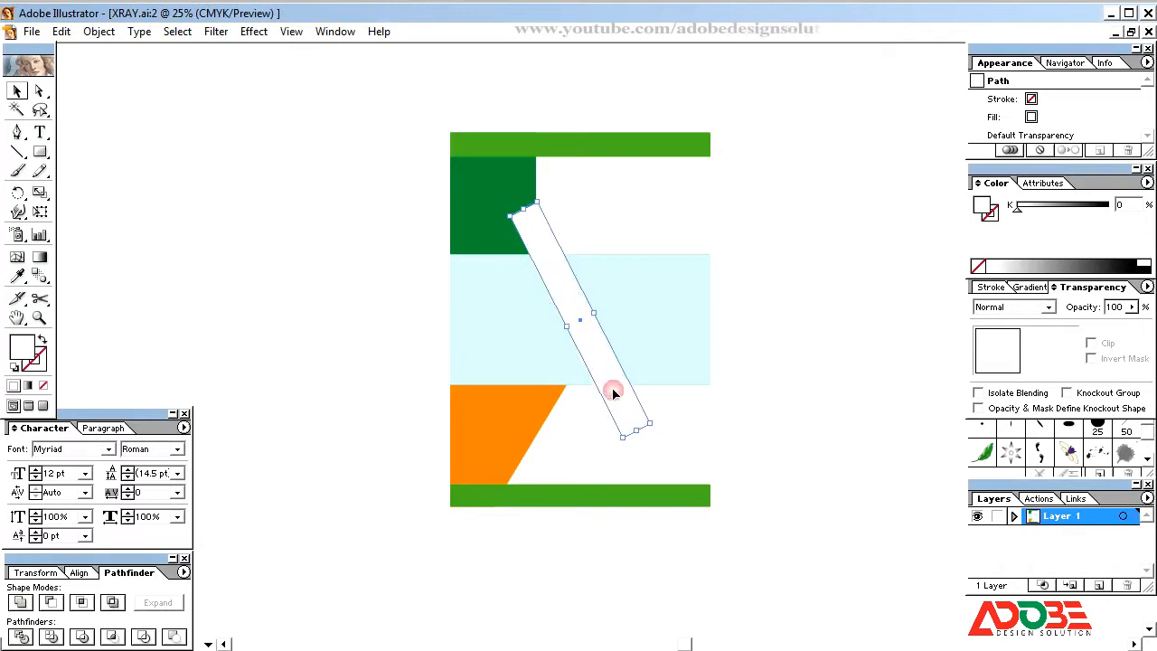
- Draw a horizontal line across the diagonal strip just below its upper end
click(18, 153)
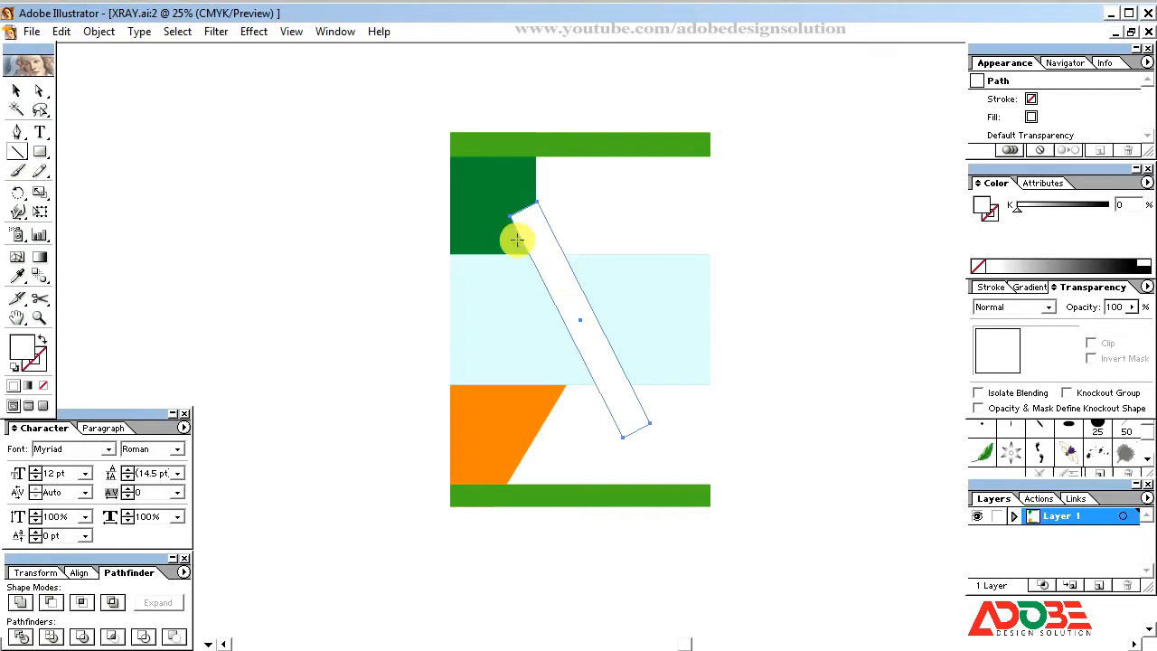
drag(509, 234, 590, 227)
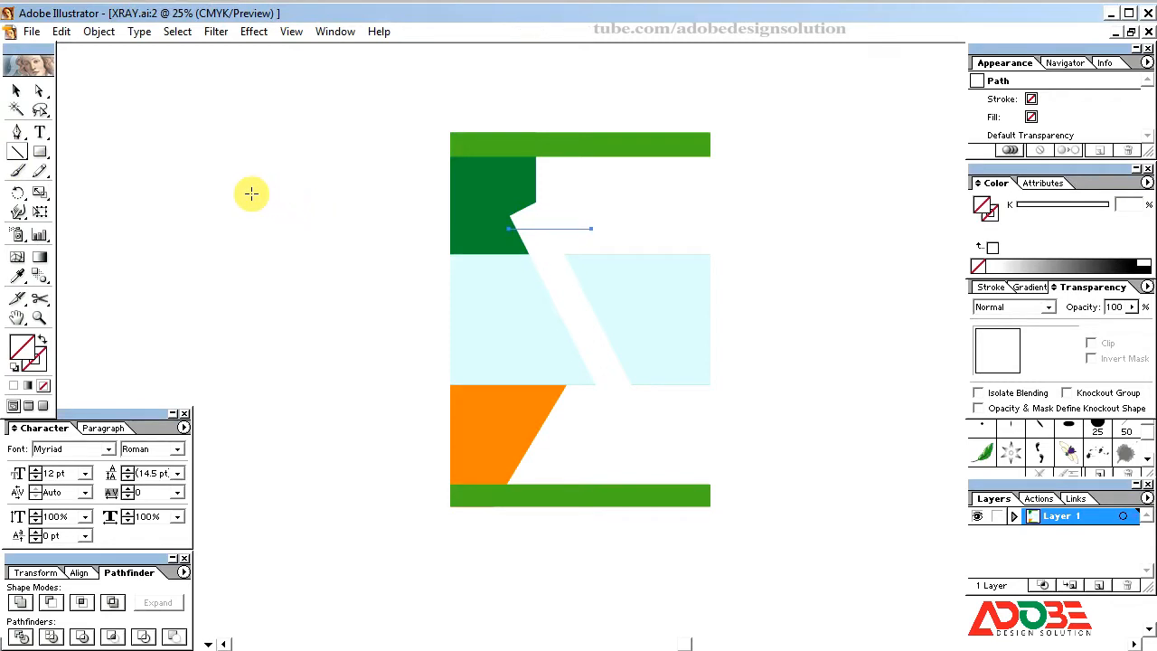
click(17, 90)
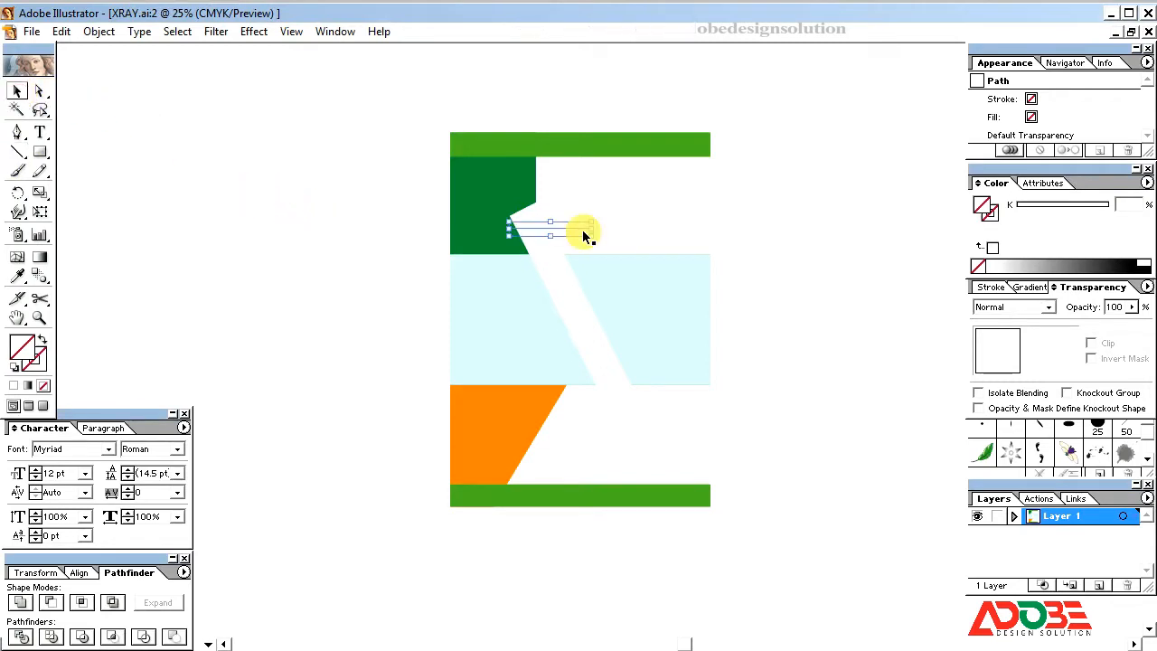
- Trim the strip's upper end along the horizontal line by dividing it, ungrouping the pieces and deleting the top one
shift+click(549, 267)
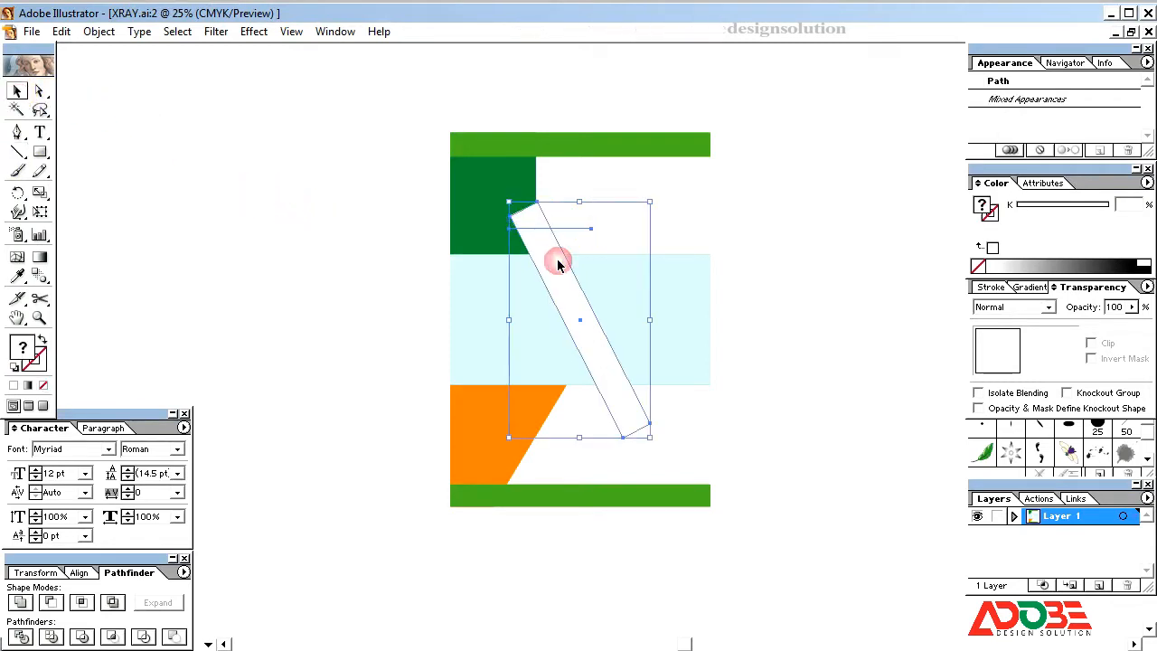
click(16, 638)
right_click(292, 379)
click(379, 430)
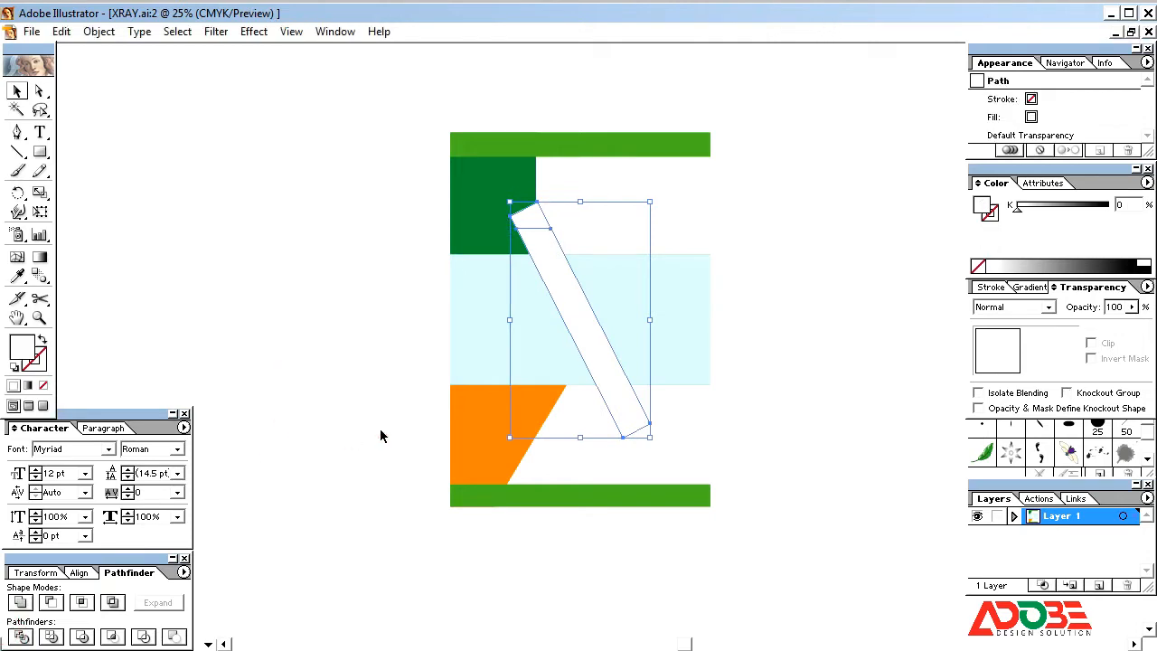
key(Delete)
key(Delete)
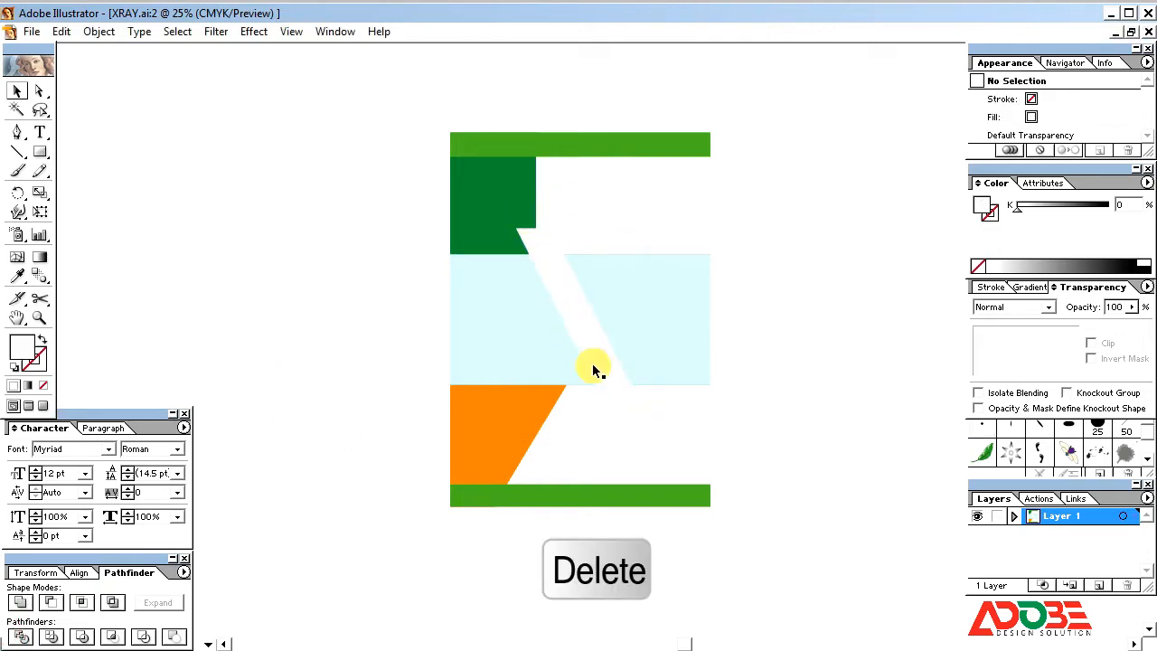
- Move the trimmed diagonal strip right until its upper corner meets the dark green block's right edge
click(580, 299)
drag(573, 302, 592, 301)
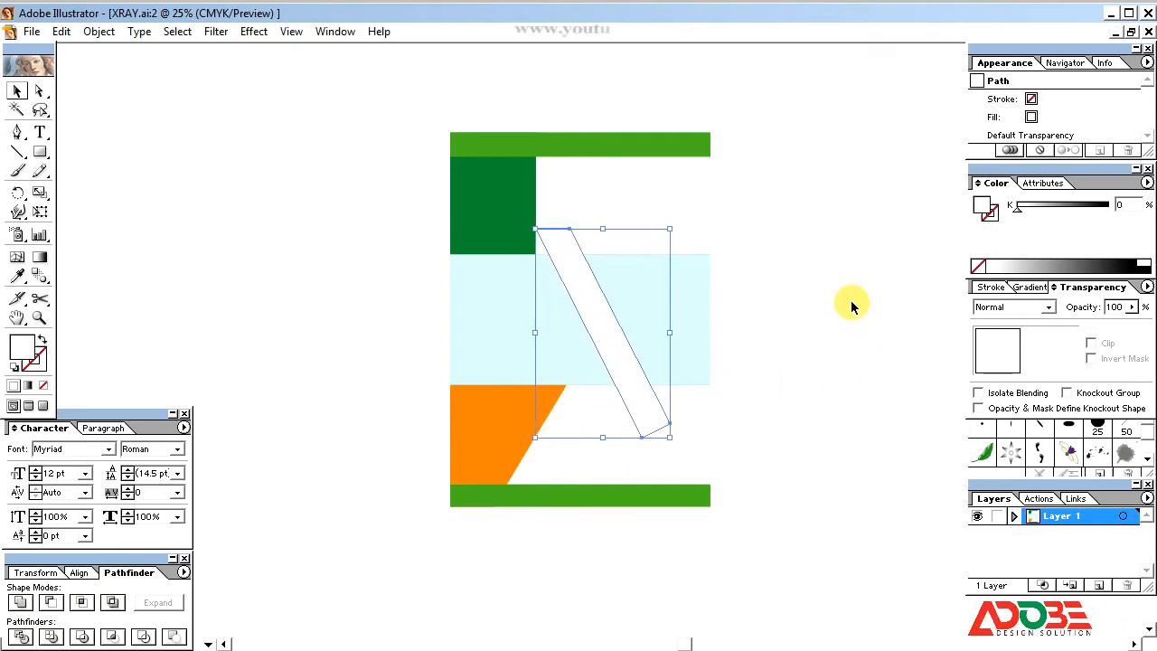
click(842, 298)
click(601, 333)
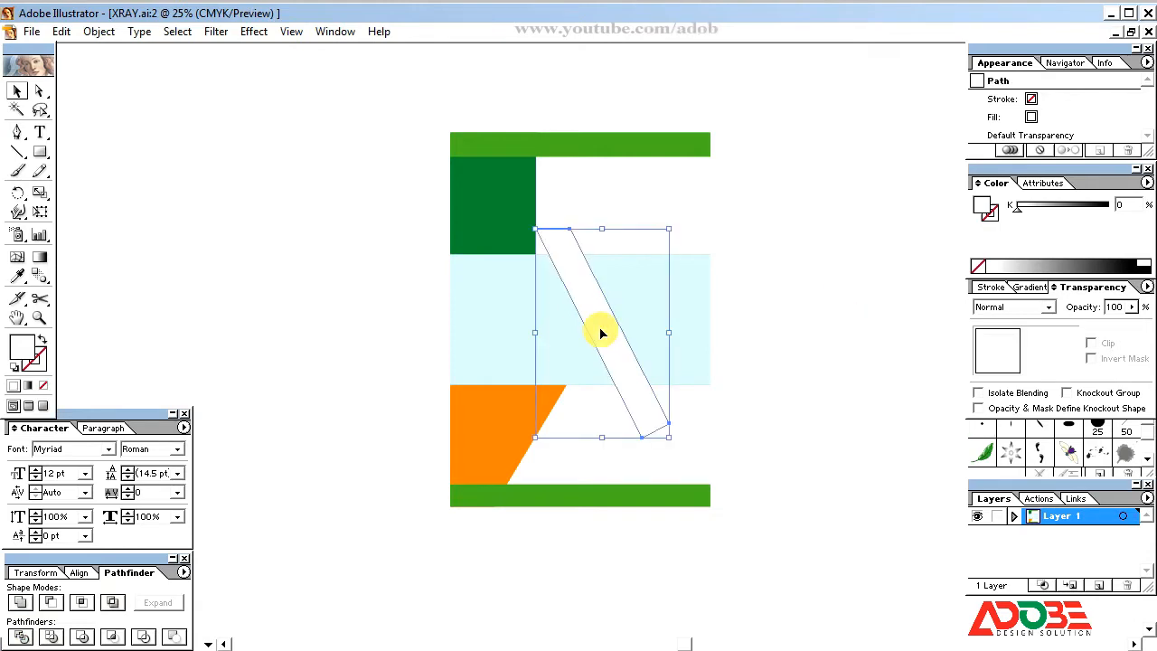
click(823, 306)
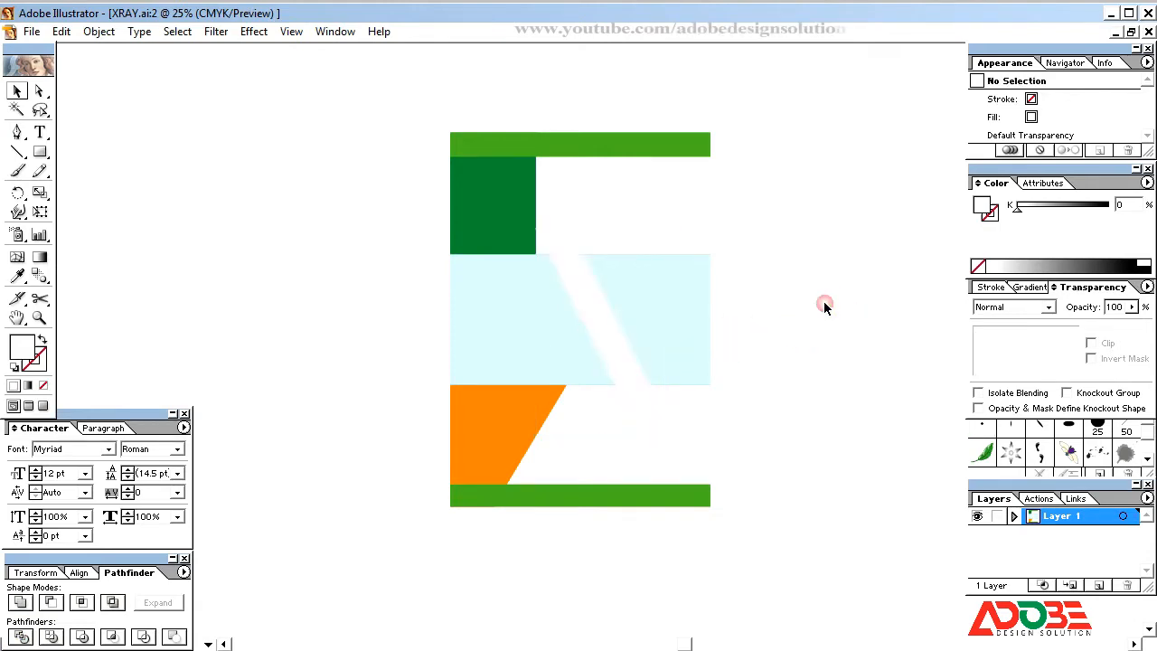
- Copy the white diagonal strip and paste the copy directly in front of it
click(617, 395)
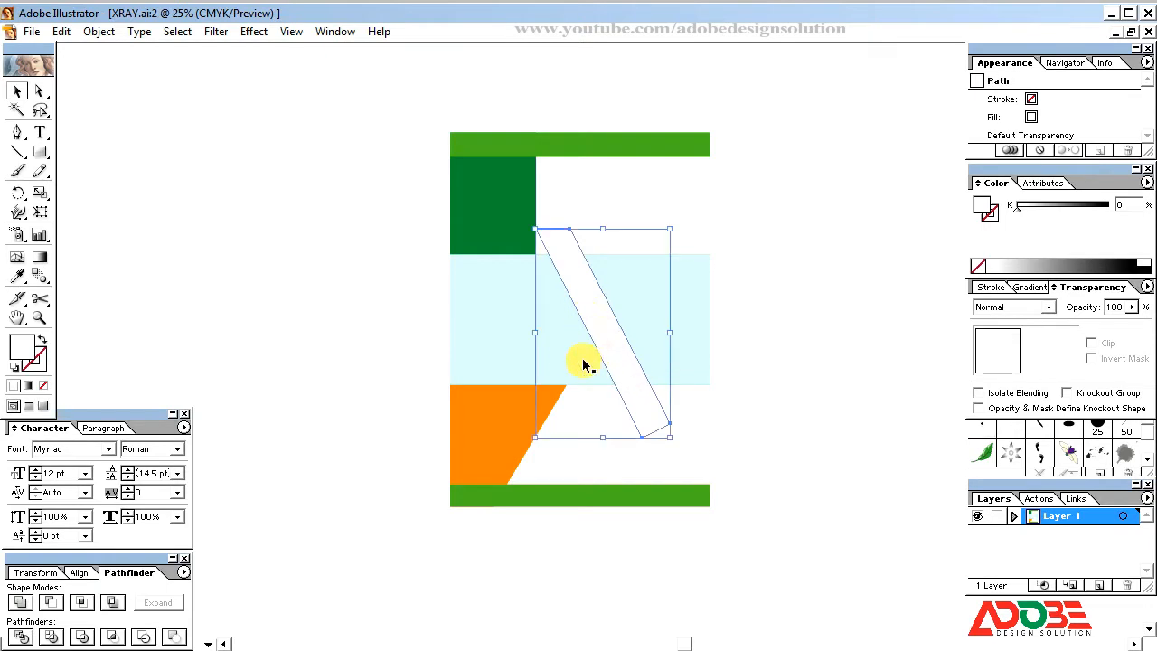
click(61, 33)
click(90, 112)
click(61, 32)
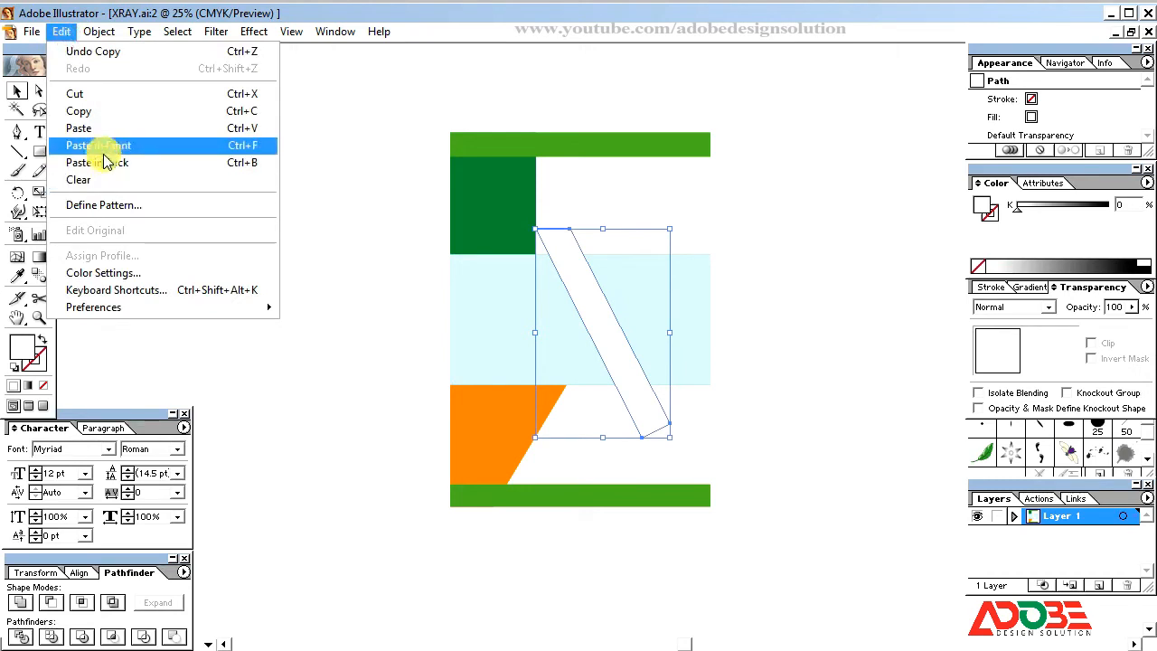
click(104, 146)
- Copy the pale blue band and paste the copy directly in front of it
click(528, 315)
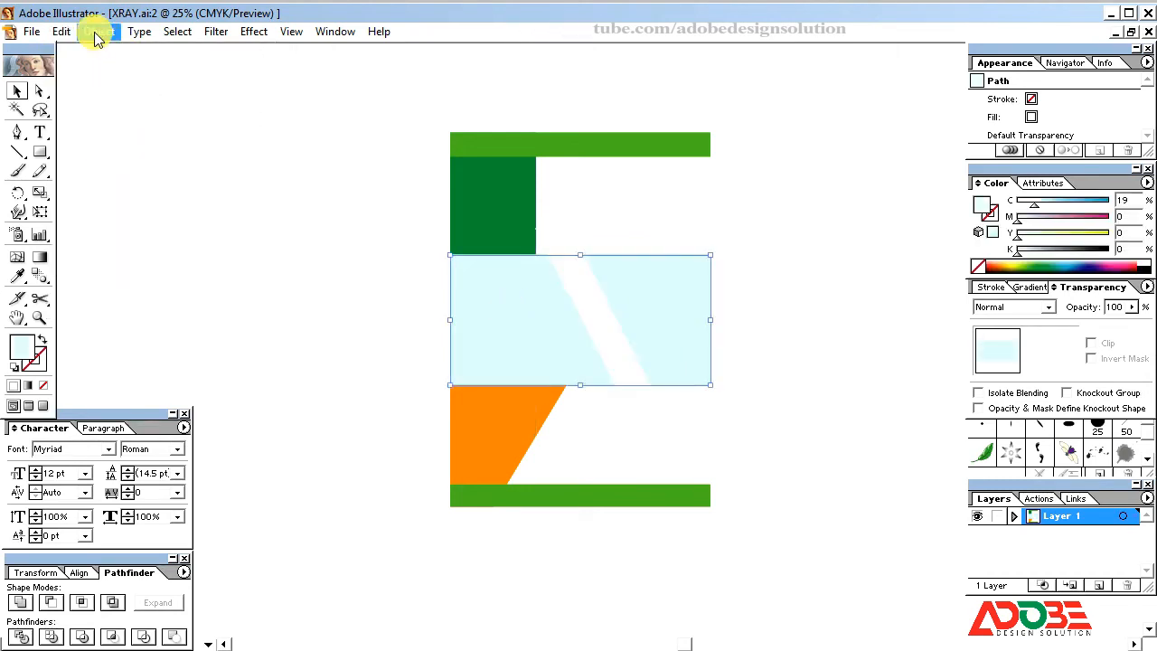
click(61, 31)
mouse_move(99, 30)
mouse_move(61, 31)
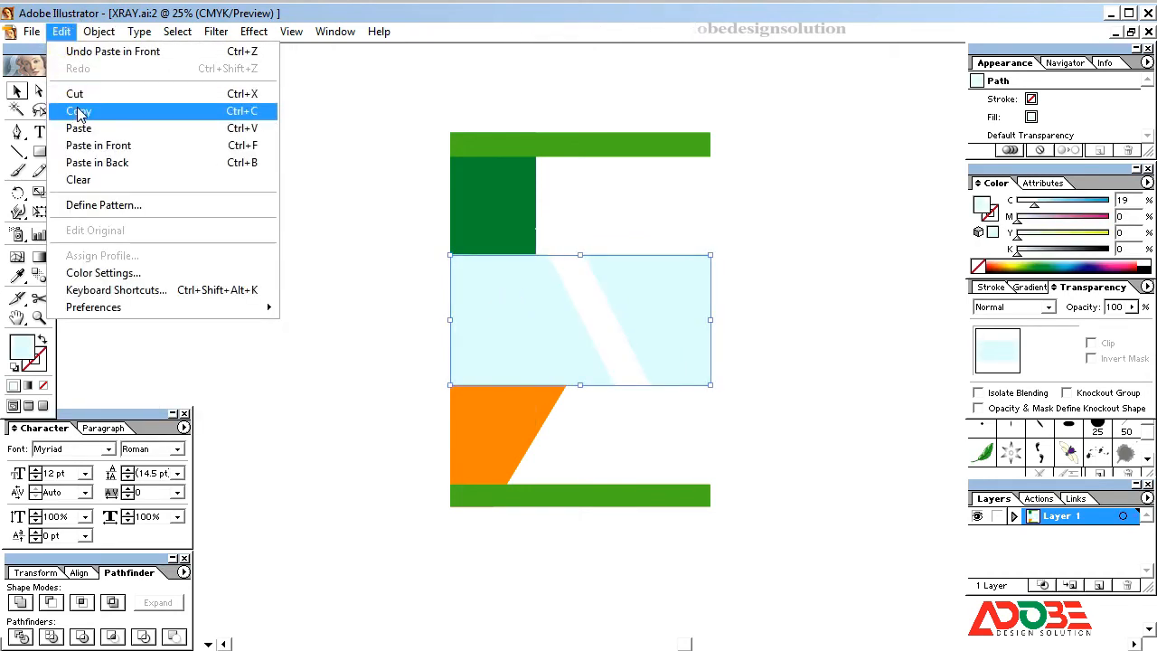
click(78, 111)
click(60, 31)
click(111, 149)
- Divide the diagonal strip together with the pale blue band copy, and ungroup the resulting pieces
shift+click(602, 328)
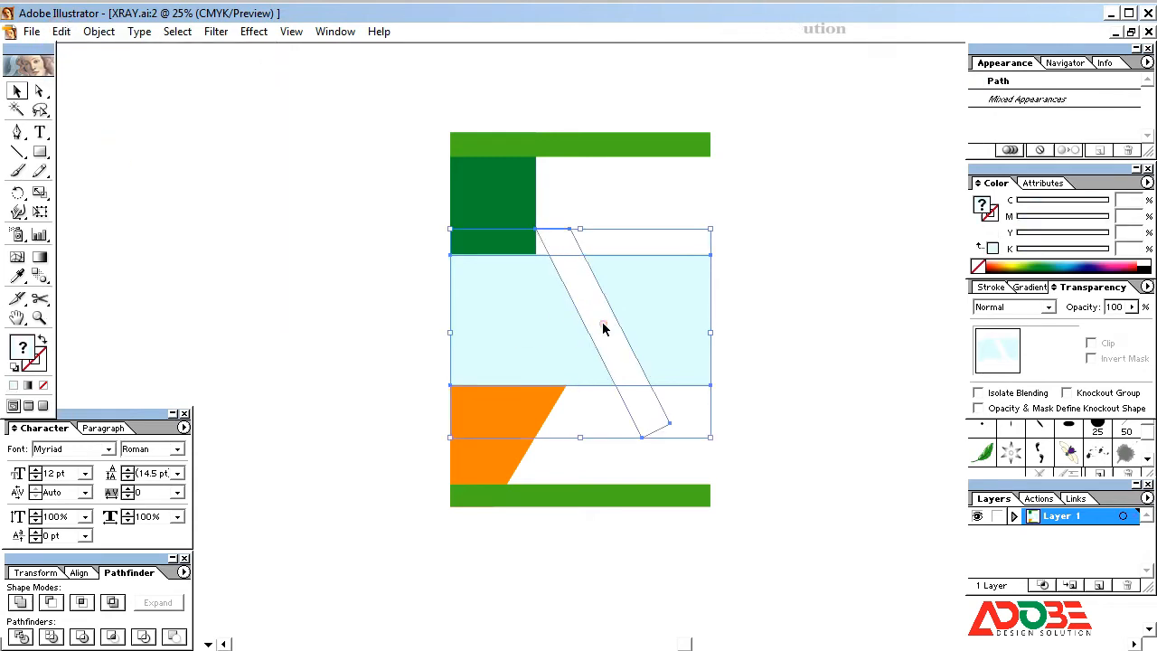
right_click(491, 302)
click(526, 352)
- Delete the strip ends that extend above and below the pale blue band, and select the part inside the band
shift+click(516, 324)
shift+click(653, 302)
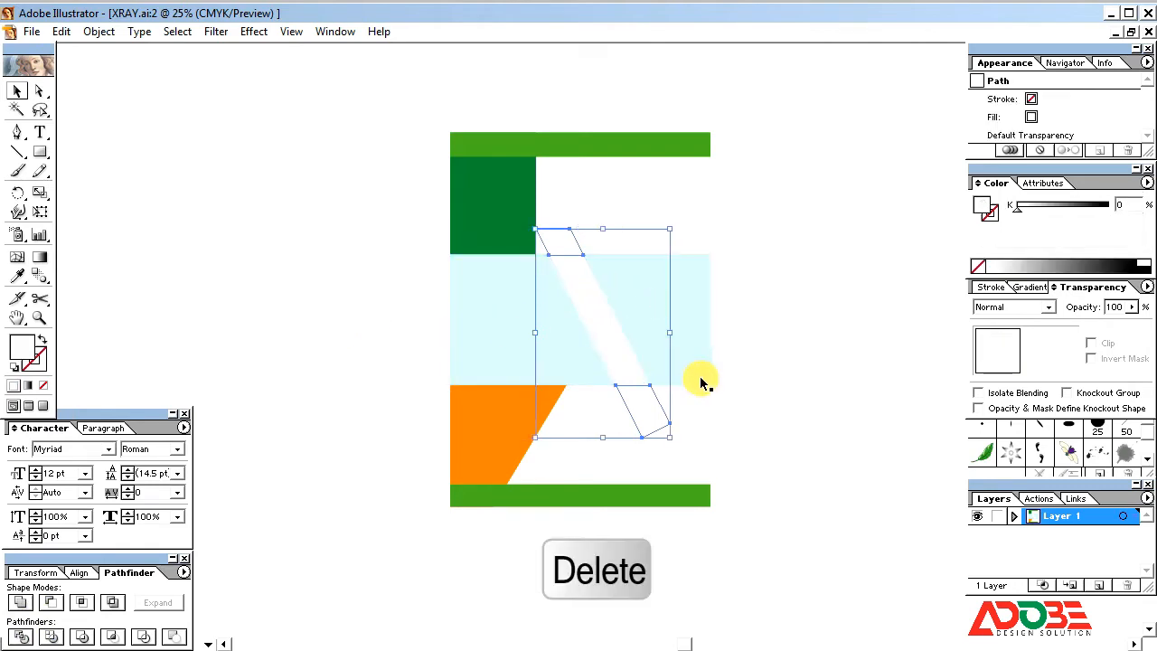
key(Delete)
click(590, 299)
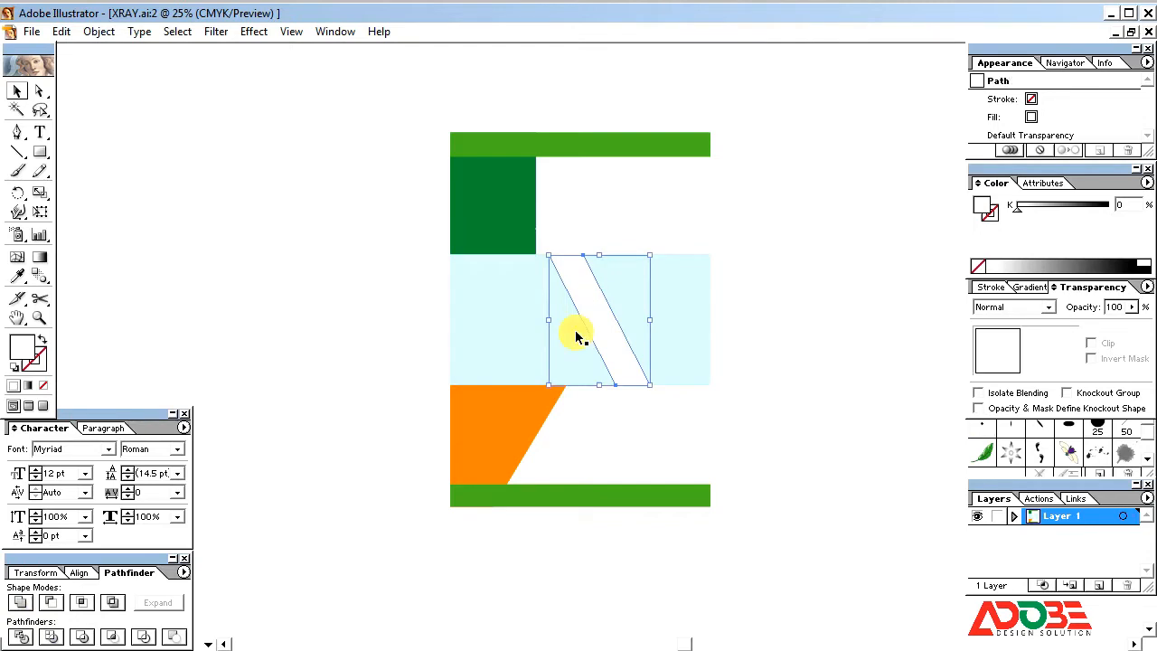
- Delete the diagonal piece inside the pale blue band and check that the two remaining band parts select separately
key(Delete)
click(638, 319)
click(519, 334)
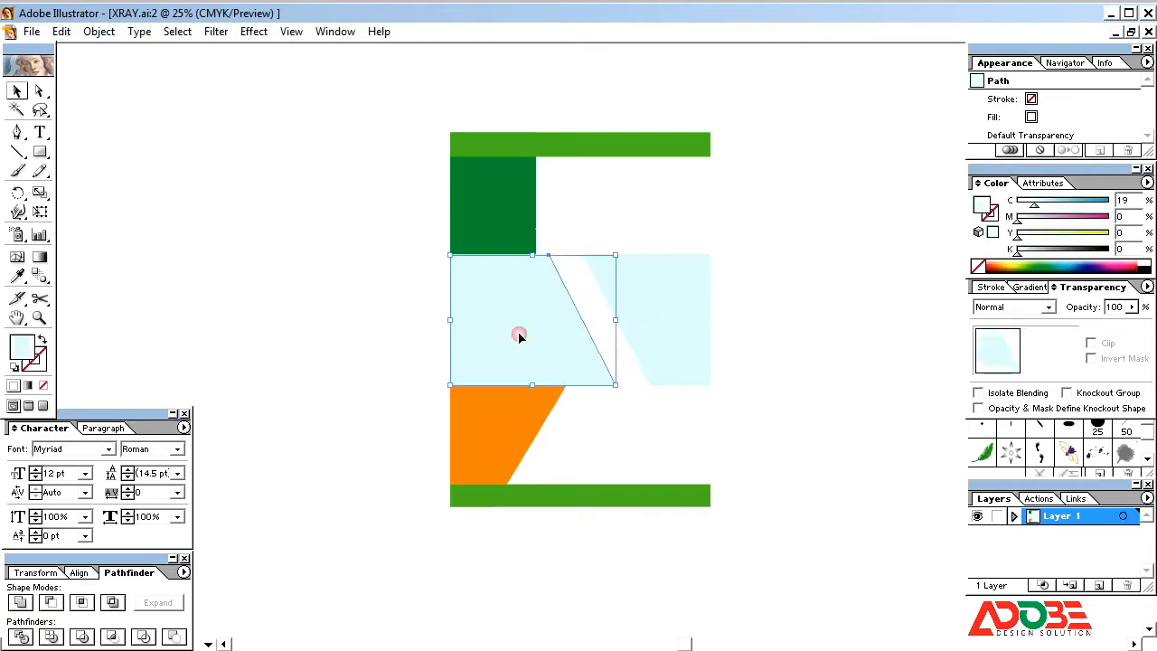
click(782, 314)
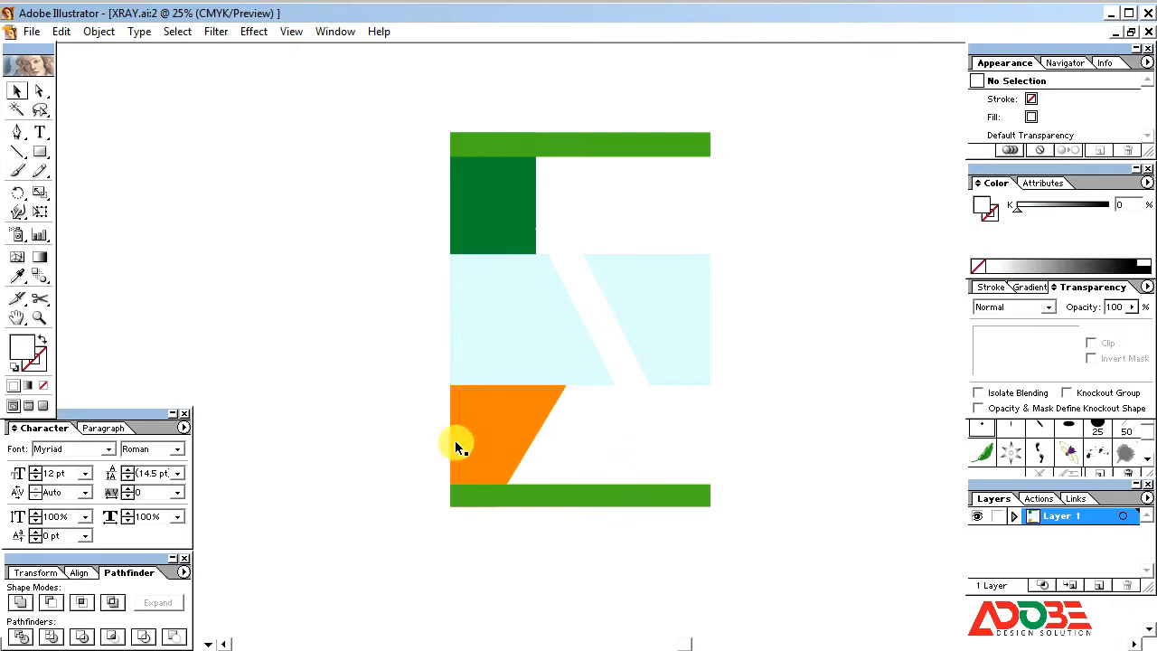
click(681, 321)
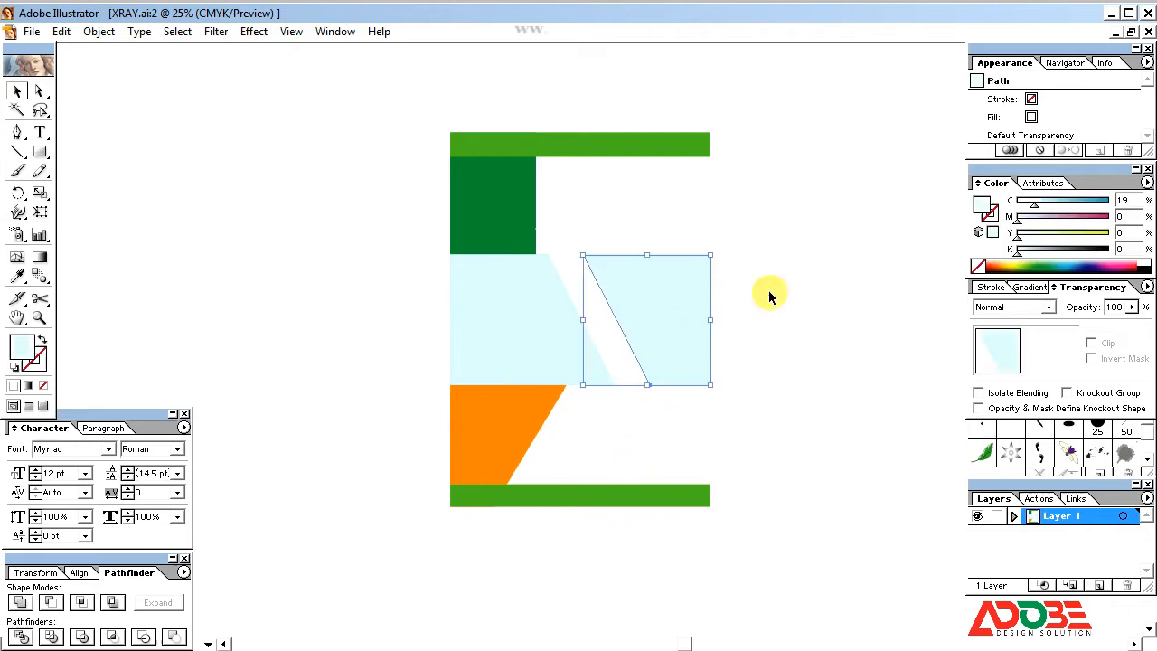
click(768, 290)
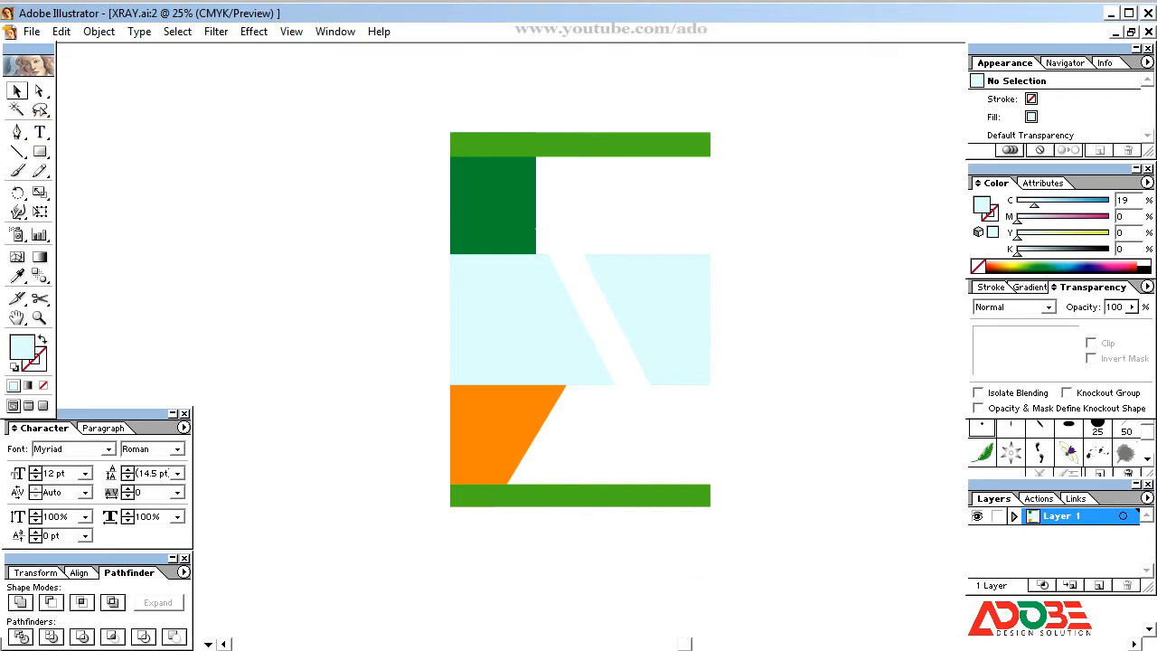
- Add the text "Logo" beside the poster, enlarge it to 106.5 pt and make it bold
click(40, 132)
click(323, 255)
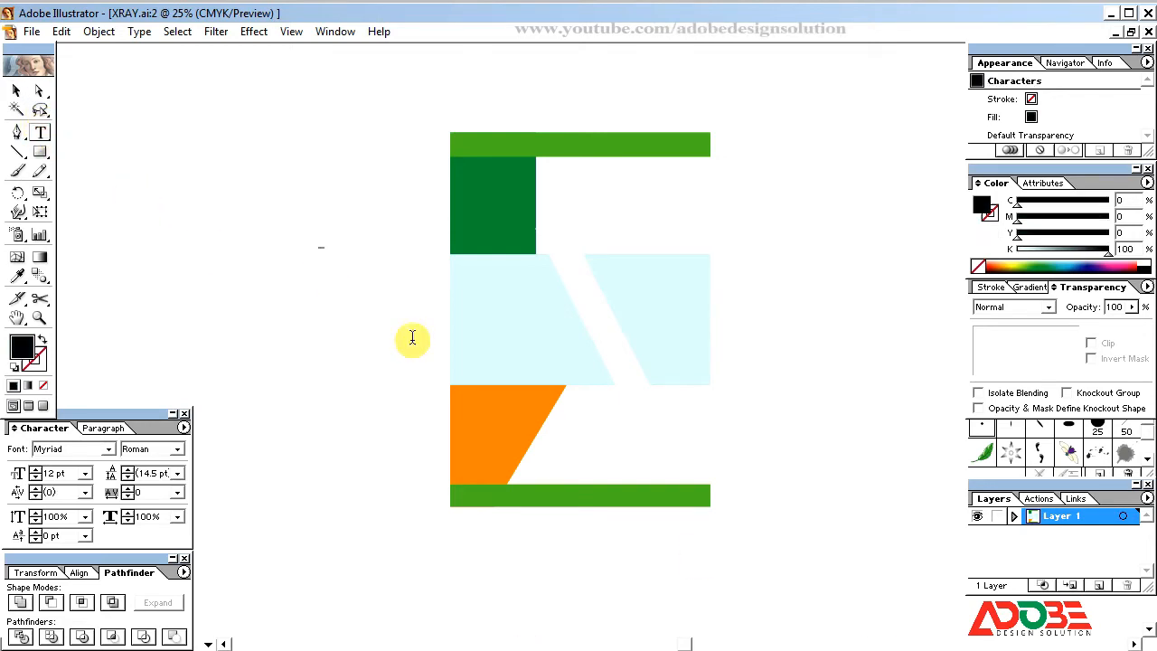
click(16, 91)
drag(327, 255, 416, 310)
triple_click(325, 254)
text(Logo)
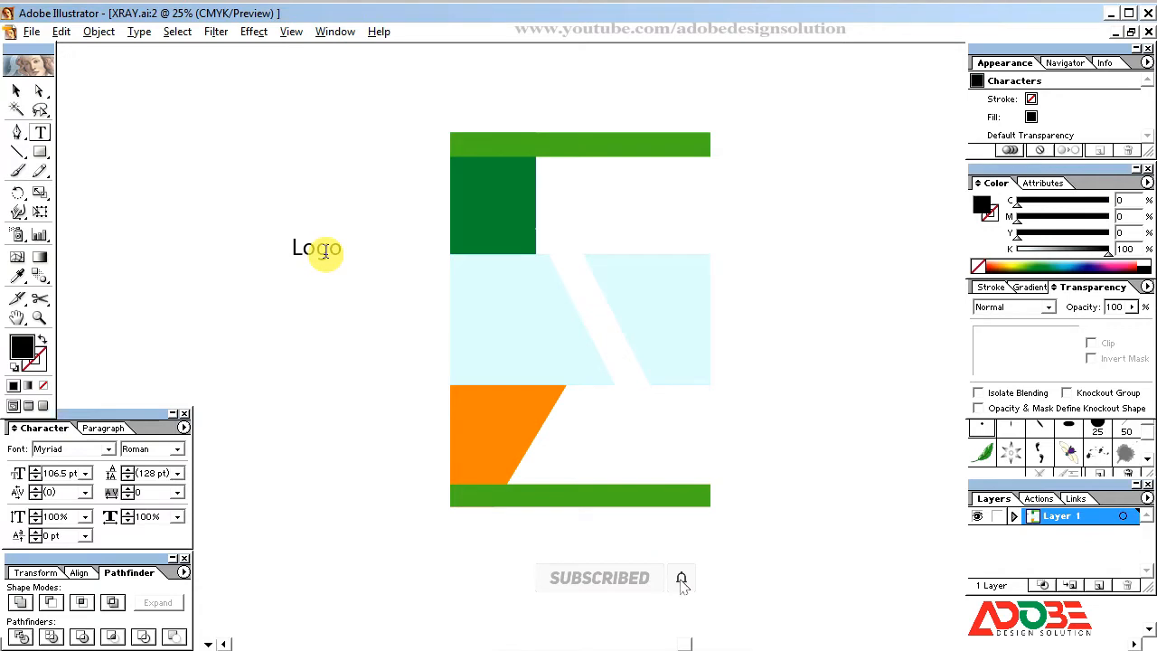
key(Escape)
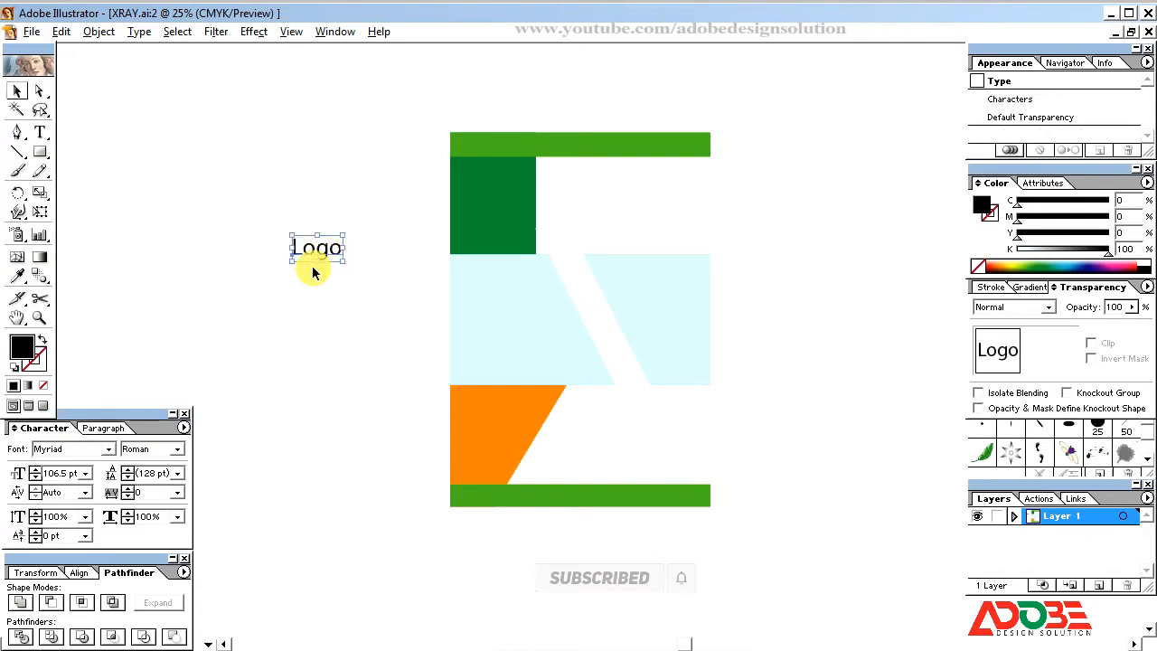
click(178, 449)
click(131, 489)
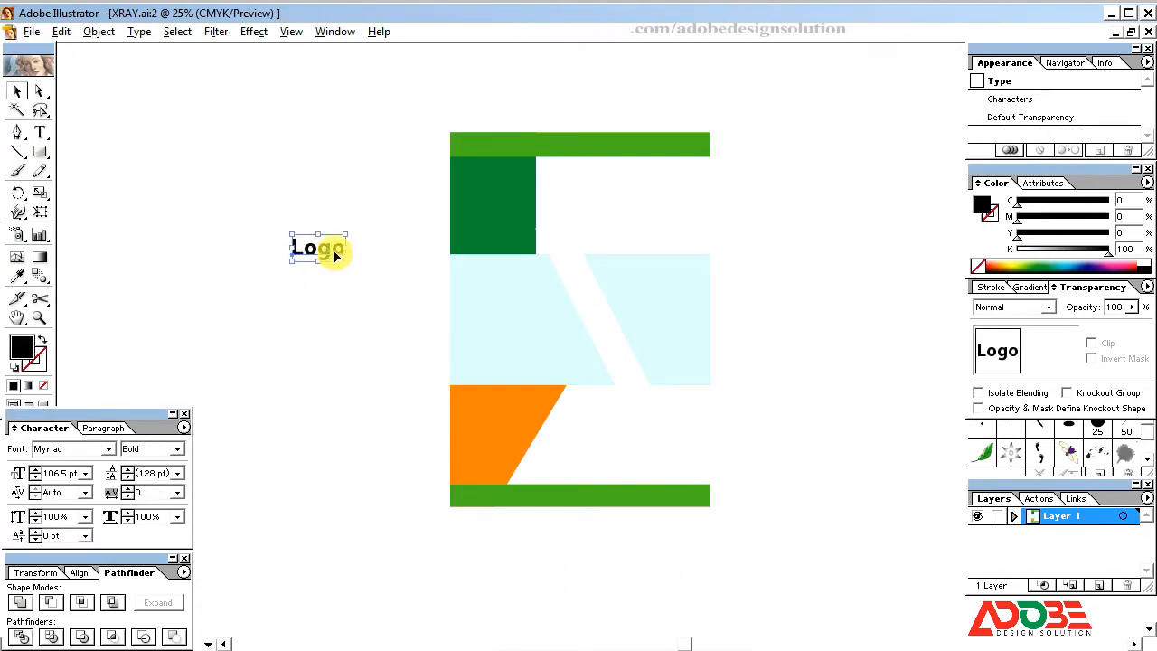
- Place the Logo text in the dark green block, enlarge it to about 144 pt and fill it white
drag(328, 250, 527, 218)
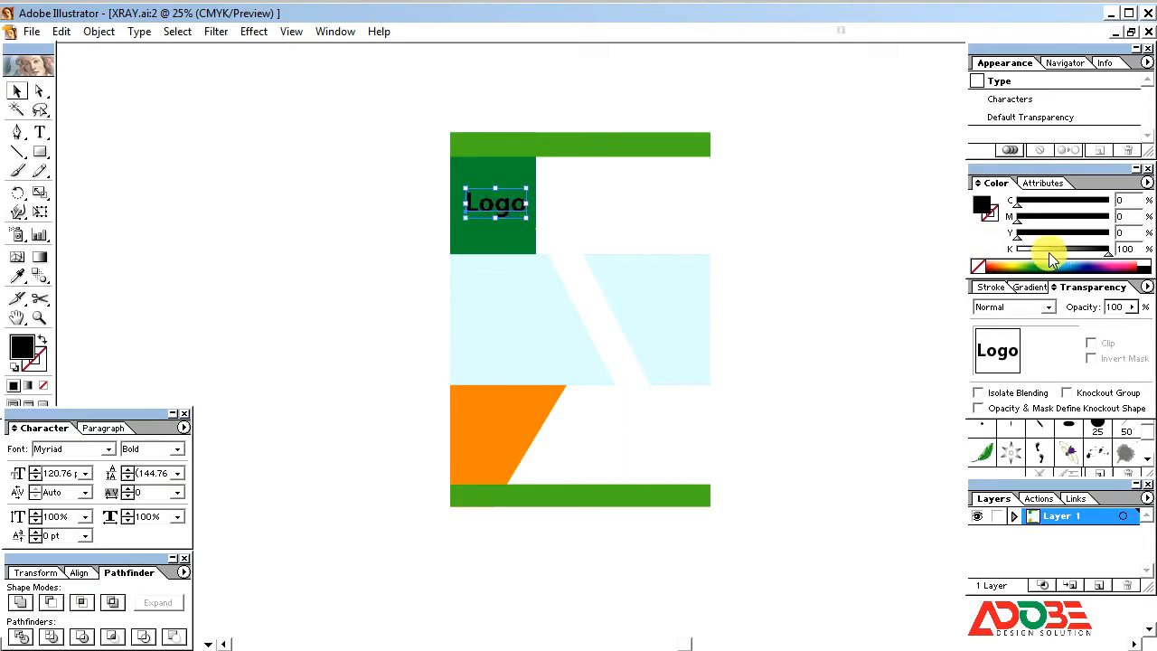
click(1051, 260)
click(806, 266)
click(495, 208)
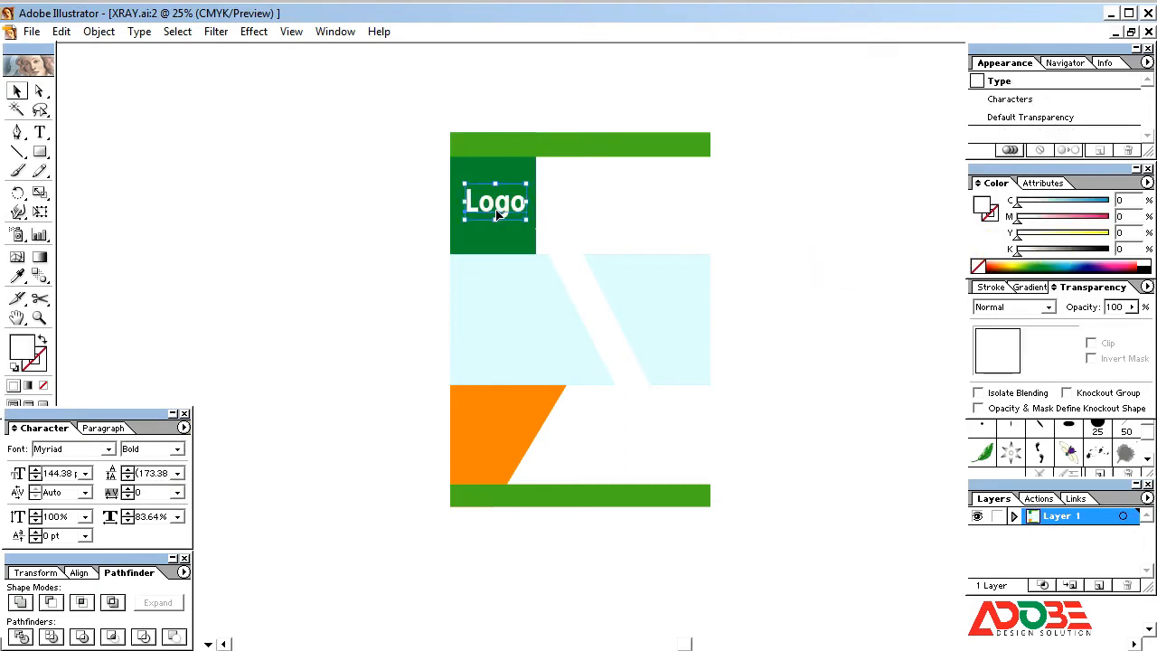
- Duplicate the Logo text outside the poster, fill the copy black and replace its wording with "GREEN LIFE"
drag(496, 213, 376, 251)
key(t)
double_click(381, 237)
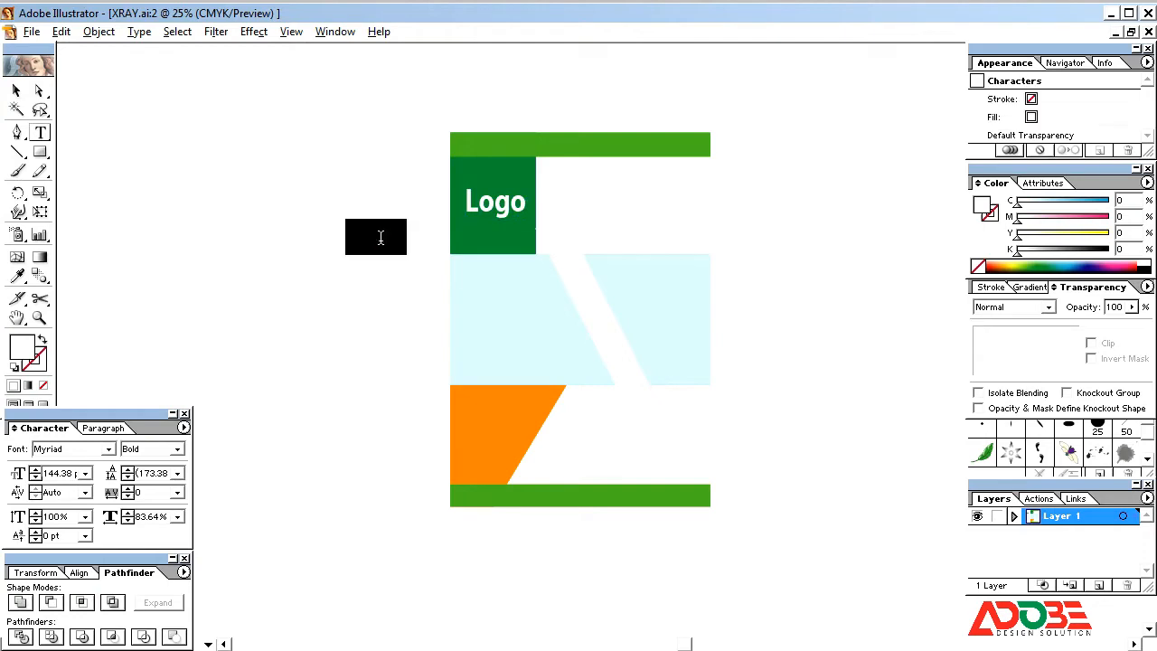
click(381, 242)
click(17, 89)
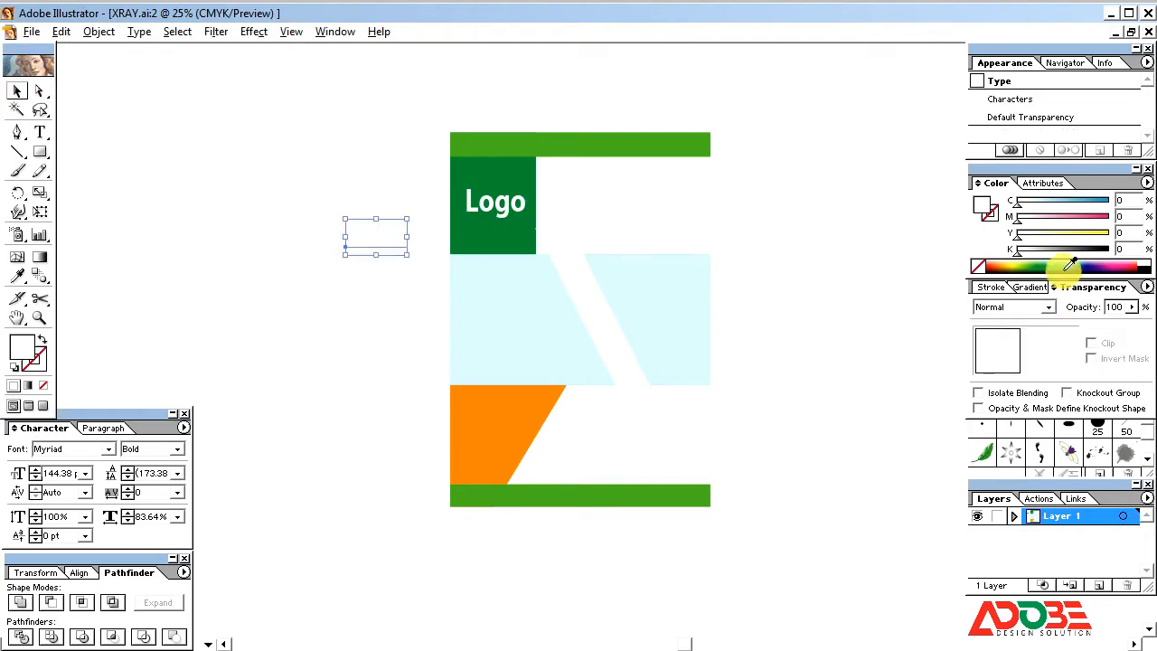
click(1064, 270)
double_click(376, 240)
text(GREEN LIFE)
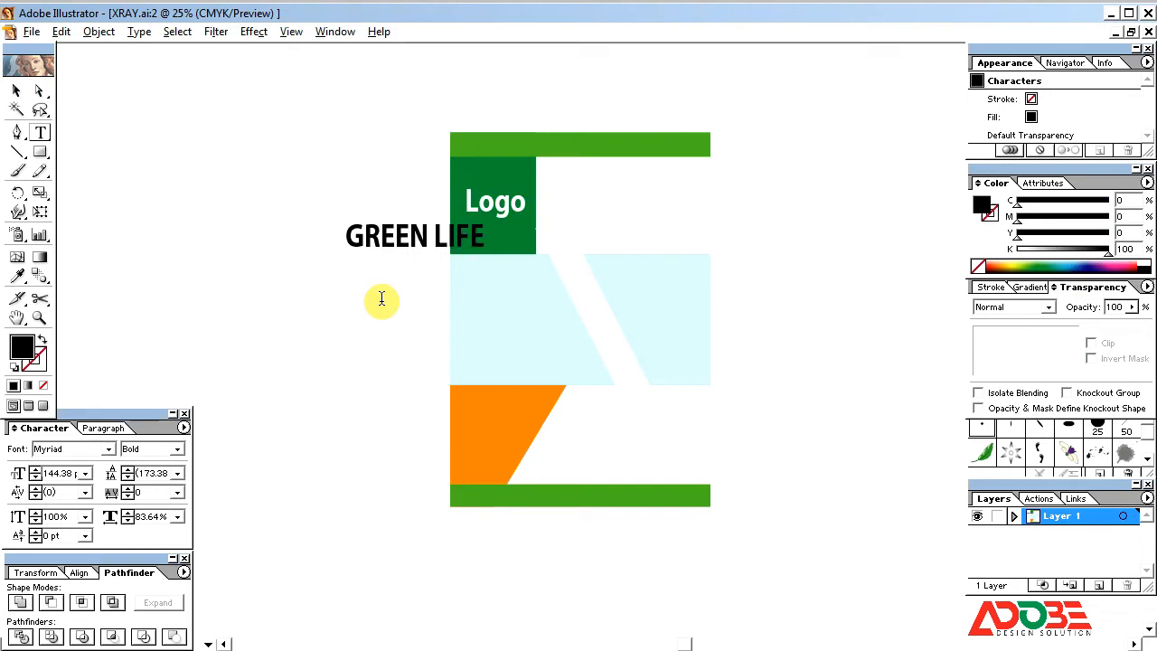
- Duplicate the GREEN LIFE text below it and replace the copy's wording with "Bangladesha Bangladesha Bangladesha"
drag(415, 232, 386, 286)
triple_click(386, 286)
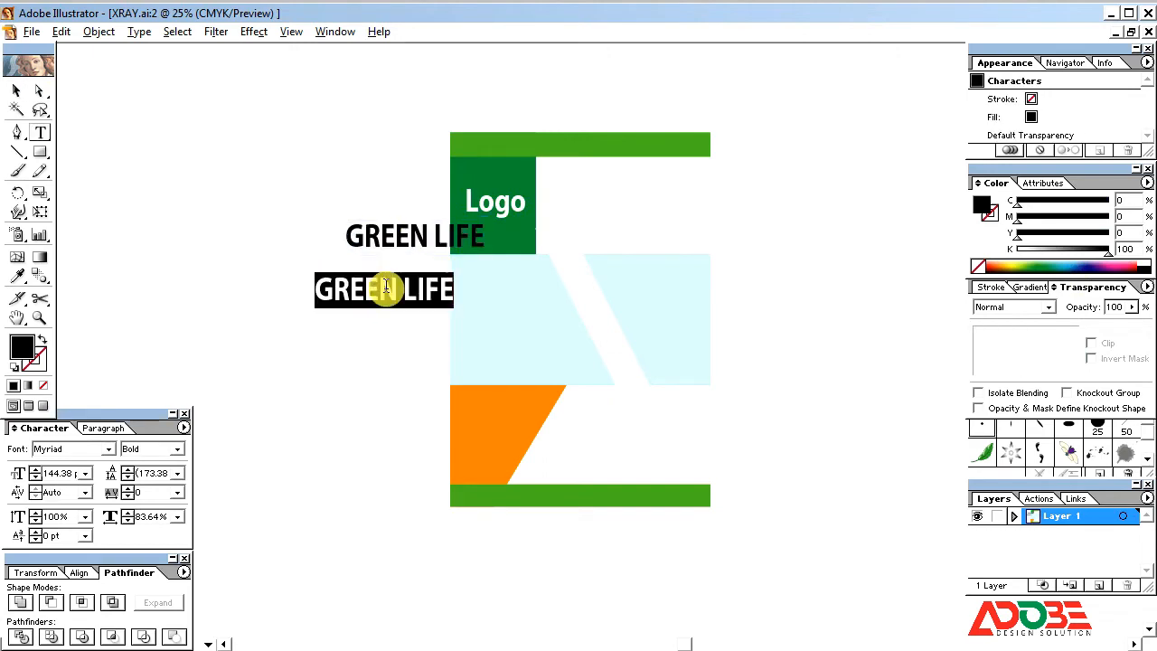
text(BAN)
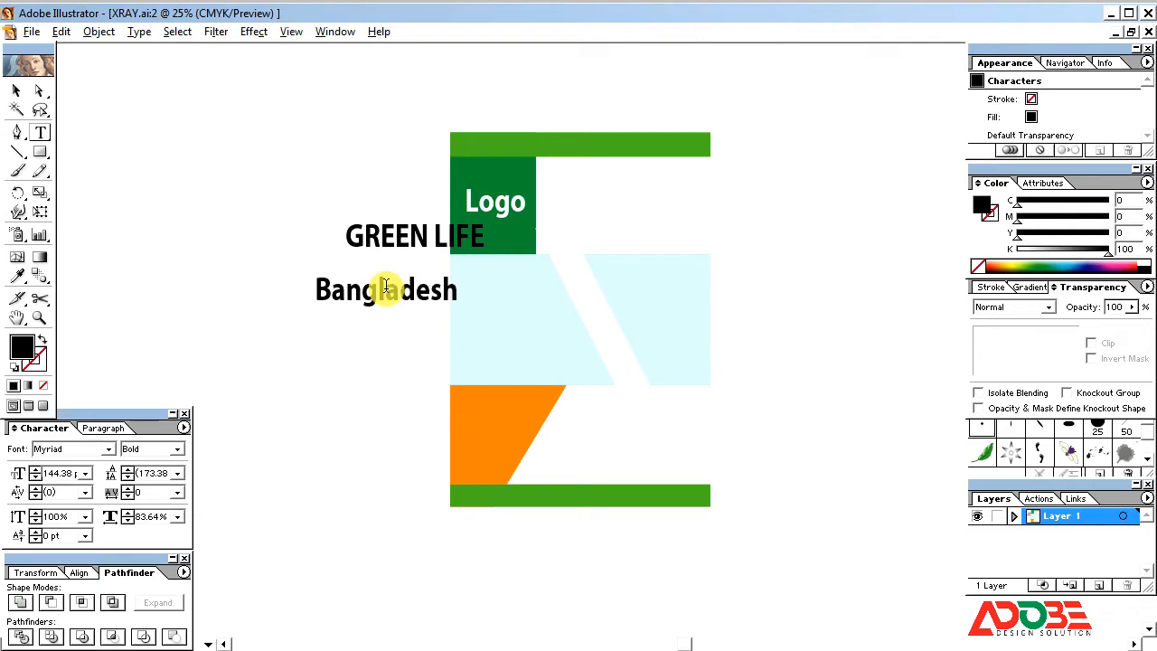
double_click(385, 287)
key(ctrl+c)
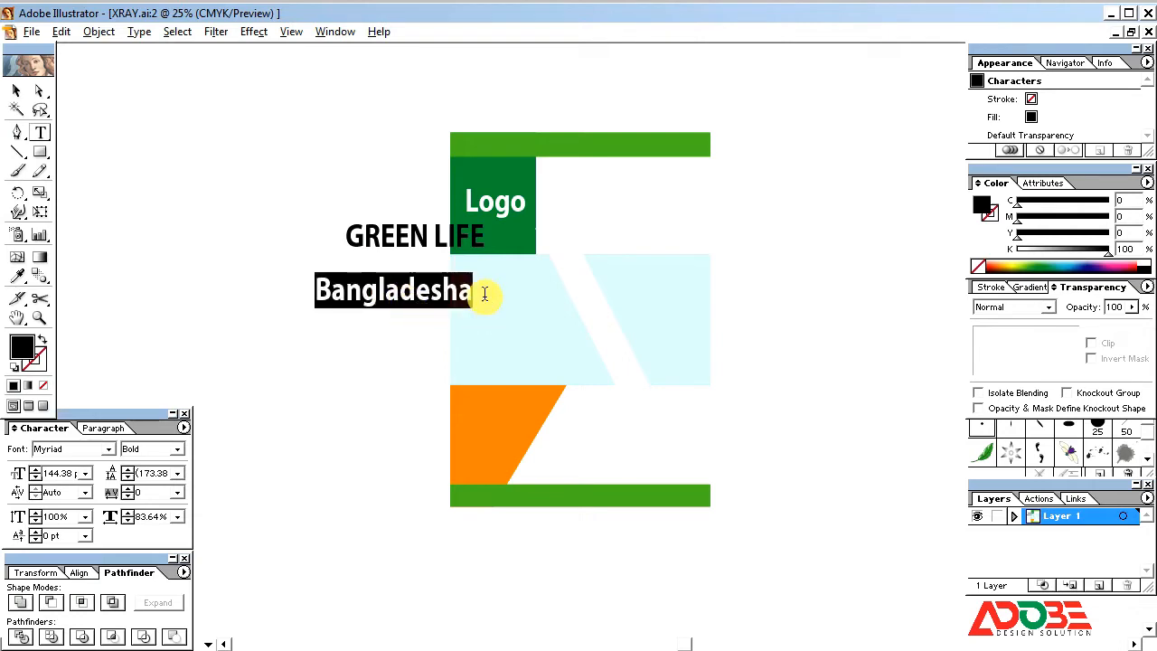
click(482, 293)
key(ctrl+v)
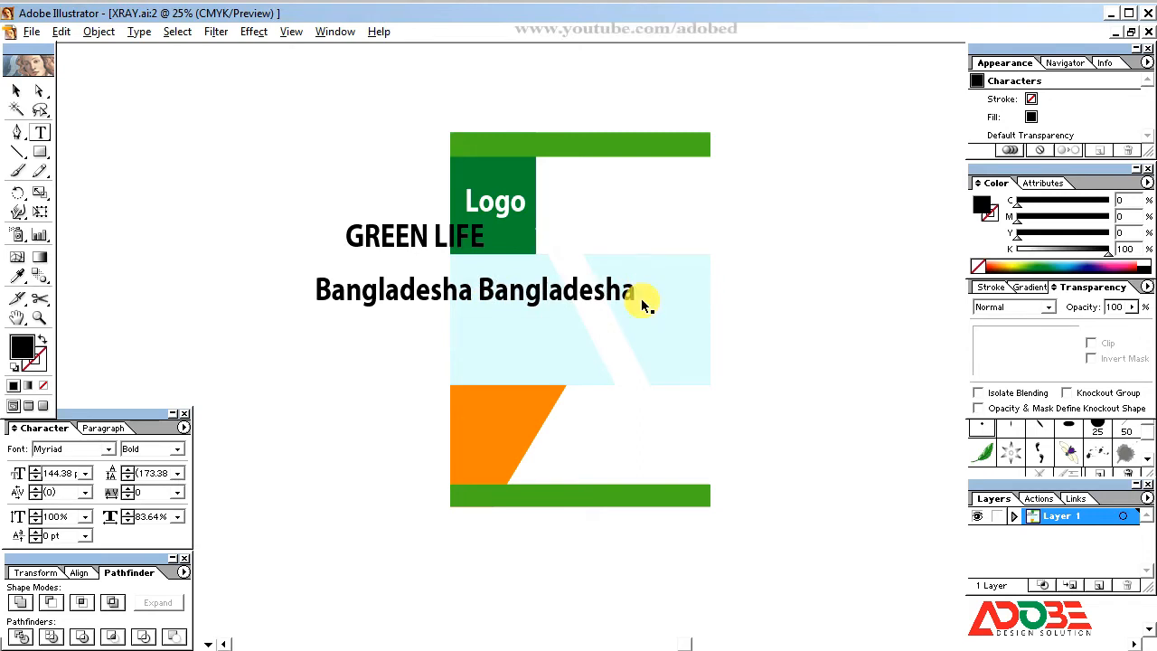
key(ctrl+v)
key(Escape)
drag(702, 294, 685, 330)
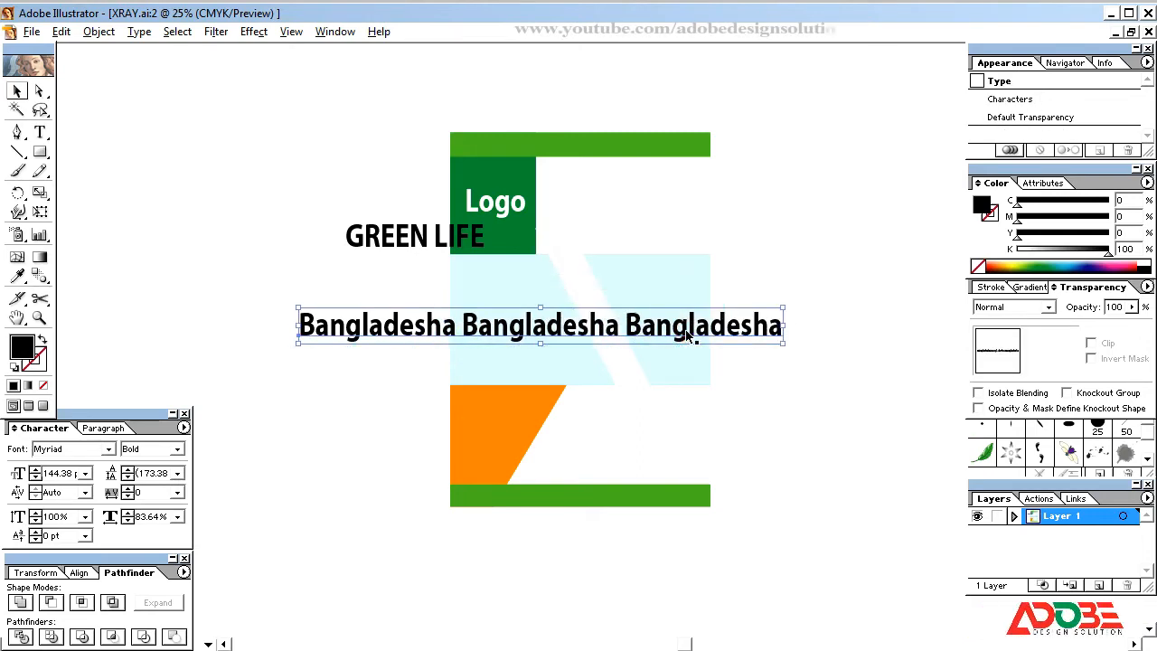
- Fit GREEN LIFE into the white area beside the dark green block at about 153 pt and fill it red with M 100, Y 100
drag(459, 239, 702, 204)
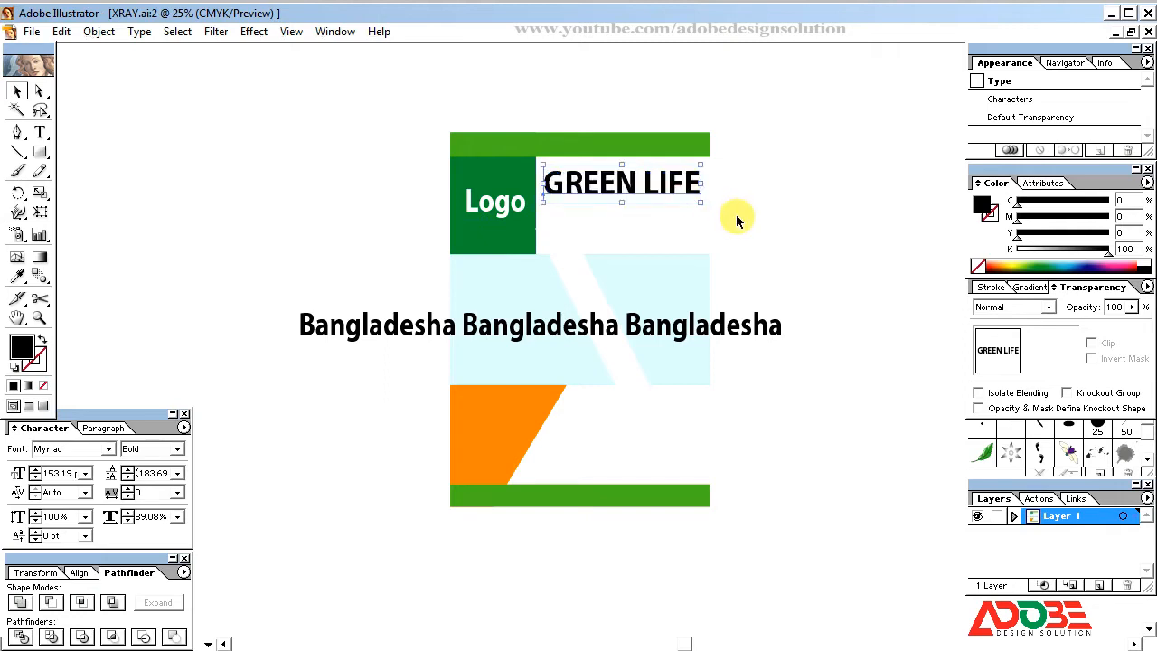
drag(1108, 254, 1011, 254)
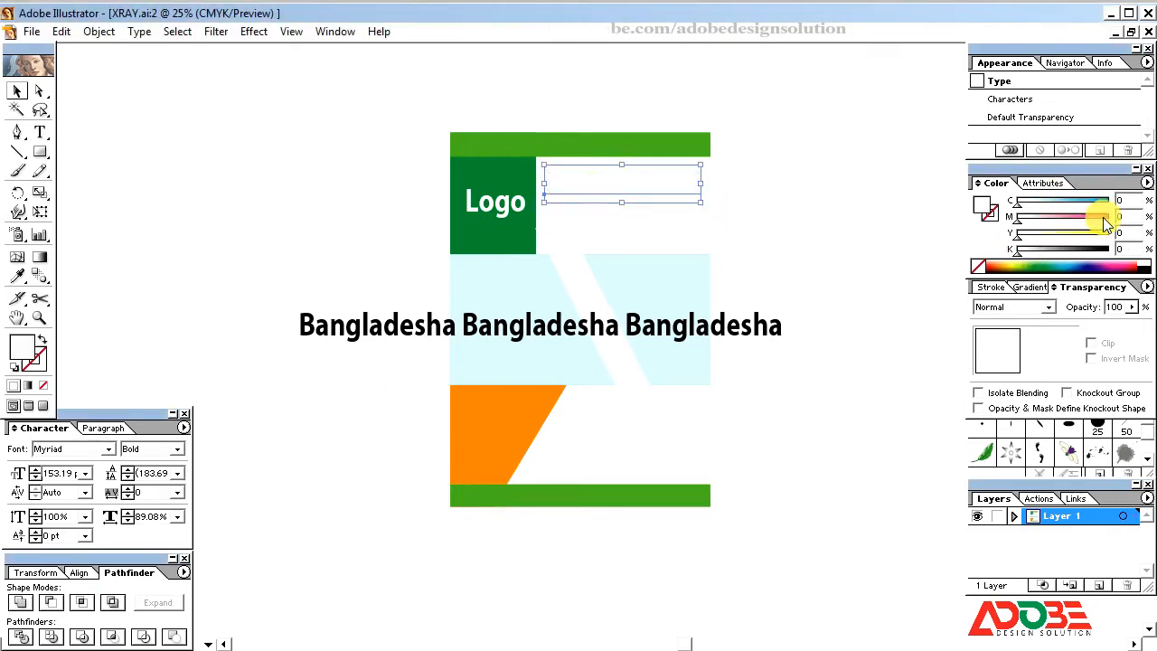
mouse_move(1103, 219)
mouse_down()
mouse_move(1113, 217)
mouse_move(1113, 233)
mouse_up()
click(818, 247)
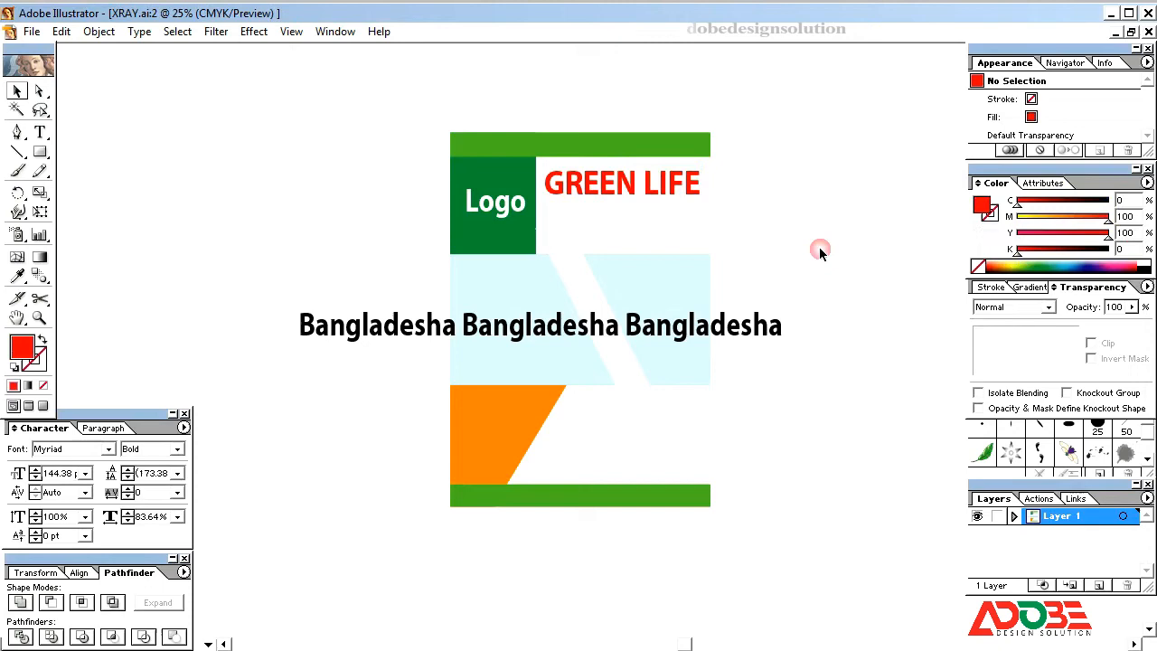
click(620, 193)
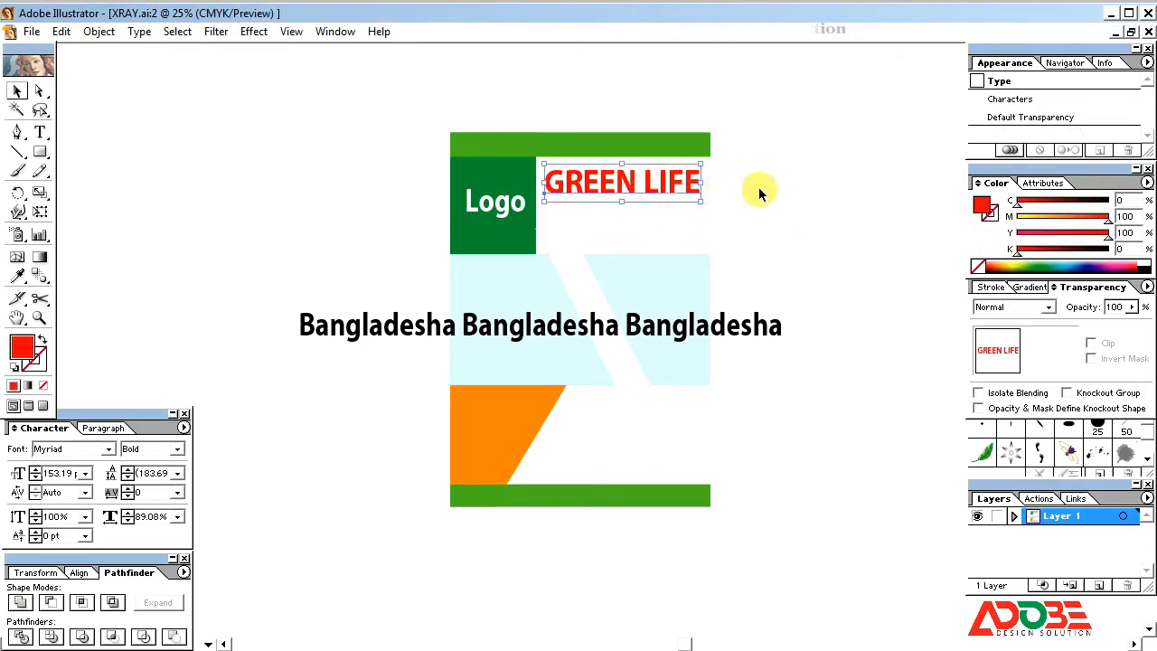
click(783, 185)
- Shrink the Bangladesha line to about 42.5 pt and centre it directly under GREEN LIFE
click(659, 323)
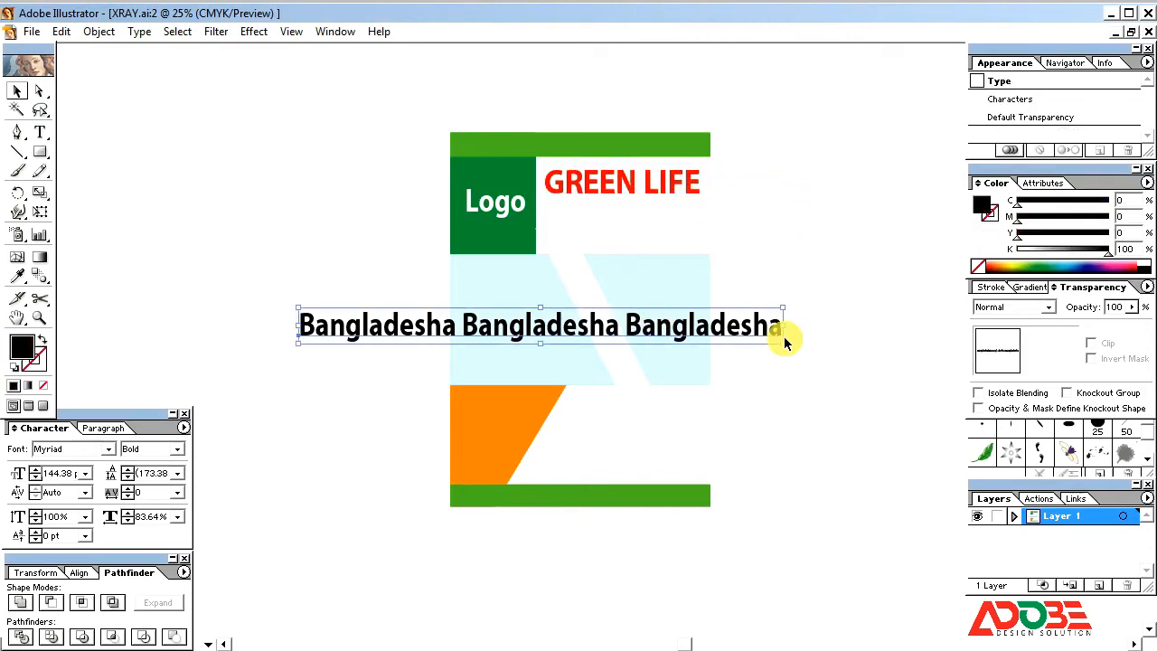
drag(781, 352, 647, 207)
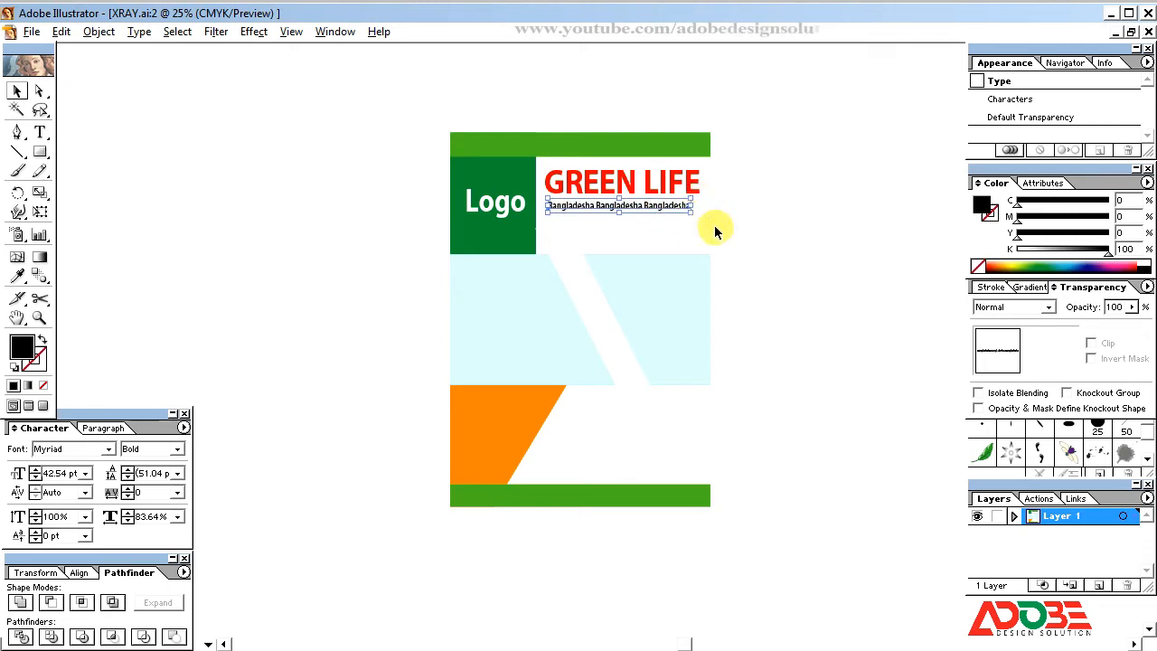
key(Right)
key(Right)
key(Right)
key(Right)
key(Right)
key(Right)
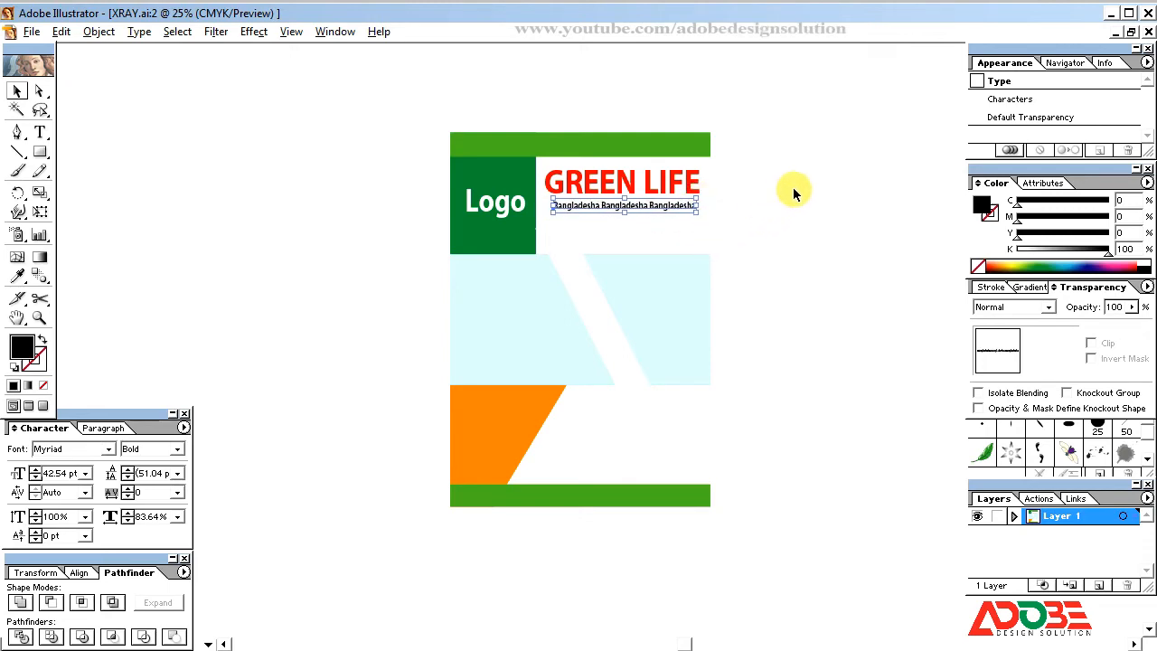
- Widen the Bangladesha line slightly to a horizontal scale of about 86%
click(792, 187)
click(660, 211)
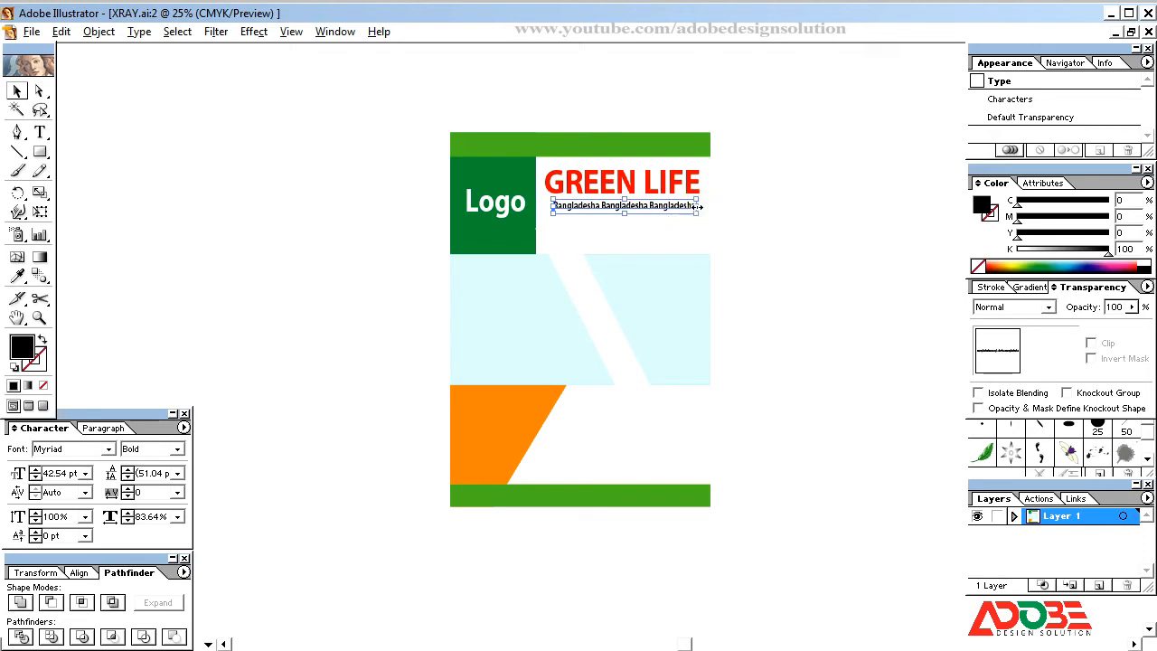
drag(696, 207, 698, 207)
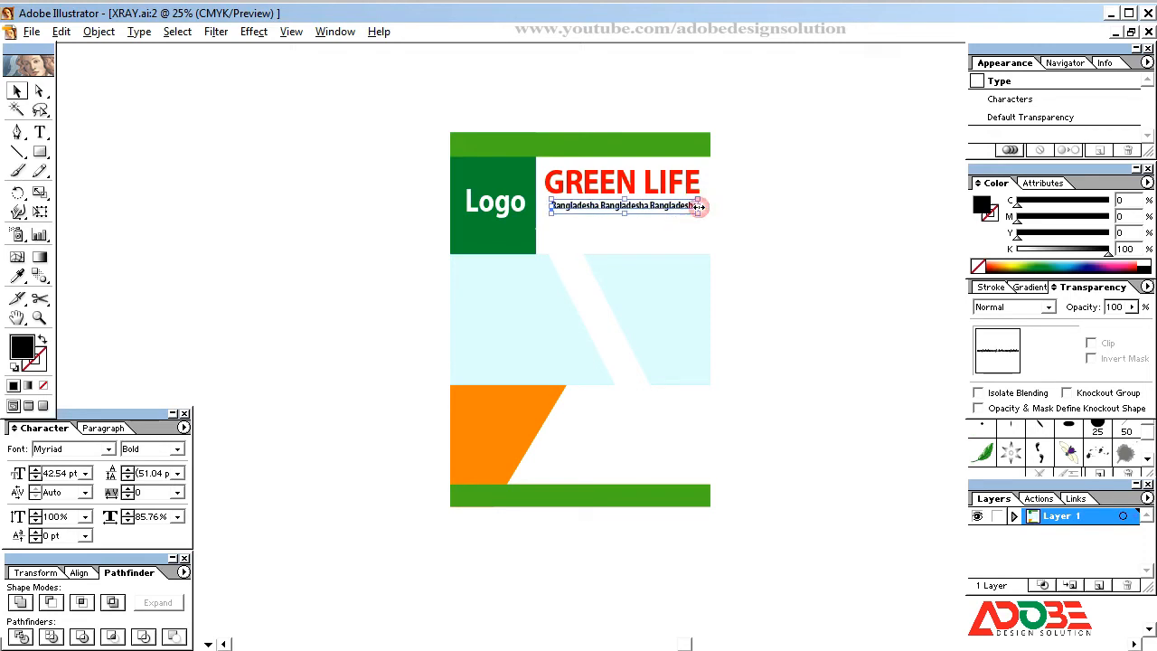
click(812, 214)
- Draw a thin rectangle over the Bangladesha line, trim its height slightly and fill it with C 100
key(ctrl+space)
drag(419, 93, 817, 351)
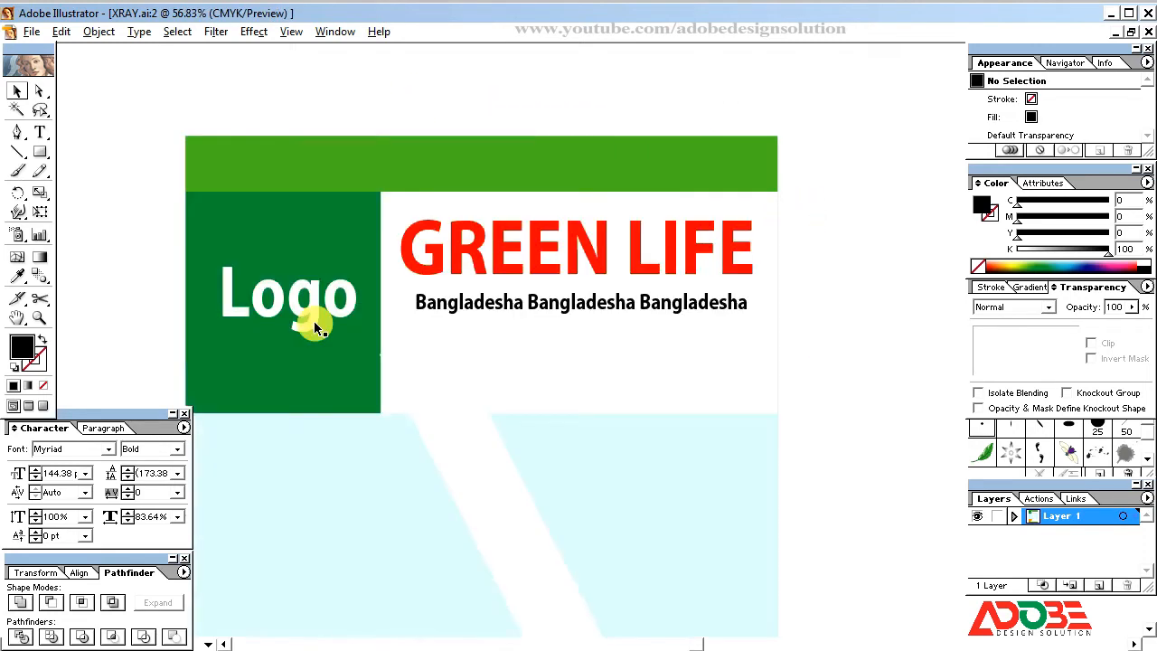
click(40, 152)
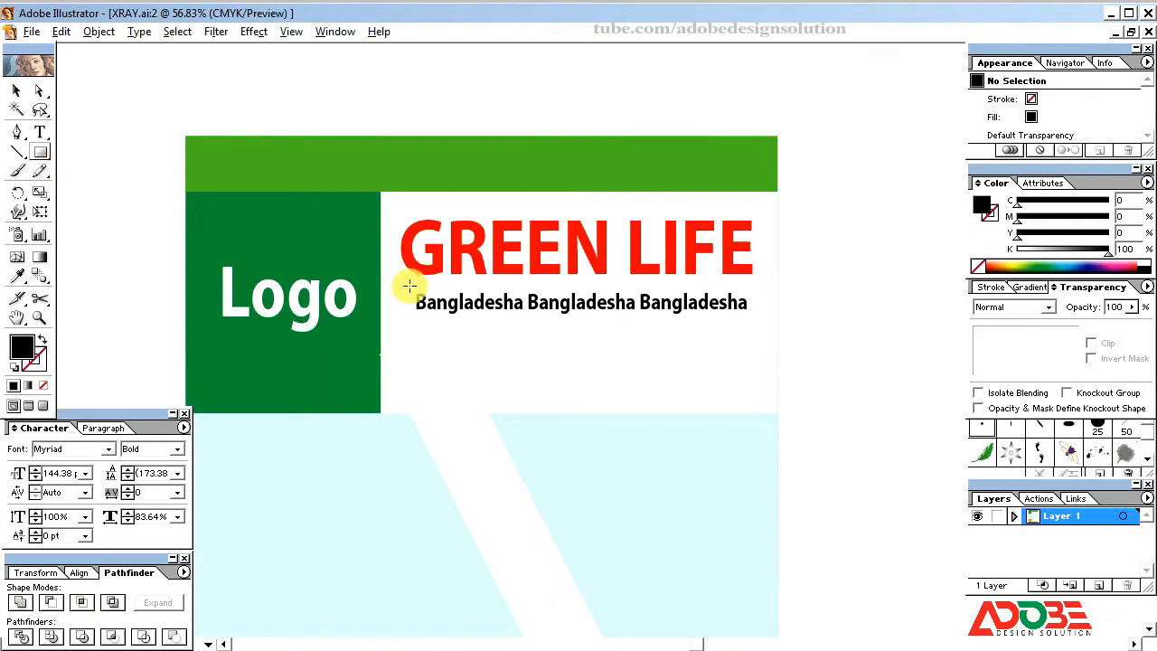
drag(554, 320, 754, 313)
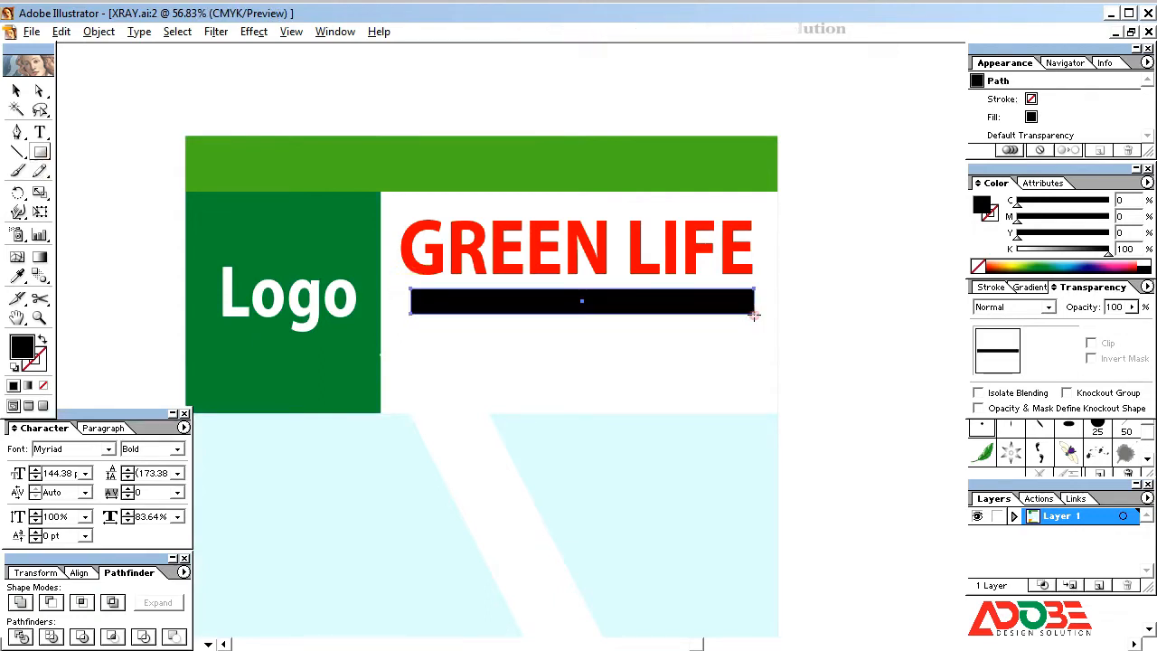
click(17, 91)
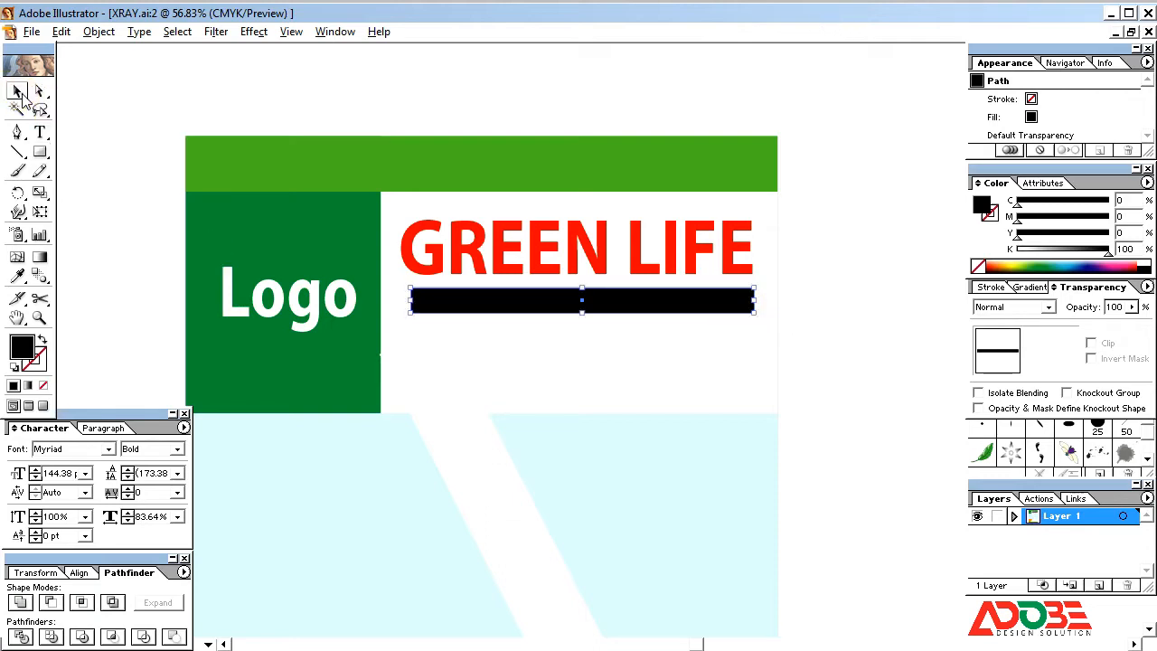
drag(580, 314, 579, 311)
drag(1048, 250, 955, 250)
click(1080, 265)
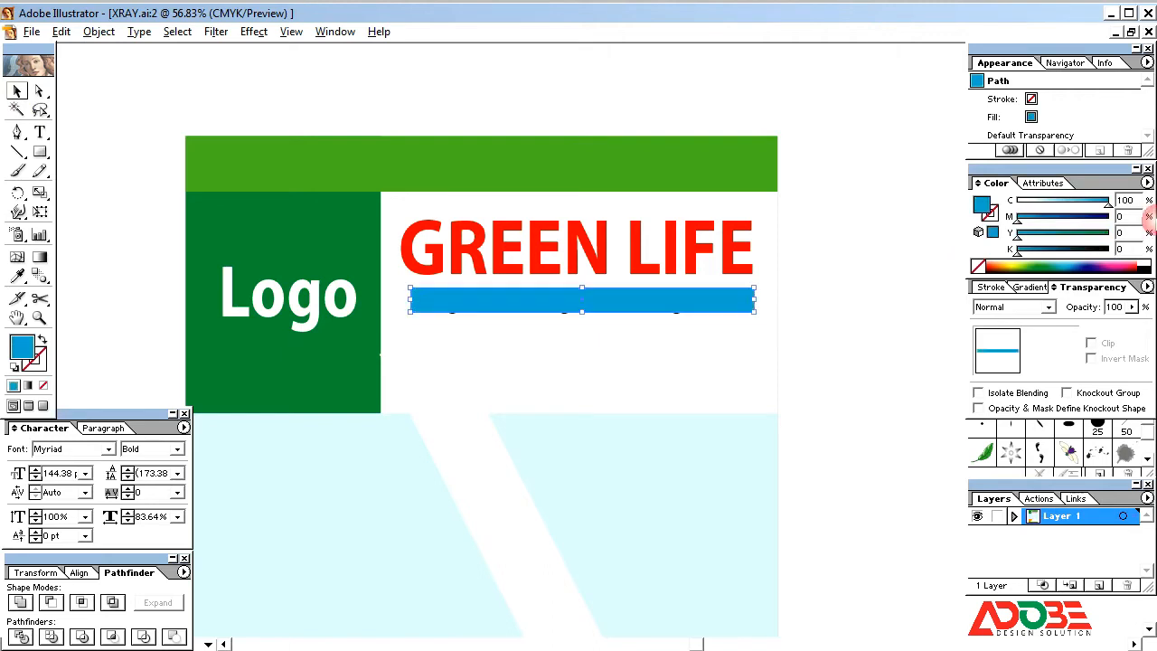
- Bring the Bangladesha line in front of the blue bar, fill it white and adjust its height to fit the bar
click(605, 324)
click(566, 318)
key(ctrl+shift+bracketleft)
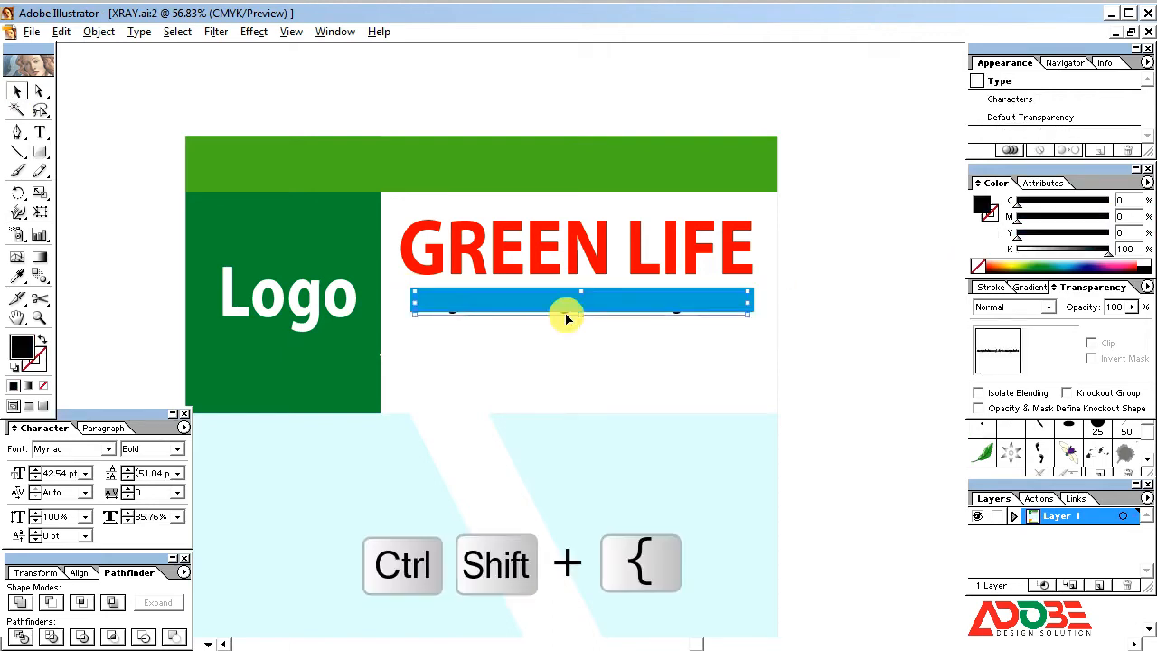
key(ctrl+shift+bracketright)
drag(1034, 250, 985, 262)
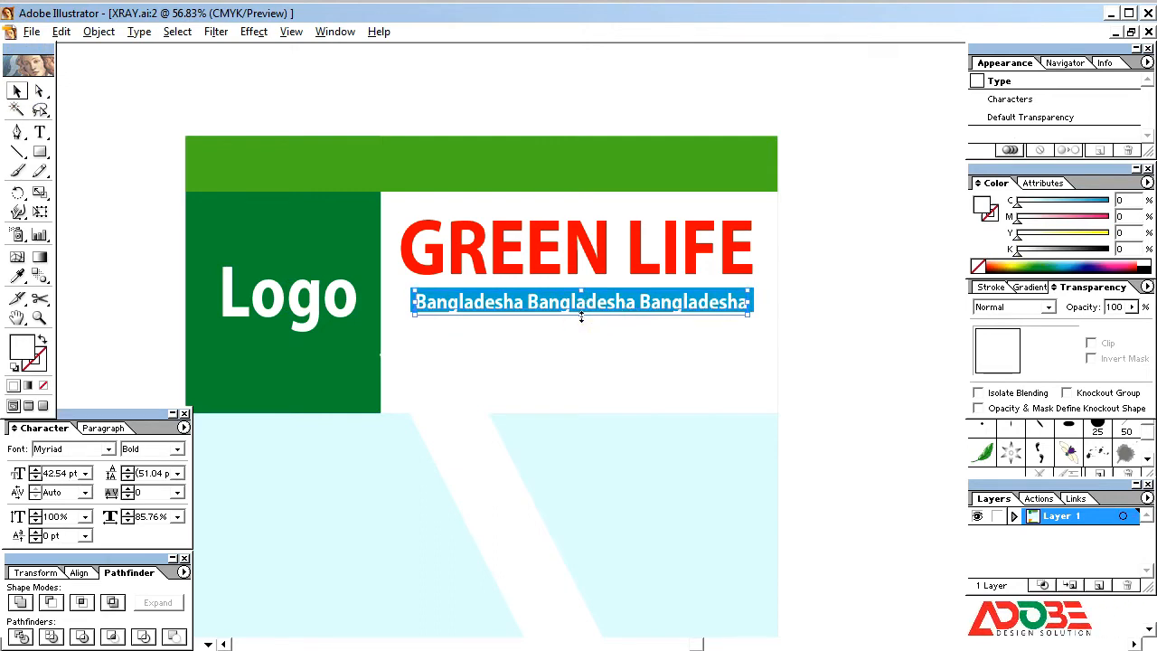
drag(580, 317, 579, 313)
click(843, 298)
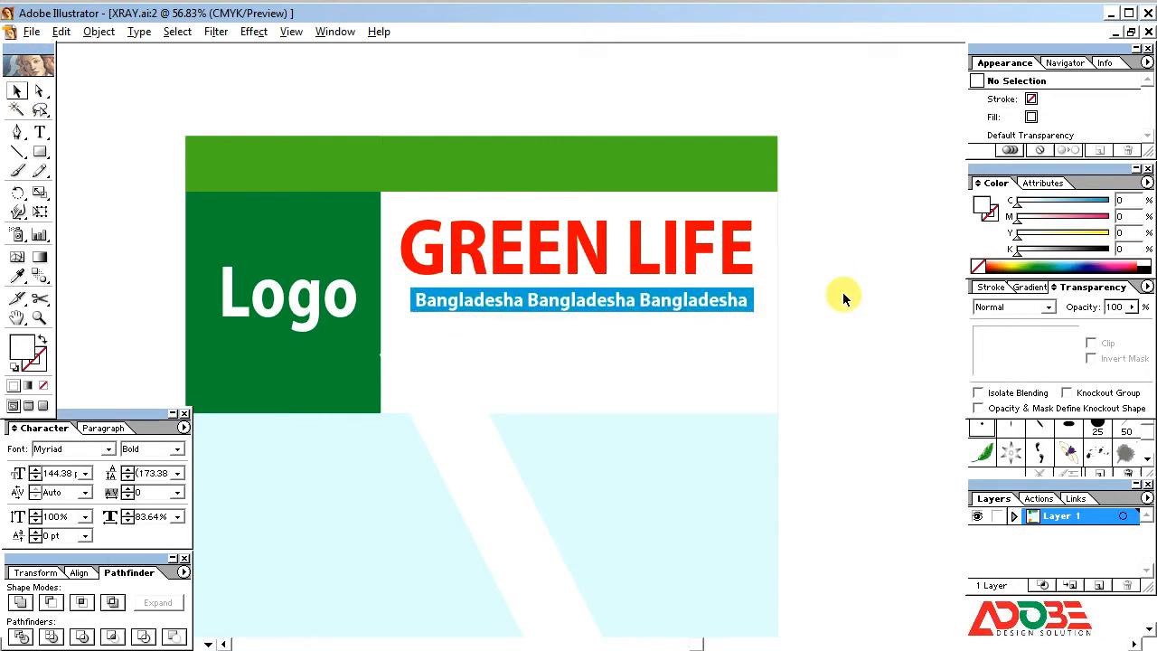
- Duplicate the white Bangladesha line directly beneath the blue bar and fill the copy with K 100
drag(663, 300, 674, 330)
drag(1016, 250, 1112, 252)
click(949, 299)
click(677, 331)
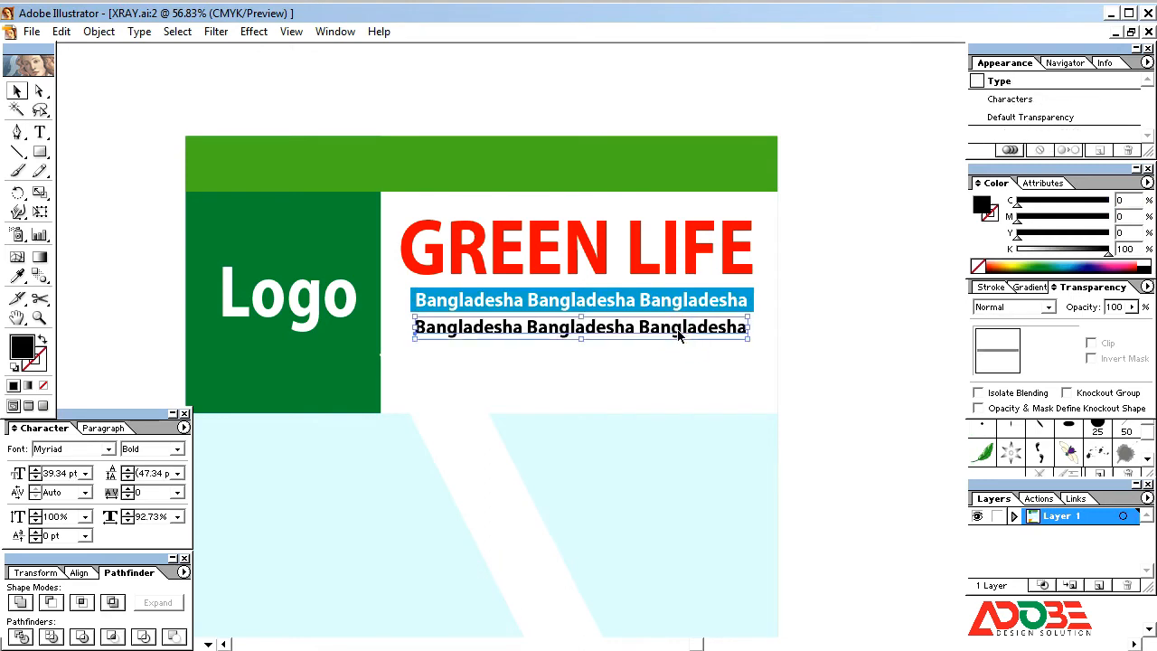
click(859, 312)
click(649, 336)
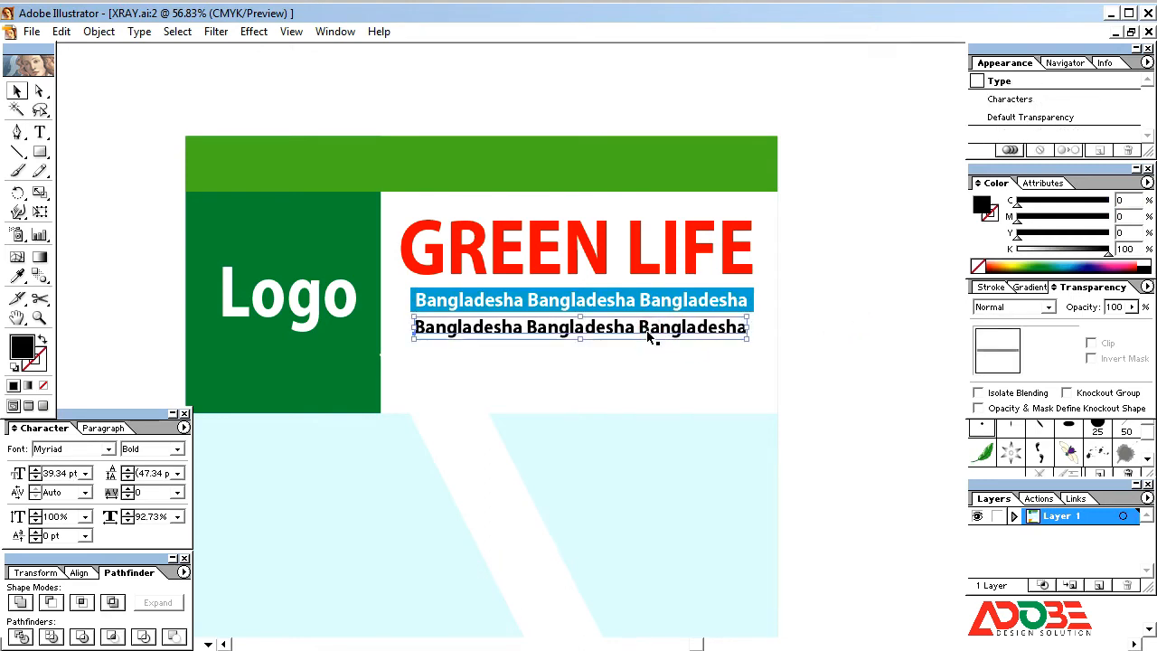
click(820, 298)
- Nudge the white Bangladesha line slightly upward within the blue bar
key(ctrl+minus)
key(ctrl+minus)
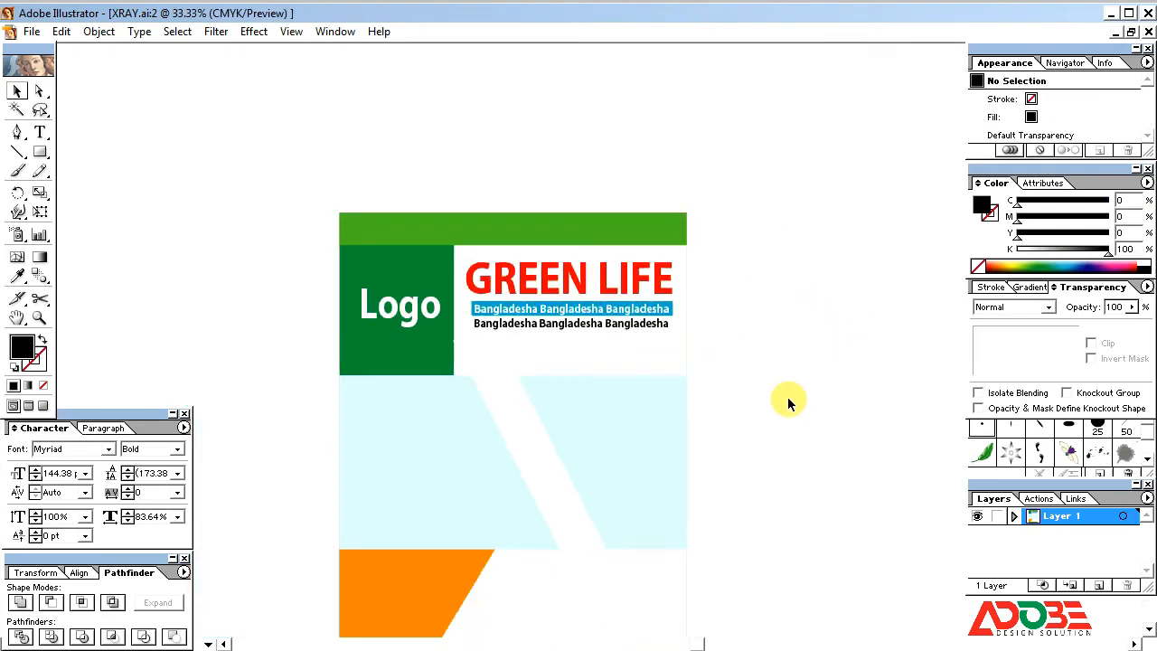
drag(749, 433, 749, 291)
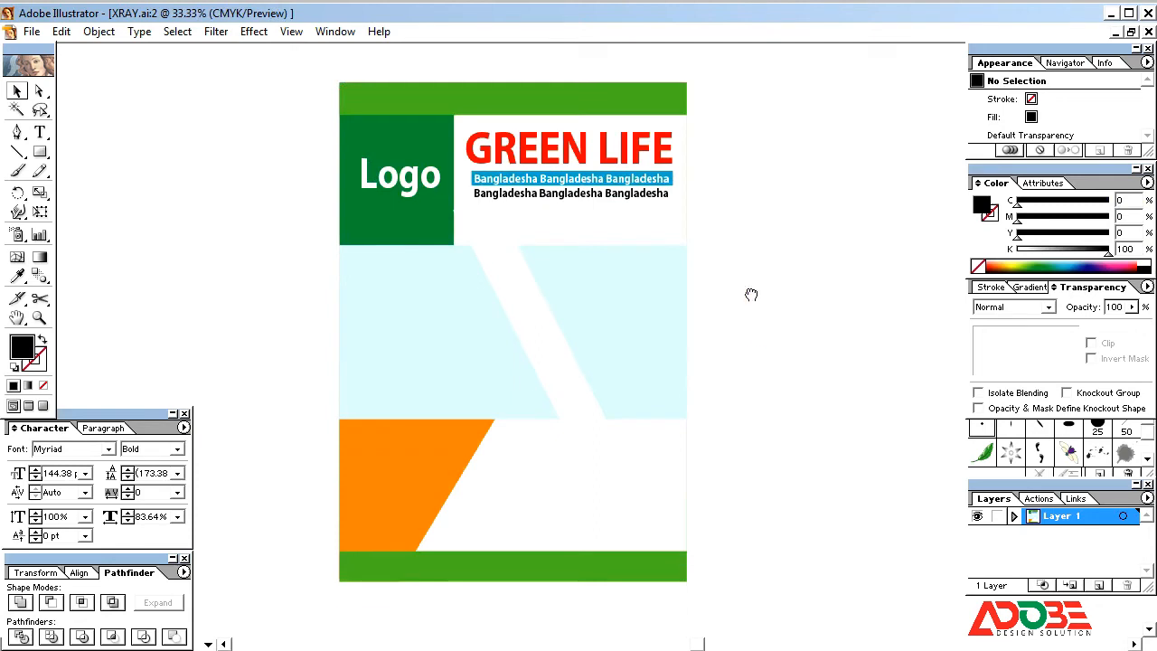
click(629, 173)
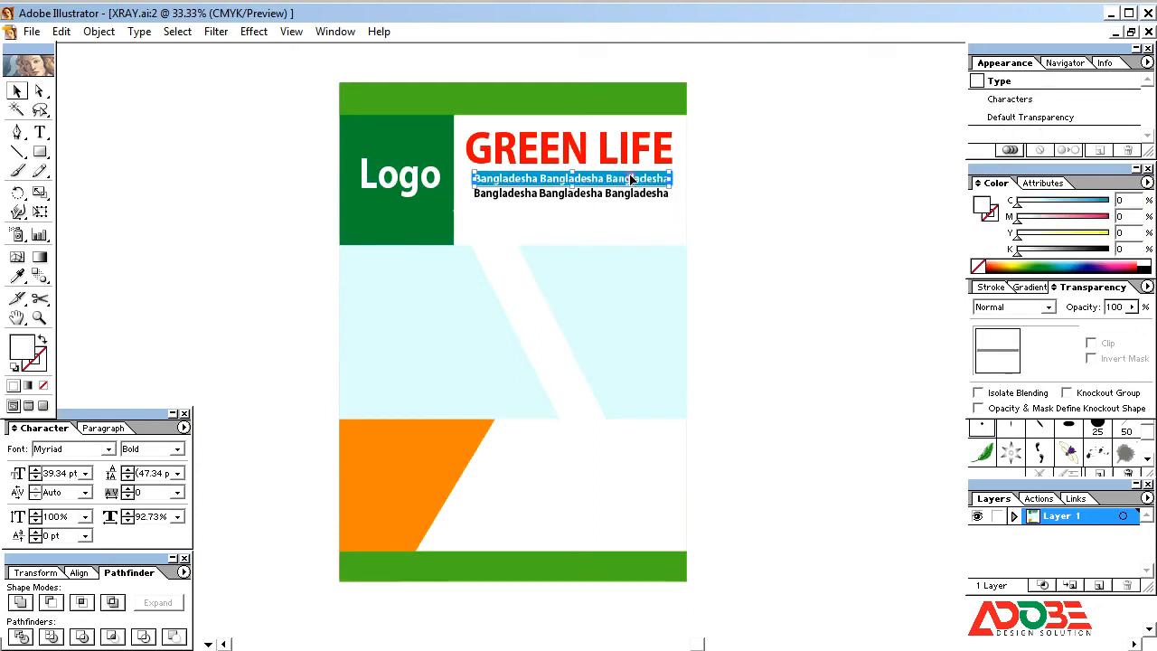
click(807, 210)
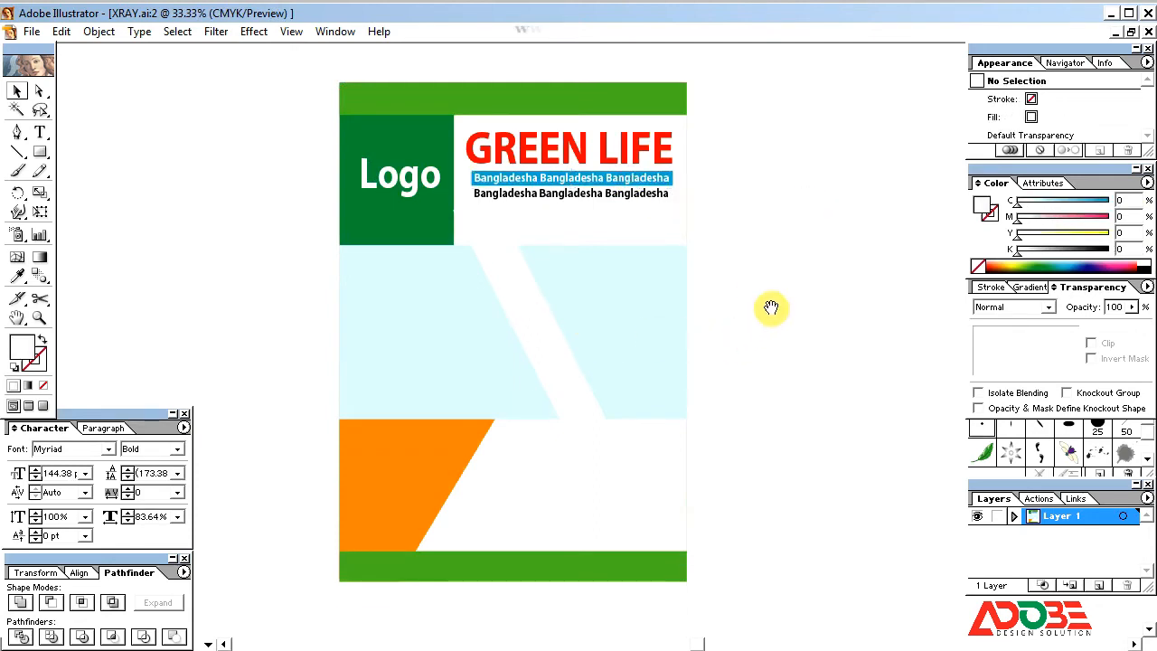
drag(692, 310, 769, 338)
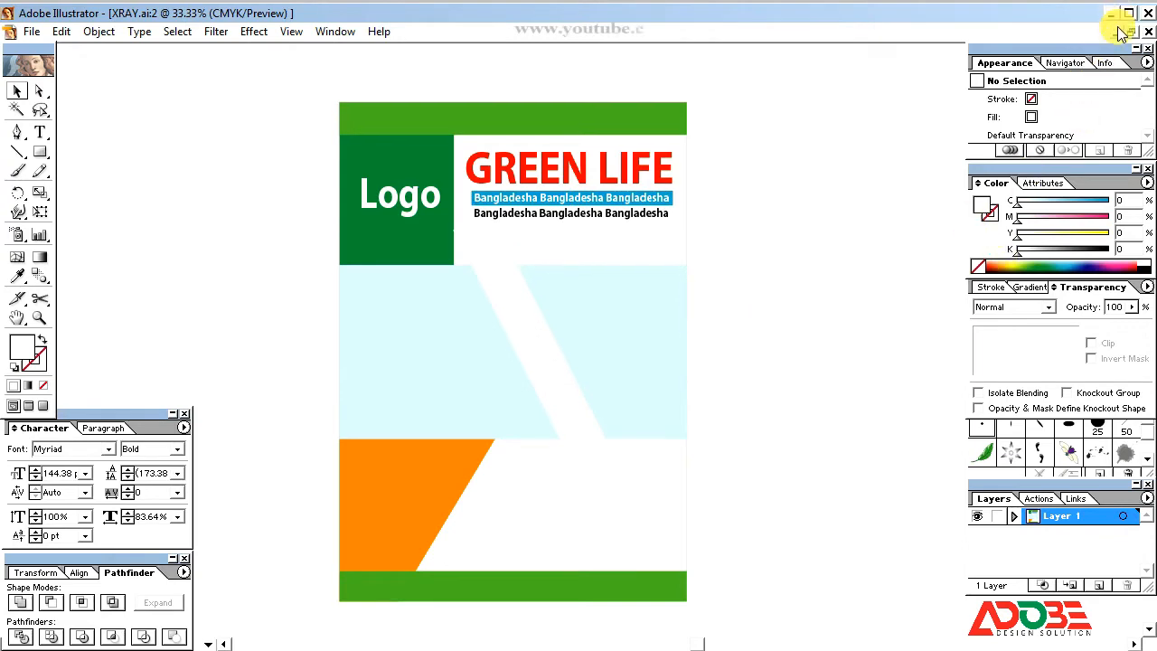
- Add the text "ID. NO", shrink it to about 63.4 pt and place it beside the orange block's upper corner on the white panel
click(583, 519)
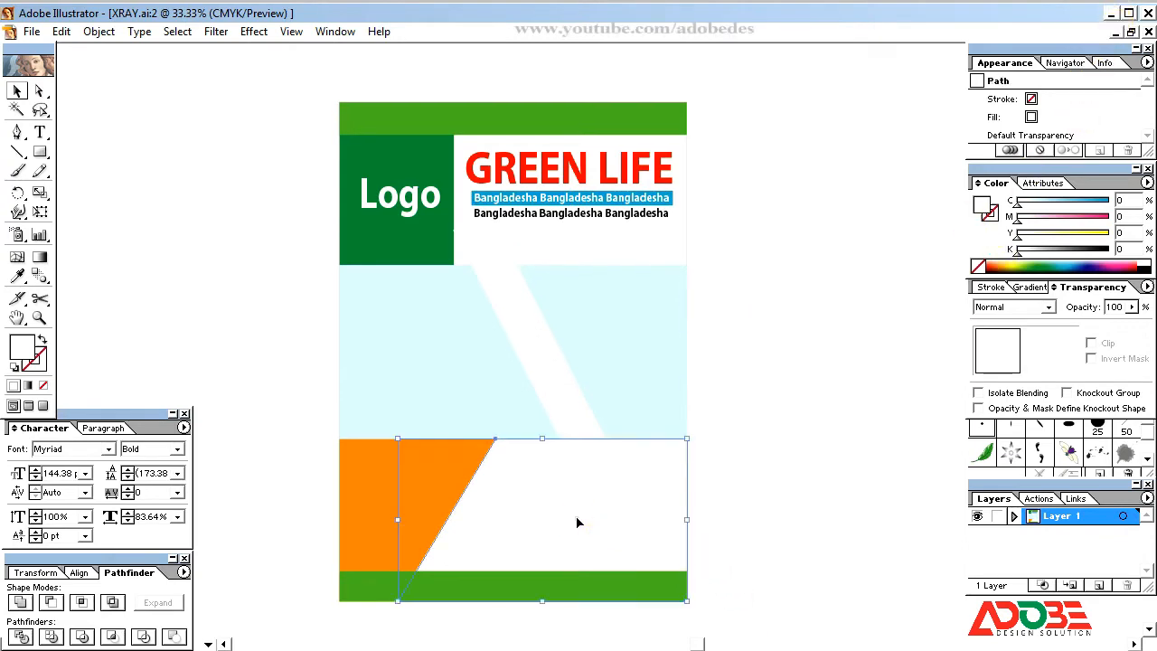
click(205, 376)
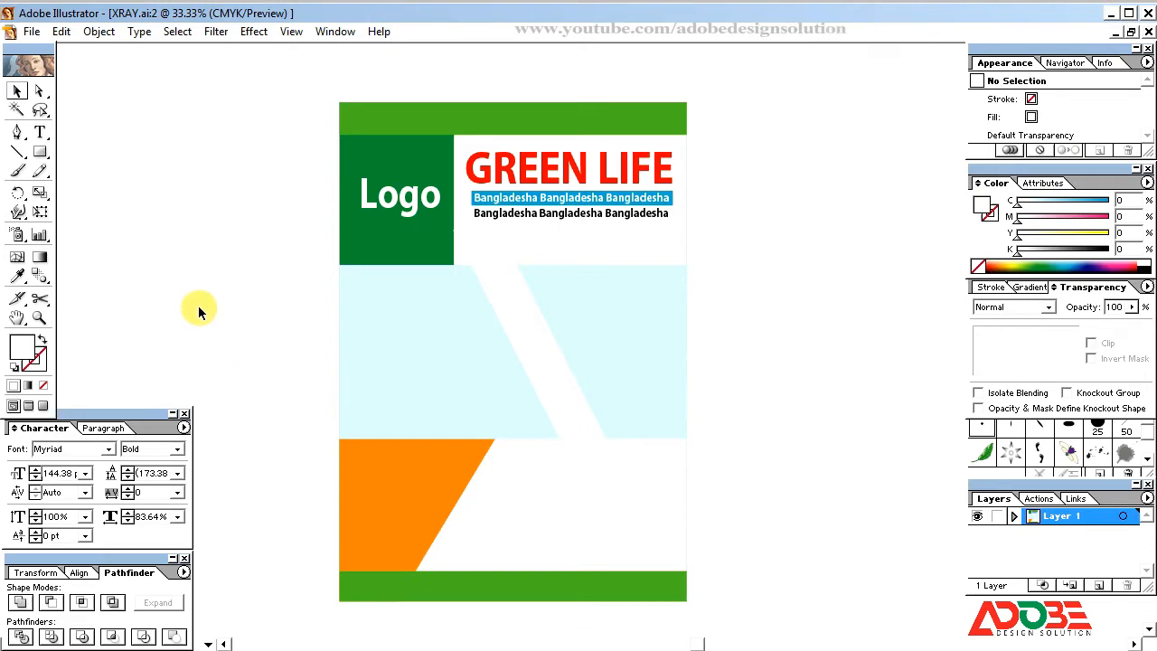
click(39, 133)
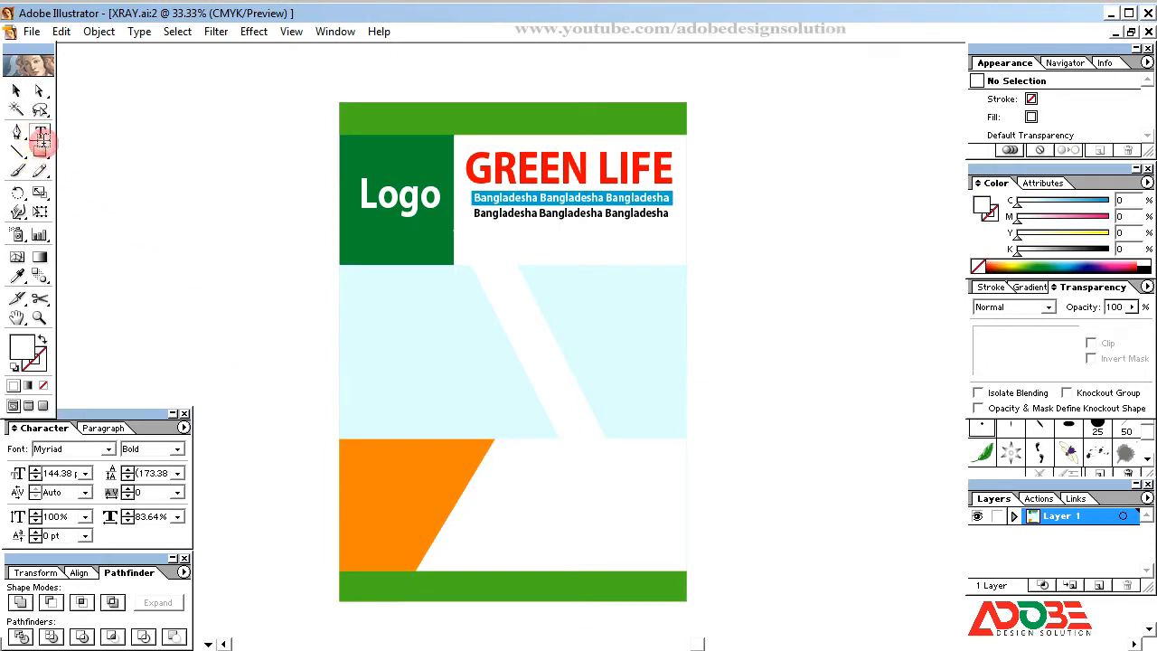
click(267, 437)
text(ID.NO)
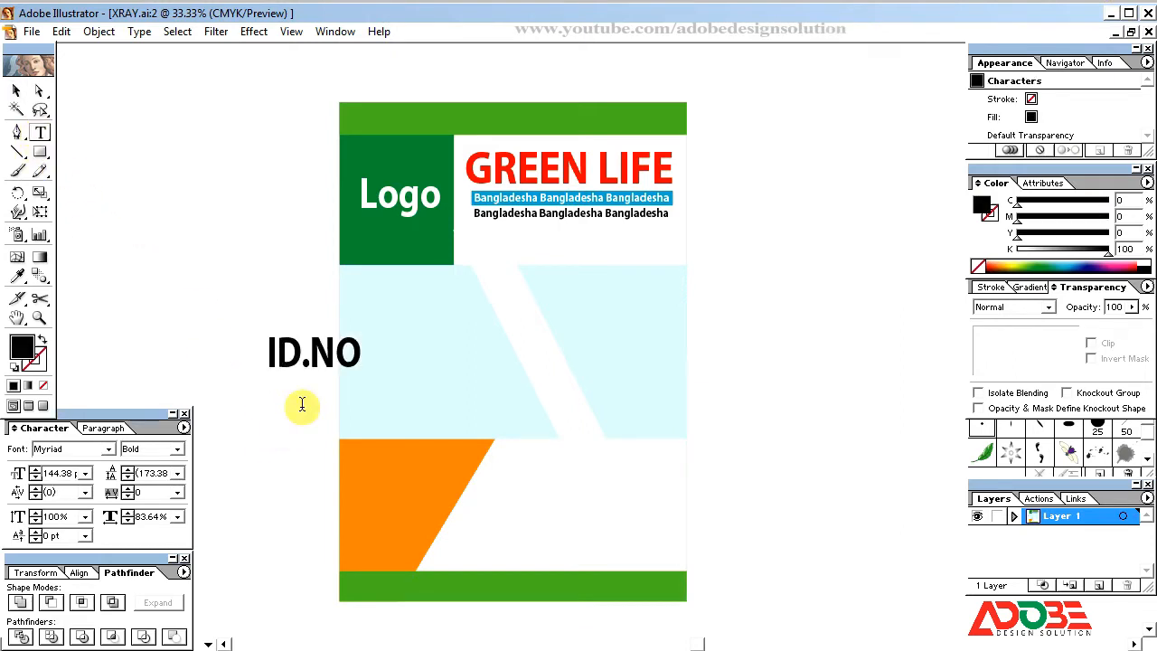
key(Escape)
drag(365, 379, 527, 472)
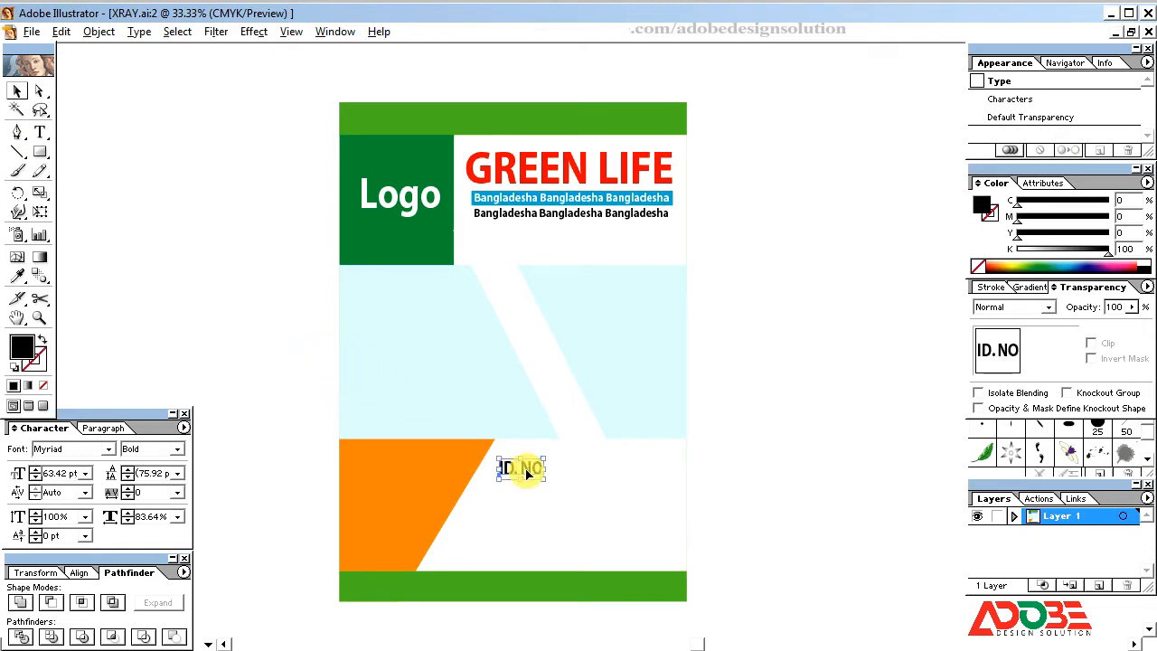
click(808, 369)
click(512, 481)
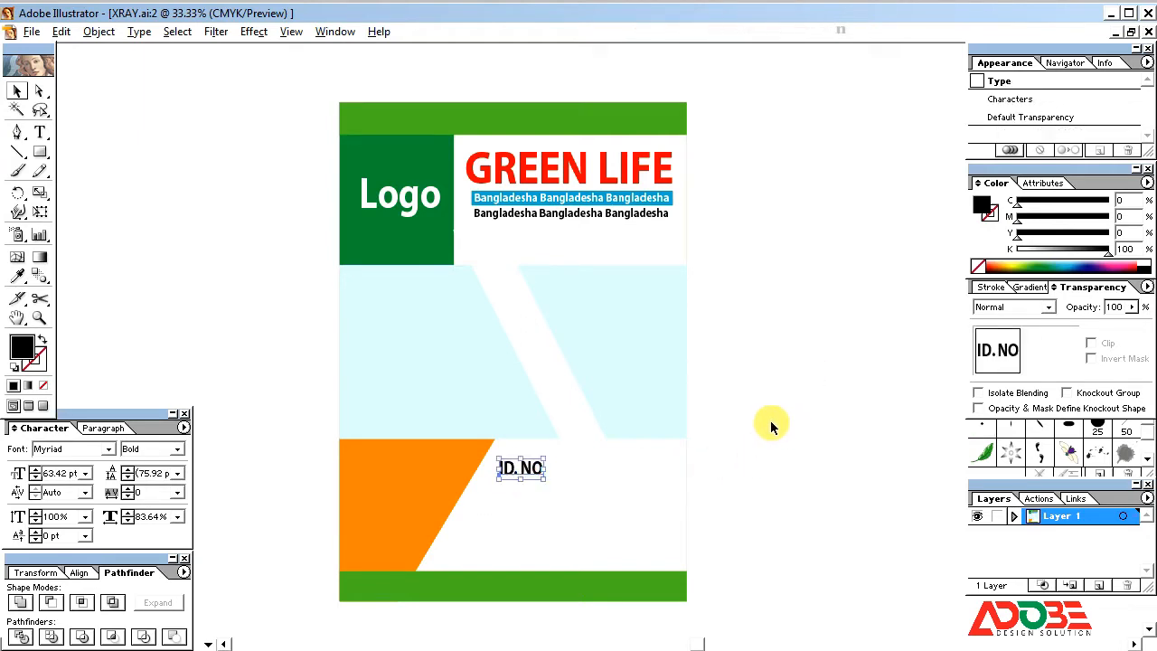
click(569, 406)
click(793, 430)
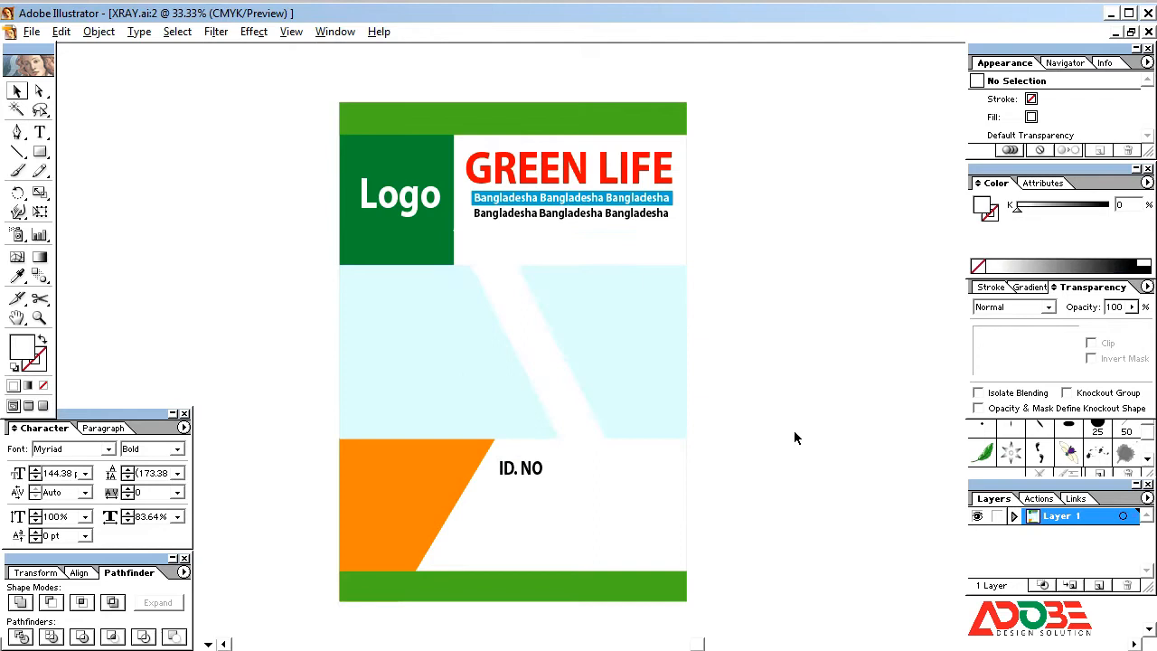
click(645, 430)
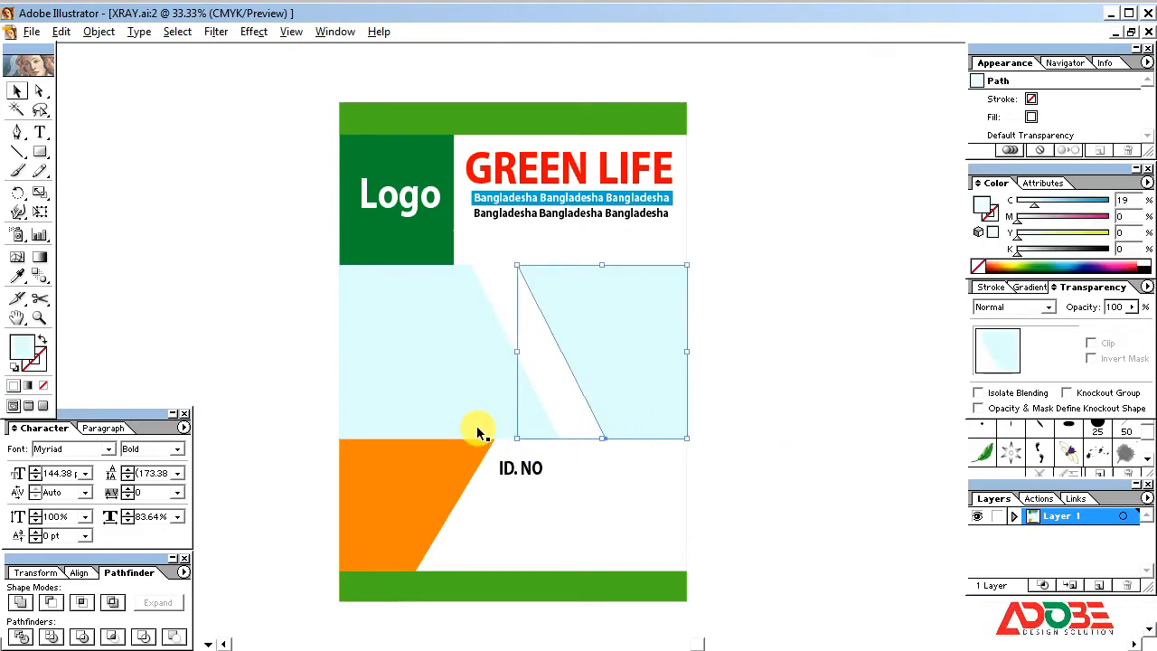
click(760, 383)
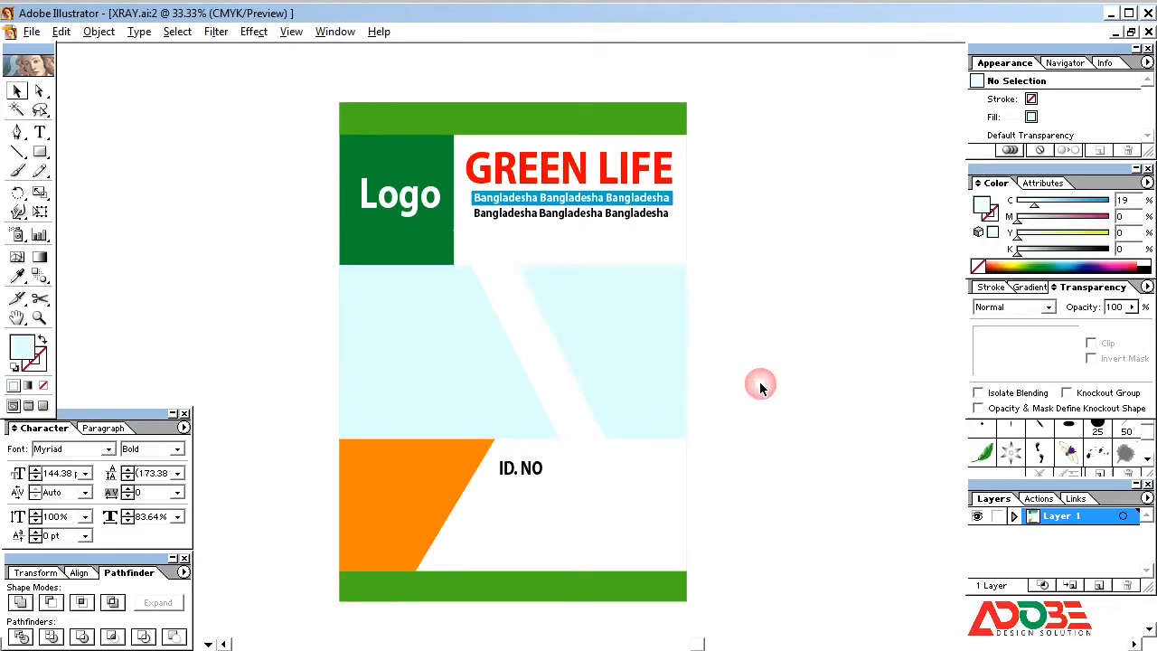
- Copy the white panel behind ID. NO and paste the duplicate in place in front of it
click(593, 456)
click(627, 506)
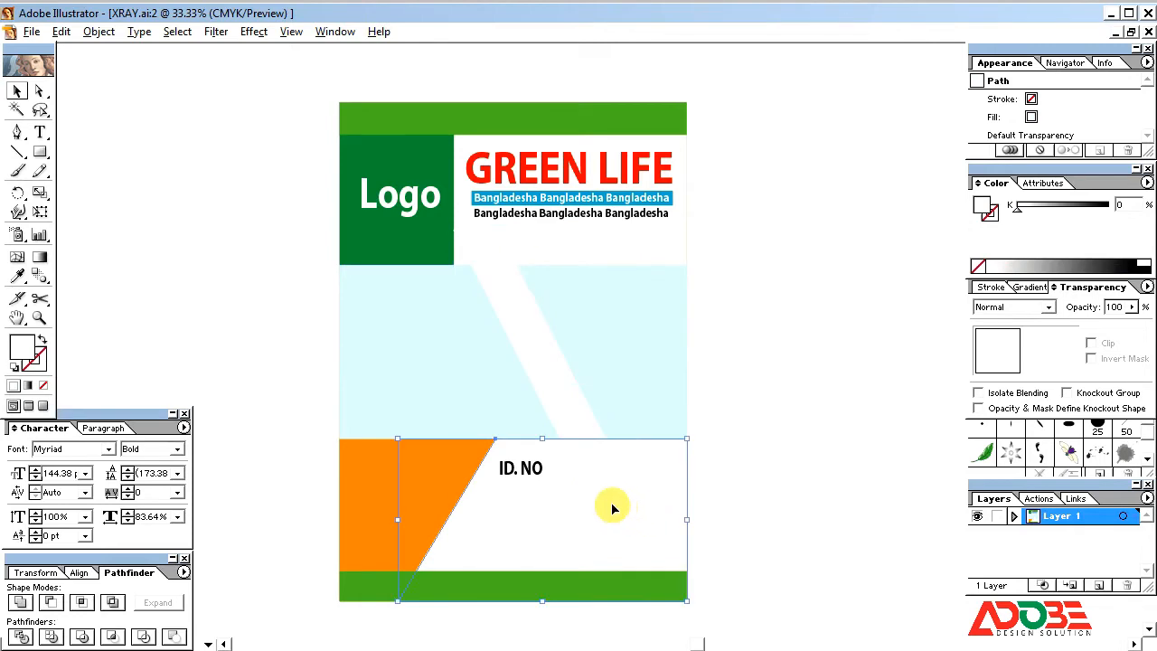
click(61, 31)
click(94, 115)
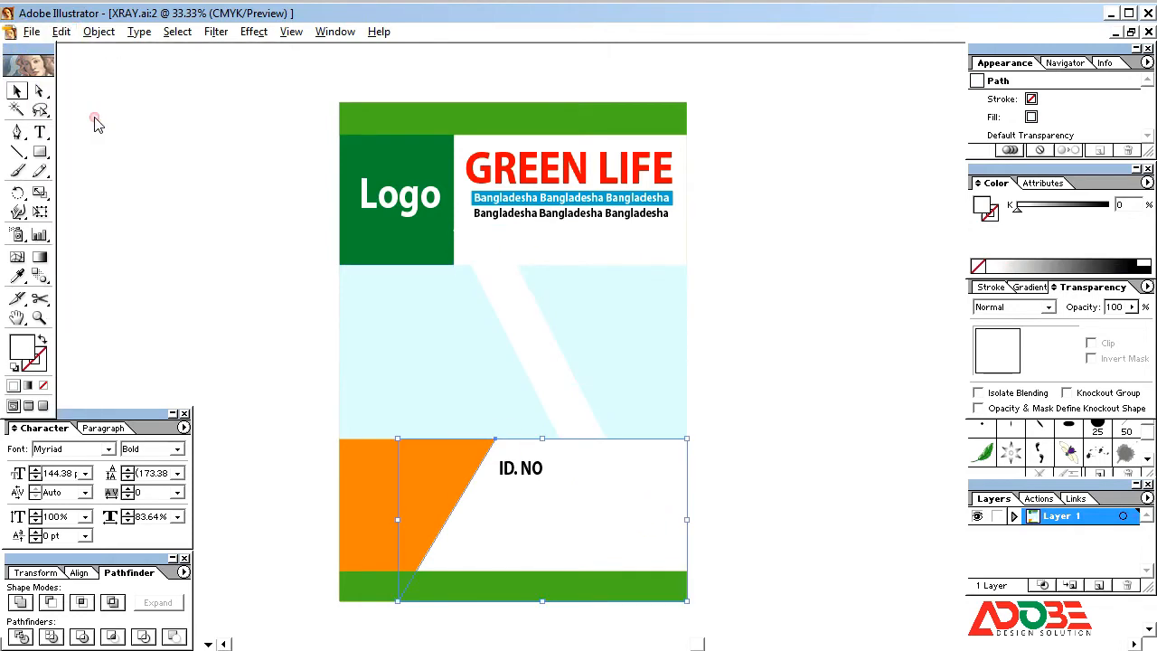
click(62, 30)
click(108, 142)
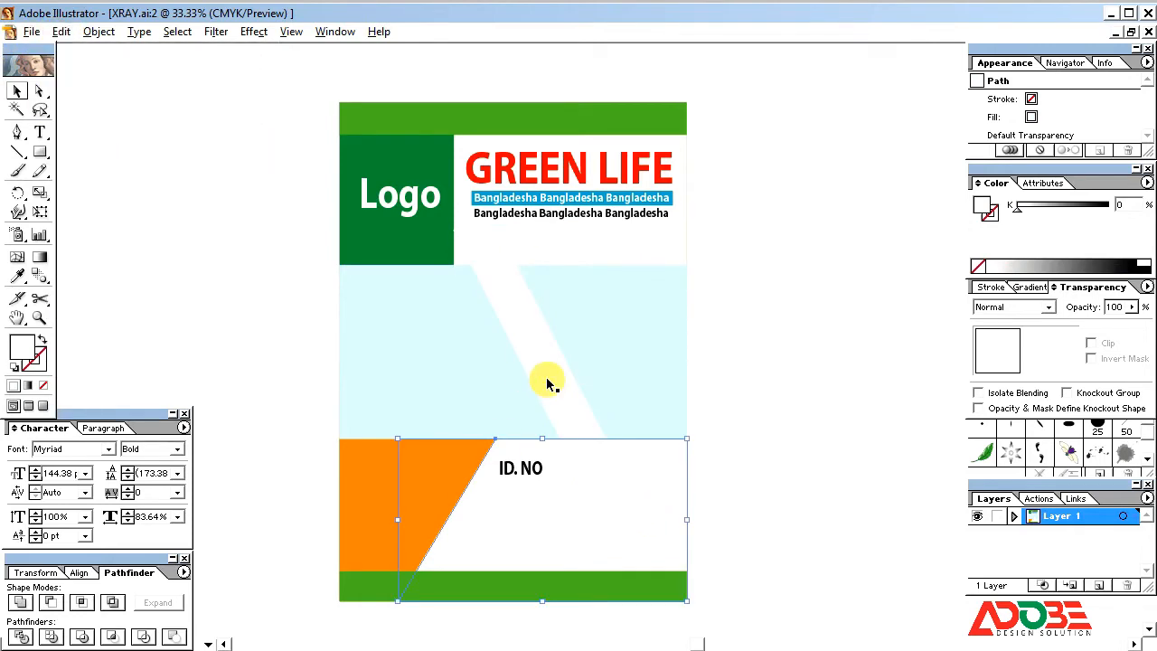
- Divide the white diagonal stripe with the duplicated panel, ungroup the result and delete the pieces below the light-blue area's lower edge
shift+click(547, 384)
click(22, 637)
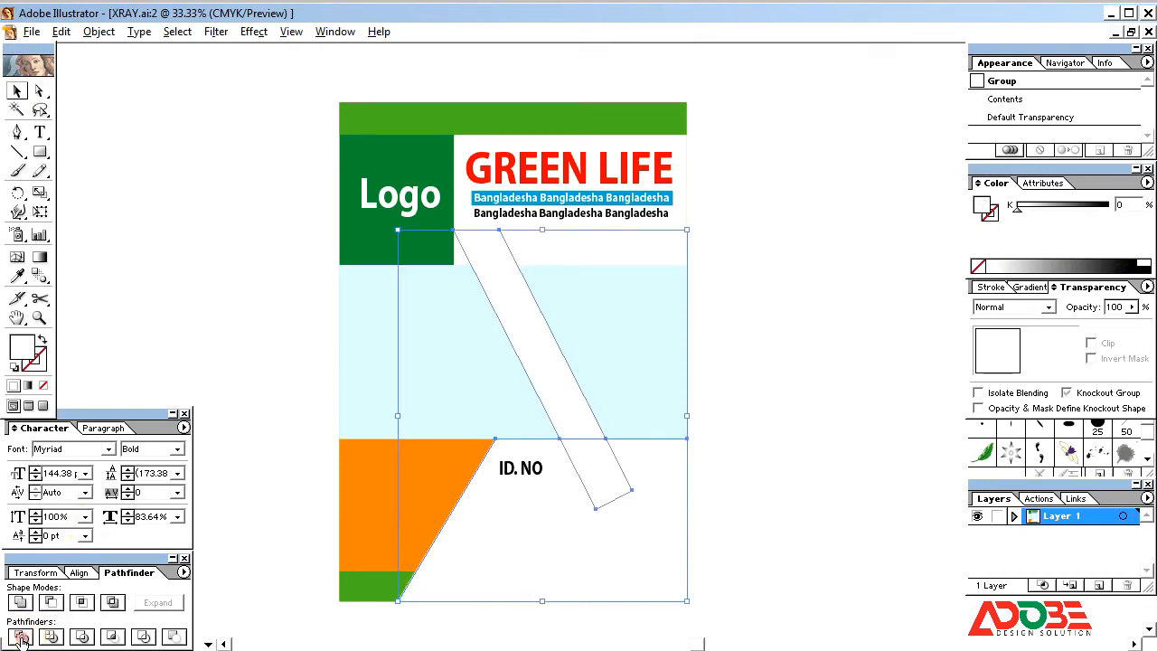
right_click(612, 475)
click(635, 527)
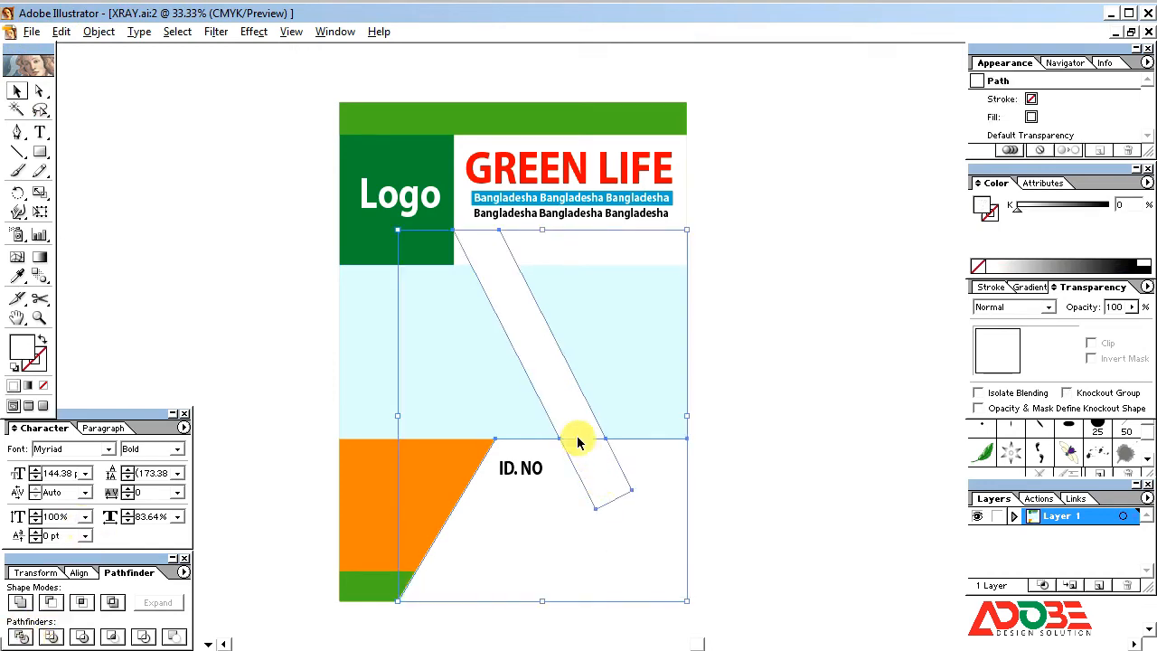
key(Delete)
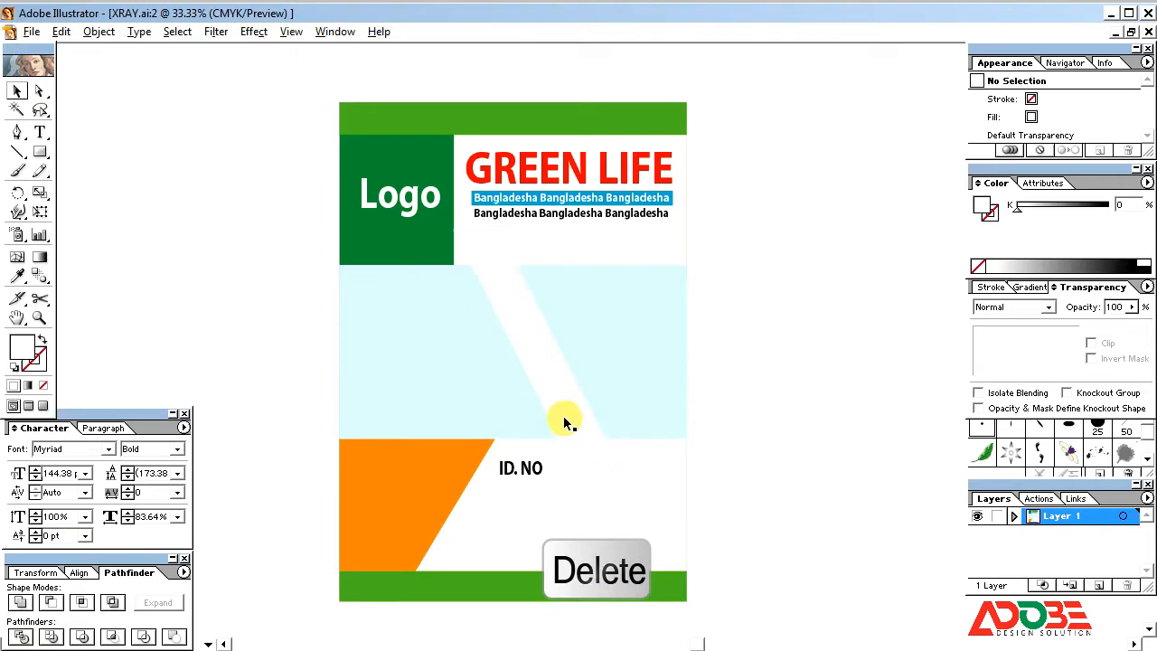
- Switch the trimmed diagonal stripe's colour to CMYK and fill it with M 10, Y 100
click(563, 415)
click(1145, 183)
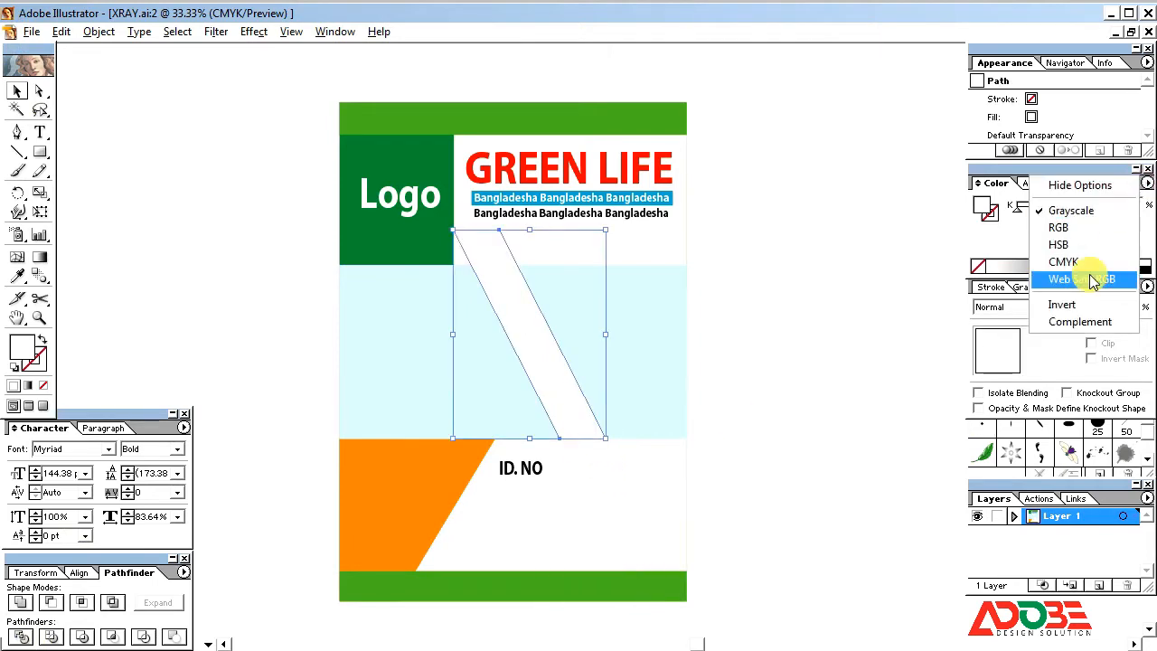
click(1080, 262)
drag(1017, 236, 1110, 237)
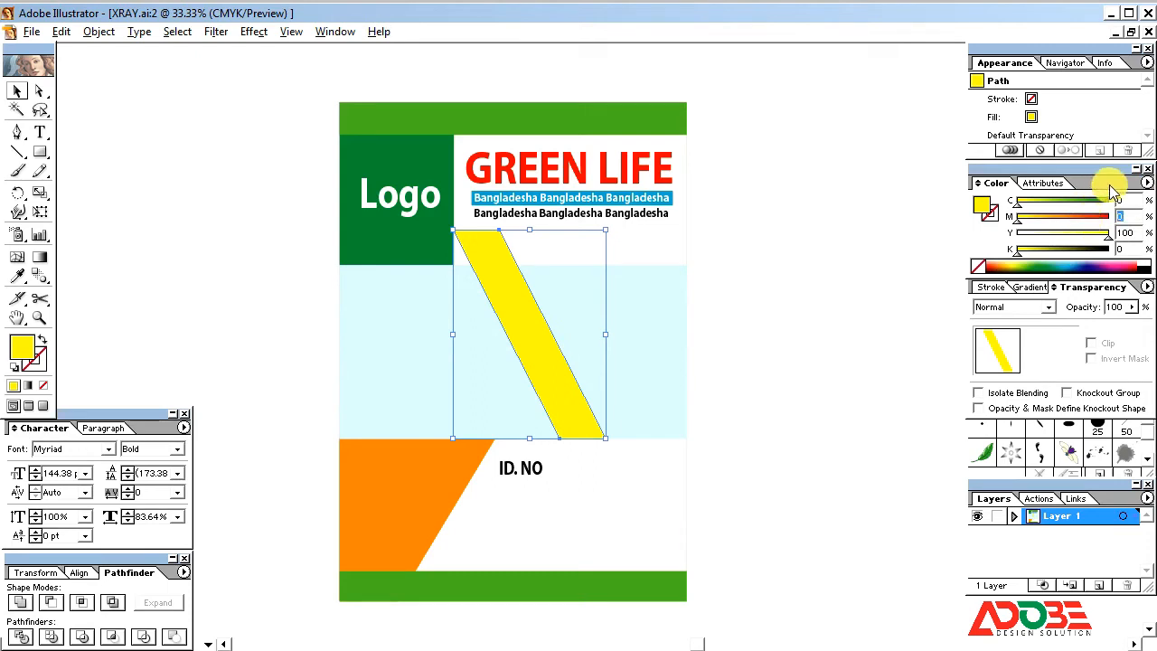
text(20)
key(Tab)
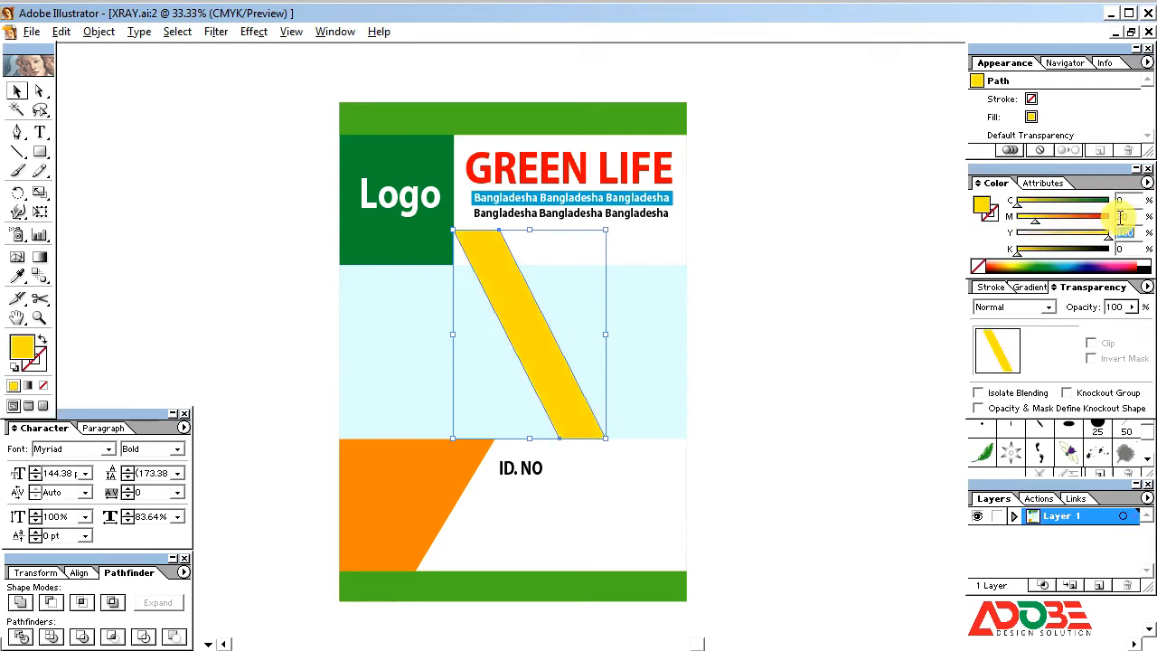
drag(1135, 219, 1091, 227)
text(10)
key(Return)
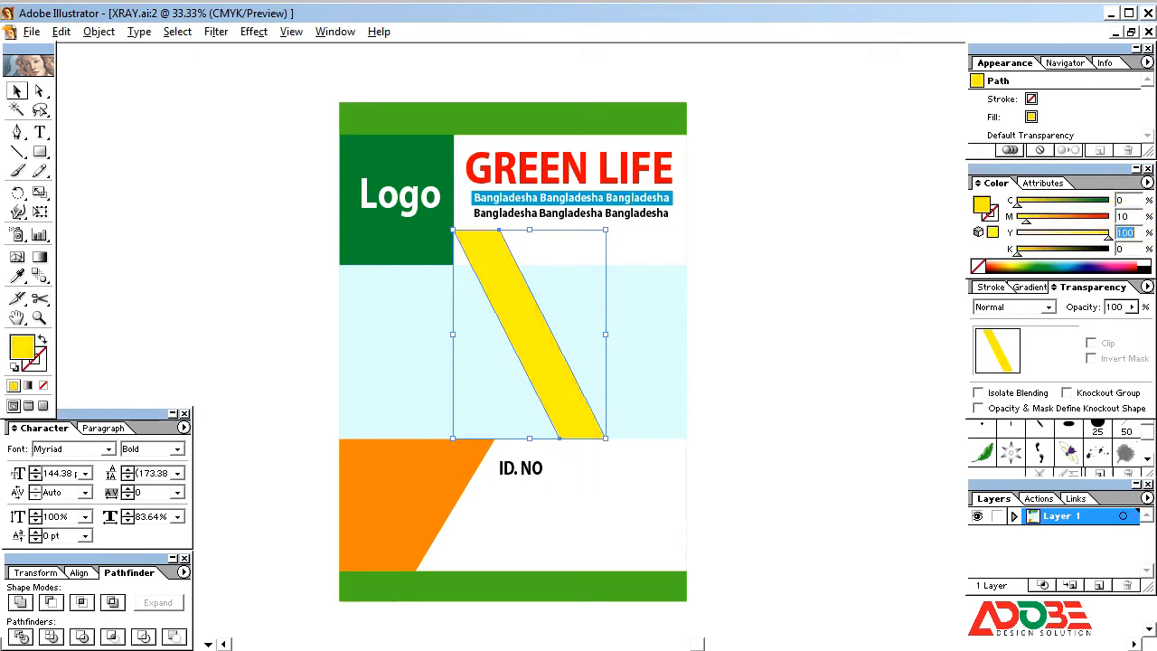
click(865, 298)
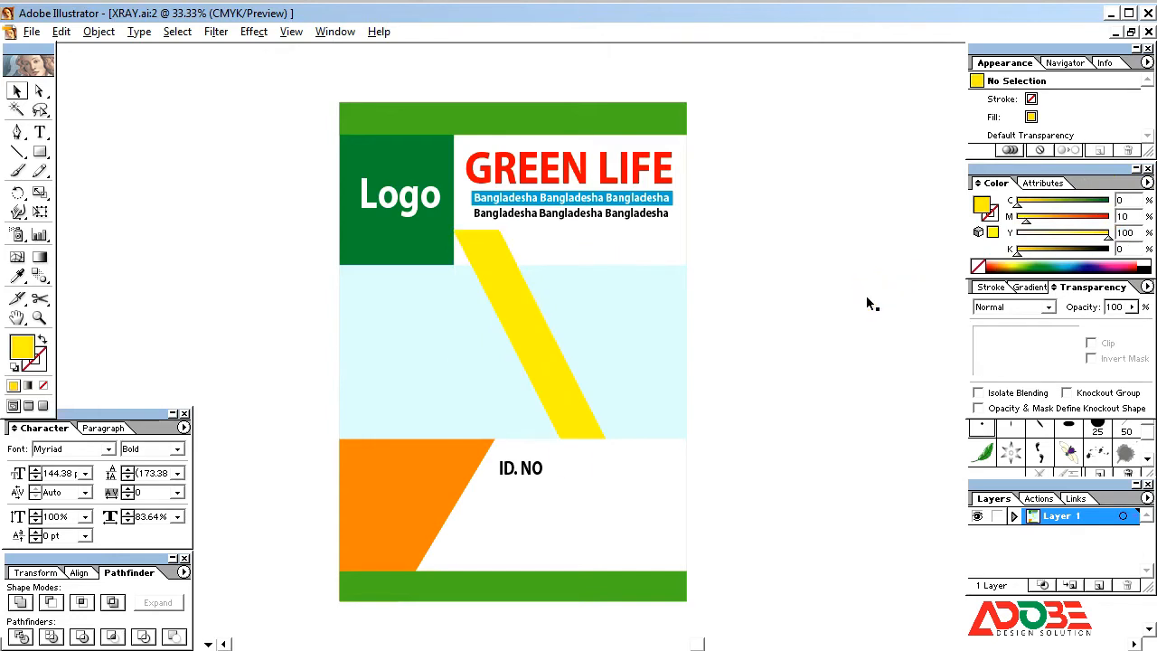
- Set the yellow diagonal stripe's magenta value to 5%
click(554, 375)
double_click(1124, 217)
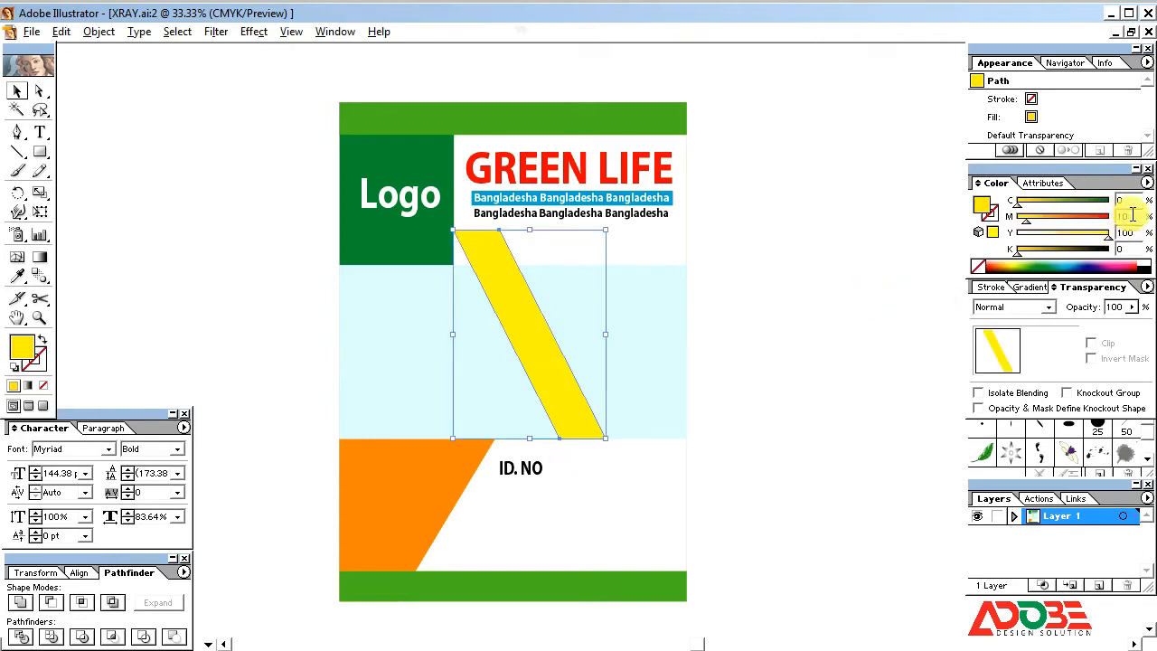
text(5)
key(Tab)
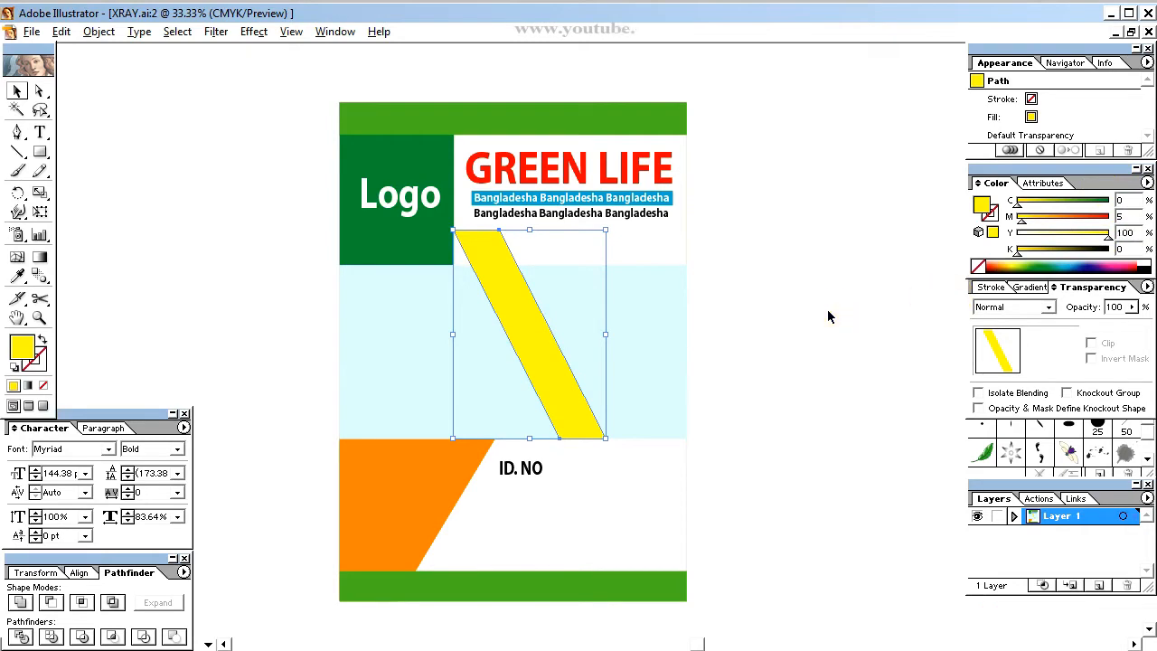
click(756, 245)
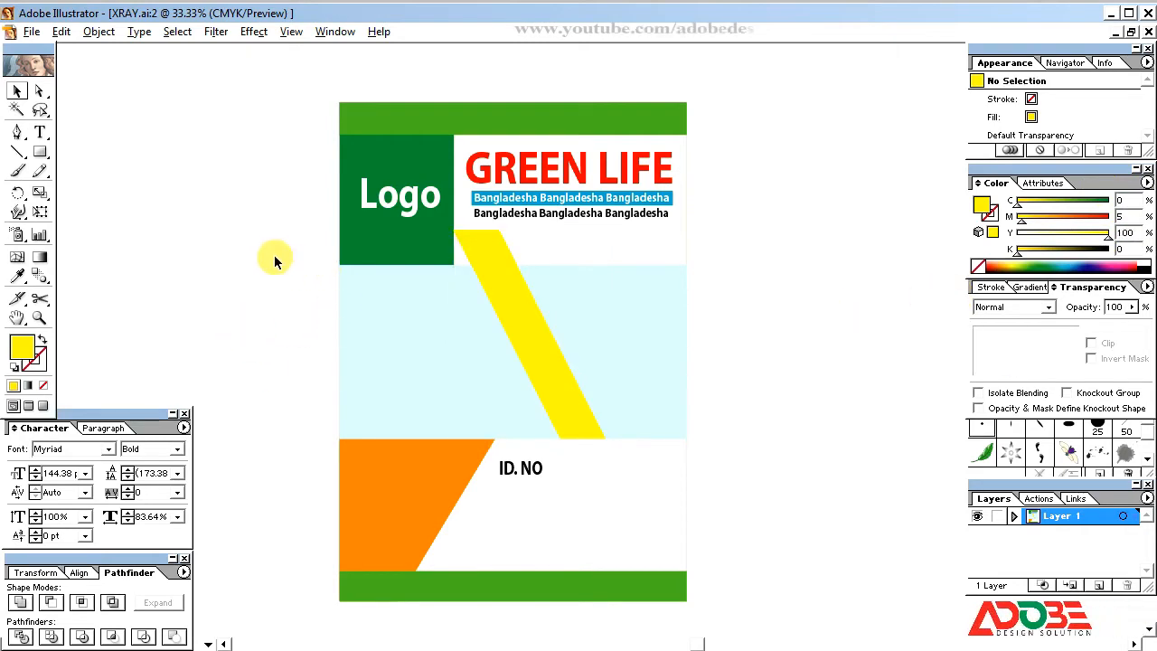
- Draw a yellow triangle with the Pen tool from the stripe's upper-left corner to the green block's lower edge and across to the stripe
key(ctrl+space)
drag(238, 178, 713, 371)
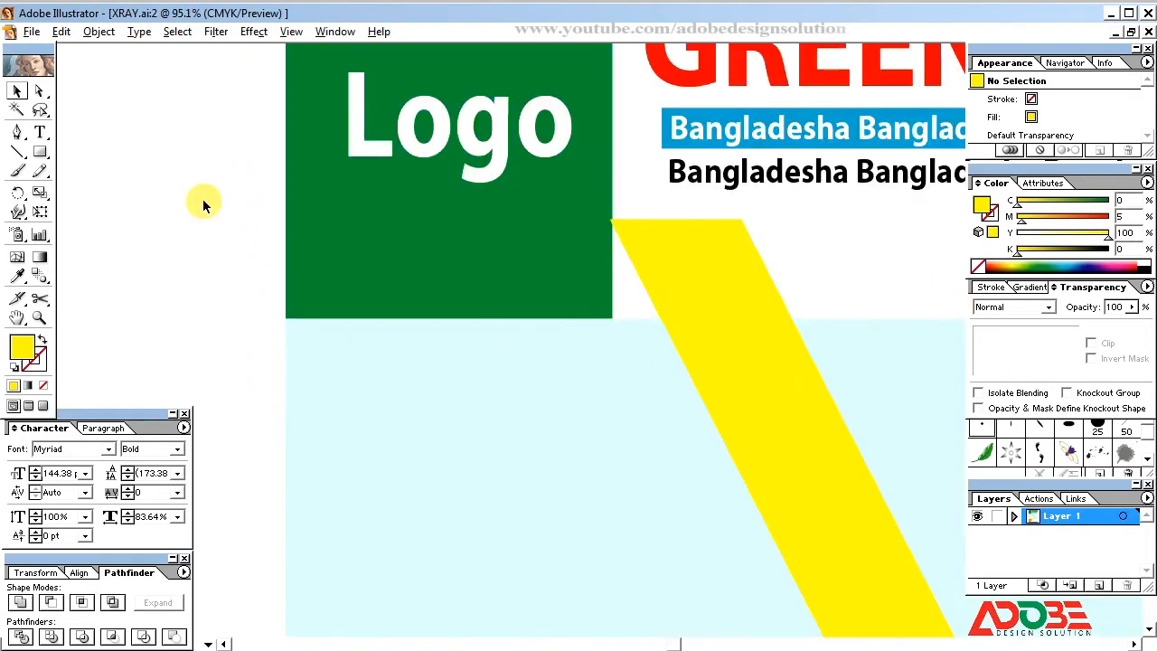
click(19, 134)
drag(464, 178, 756, 406)
click(562, 151)
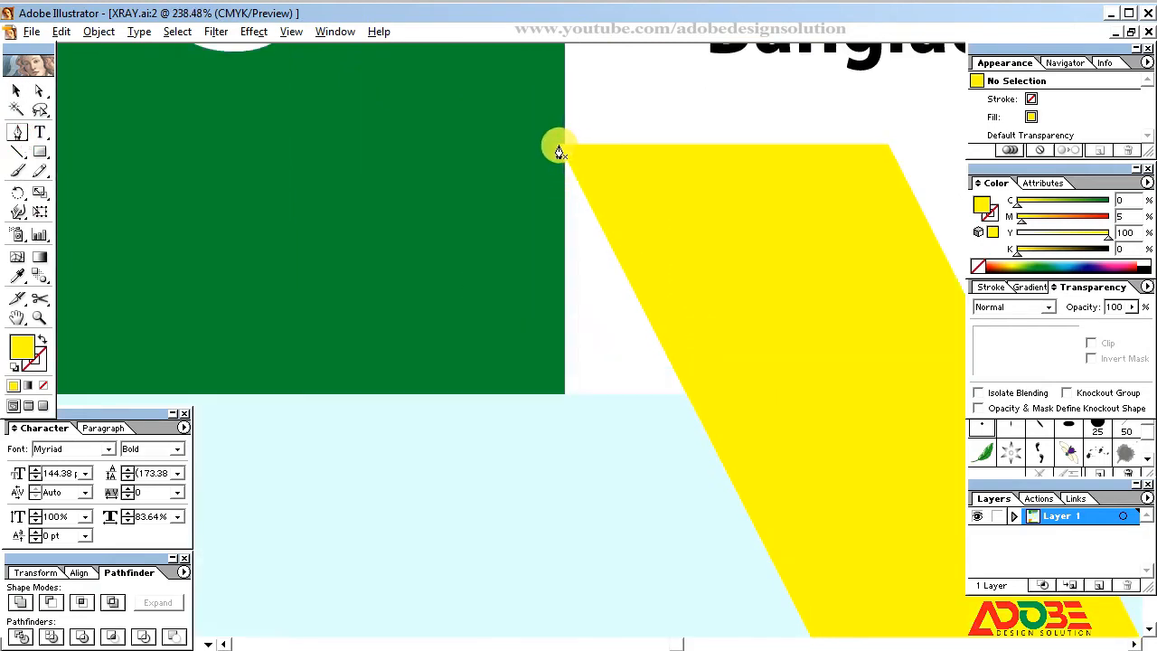
click(558, 148)
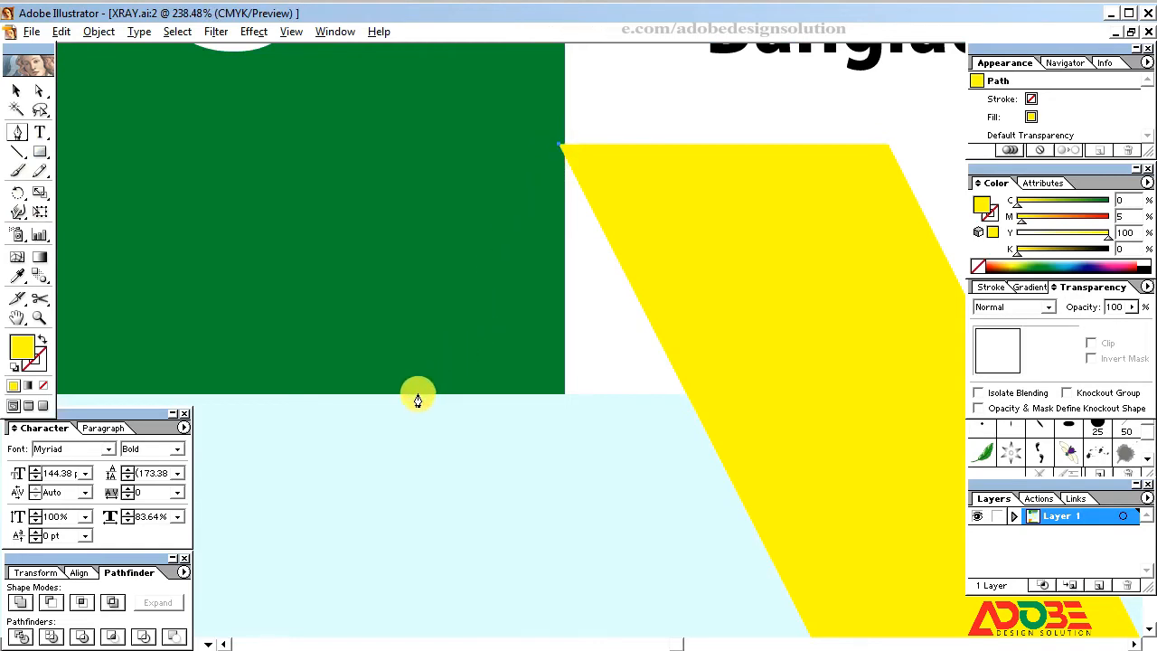
click(417, 394)
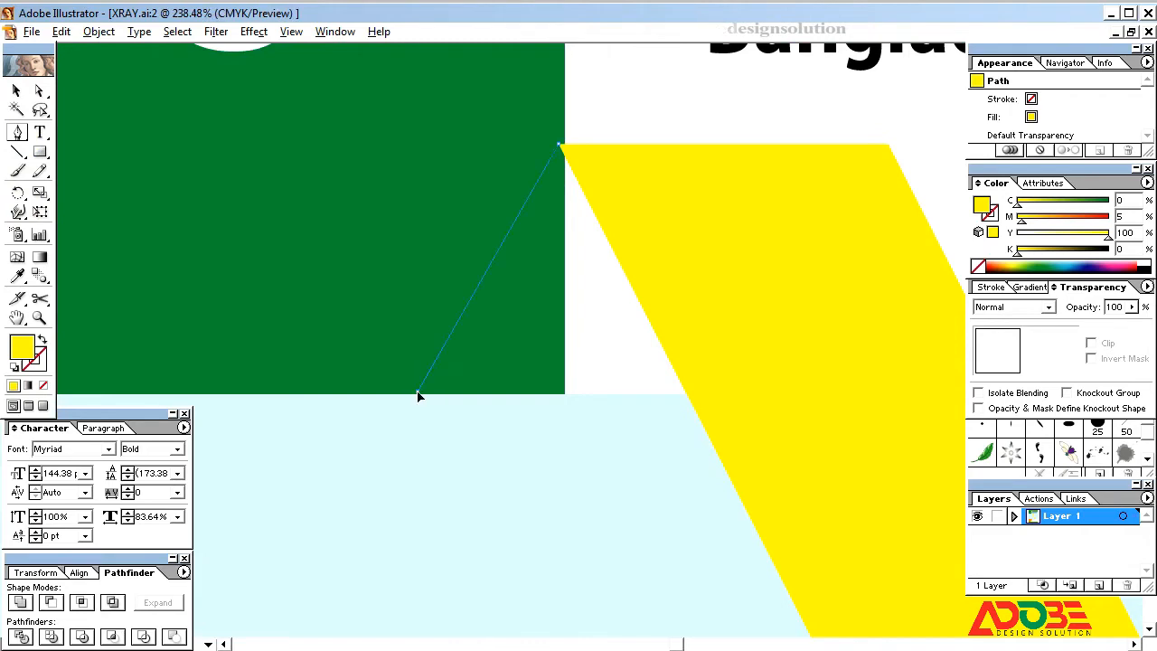
click(688, 398)
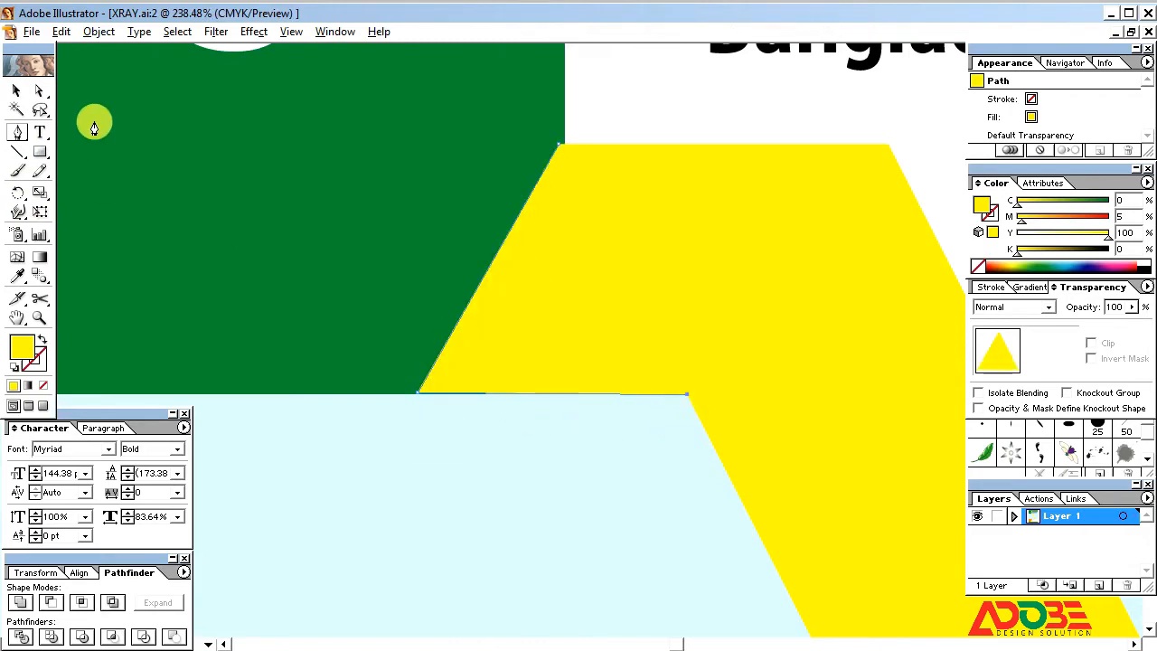
- Recolour the small yellow triangle beside the diagonal stripe to orange, setting its magenta value to 50%
click(16, 91)
click(409, 261)
key(ctrl+minus)
key(ctrl+minus)
key(ctrl+minus)
key(ctrl+minus)
key(ctrl+minus)
key(ctrl+minus)
key(ctrl+minus)
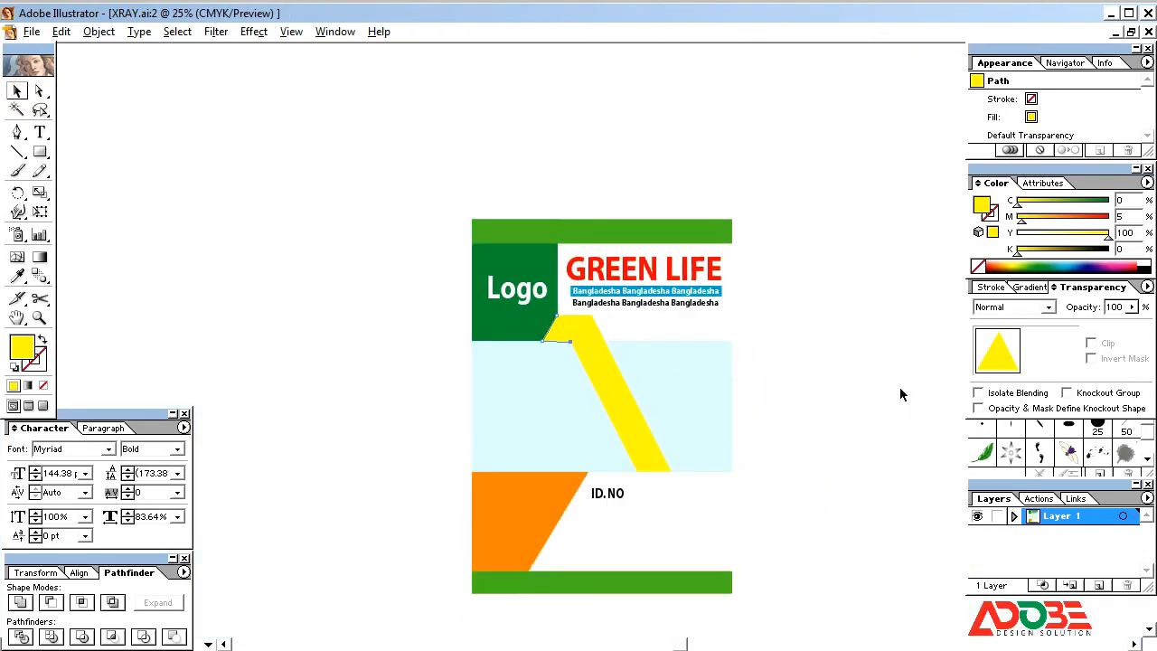
click(900, 394)
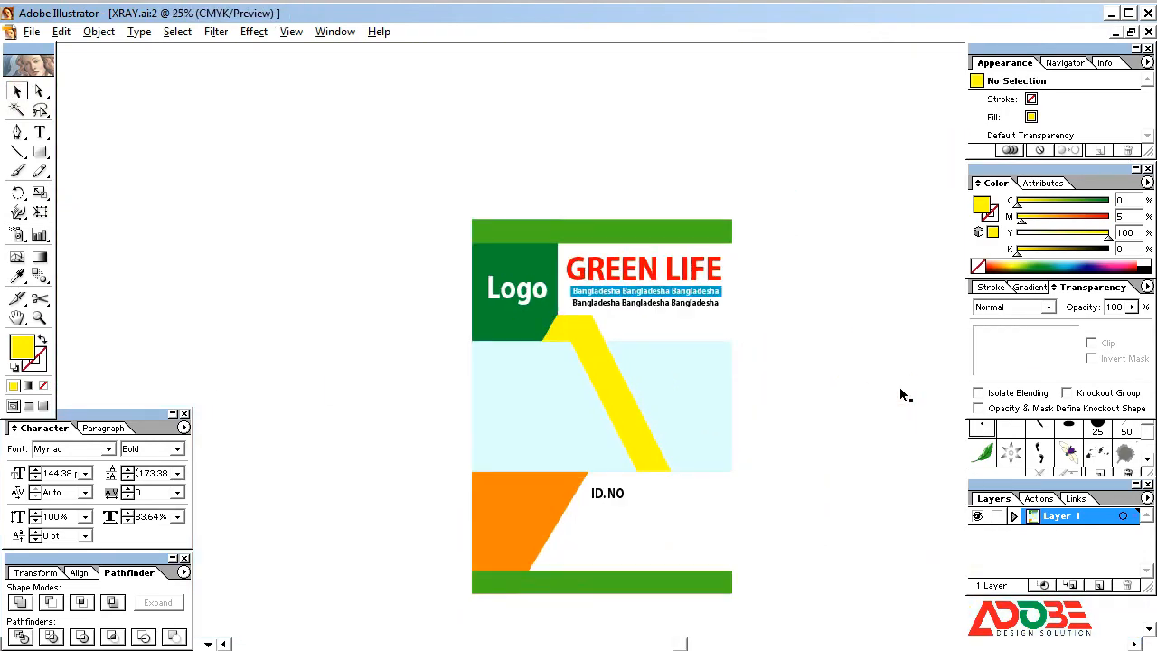
click(551, 329)
click(1067, 237)
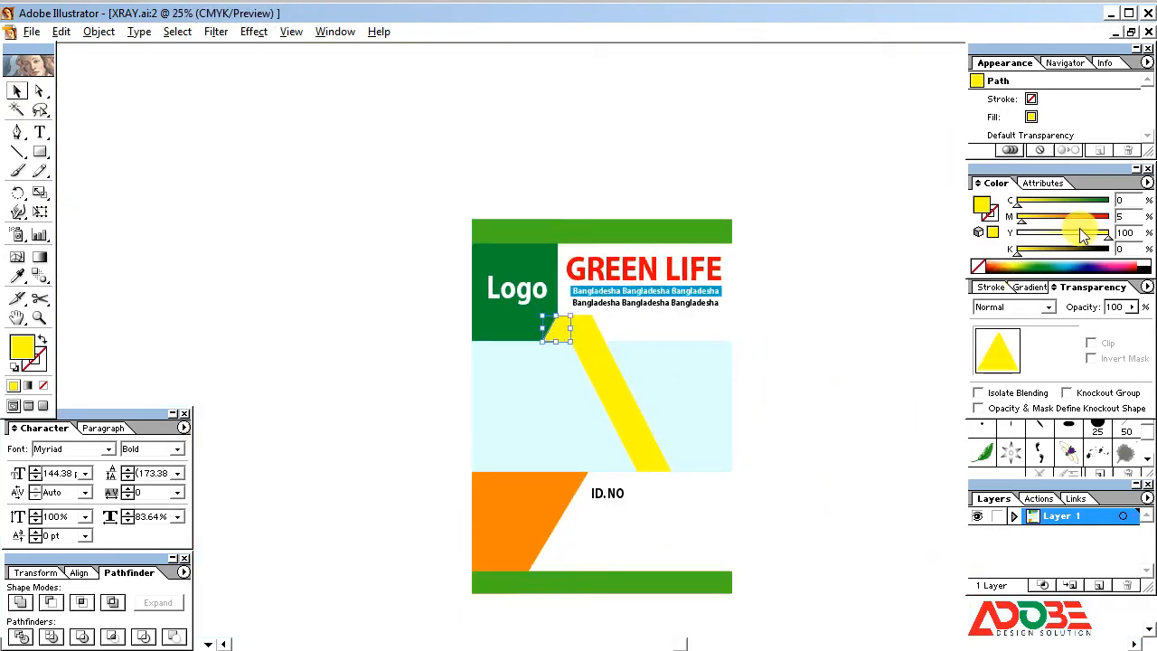
click(1059, 224)
drag(1059, 225, 1069, 225)
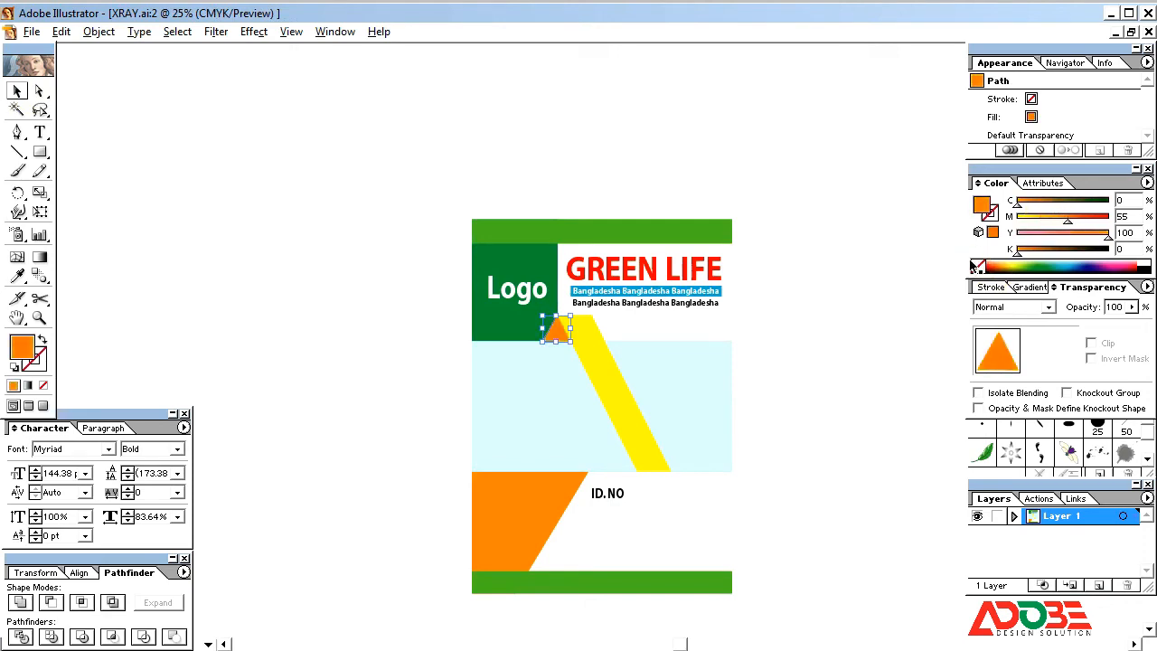
click(829, 313)
click(551, 336)
click(1129, 222)
text(50)
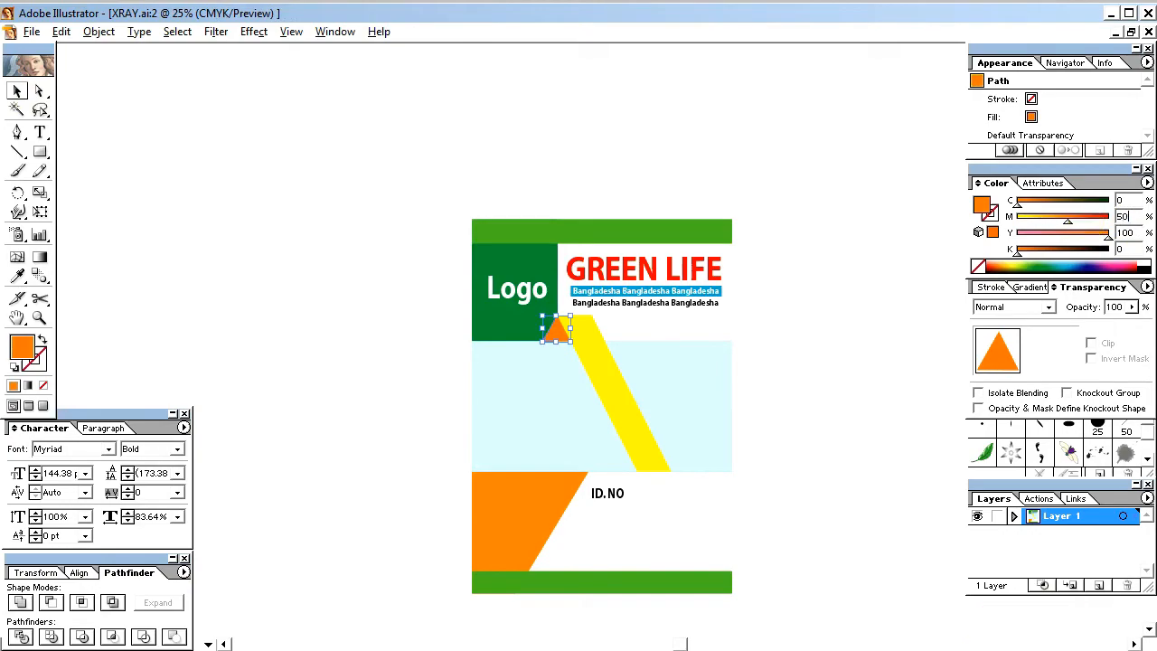
key(Return)
click(895, 287)
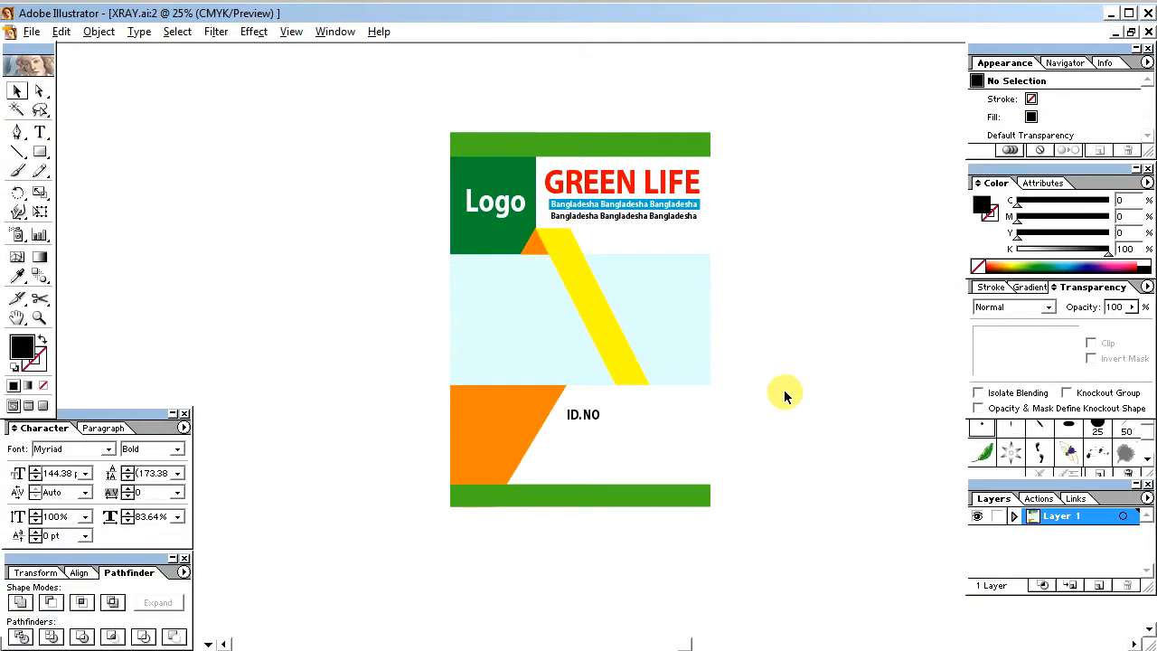
- Cut the grouped patient-detail labels (ID. NO, Name, Age, Refd By, X-Ray of, Date, Sex) from Untitled-5 and paste them into XRAY.ai
key(ctrl+Tab)
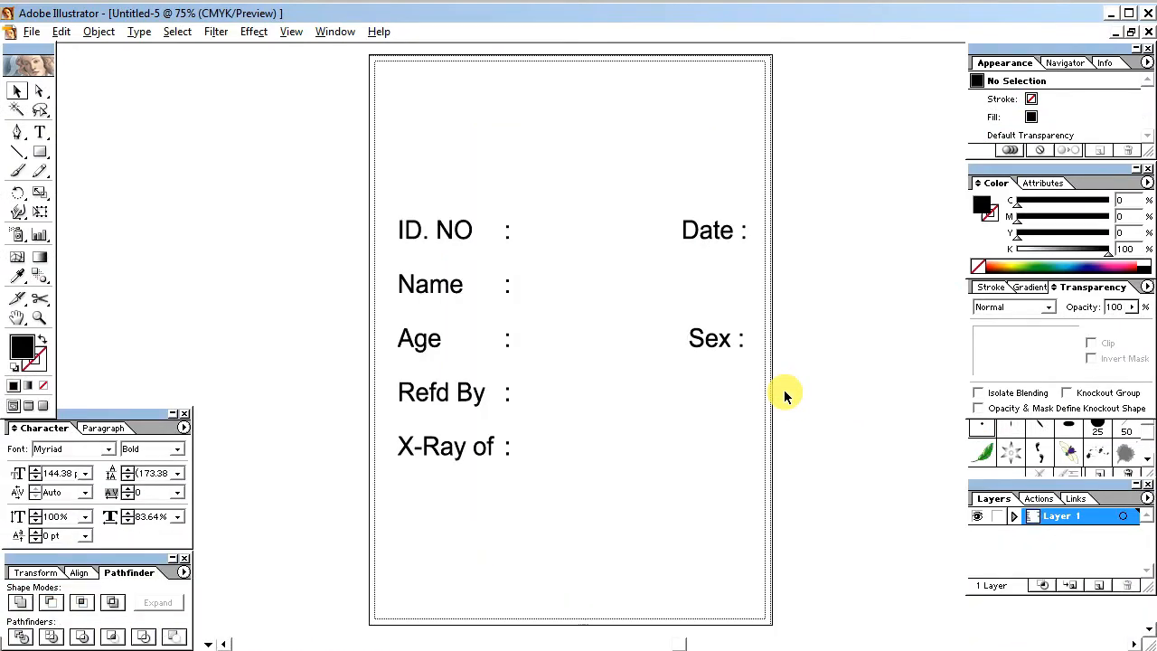
click(438, 289)
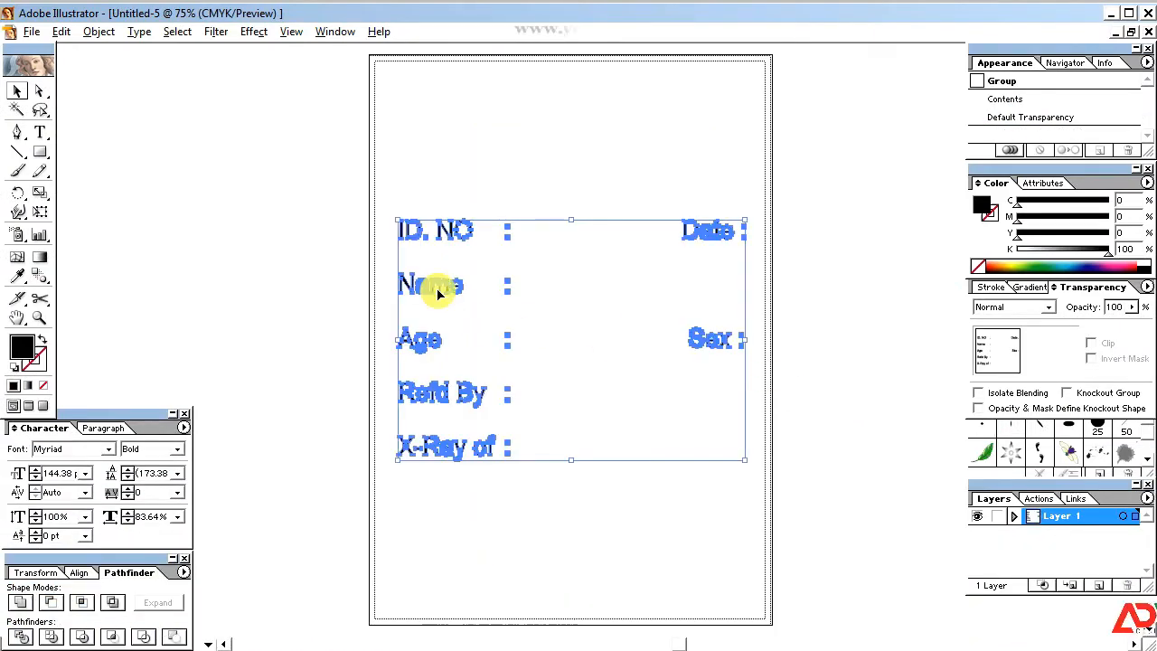
key(ctrl+x)
key(ctrl+Tab)
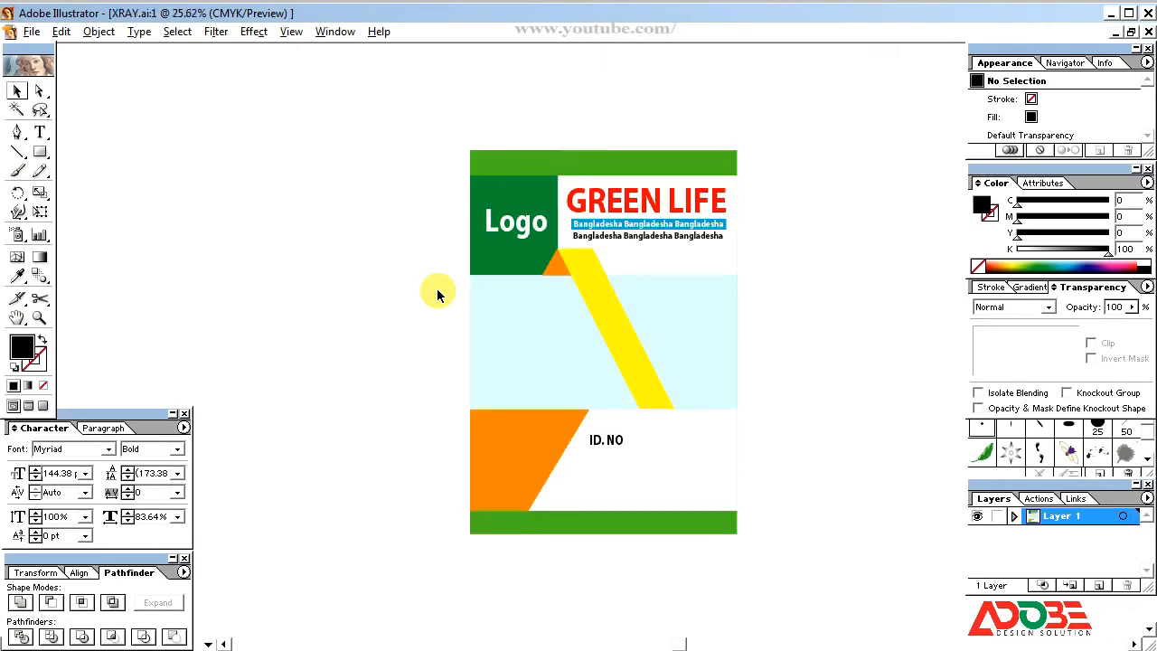
key(ctrl+v)
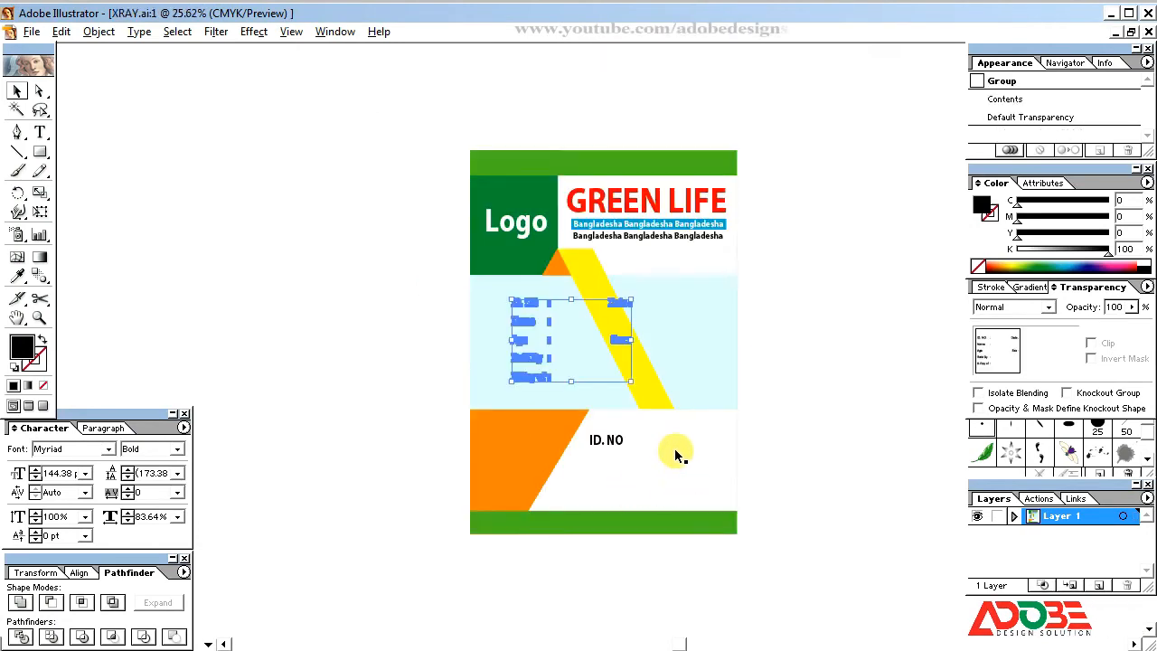
- Move the pasted labels into the white area beside the orange block, removing the old ID. NO label there
drag(522, 335, 603, 455)
click(600, 446)
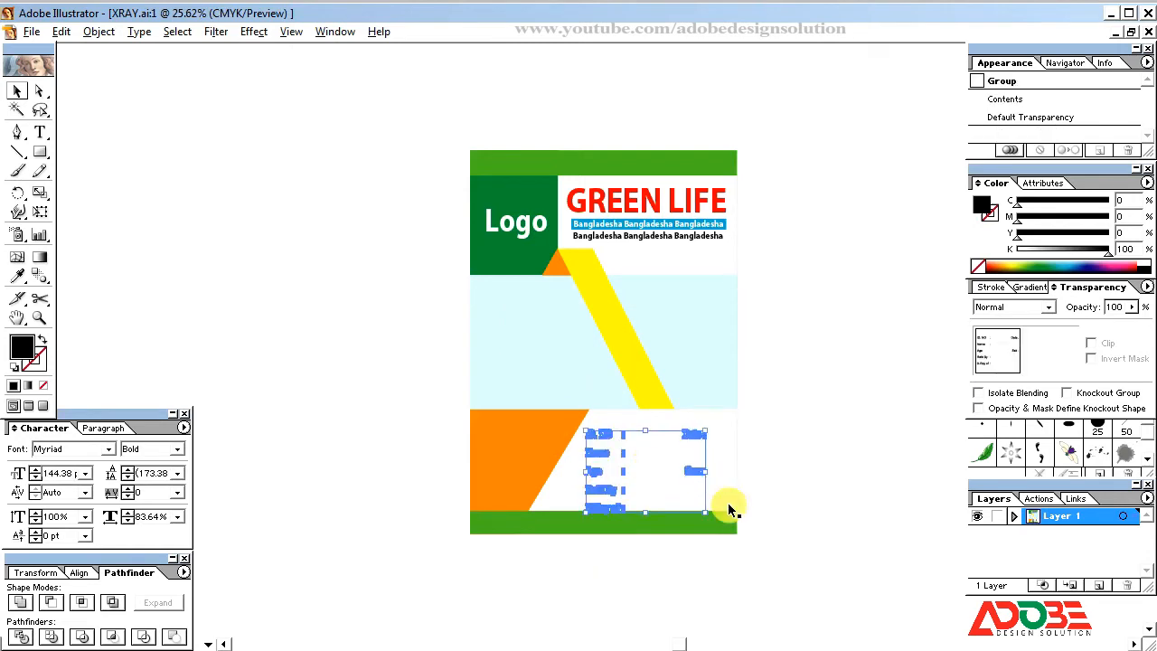
key(Up)
key(Up)
key(Up)
key(Up)
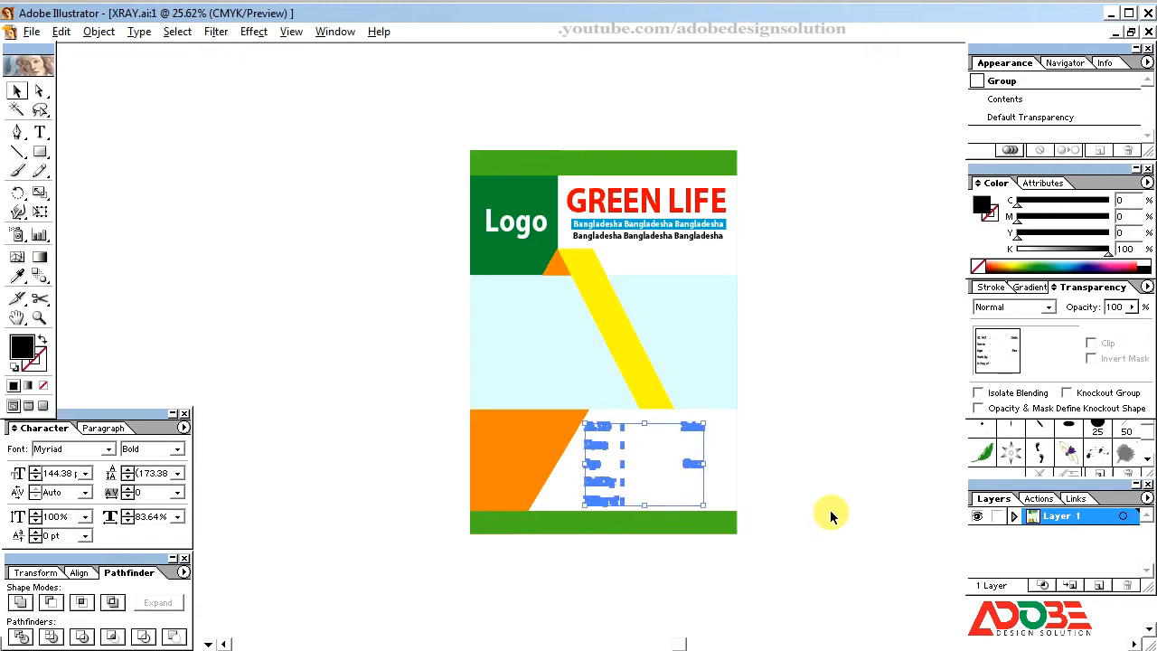
key(Left)
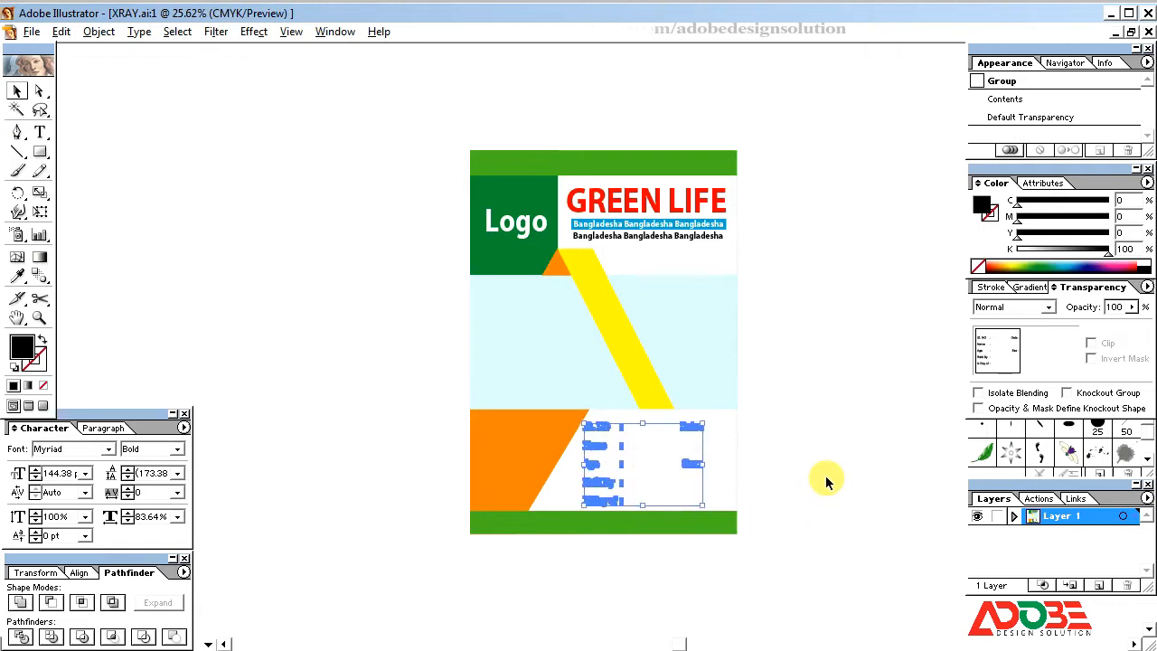
click(824, 476)
- Nudge the label group slightly down within the white area, leaving the white panel behind it in place
key(ctrl+space)
drag(329, 323, 870, 611)
click(566, 280)
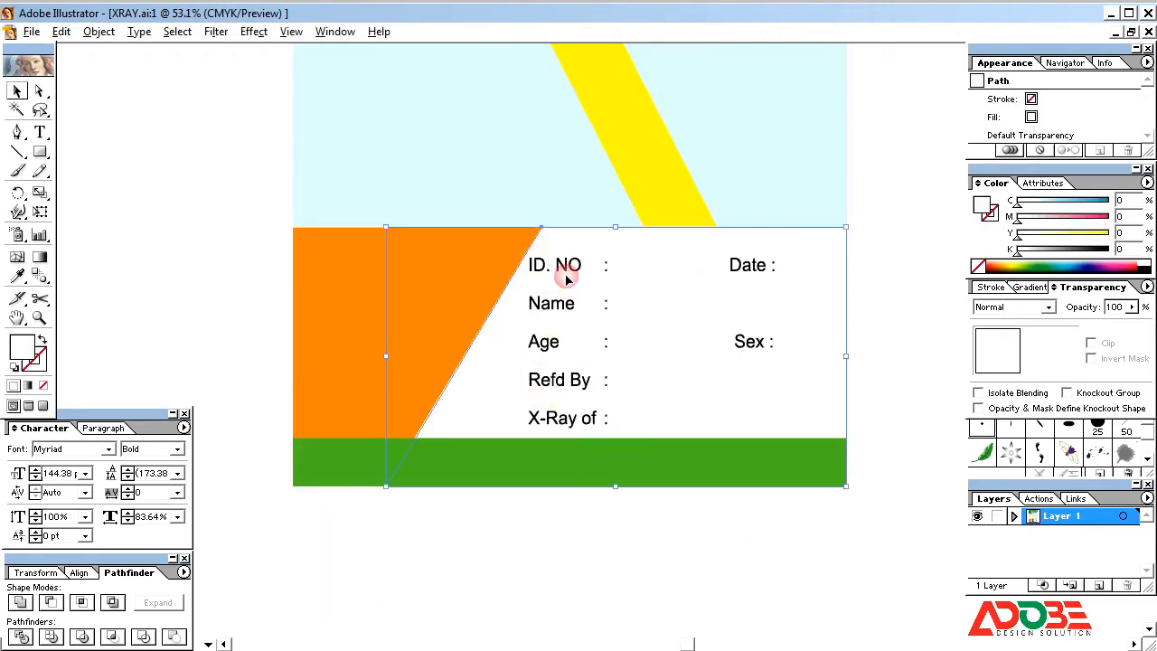
drag(574, 268, 578, 272)
click(578, 274)
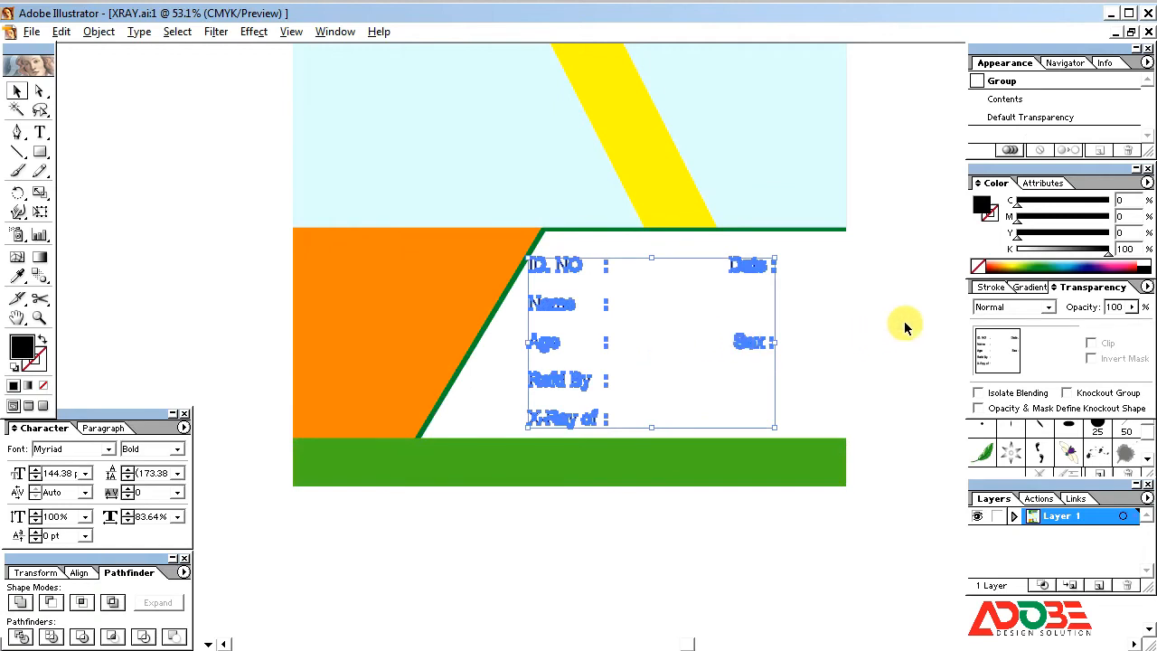
key(ctrl+z)
click(909, 294)
click(567, 267)
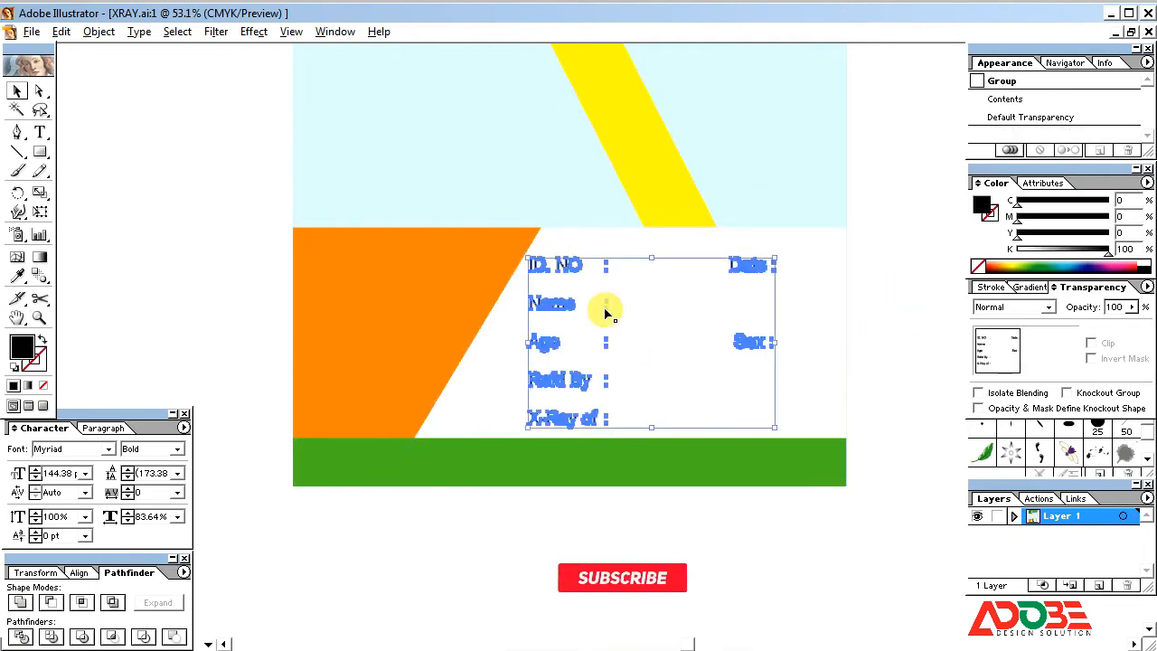
drag(683, 342, 682, 343)
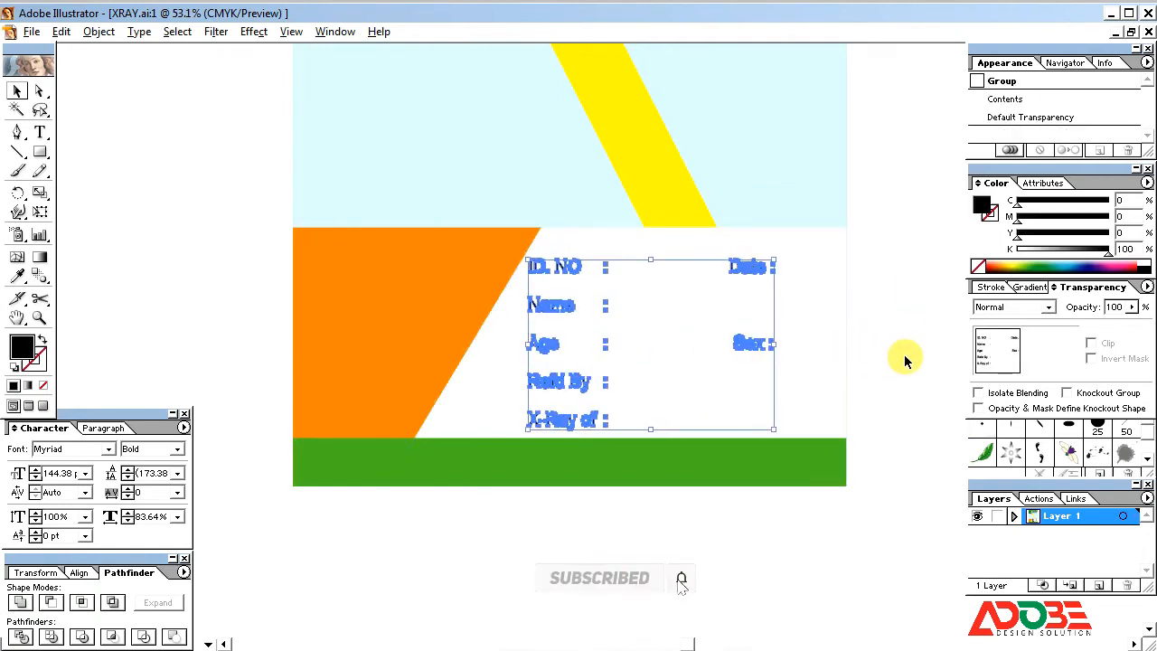
click(907, 325)
- Draw a horizontal line from the ID. NO colon to the Date label and give it a solid black stroke
click(16, 152)
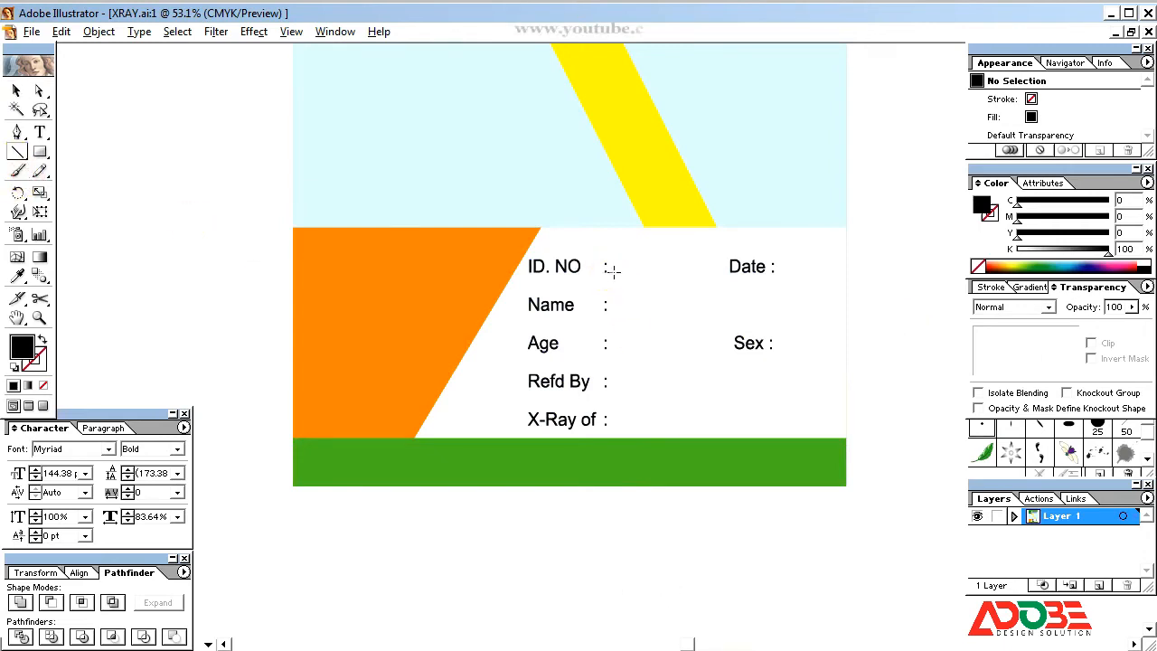
drag(725, 283, 724, 284)
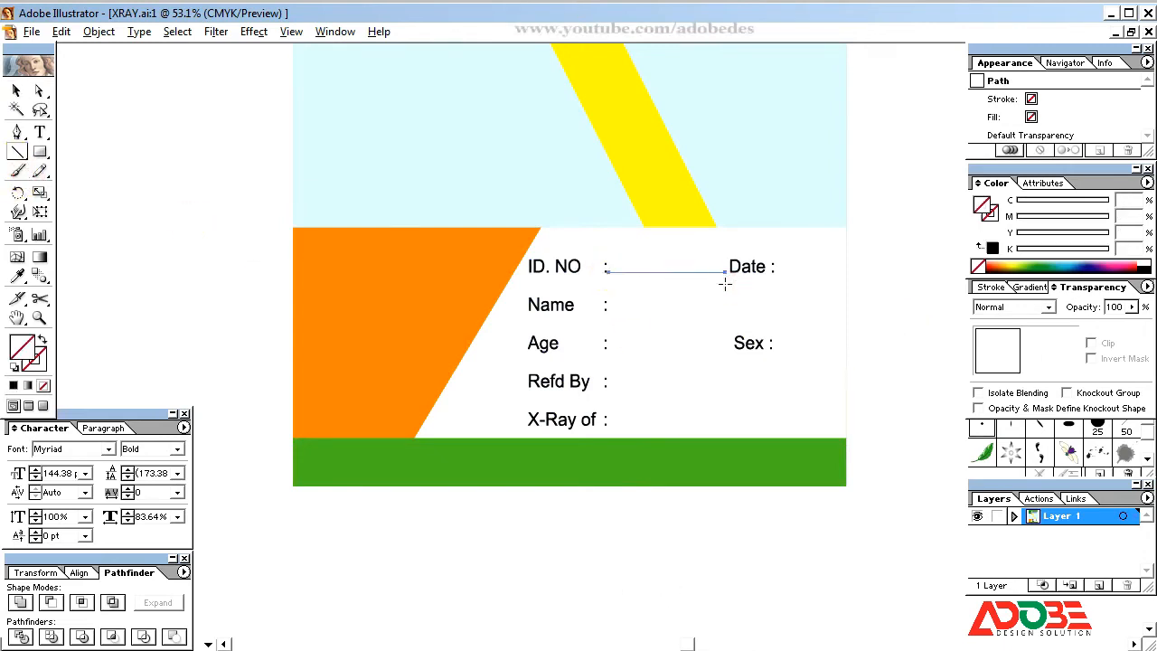
click(19, 91)
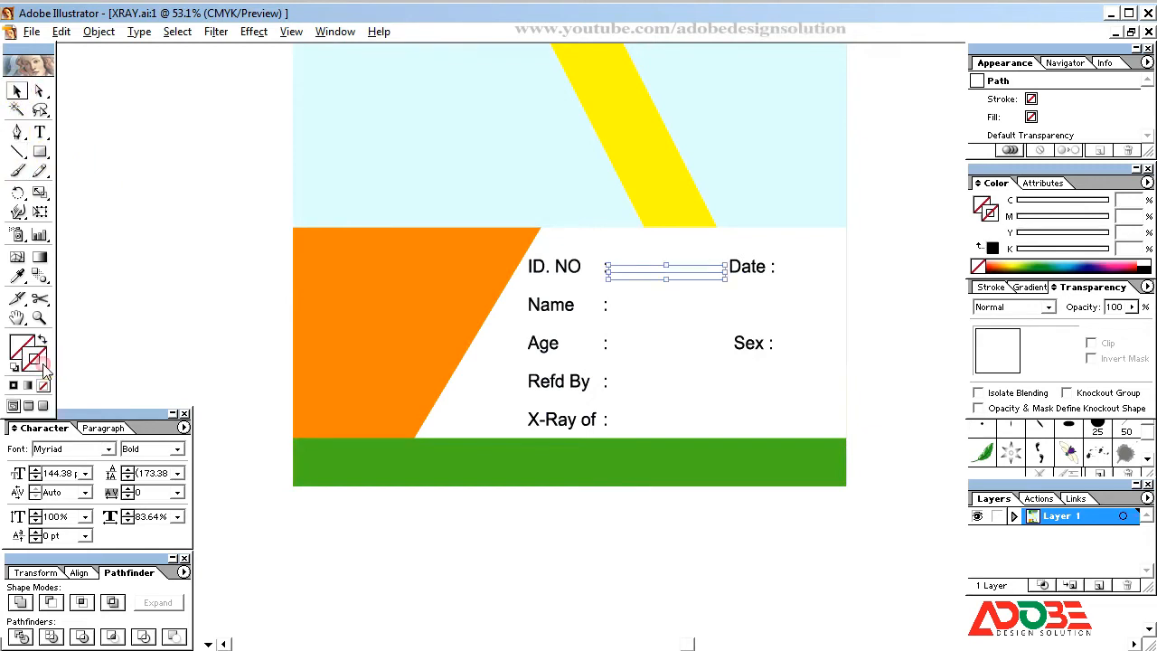
click(13, 384)
click(283, 276)
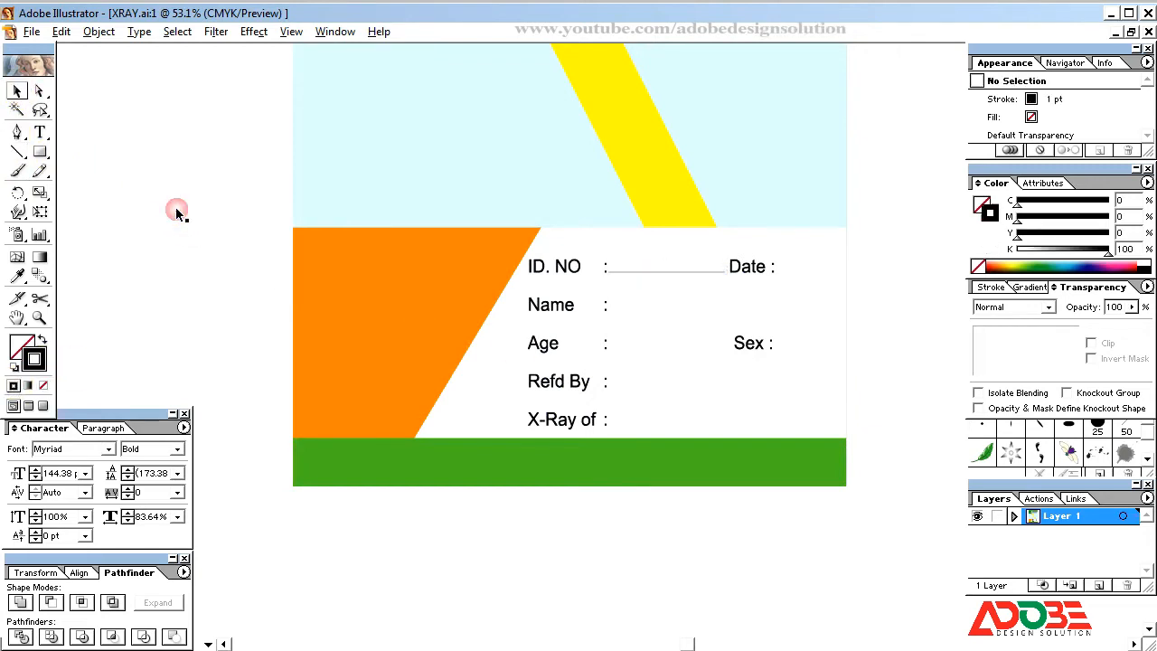
- Set the stroke weight of the ID. NO line to 0.7 pt
click(697, 273)
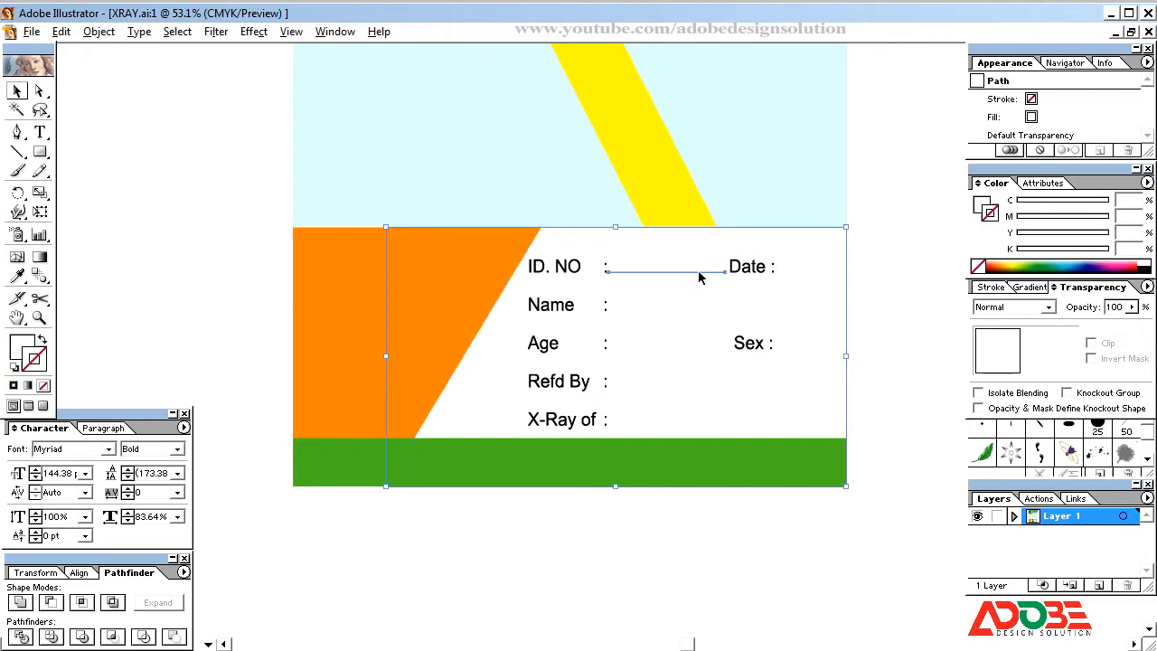
click(692, 268)
click(990, 287)
click(1042, 308)
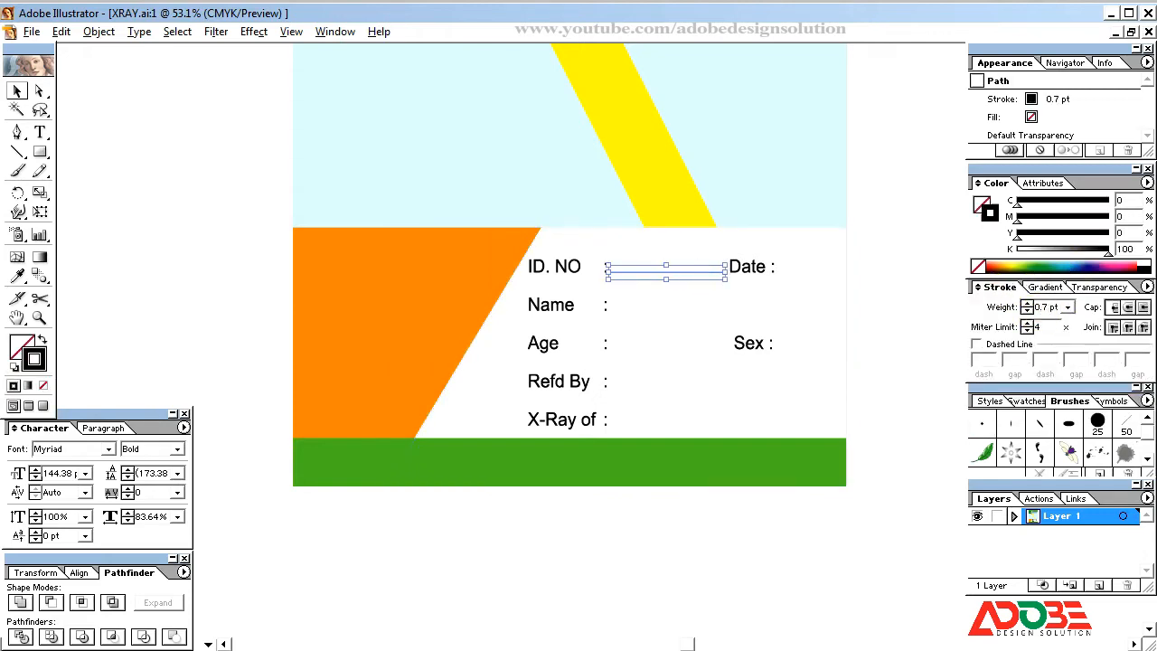
click(908, 309)
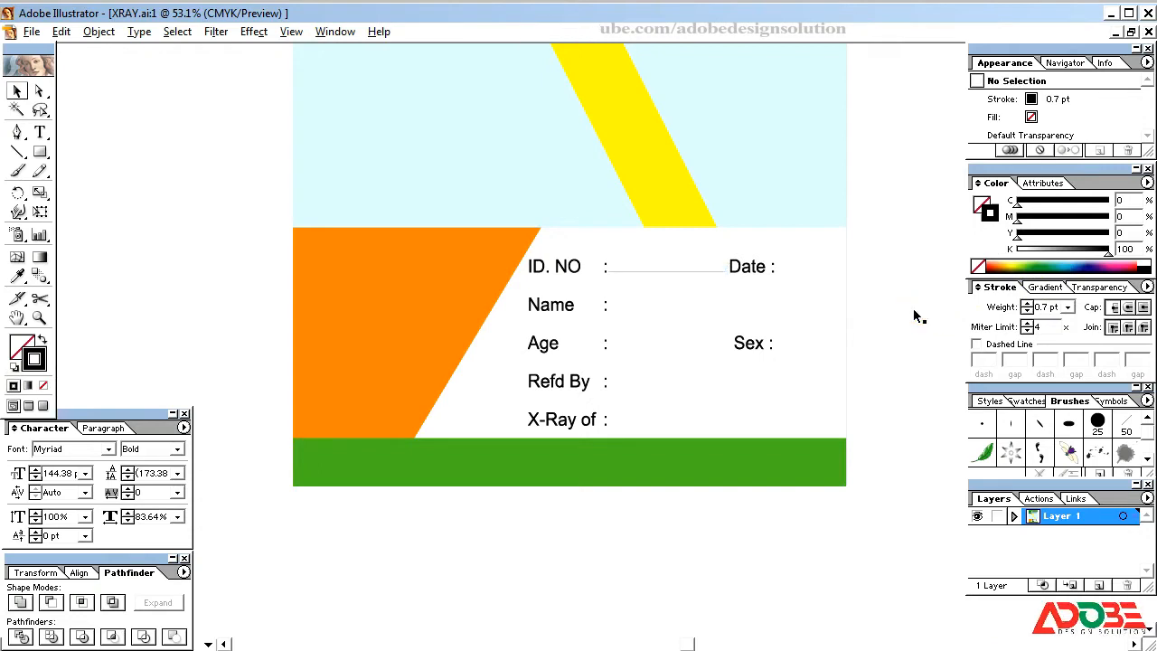
- Duplicate the ID. NO line down to the Name row and repeat the copy for the Age, Refd By and X-Ray of rows
click(701, 272)
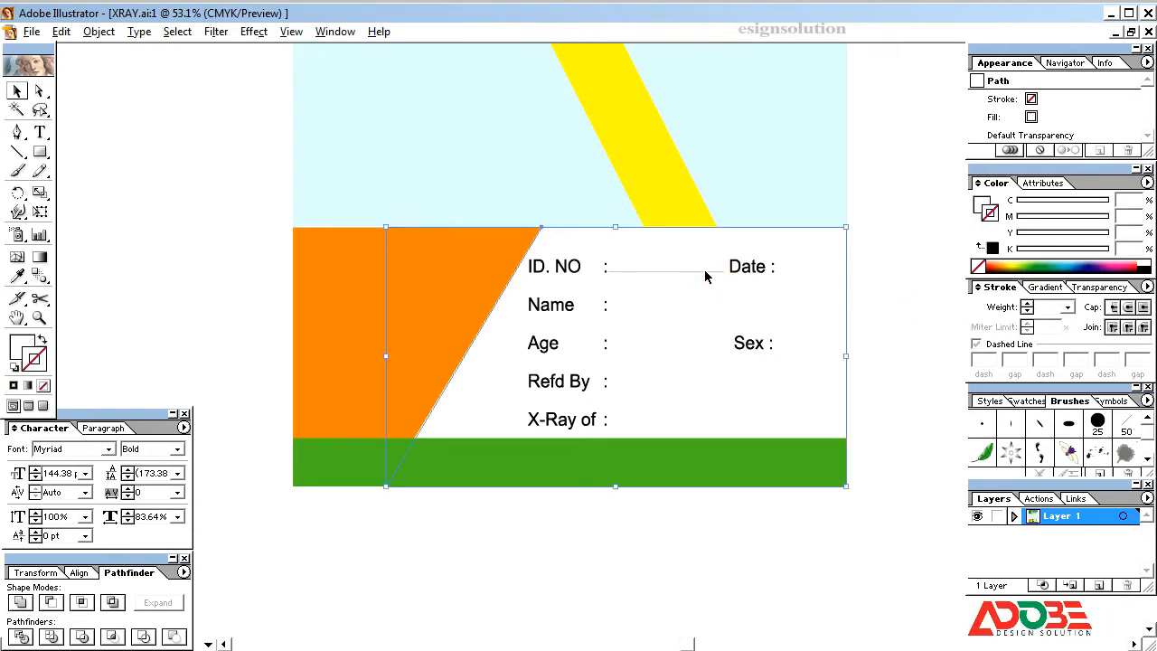
click(703, 274)
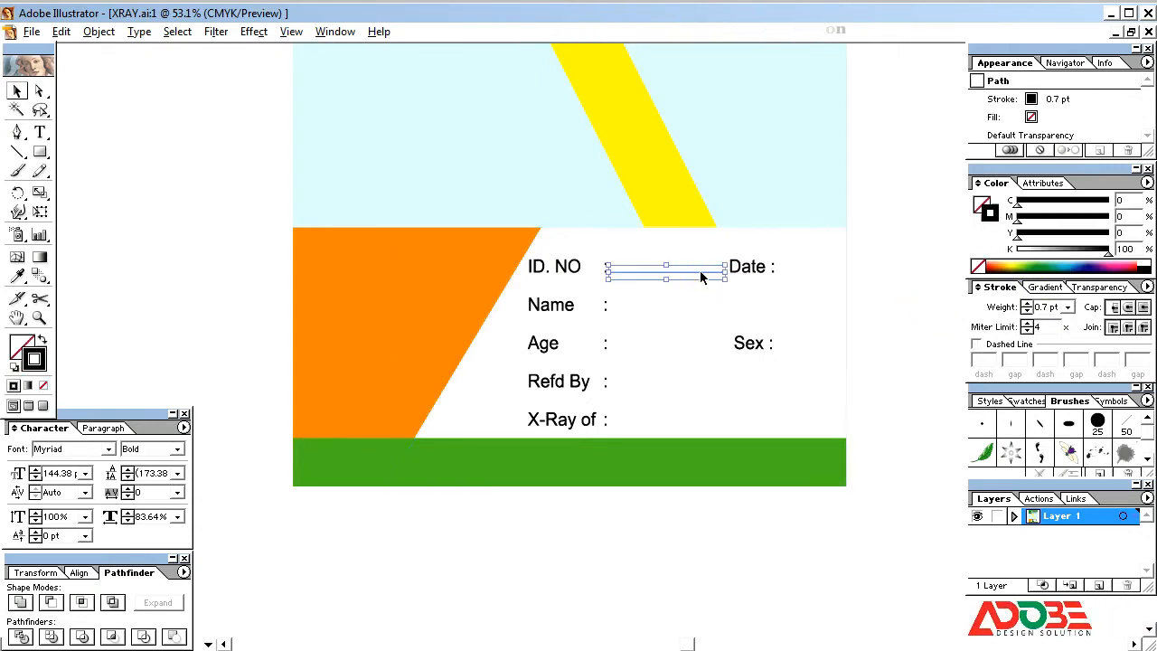
click(705, 312)
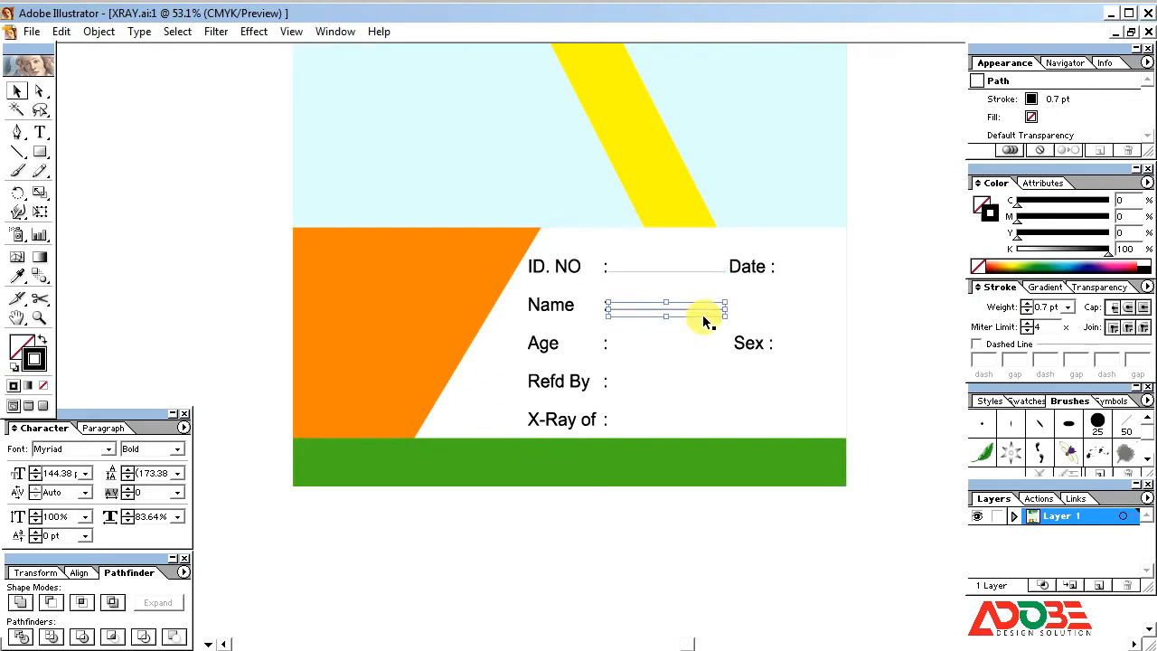
key(ctrl+d)
key(ctrl+d)
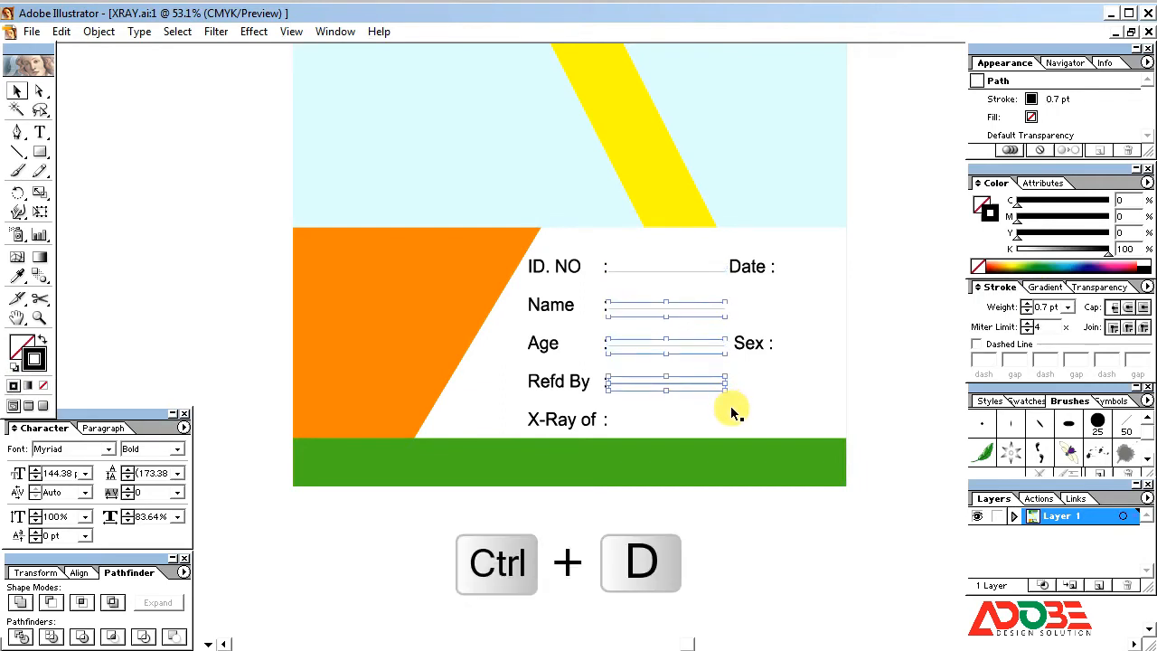
key(ctrl+d)
click(914, 356)
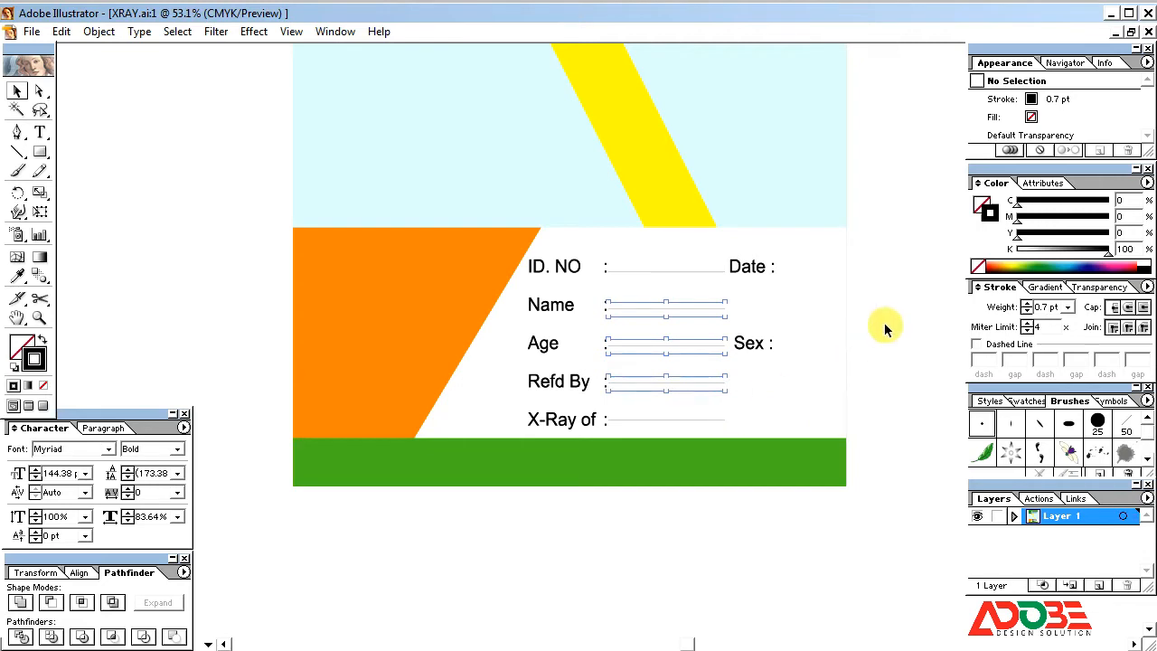
- Nudge the Name, Age, Refd By and X-Ray of lines slightly down to align with the base of their labels
click(671, 331)
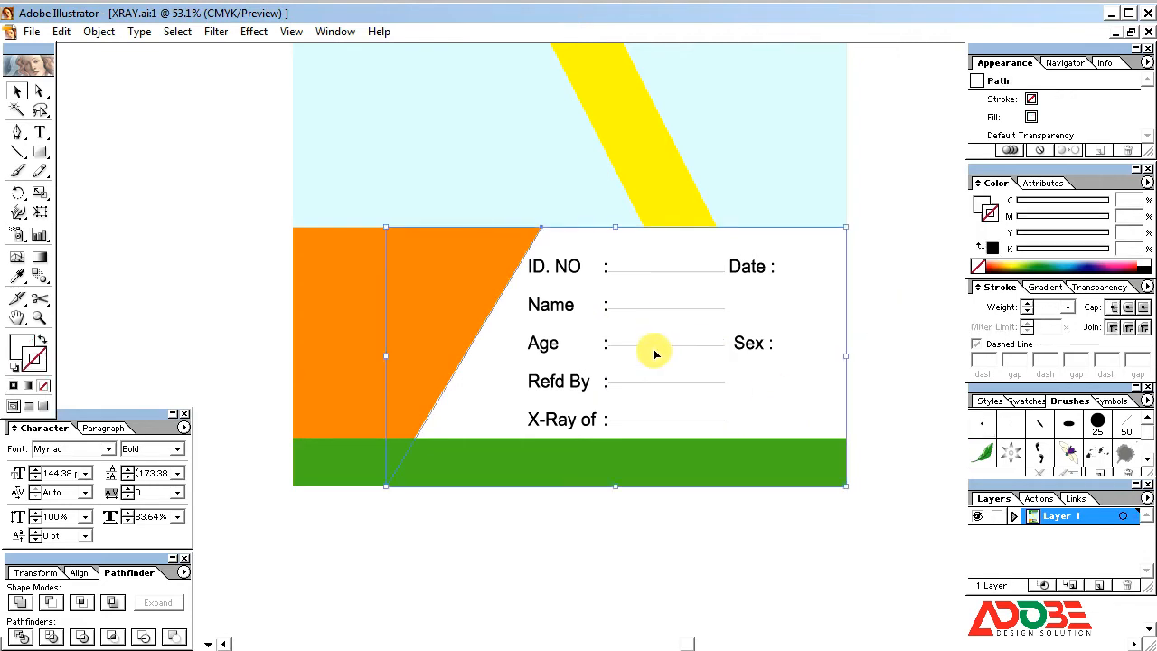
click(655, 345)
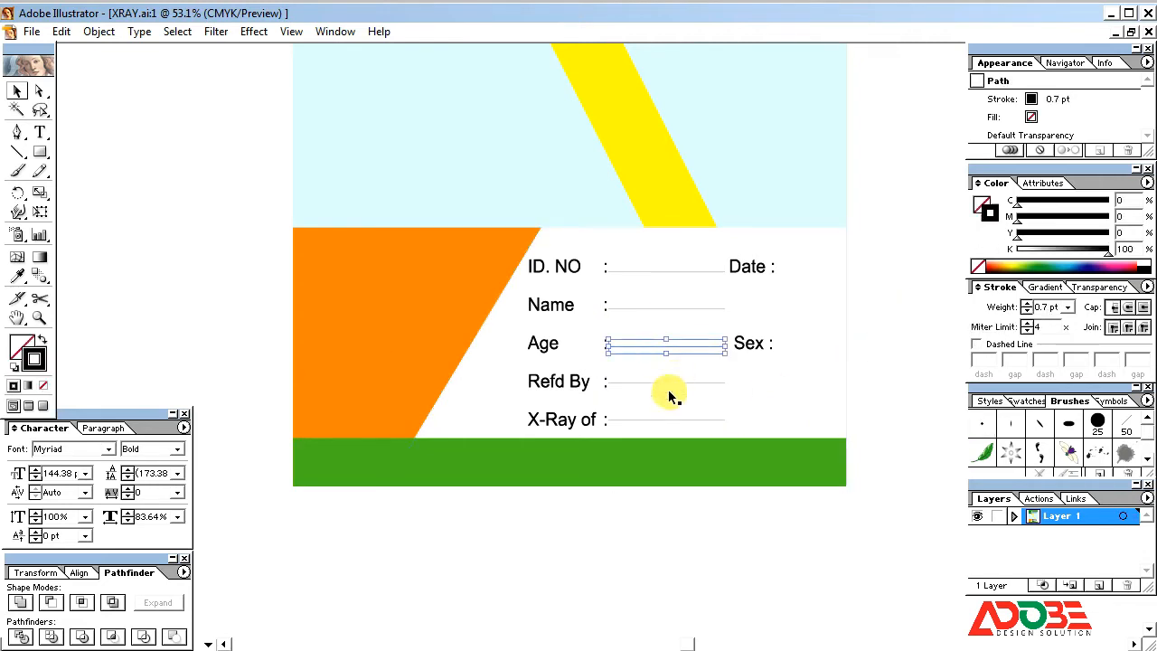
key(Down)
click(649, 382)
key(Down)
key(Down)
click(653, 421)
click(687, 460)
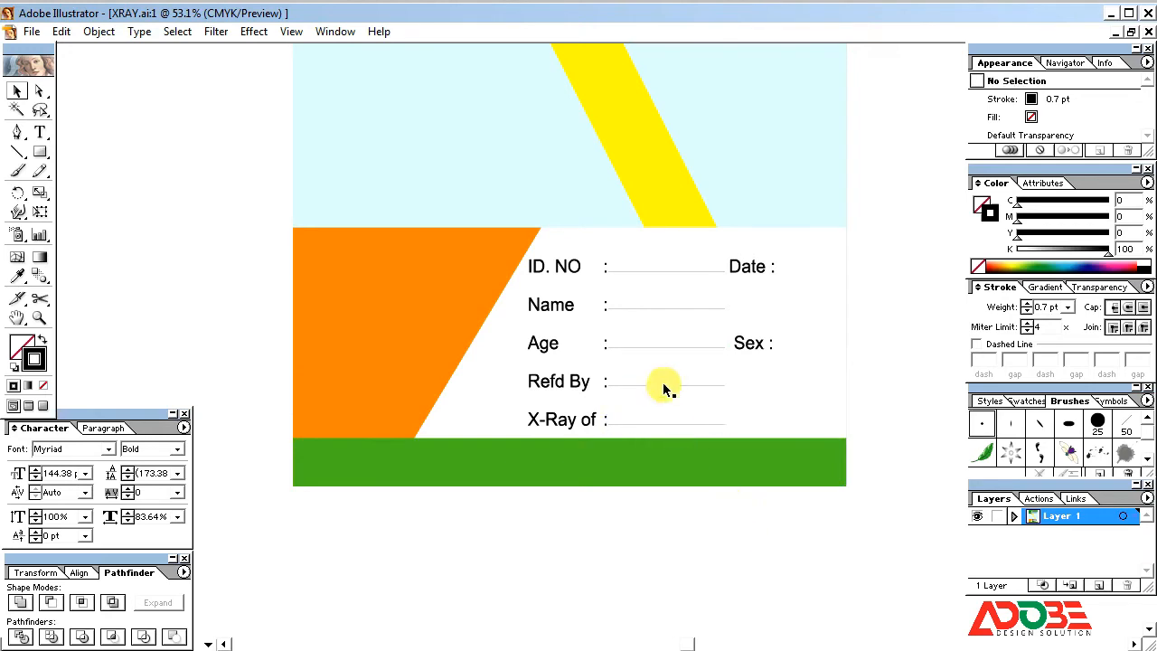
click(647, 313)
- Lengthen the Name line so it reaches almost to the white panel's right edge
click(692, 272)
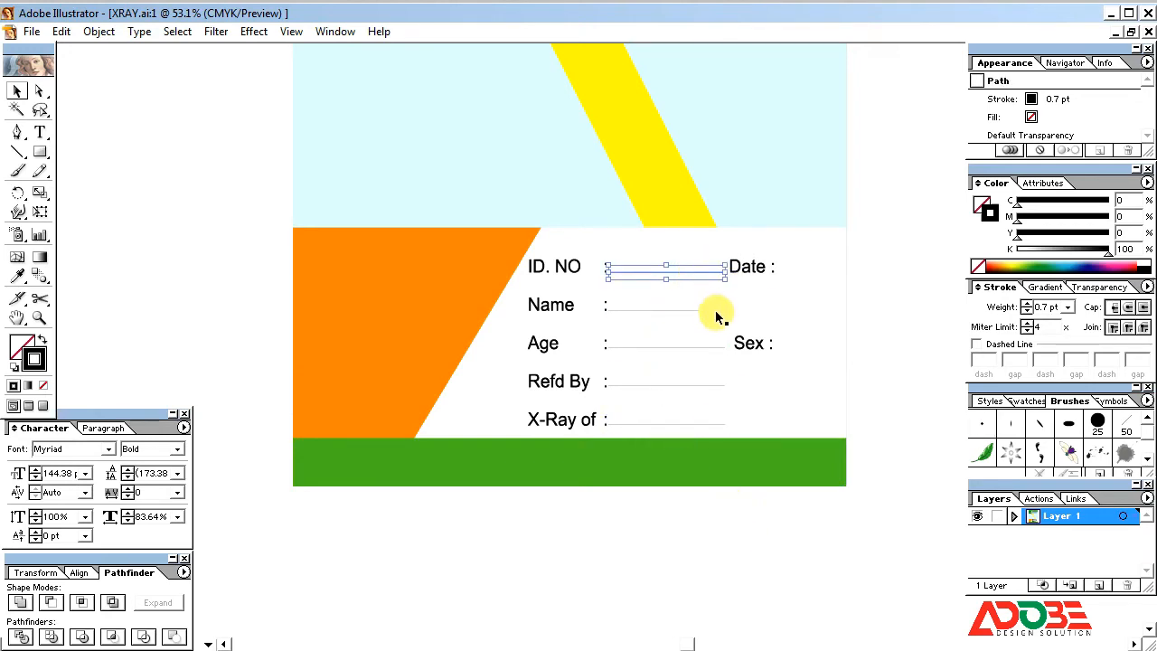
click(714, 311)
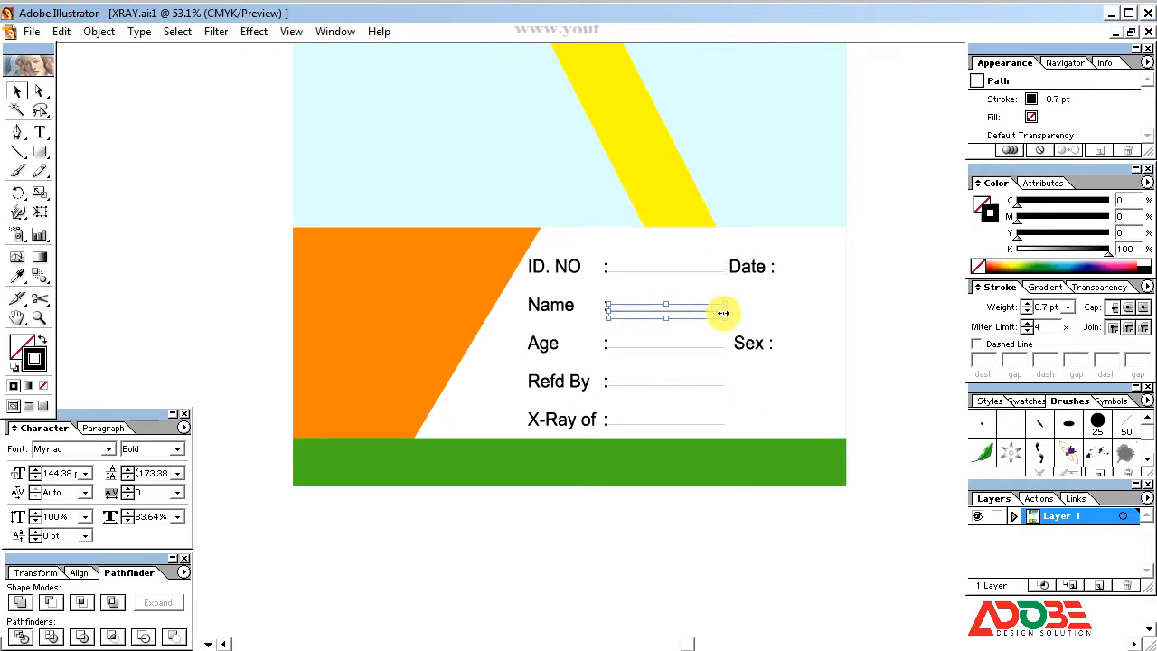
drag(723, 313, 745, 314)
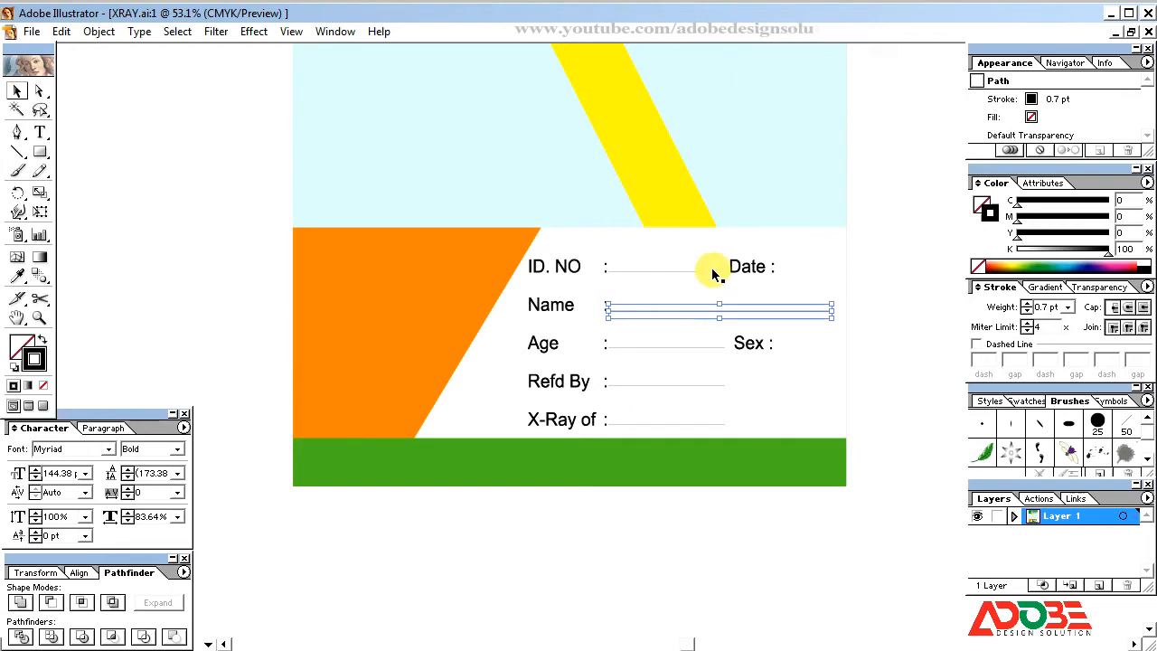
- Lengthen the Refd By and X-Ray of lines to end level with the Name line
click(719, 387)
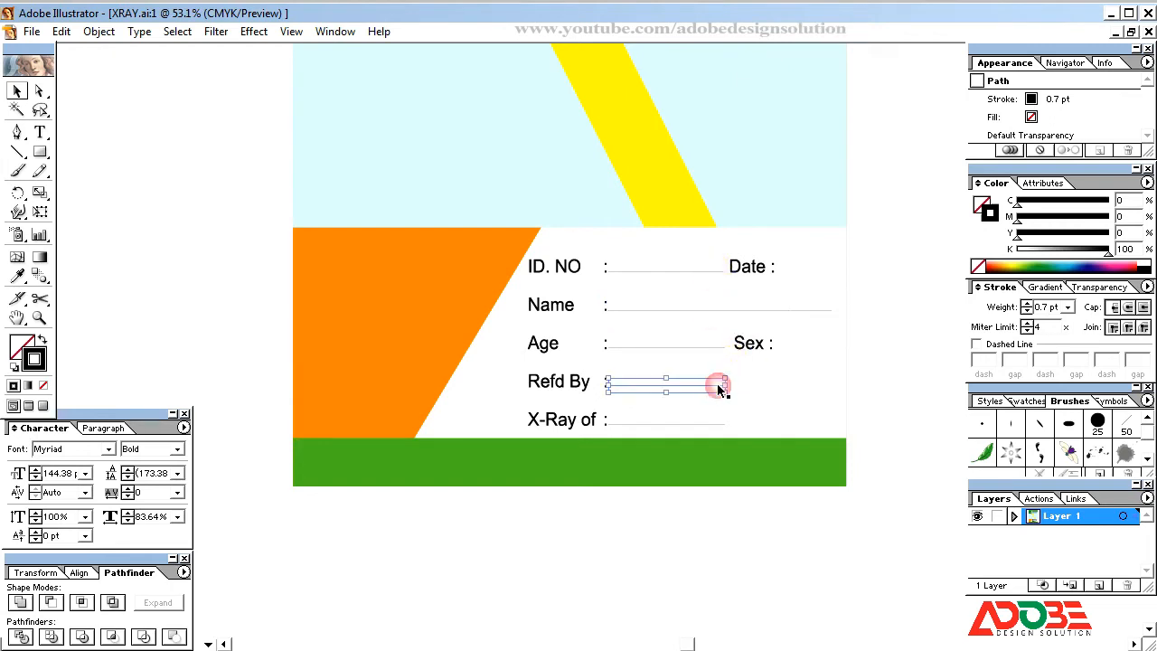
shift+click(718, 421)
drag(727, 406, 786, 407)
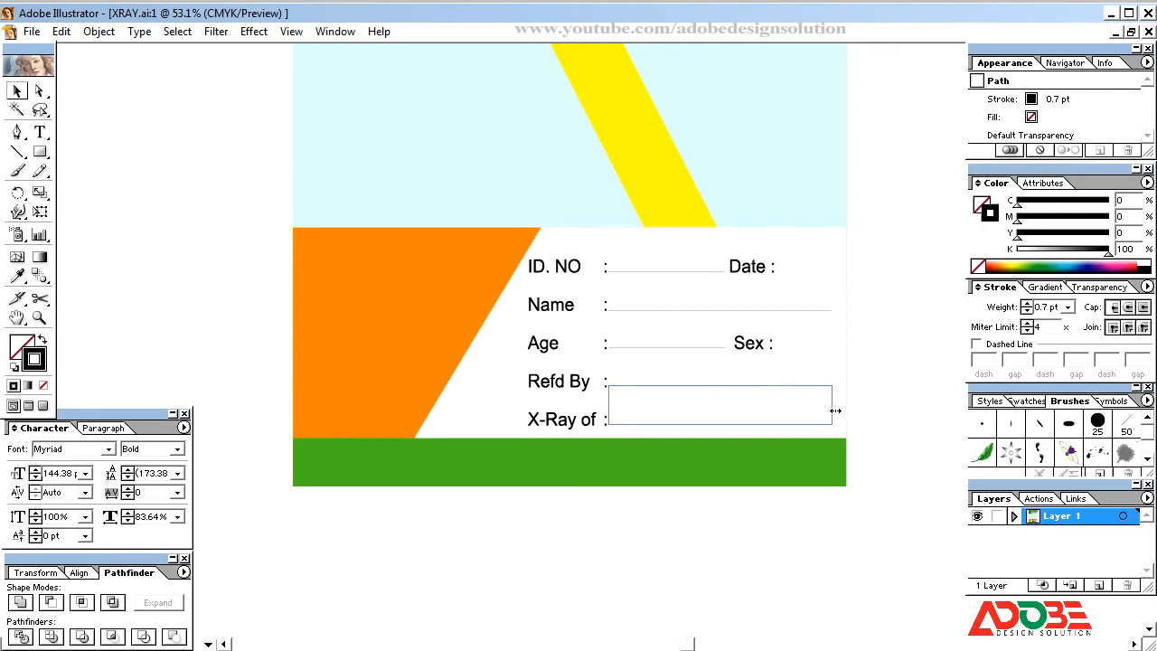
shift+click(809, 313)
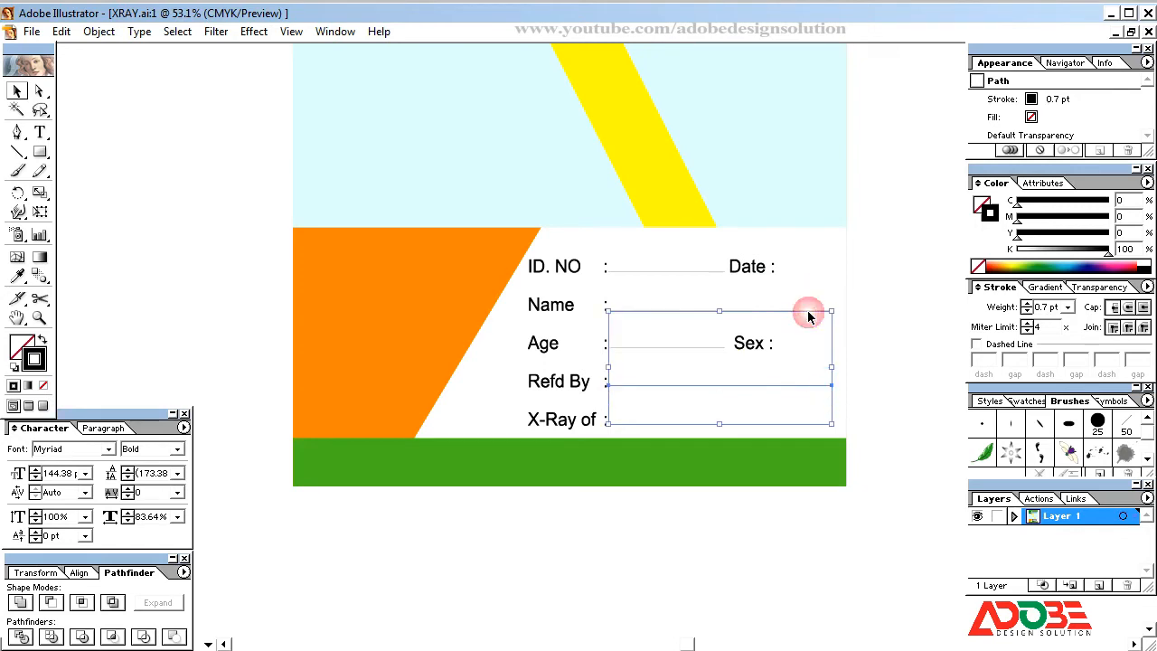
click(875, 359)
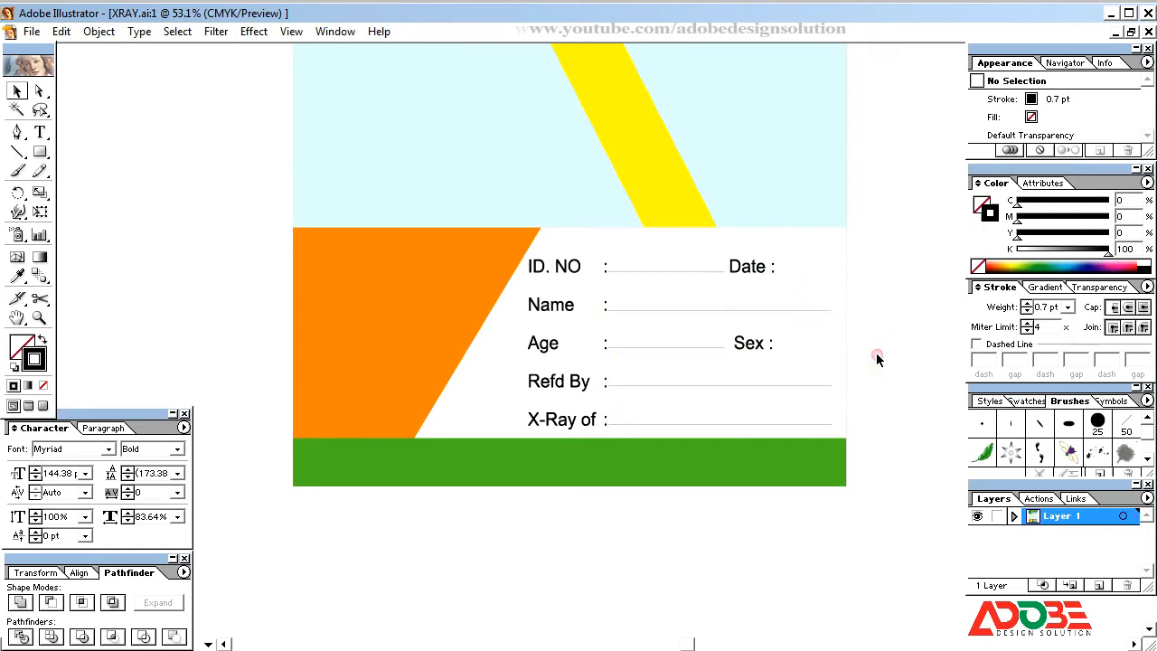
- Copy the ID. NO and Age lines beside Date and Sex, shortening both copies to end level with the Name line
click(697, 347)
shift+click(685, 276)
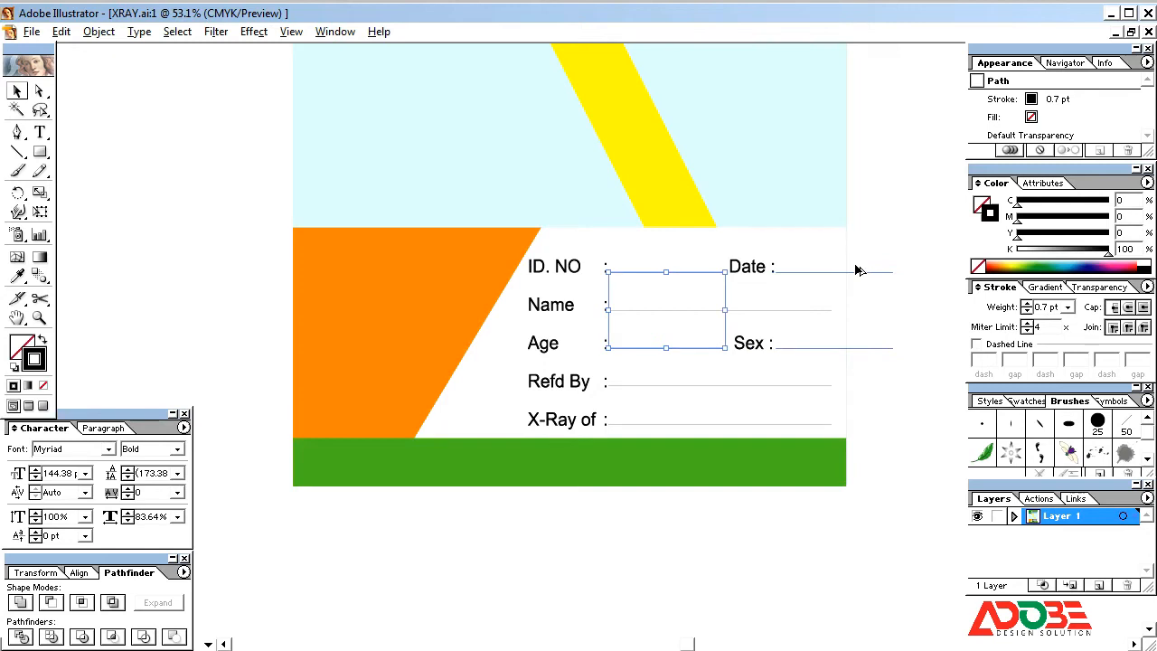
drag(858, 270, 858, 270)
drag(893, 309, 823, 329)
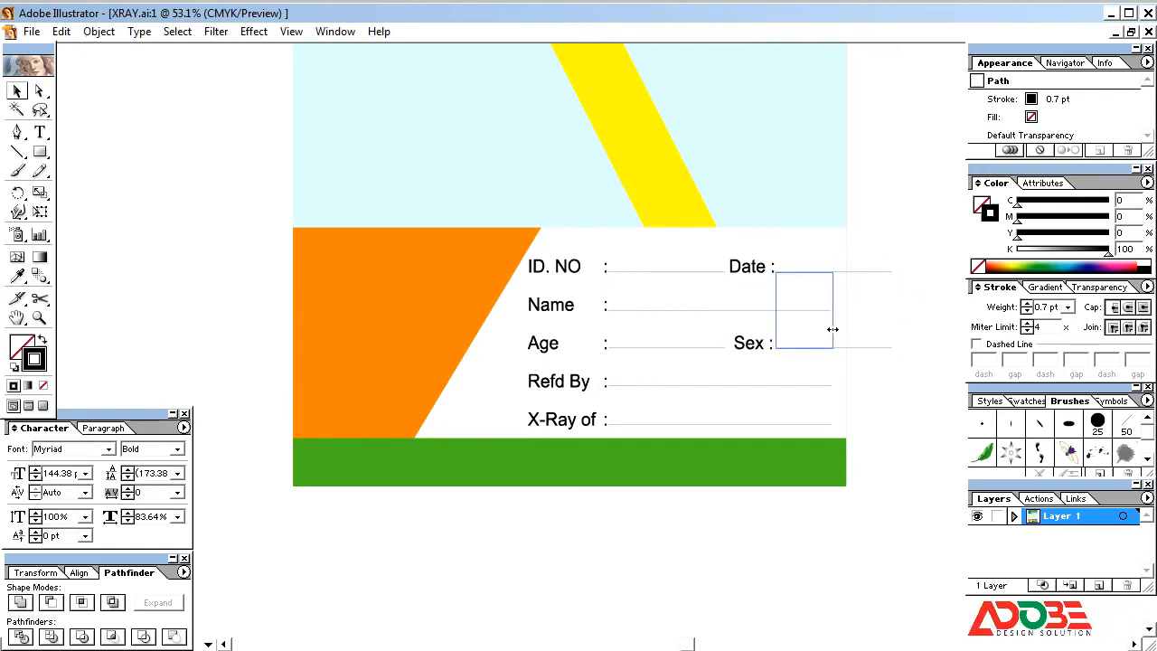
click(865, 476)
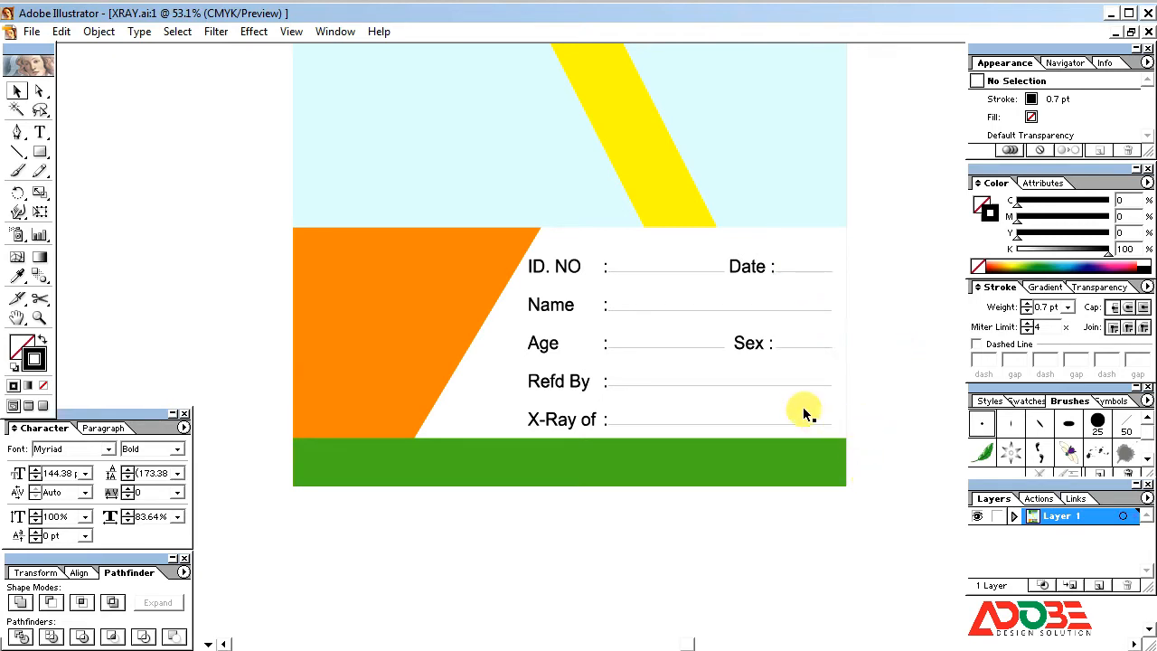
- Select all the fill-in lines without their labels and give them a dashed stroke with 2 pt dashes
drag(867, 437, 605, 265)
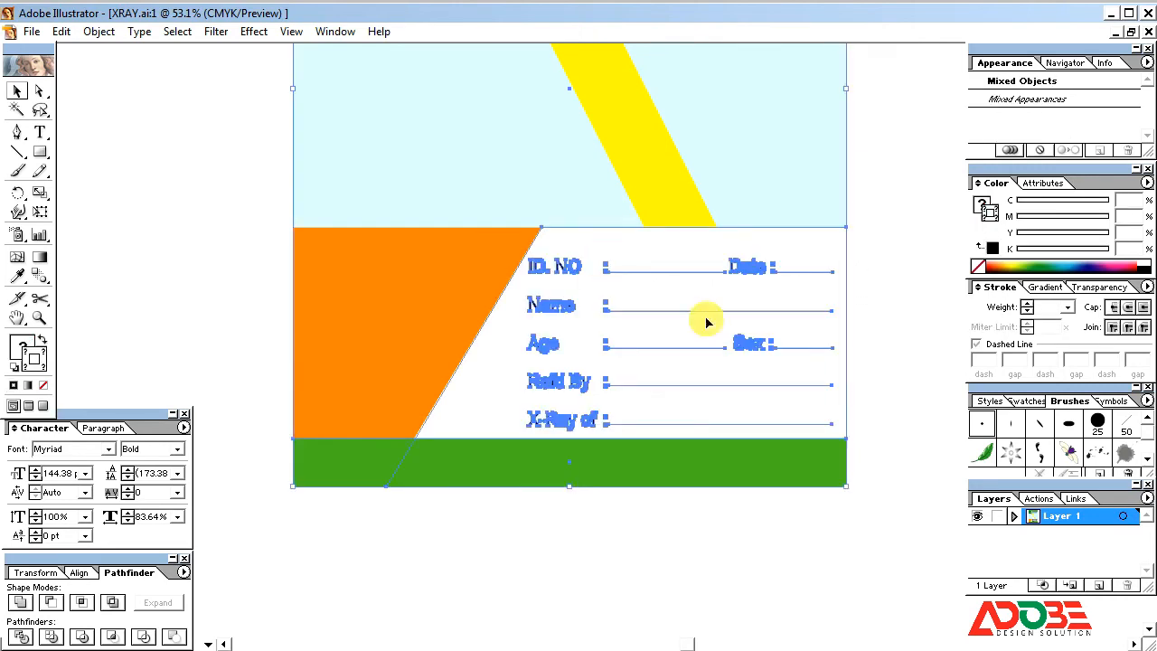
drag(870, 500, 589, 271)
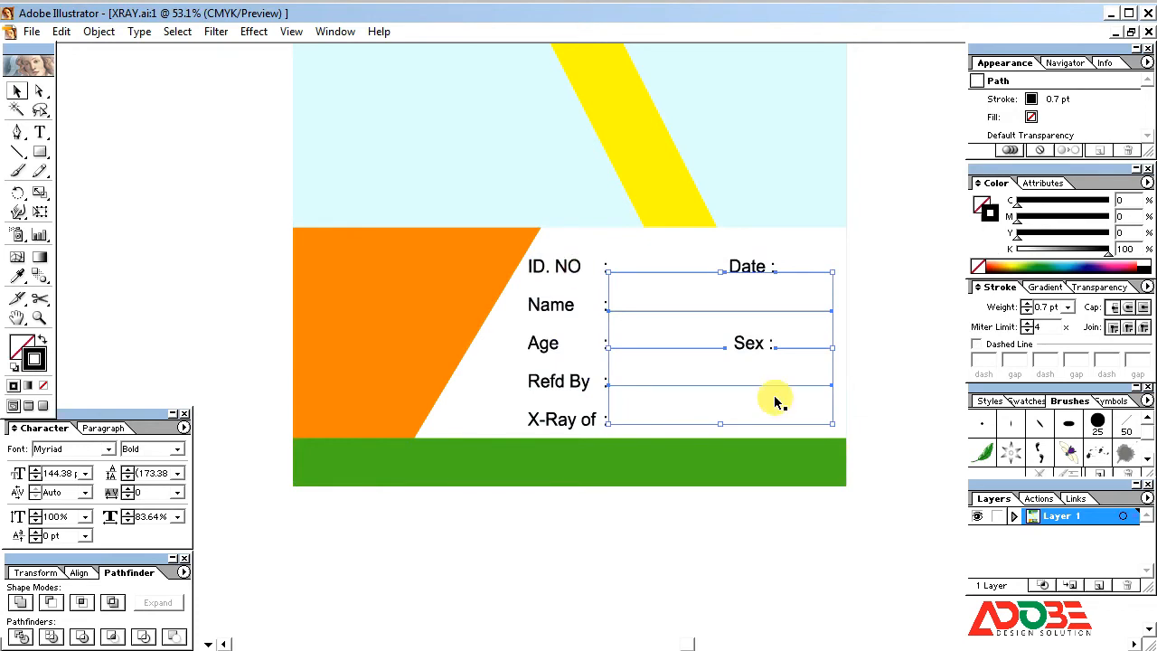
drag(504, 229, 918, 493)
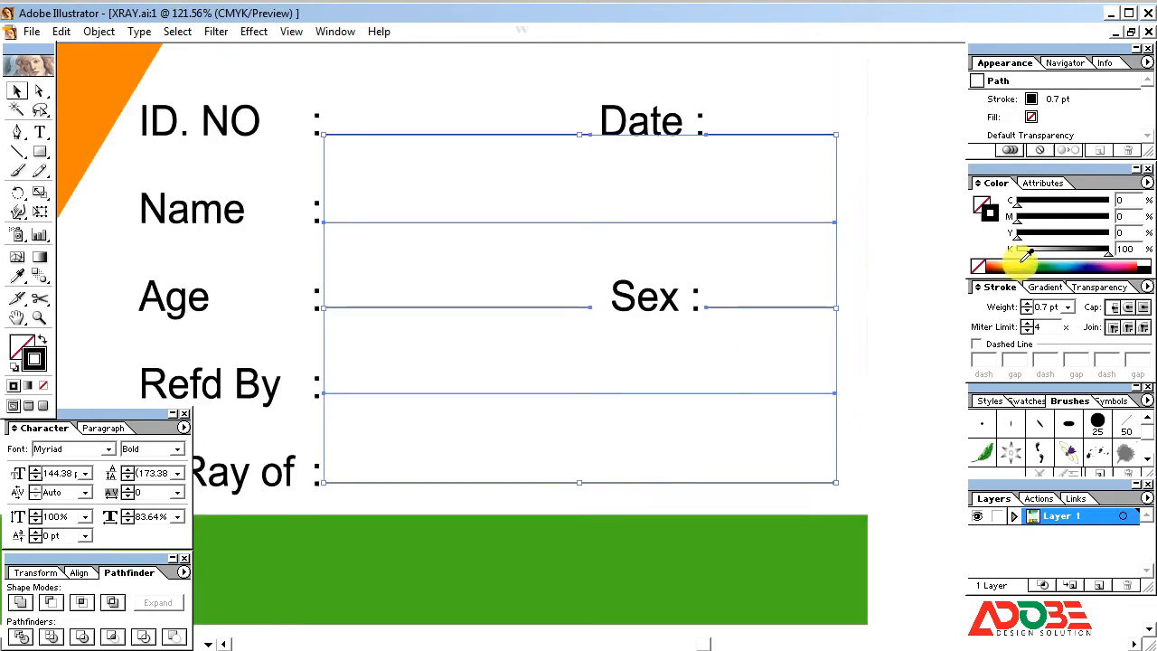
click(977, 344)
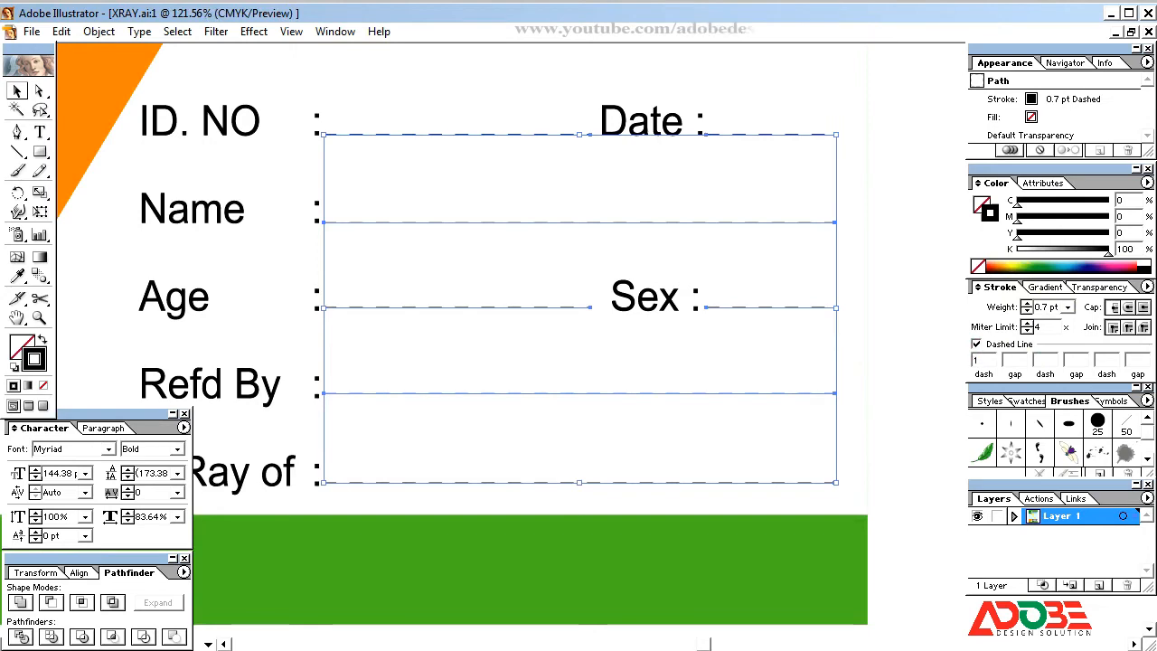
key(Return)
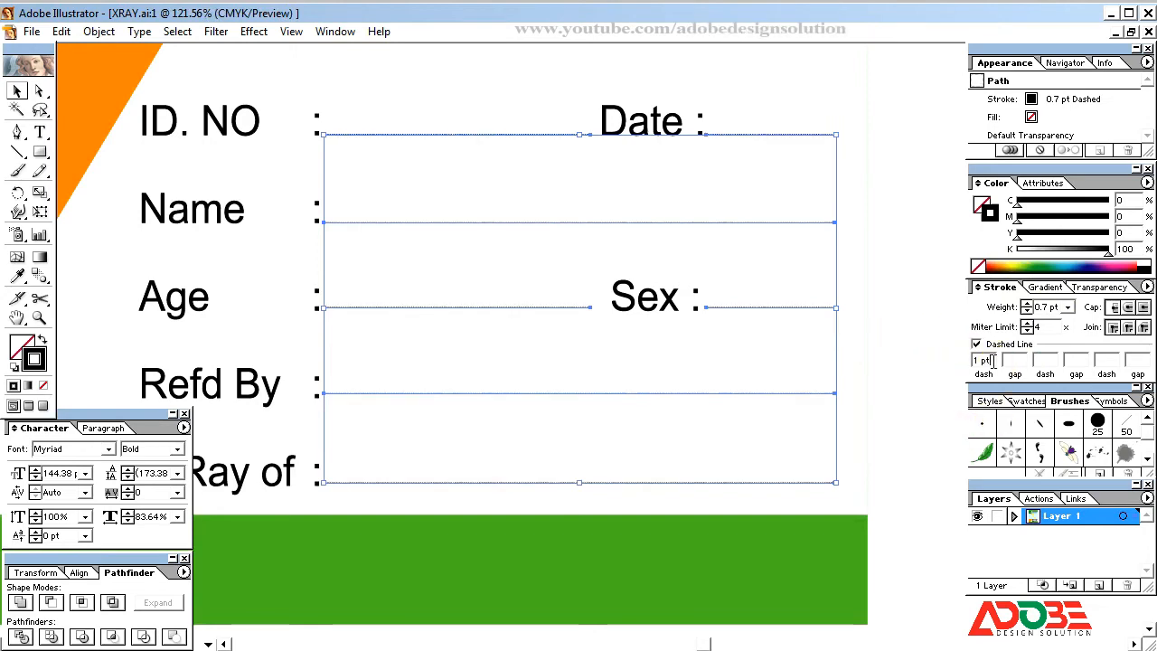
click(915, 384)
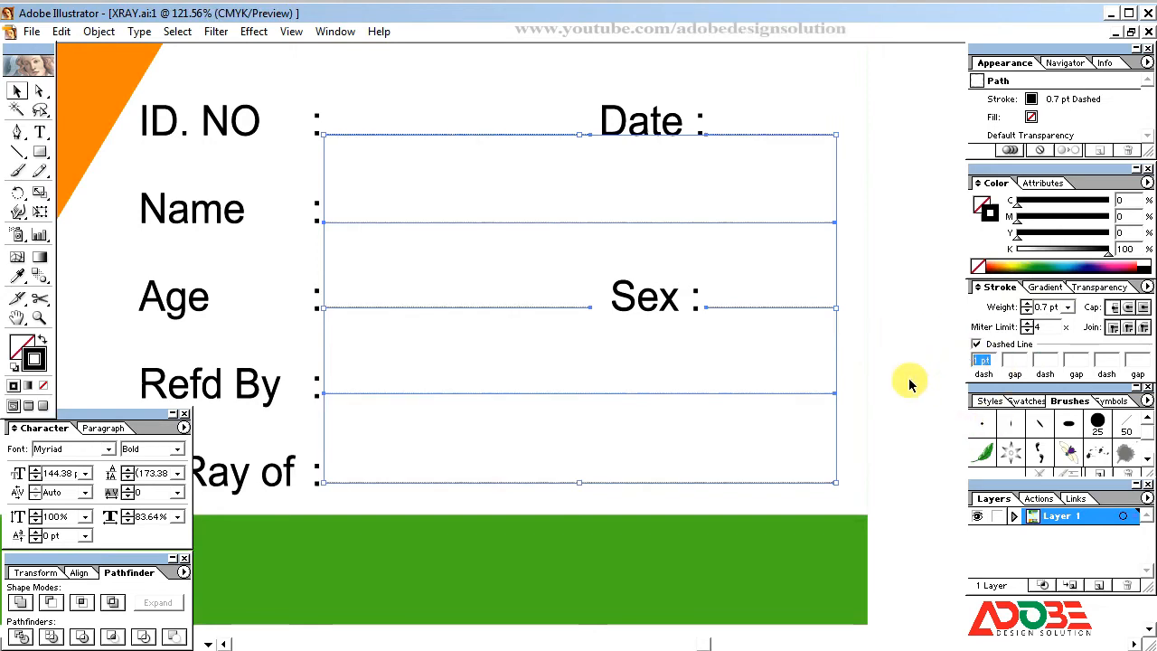
text(2)
key(Return)
click(895, 375)
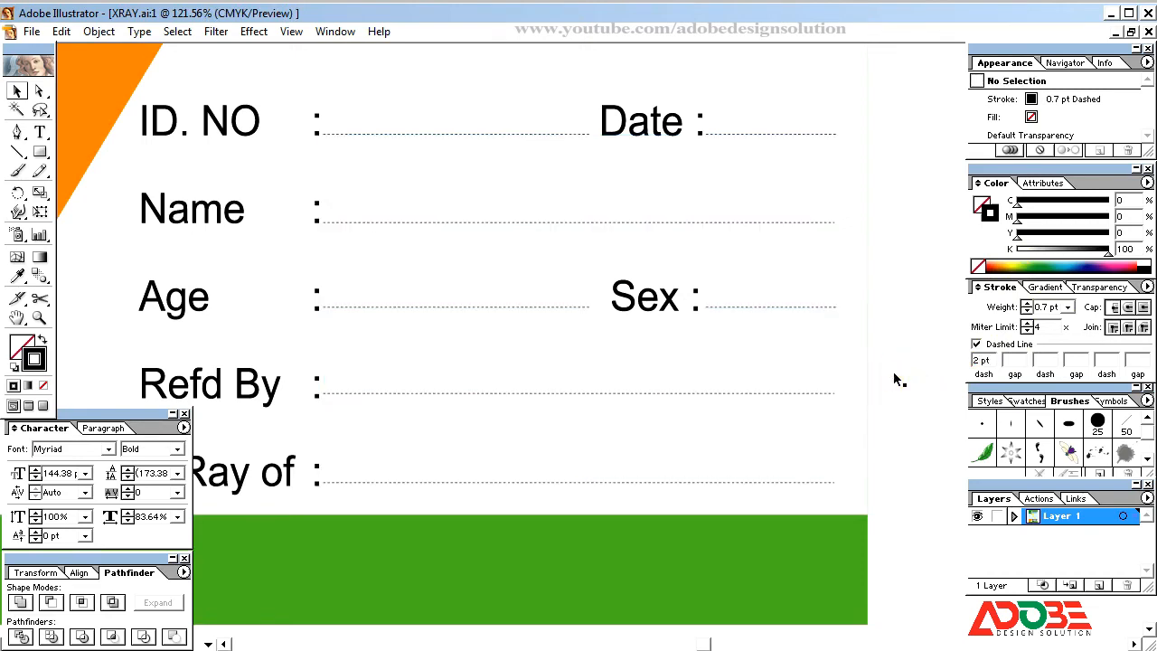
- Transfer the bedside photo and the baby check-up photo from the Untitled-6 document into the XRAY.ai poster
key(ctrl+minus)
key(ctrl+minus)
key(ctrl+minus)
key(ctrl+minus)
key(ctrl+minus)
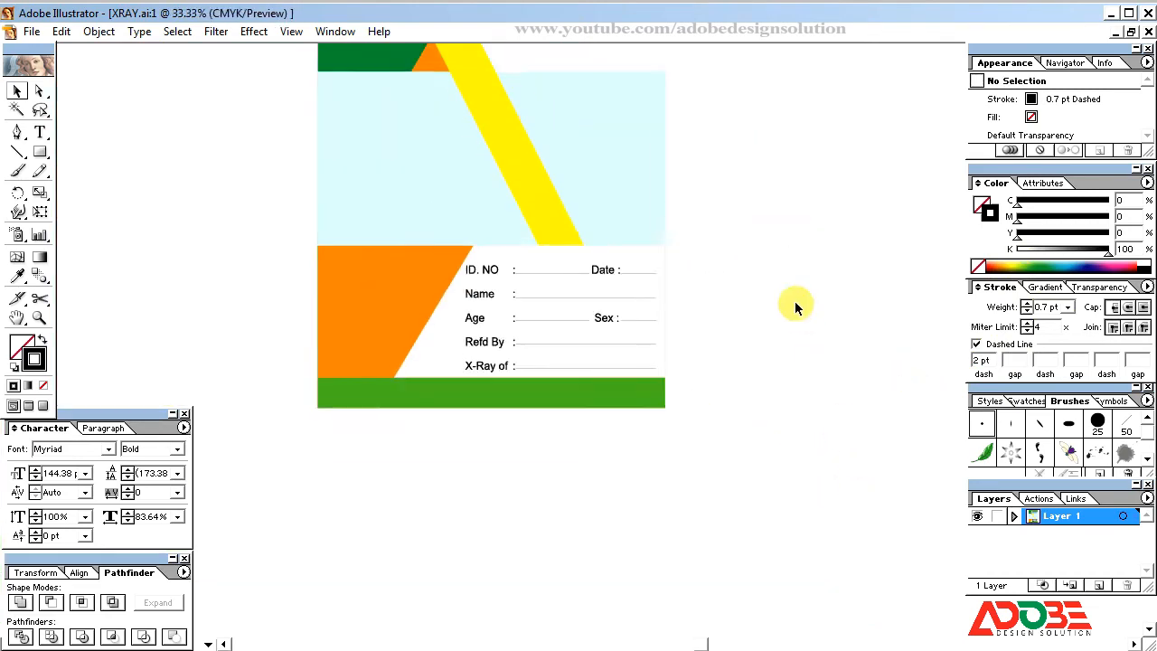
drag(745, 254, 764, 338)
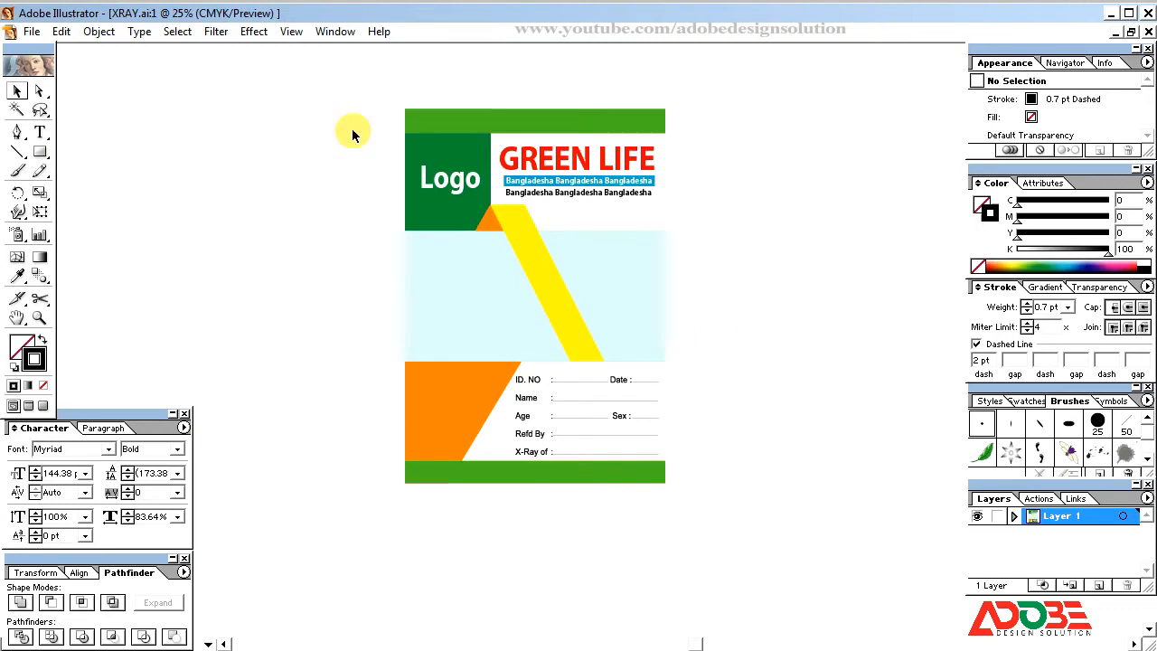
drag(338, 84, 826, 580)
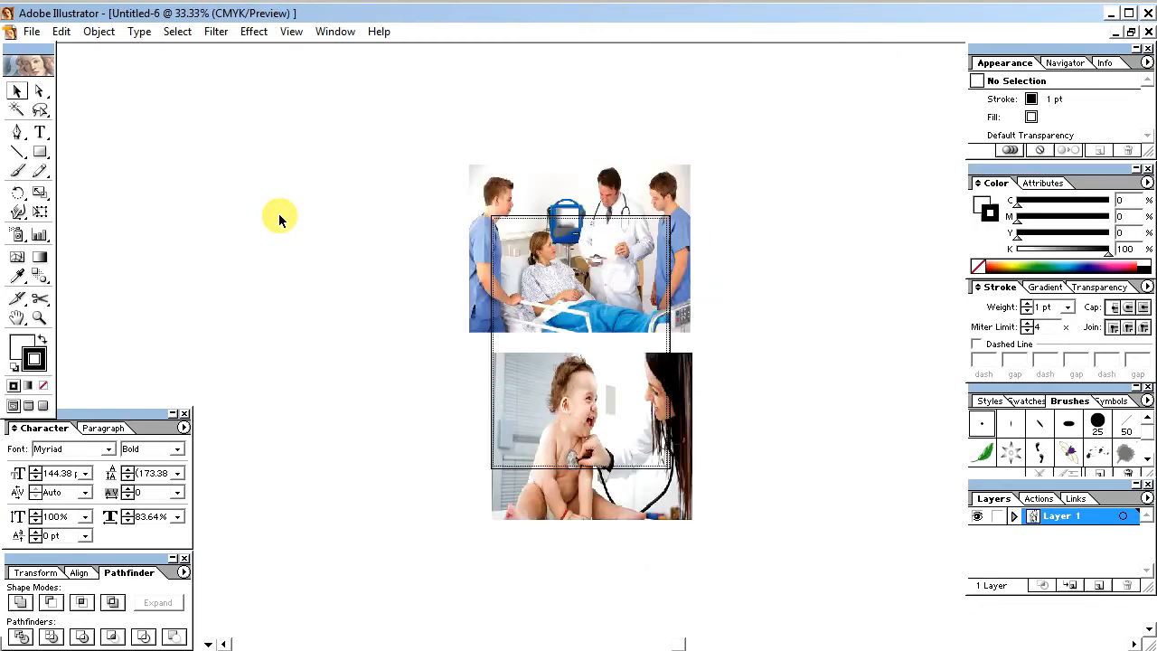
click(494, 191)
shift+click(545, 412)
key(Delete)
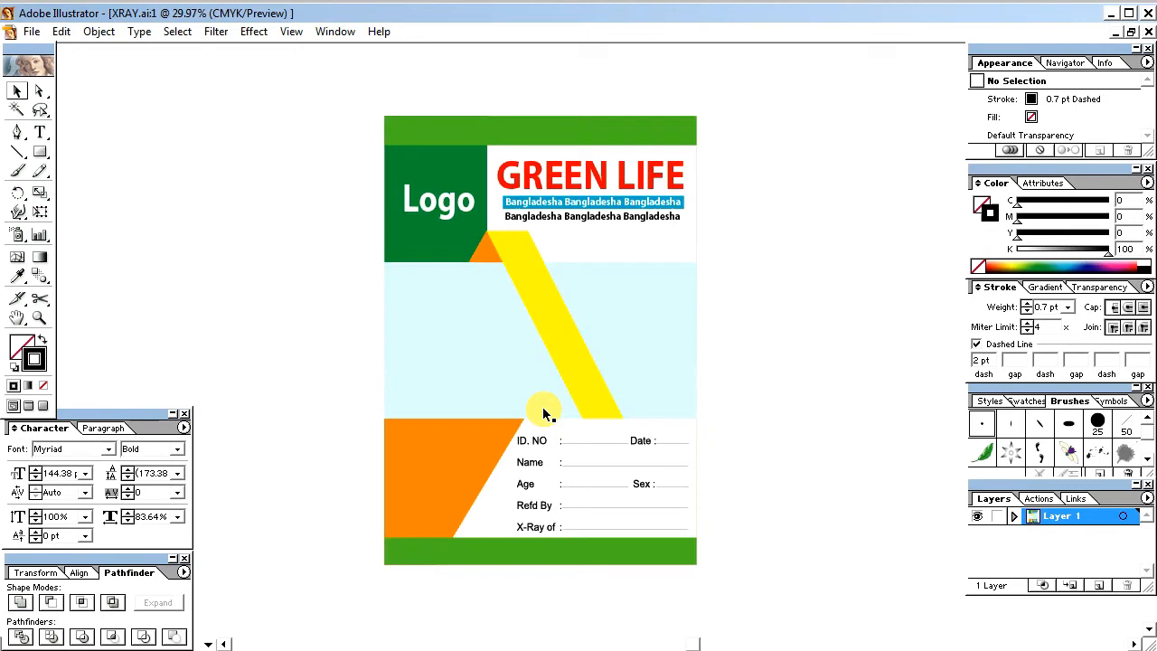
key(ctrl+v)
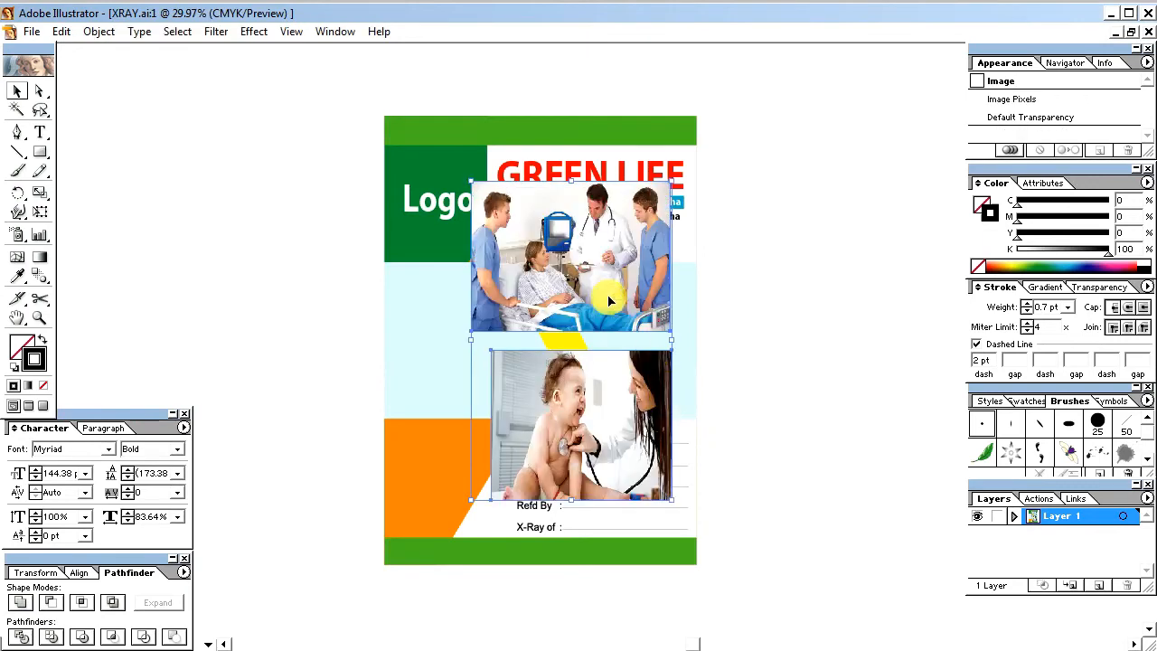
- Place the bedside photo over the poster's middle band and align it with the left pale blue shape's left and top edges
drag(833, 334, 579, 343)
click(783, 170)
shift+click(424, 324)
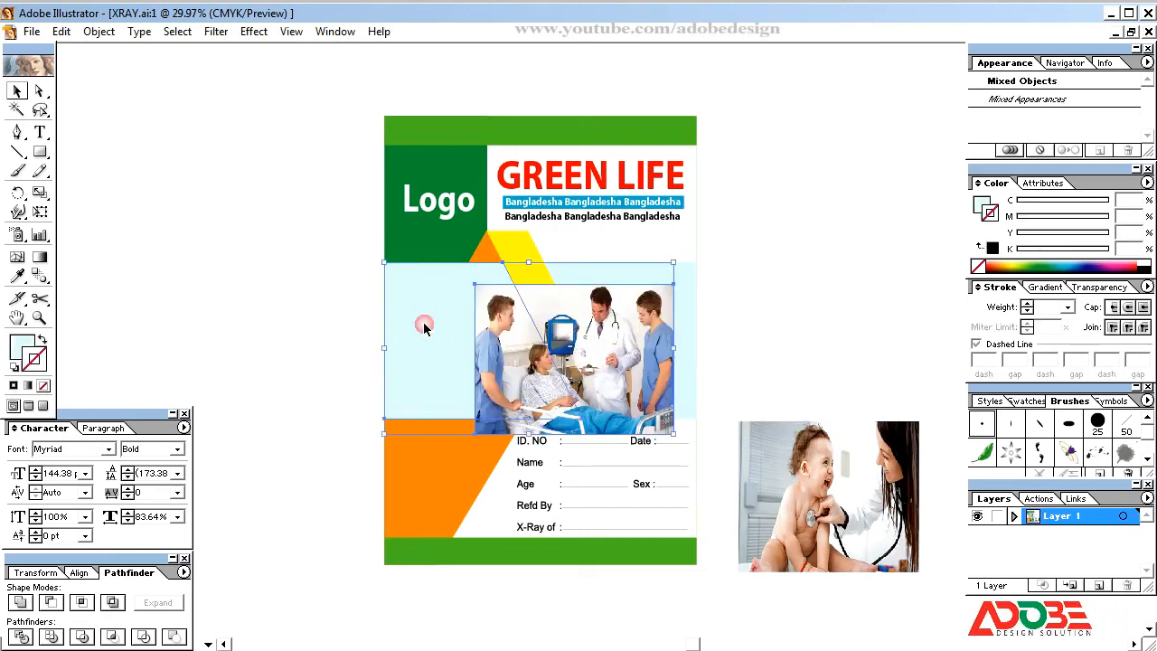
click(79, 572)
click(20, 603)
click(112, 603)
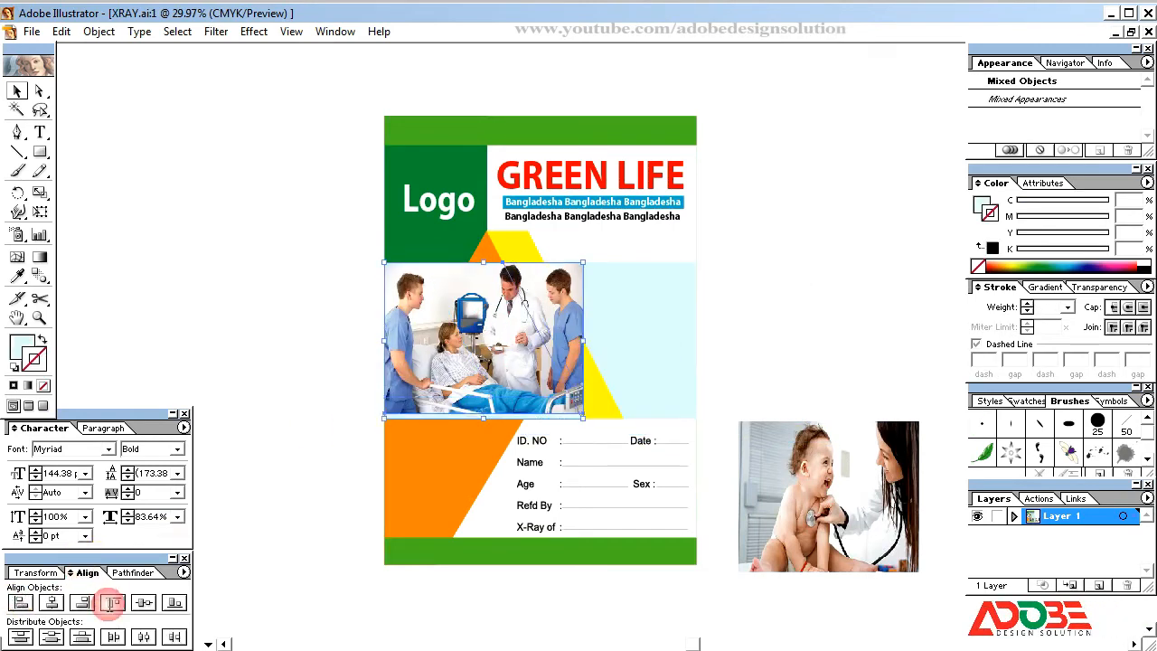
click(183, 348)
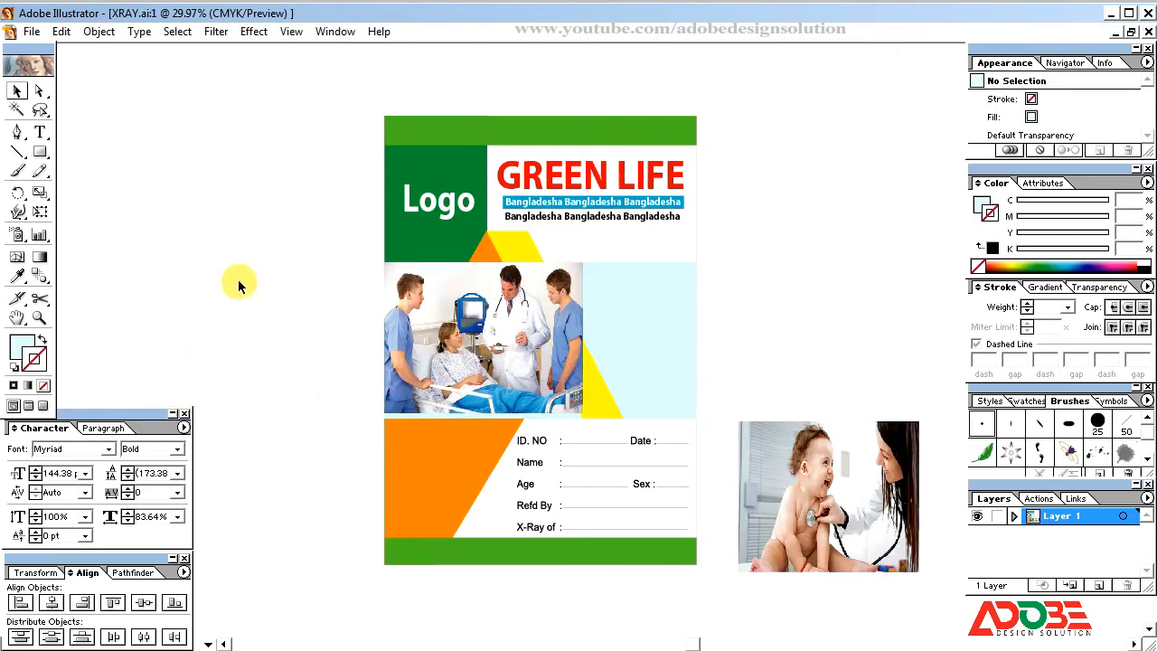
- Move the baby photo onto the middle band and align it with the right pale blue shape's right and top edges
drag(212, 224, 985, 604)
drag(859, 440, 565, 328)
shift+click(610, 202)
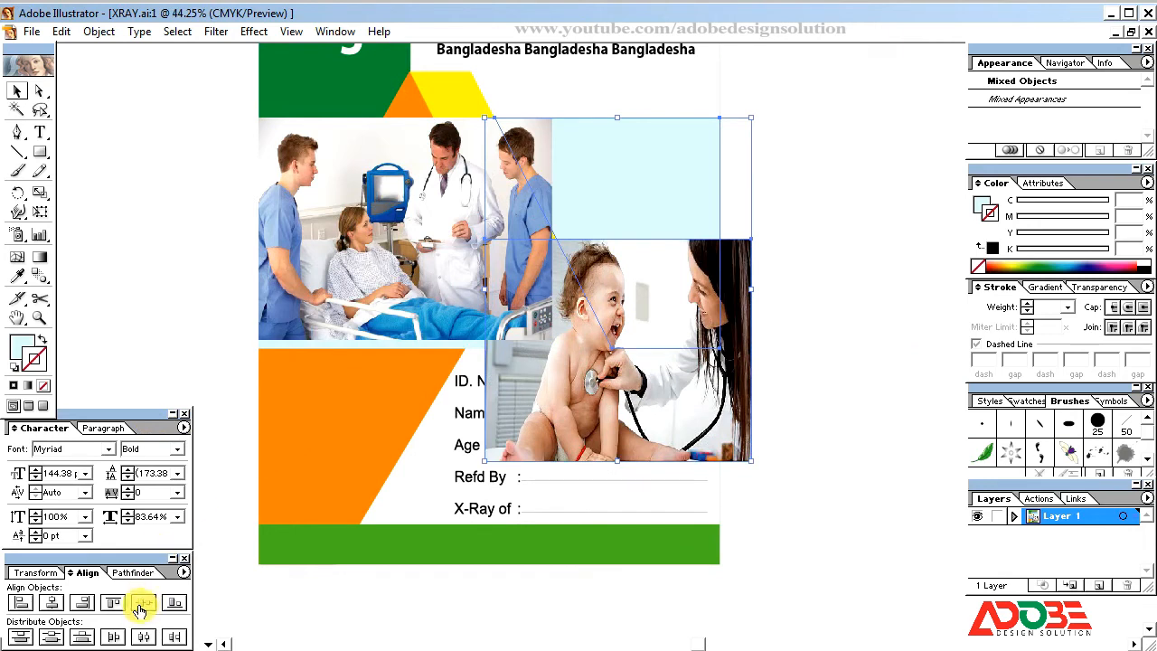
click(803, 378)
drag(712, 399, 659, 400)
shift+click(692, 190)
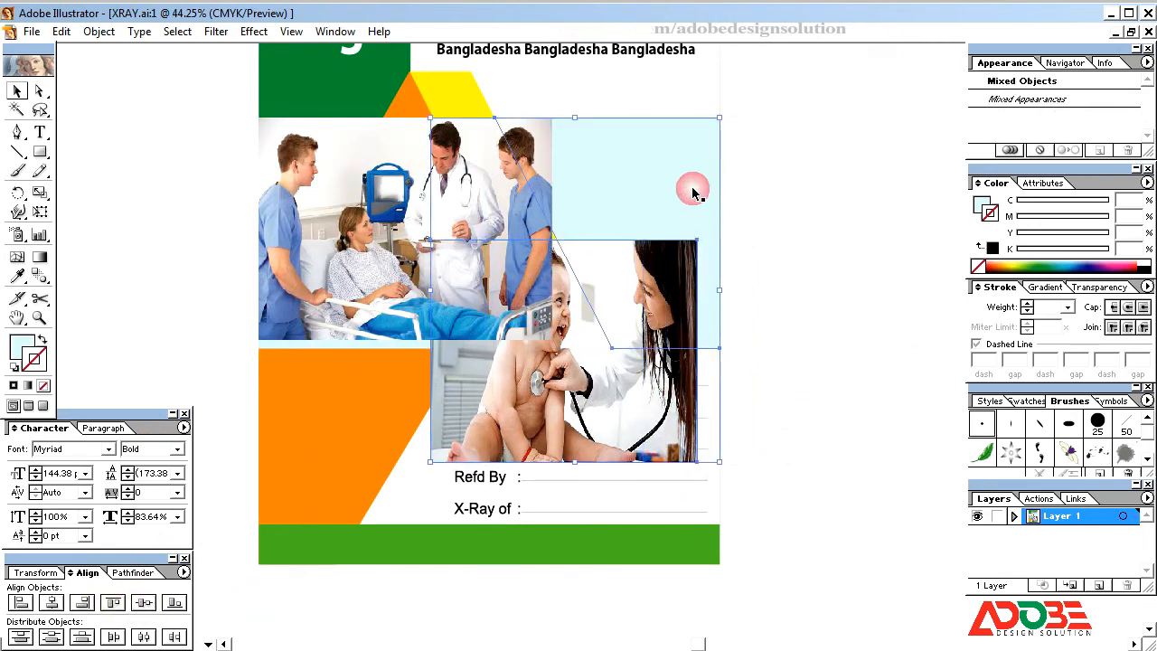
click(82, 601)
click(119, 602)
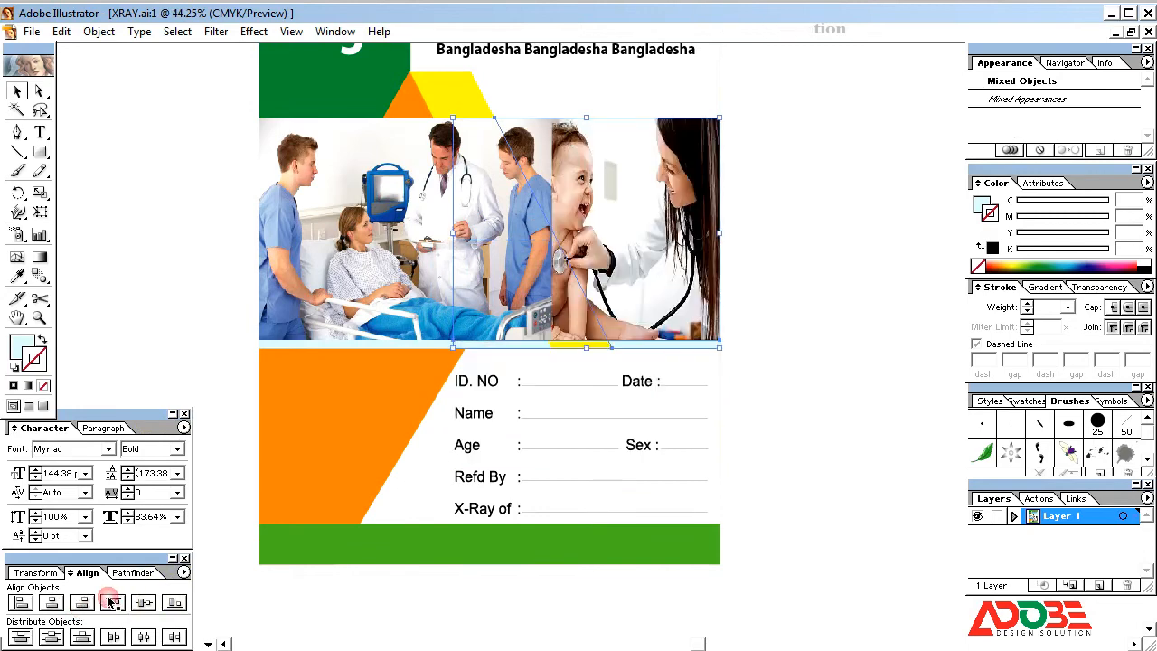
click(775, 241)
- Stretch both photos downward together to reach the bottom edge of the pale blue band
click(700, 257)
shift+click(435, 289)
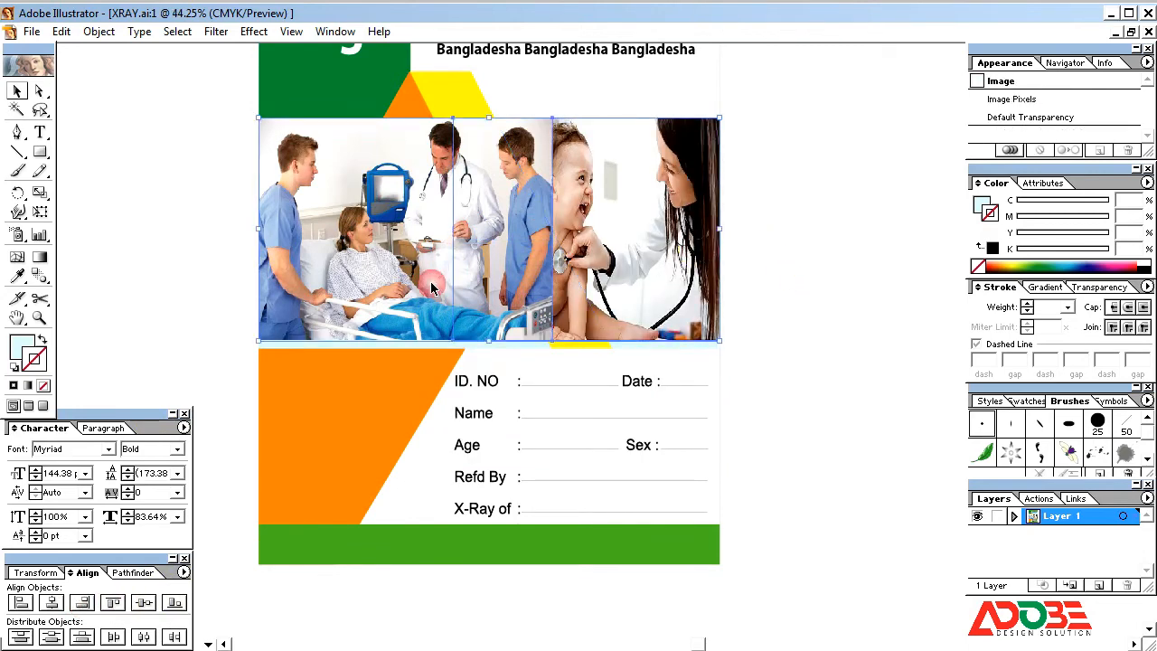
drag(491, 340, 484, 349)
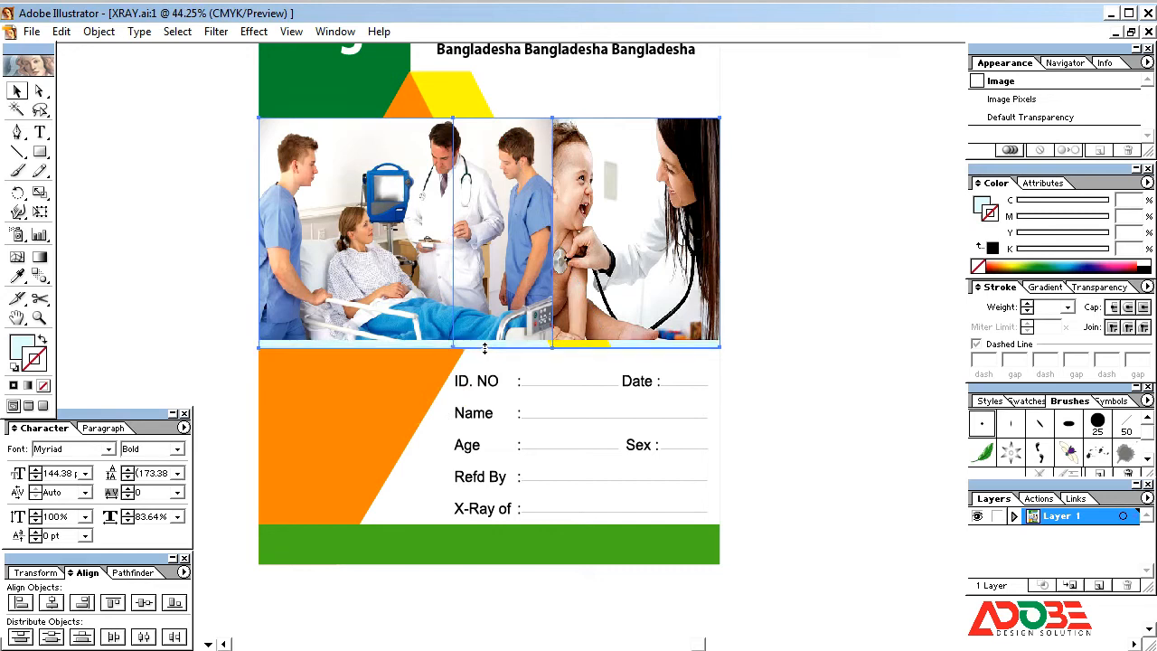
click(802, 250)
click(384, 206)
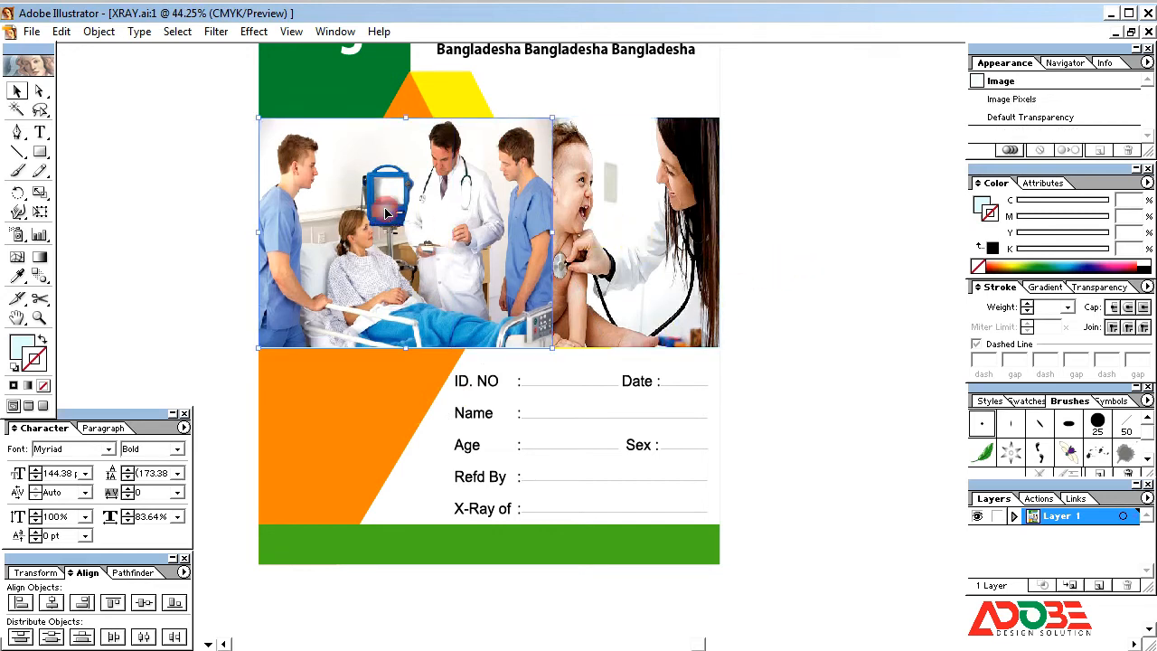
shift+click(652, 215)
click(692, 219)
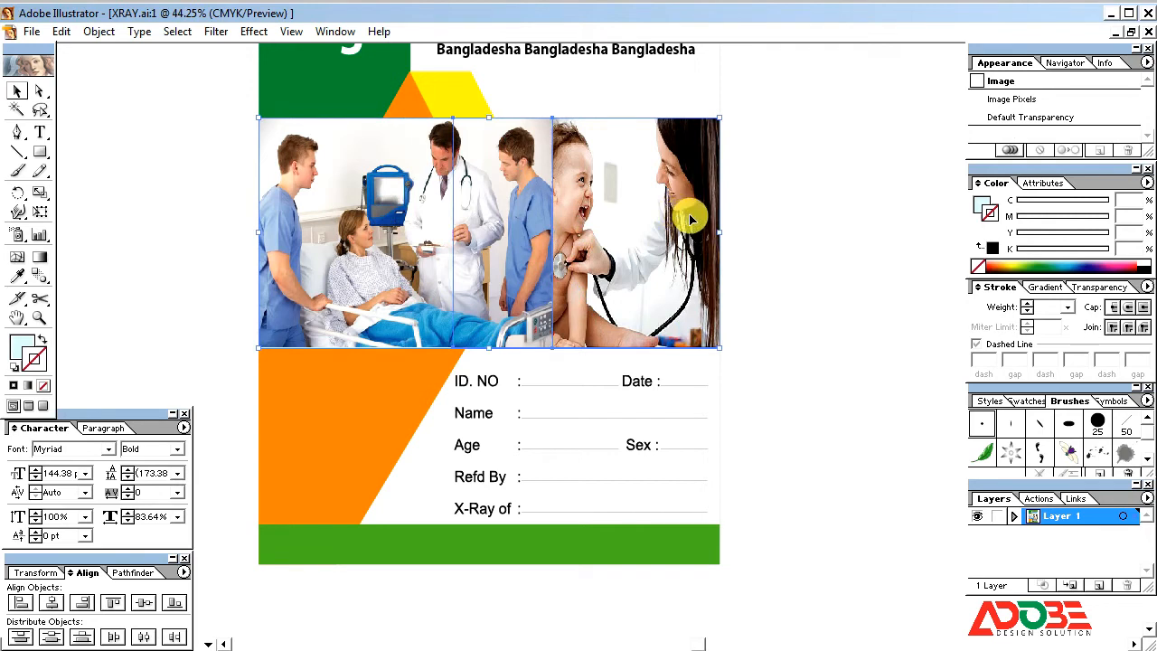
click(750, 203)
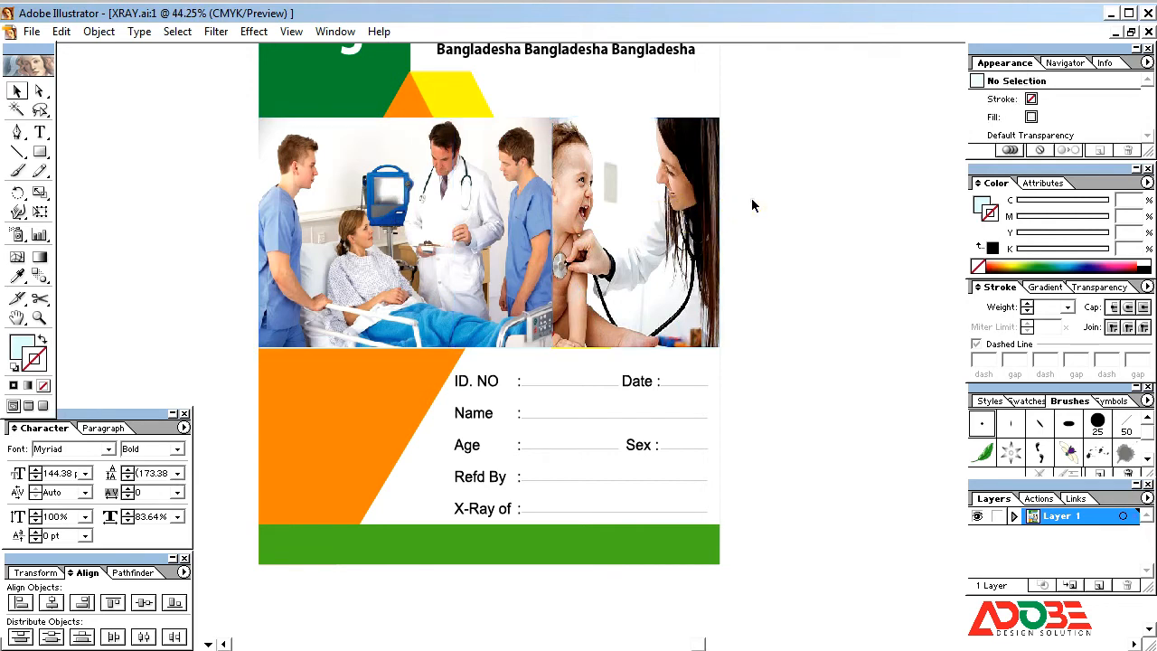
- Move both photos down from the pale blue band's top edge, shifting the baby photo slightly to the right as well
click(668, 208)
drag(668, 208, 703, 248)
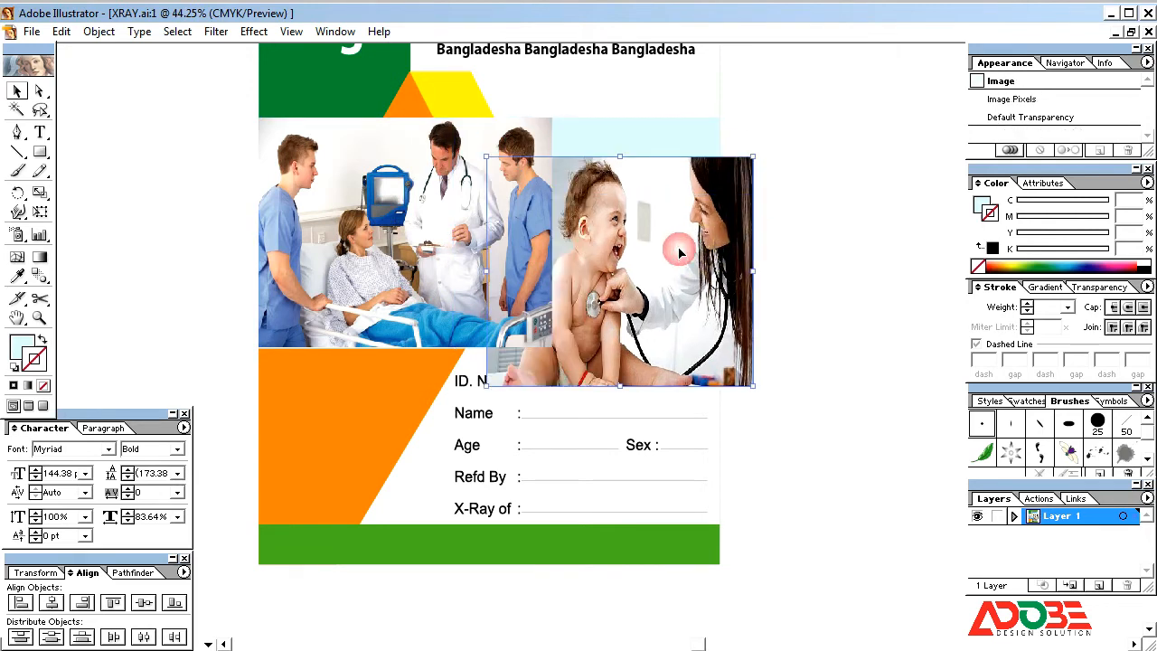
click(402, 180)
drag(401, 181, 397, 219)
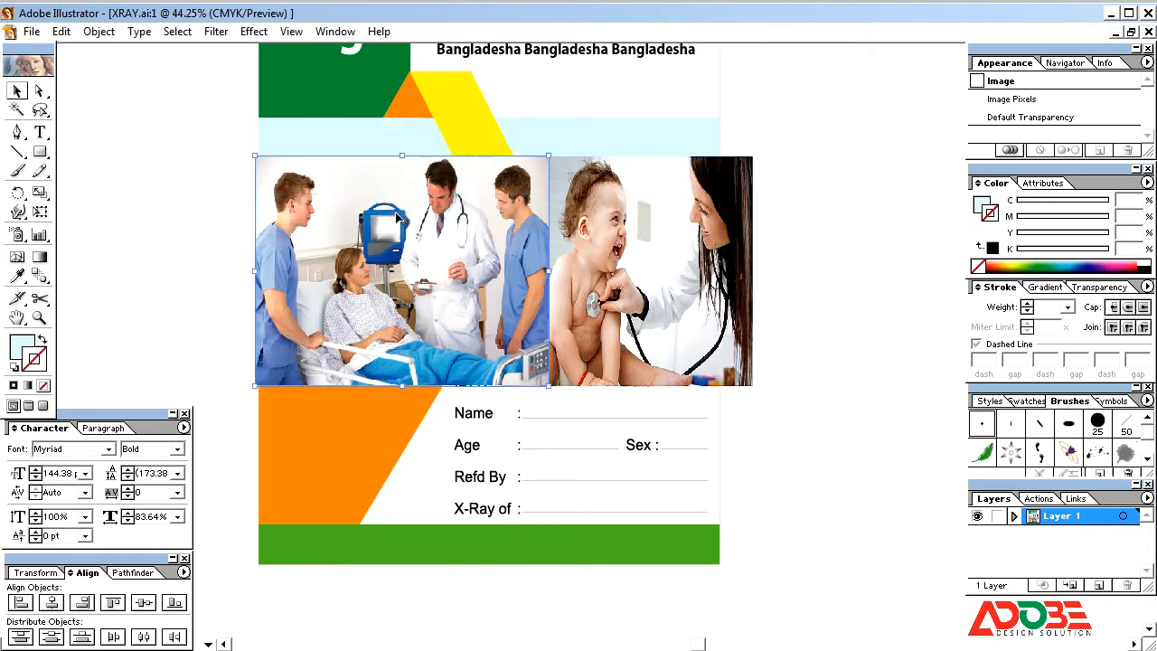
- Bring the two pale blue shapes of the middle band to the front, above the photos
click(369, 143)
click(602, 143)
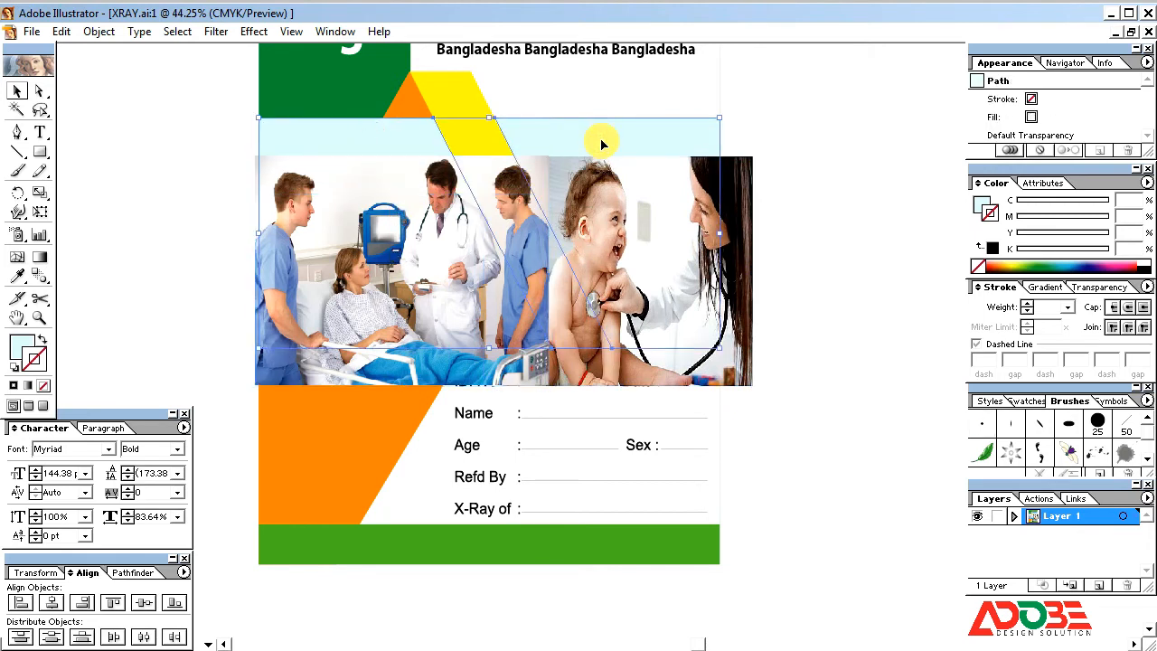
right_click(602, 145)
mouse_move(723, 313)
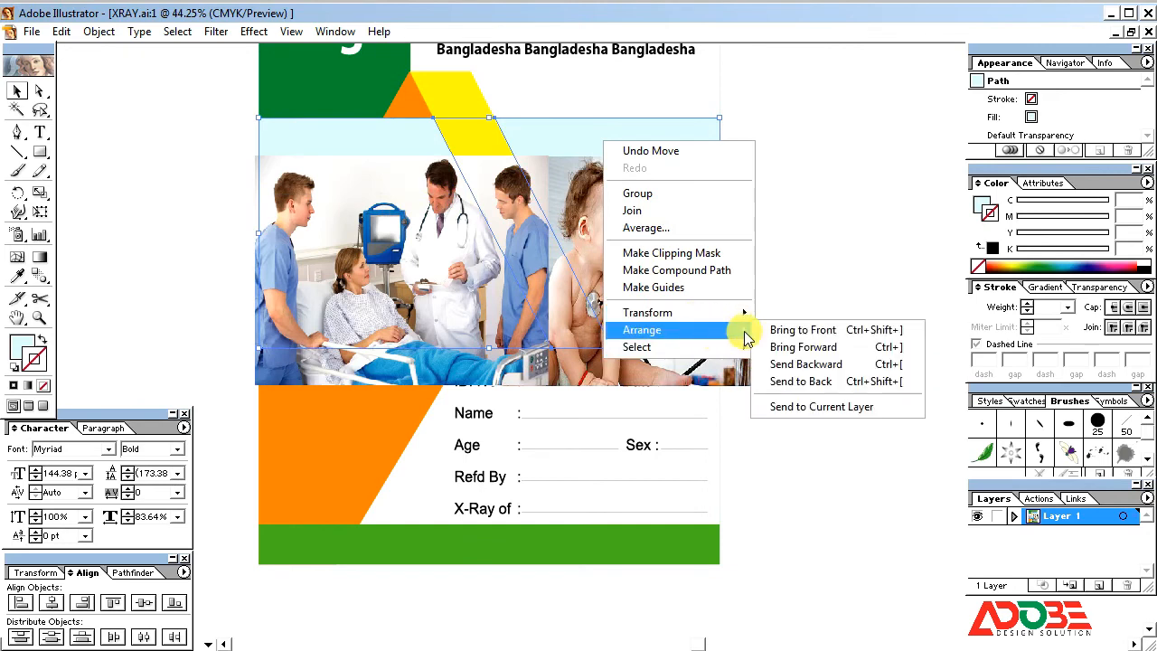
click(845, 336)
click(836, 289)
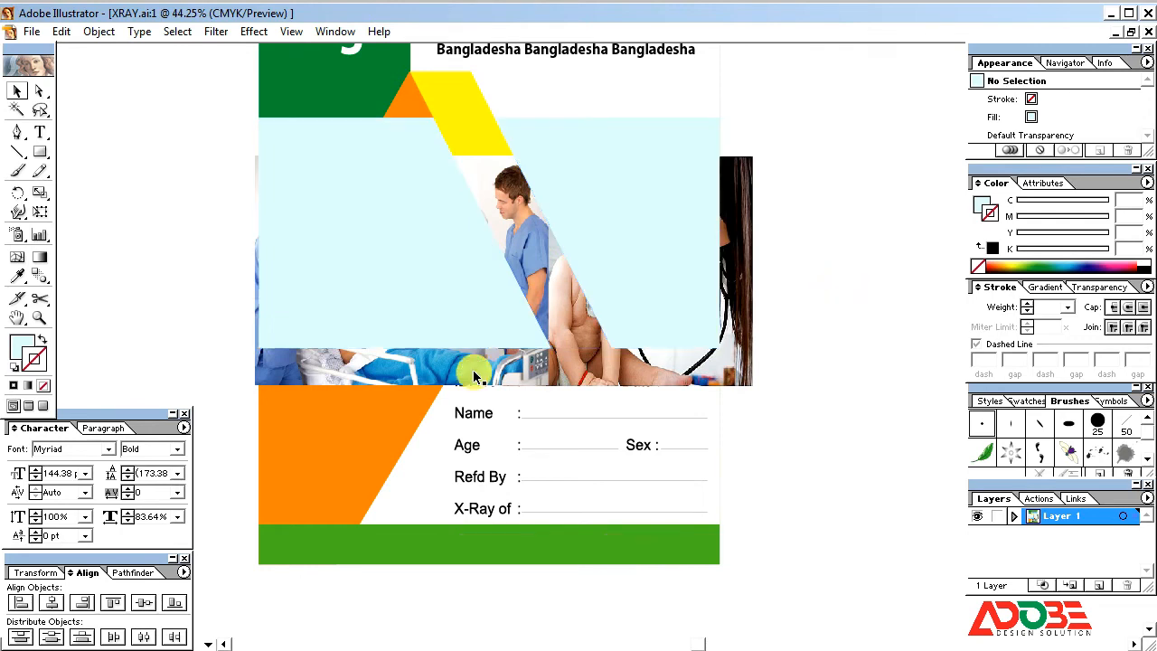
- Align the hospital bed photo with the left pale blue shape along their left and top edges
click(474, 371)
shift+click(433, 290)
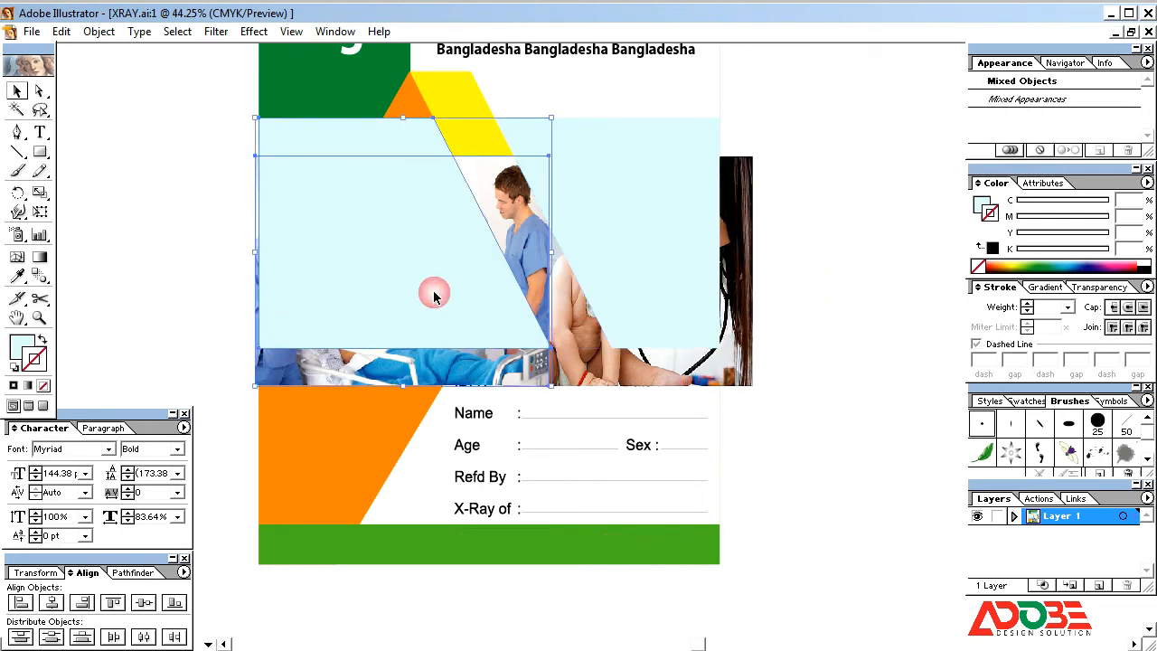
click(21, 601)
click(106, 602)
click(126, 354)
- Move the baby photo inward and align it with the right pale blue shape along their top and right edges
click(730, 291)
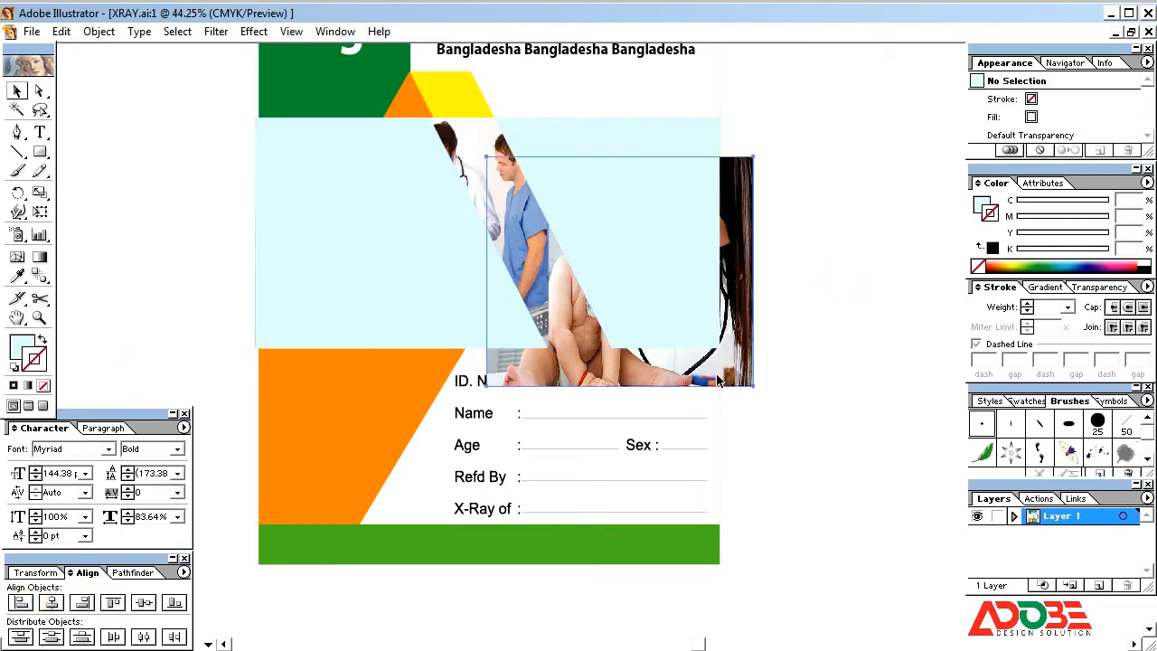
drag(730, 291, 665, 307)
shift+click(678, 174)
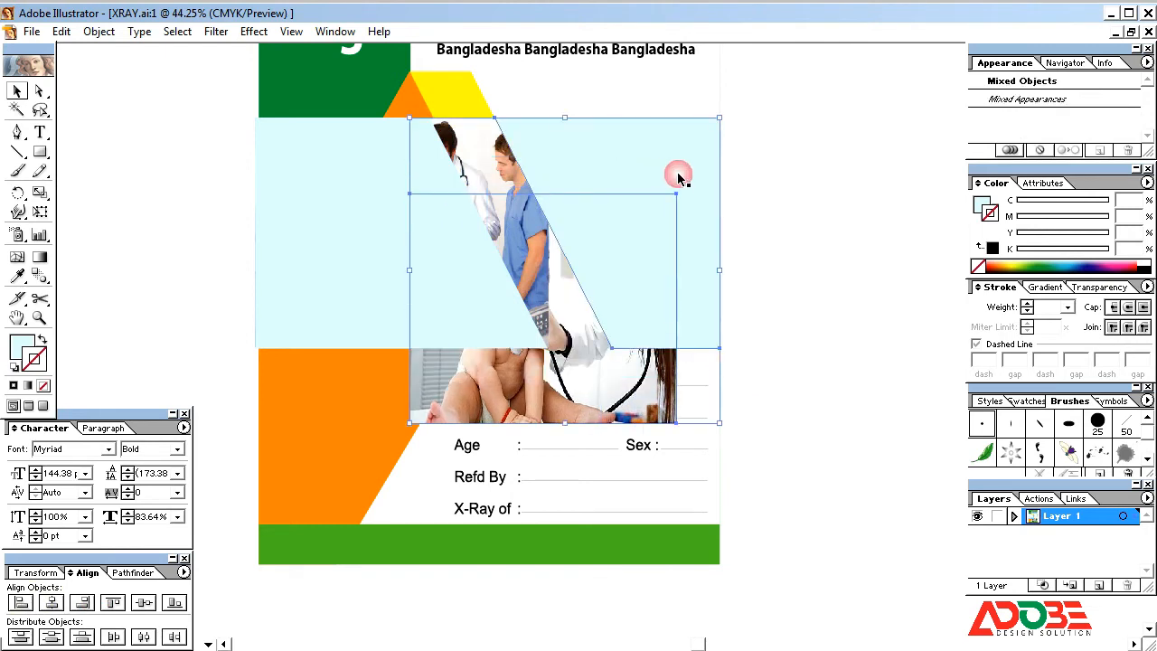
click(113, 602)
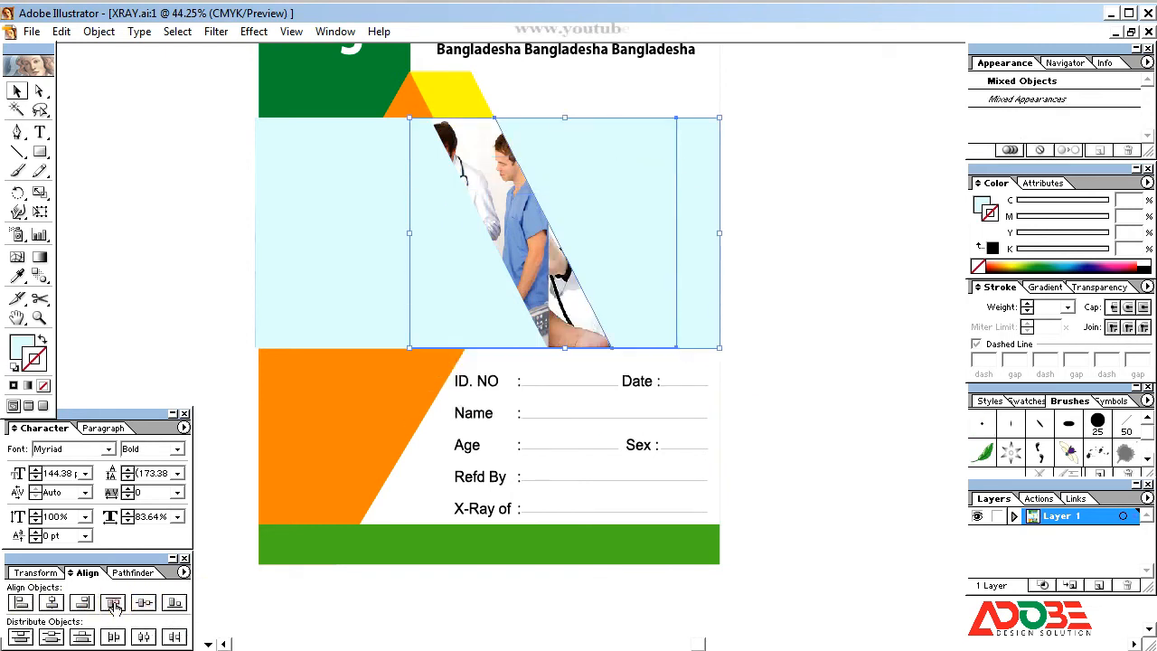
click(81, 603)
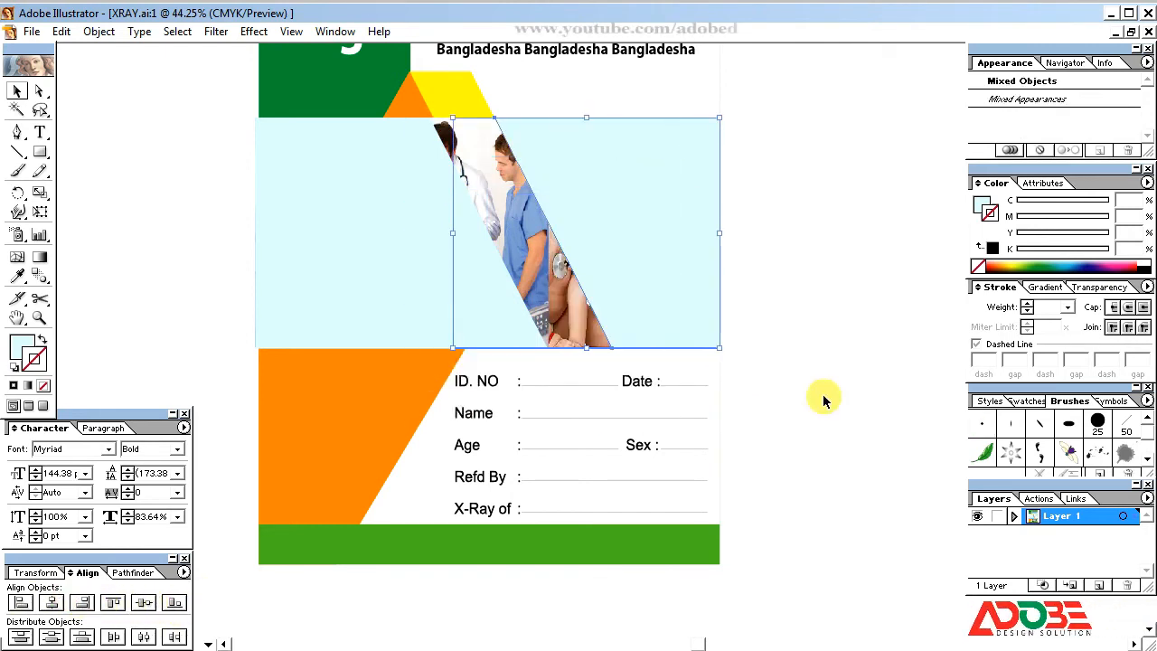
click(769, 307)
- Make a clipping mask from the right pale blue shape and the baby photo
click(647, 300)
shift+click(647, 300)
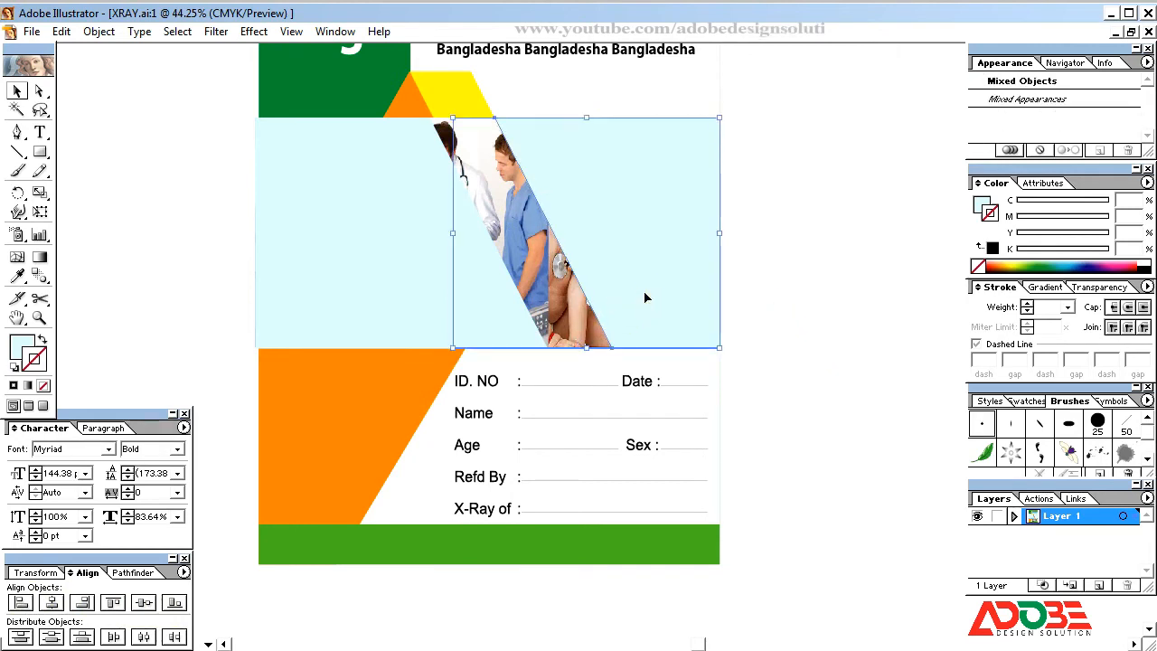
right_click(648, 296)
click(685, 359)
click(800, 360)
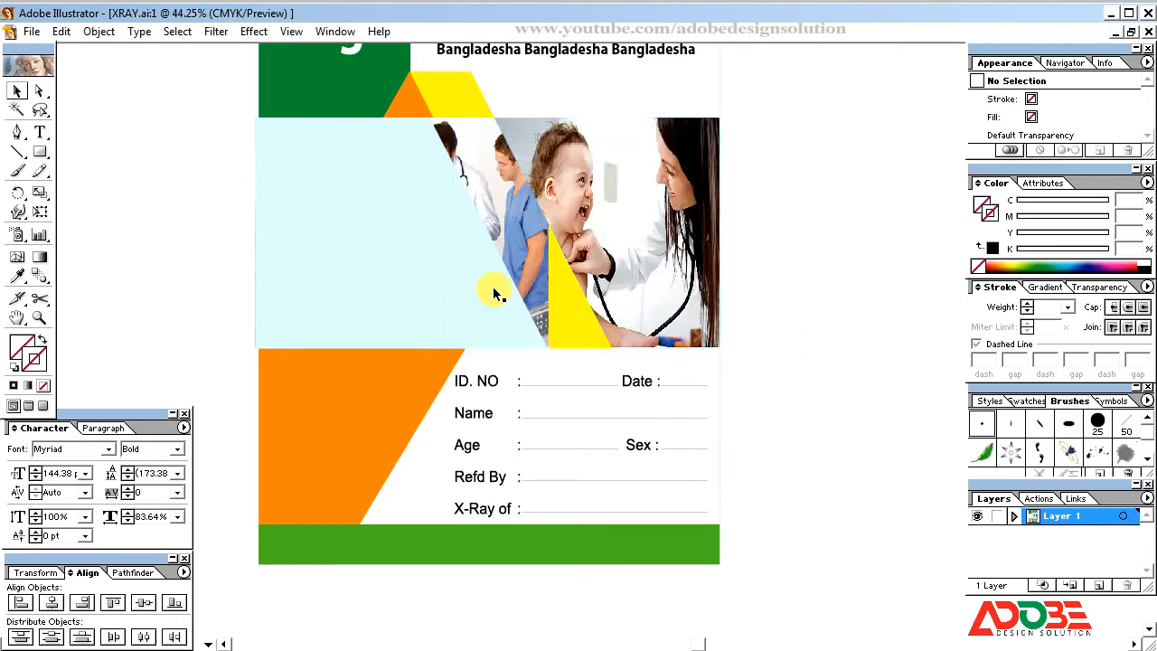
- Align the hospital bed photo and the left pale blue shape by their right edges and make a clipping mask of them
click(515, 226)
click(449, 138)
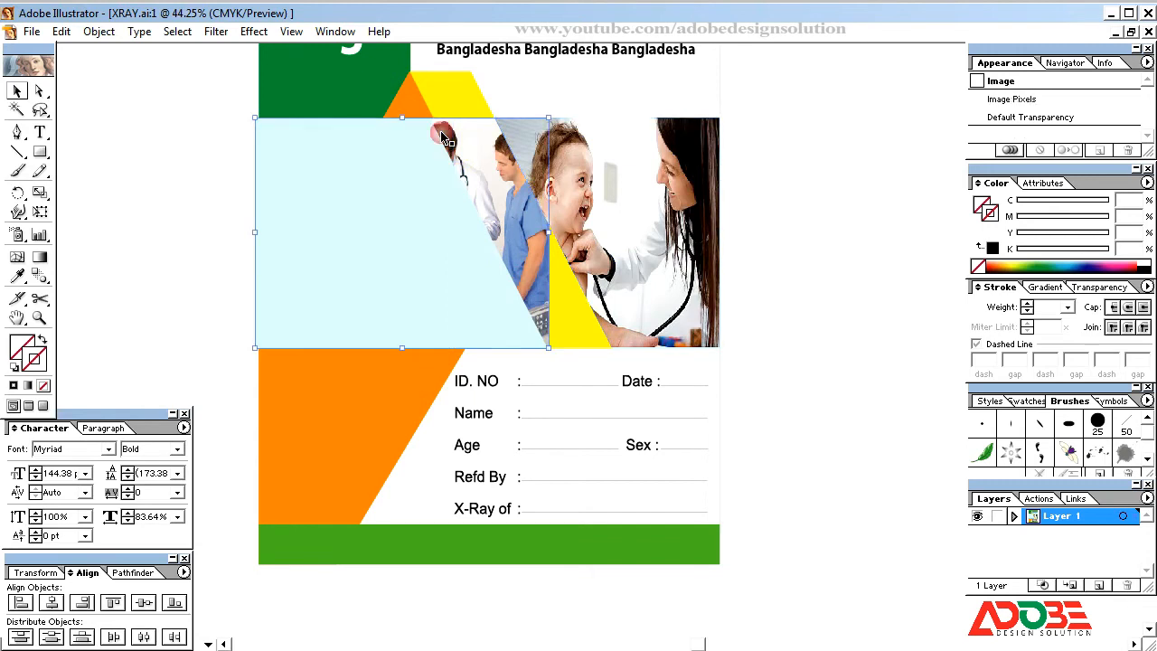
shift+click(385, 173)
click(83, 602)
right_click(349, 264)
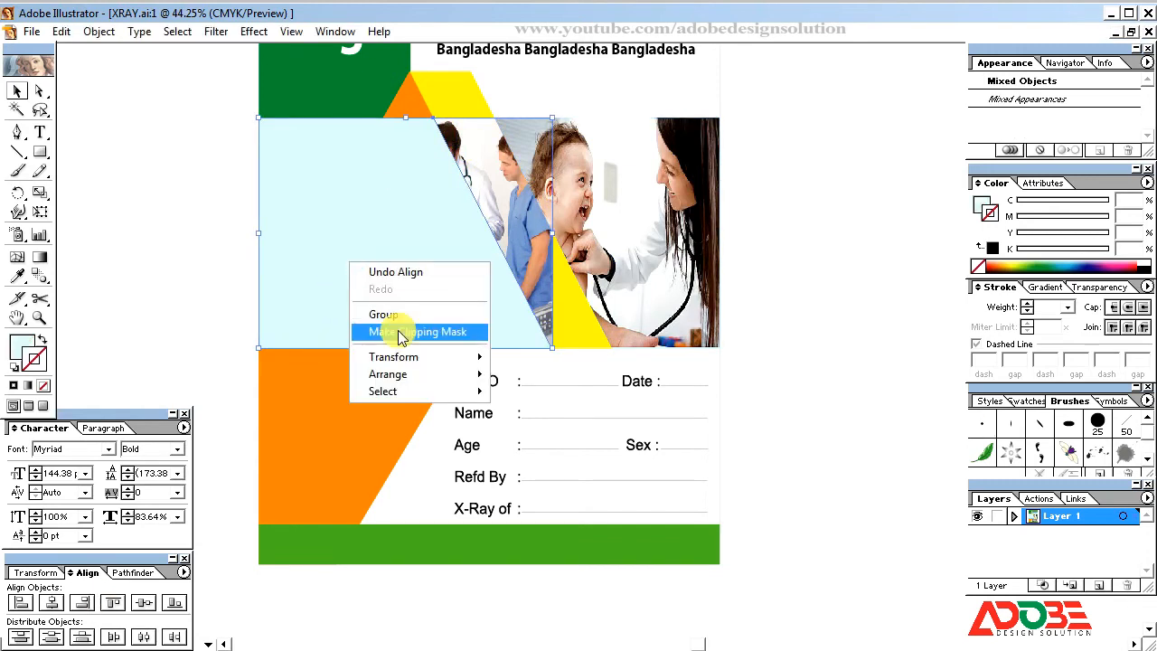
click(402, 333)
click(824, 220)
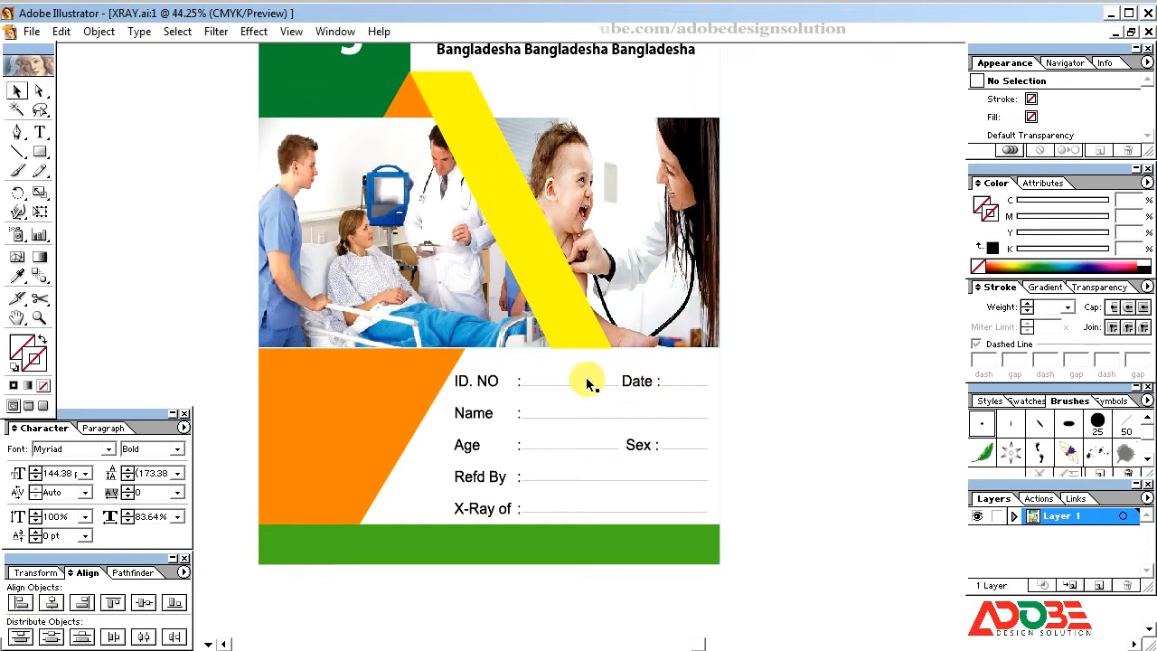
- Duplicate the page-sized dark green background and place the copy edge to edge at the poster's left side as a second page
scroll(482, 384, down, 1)
scroll(757, 374, down, 1)
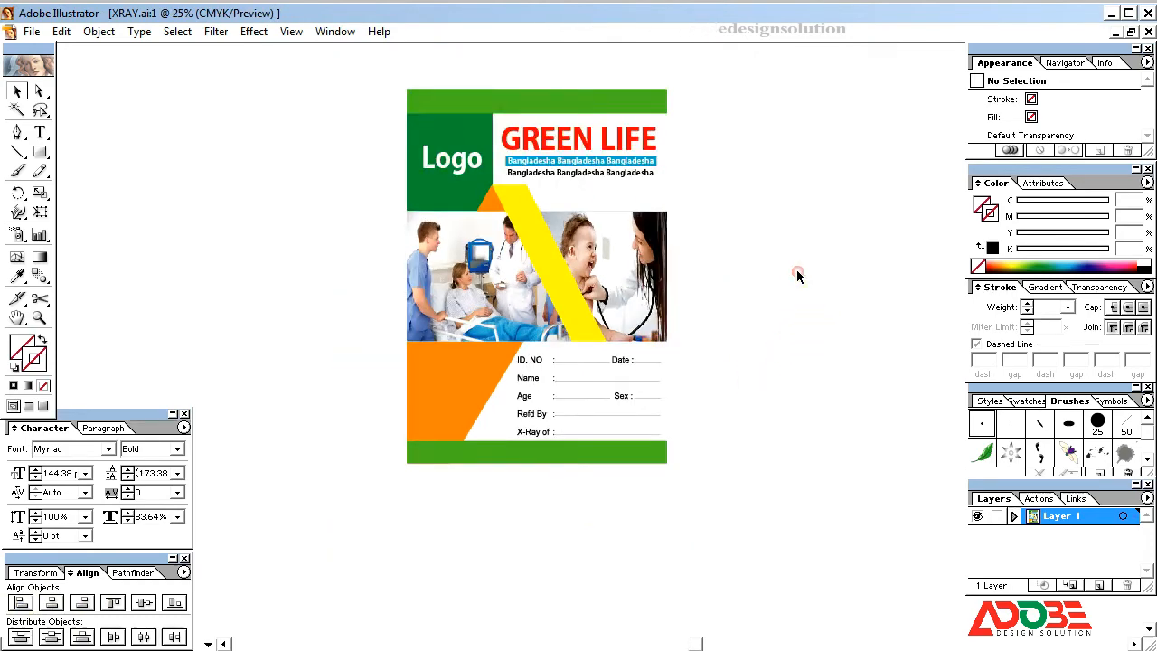
drag(734, 239, 769, 310)
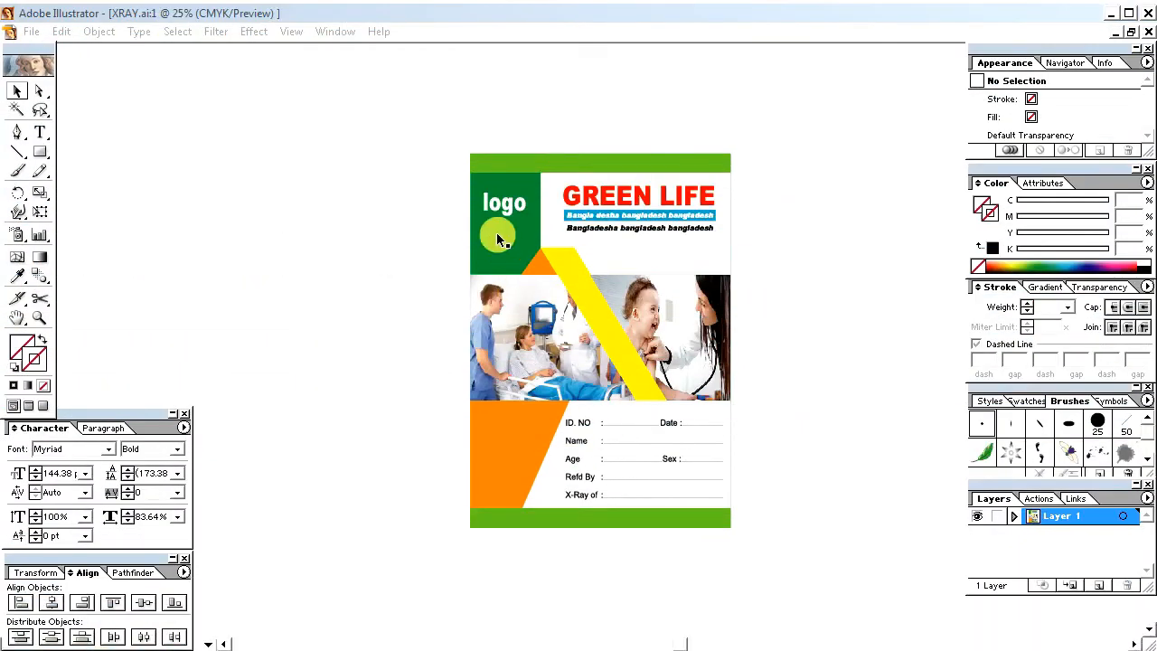
click(499, 240)
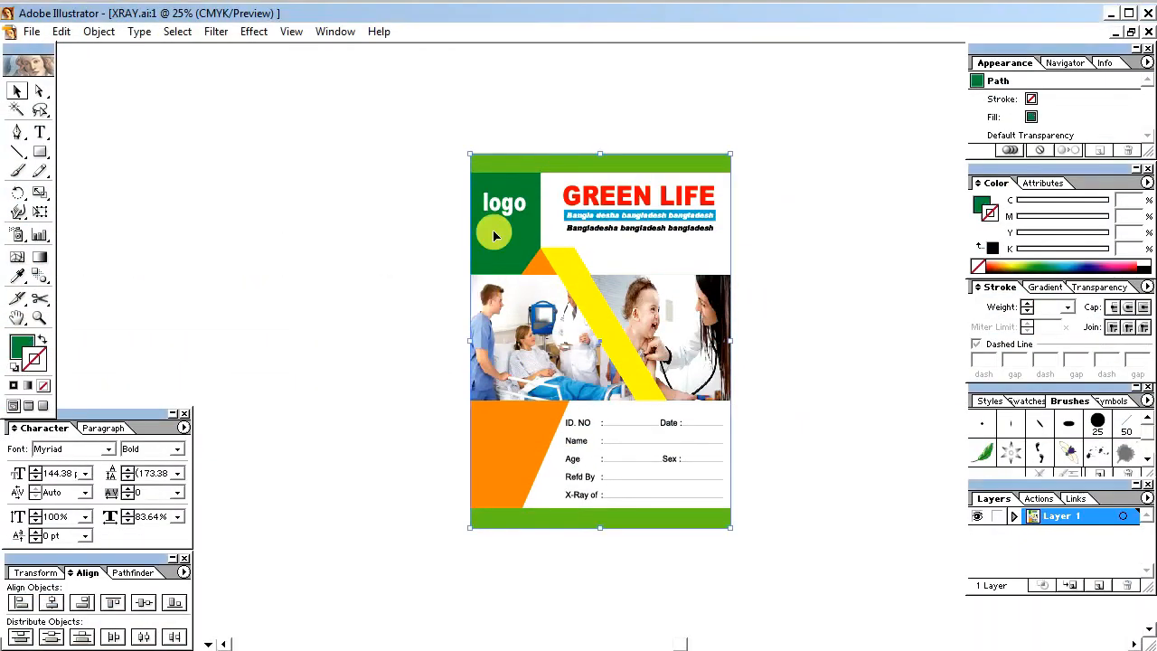
click(878, 366)
click(520, 259)
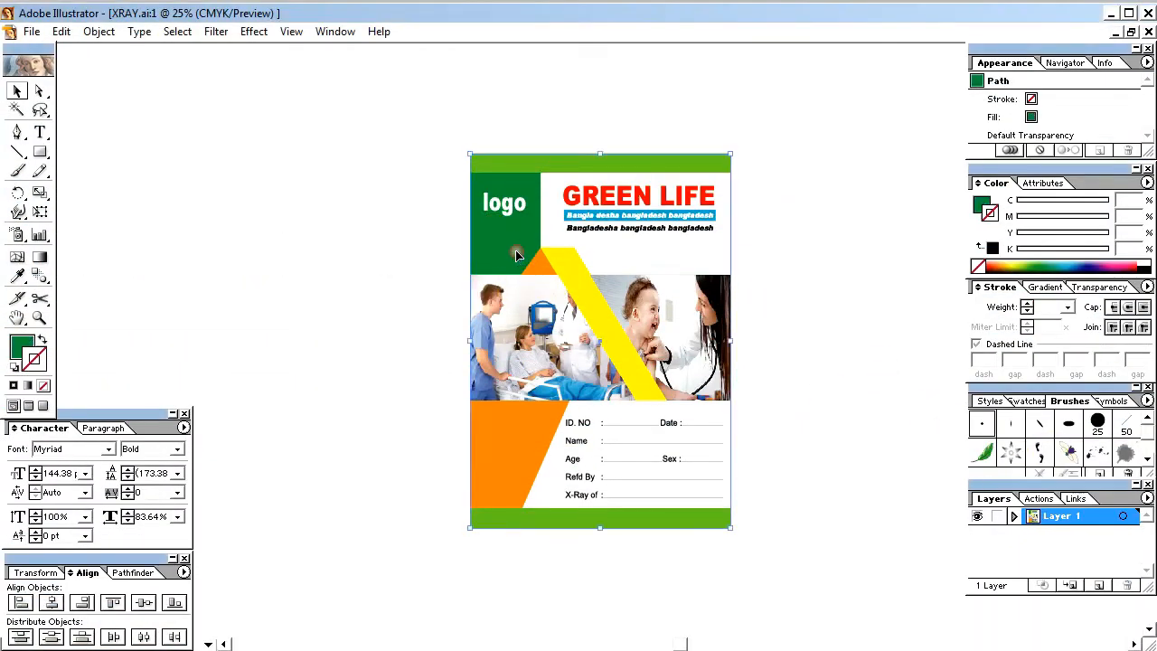
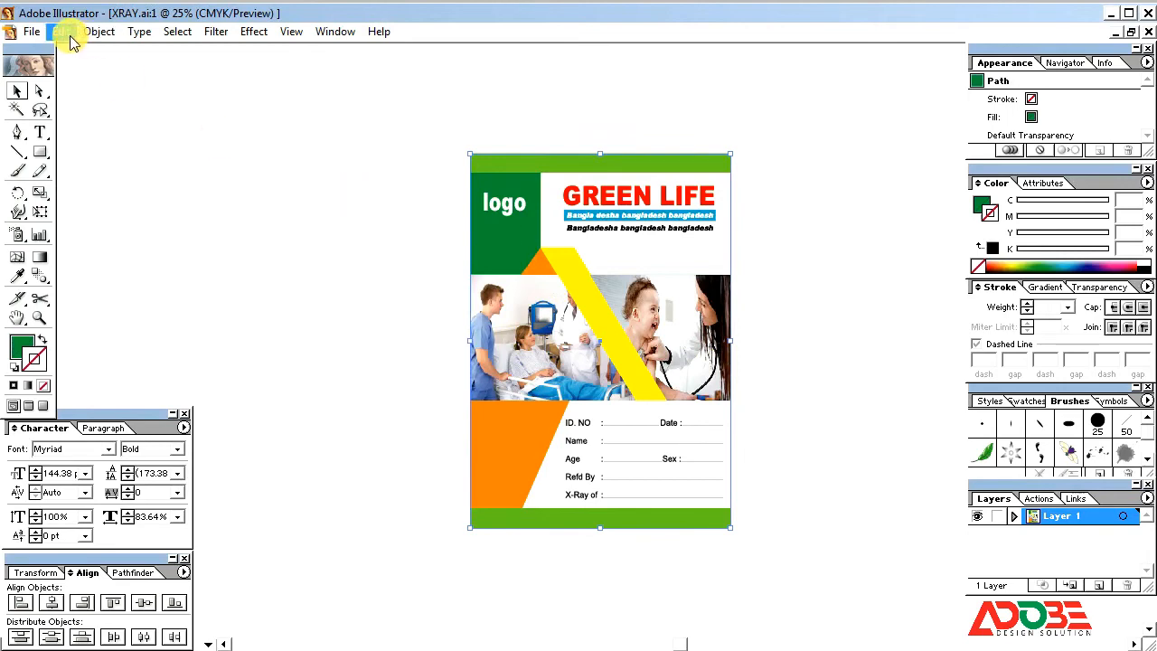
click(98, 31)
mouse_move(62, 30)
click(94, 116)
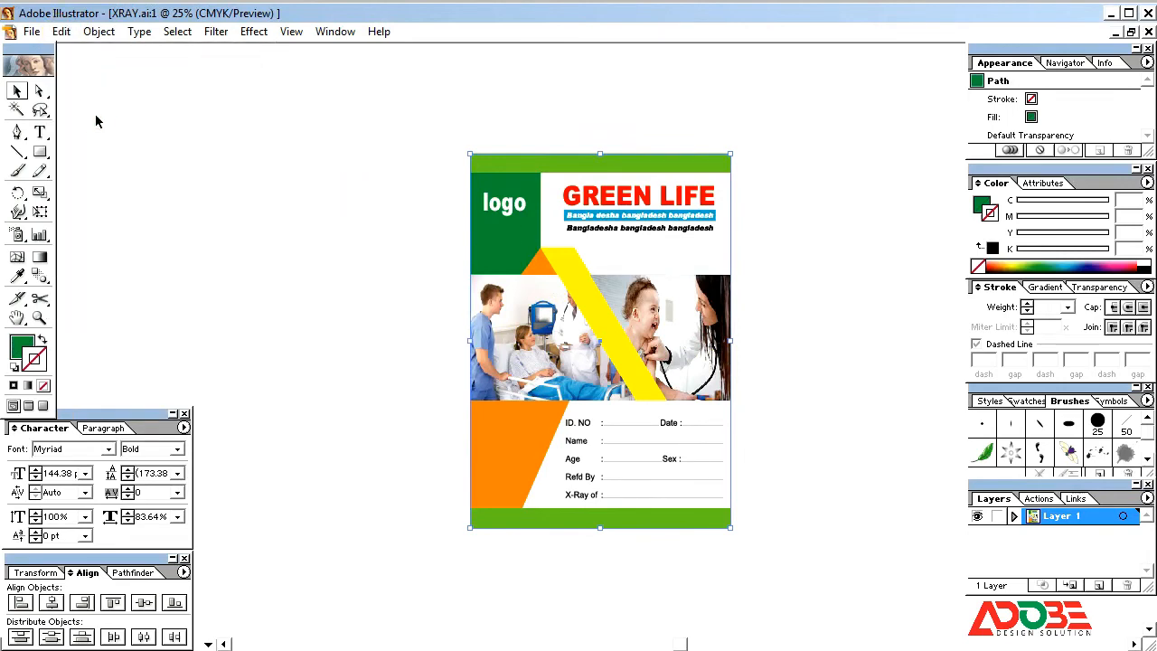
click(61, 31)
click(124, 148)
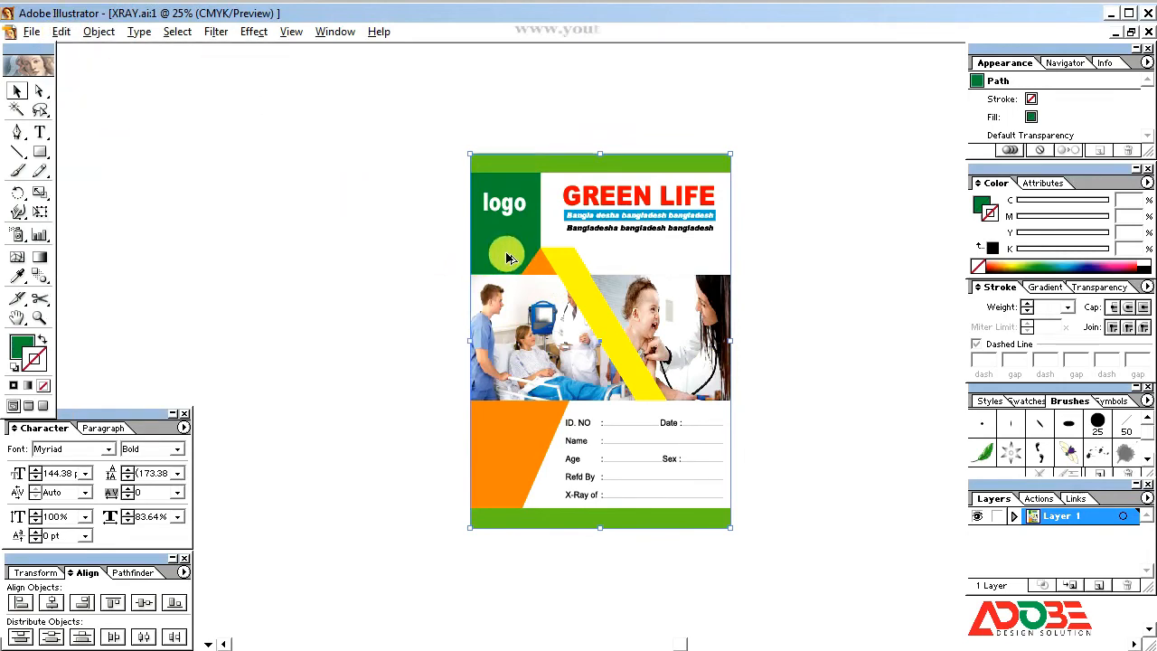
drag(508, 262, 249, 261)
click(795, 298)
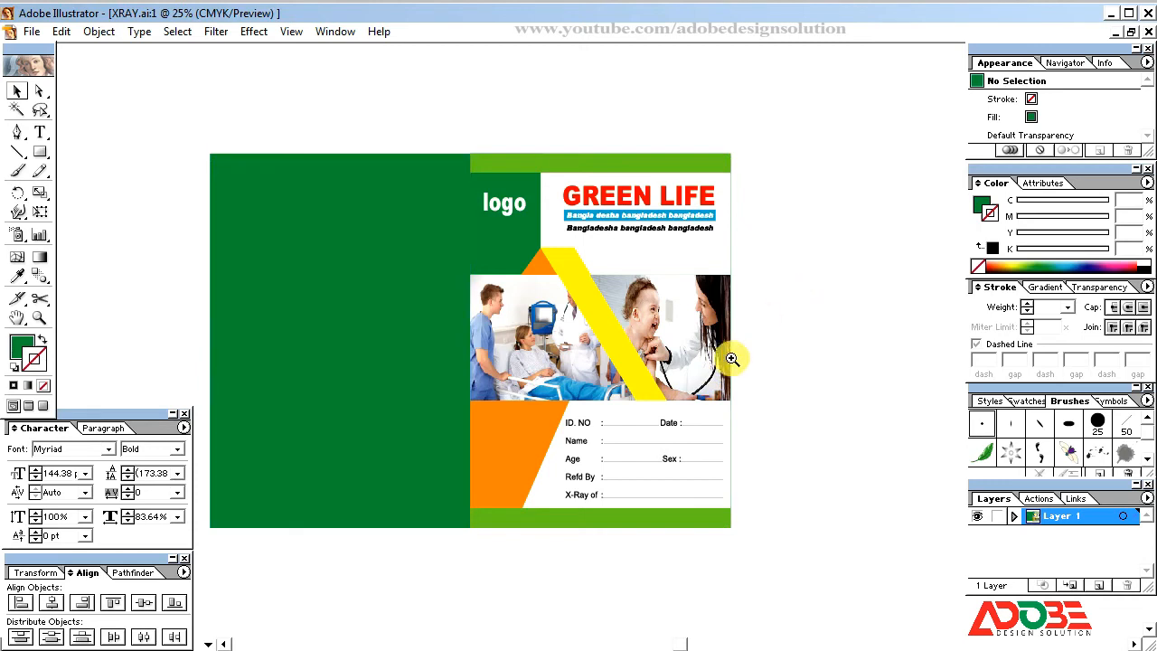
- Copy the top and bottom light green strips onto the dark green page and align them with its left edge
drag(772, 358, 866, 353)
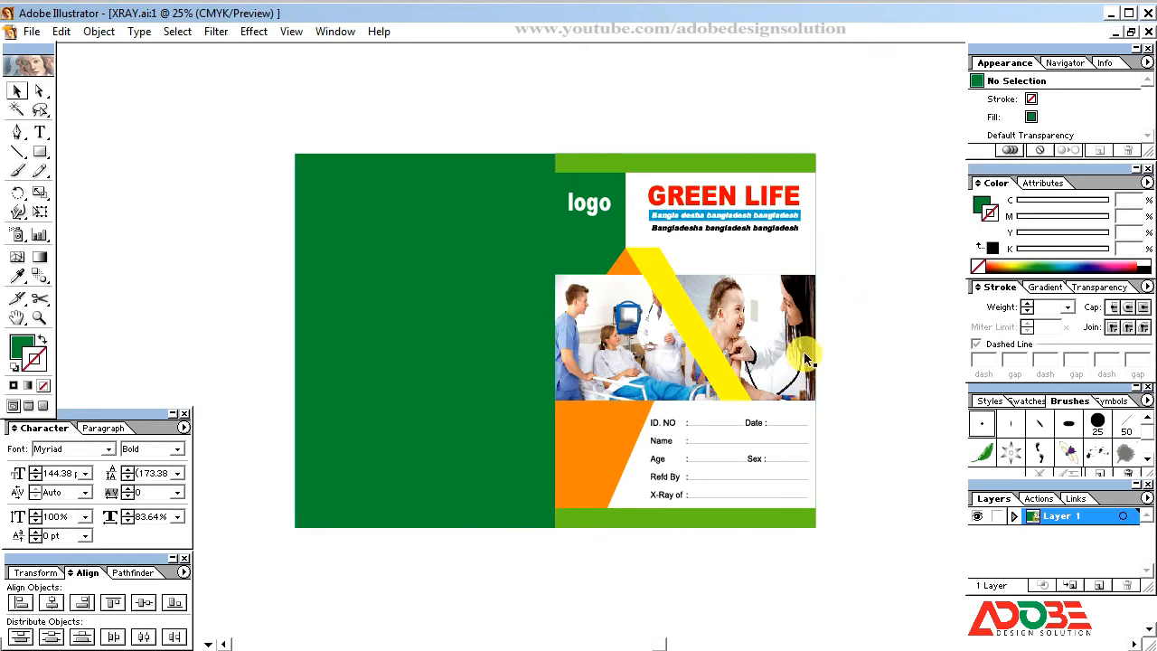
click(638, 167)
shift+click(620, 523)
drag(620, 530, 434, 530)
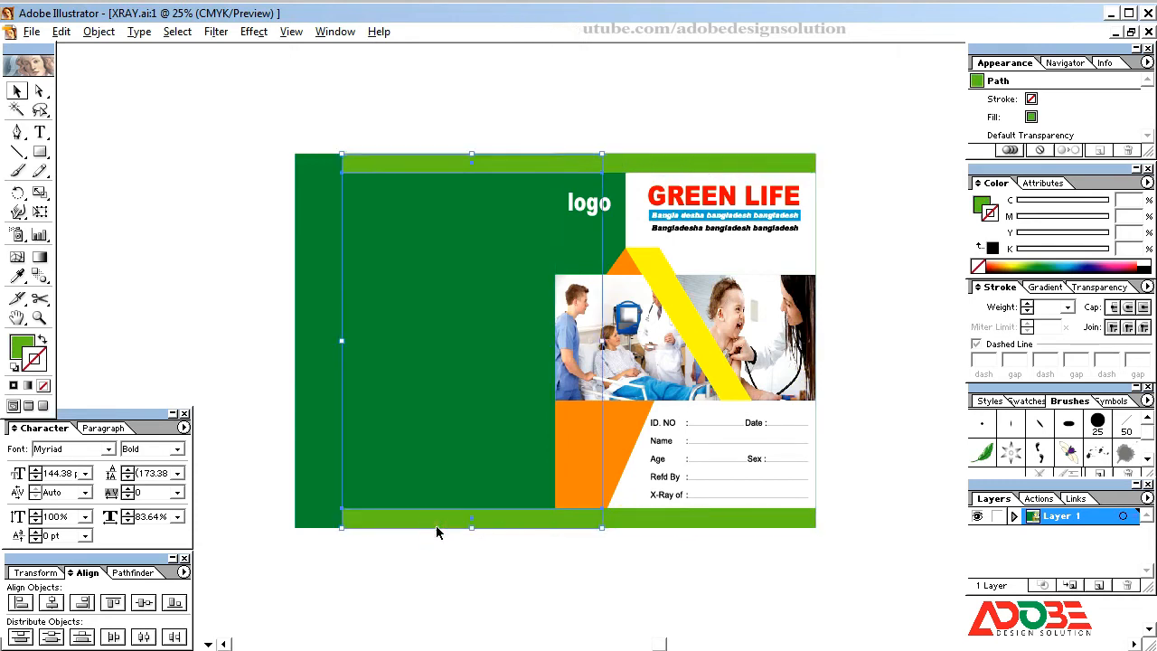
shift+click(309, 466)
click(20, 603)
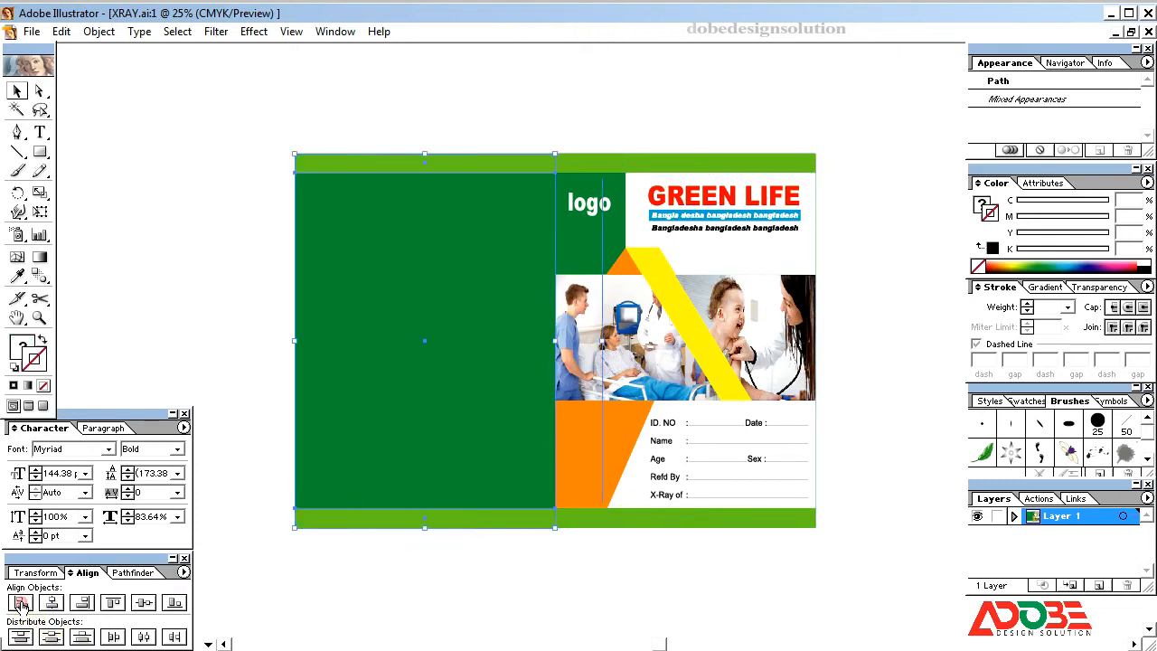
click(449, 607)
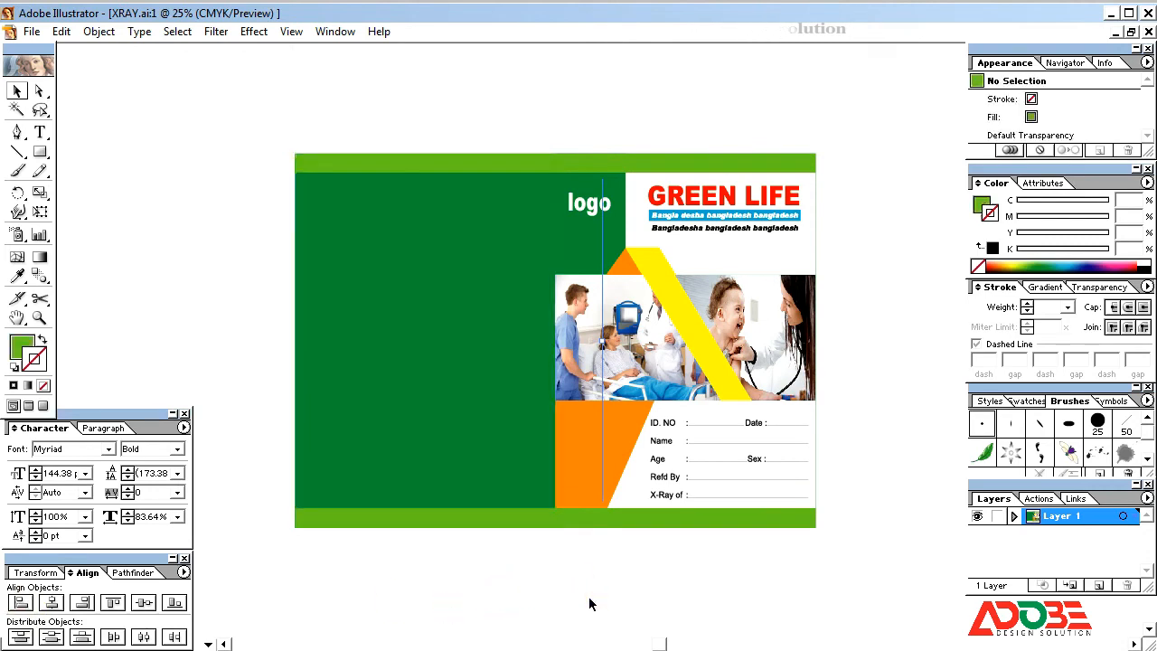
- Stretch the dark green page's bottom light green strip upward to about twice its height
drag(292, 134, 875, 575)
key(Tab)
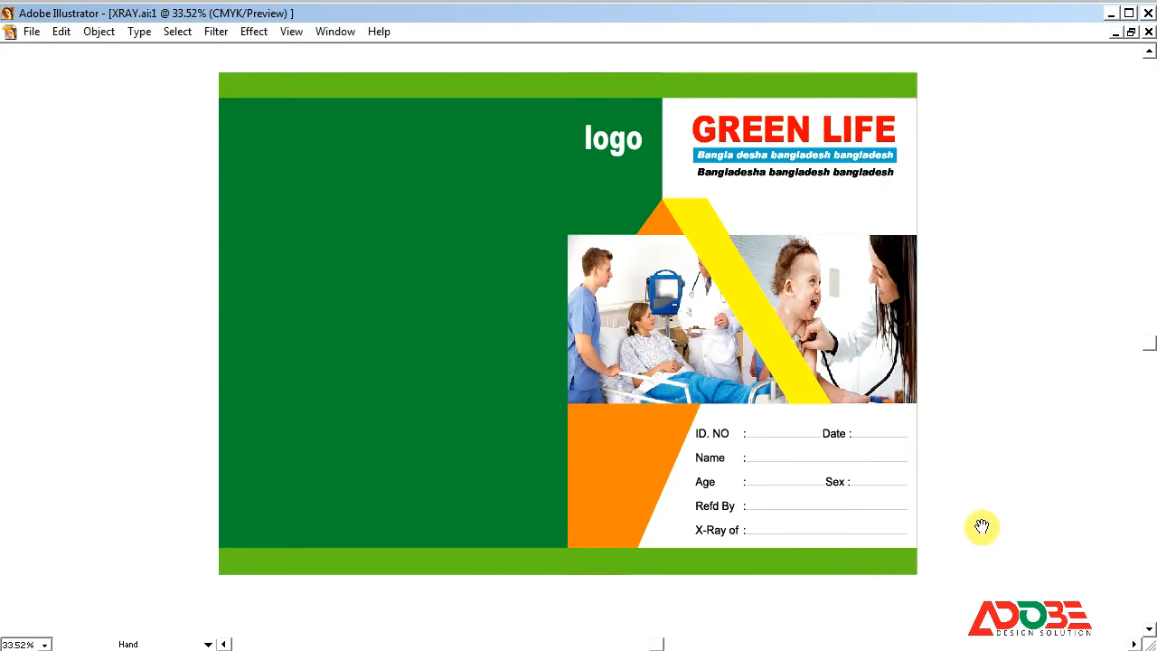
drag(981, 526, 961, 496)
drag(966, 399, 949, 447)
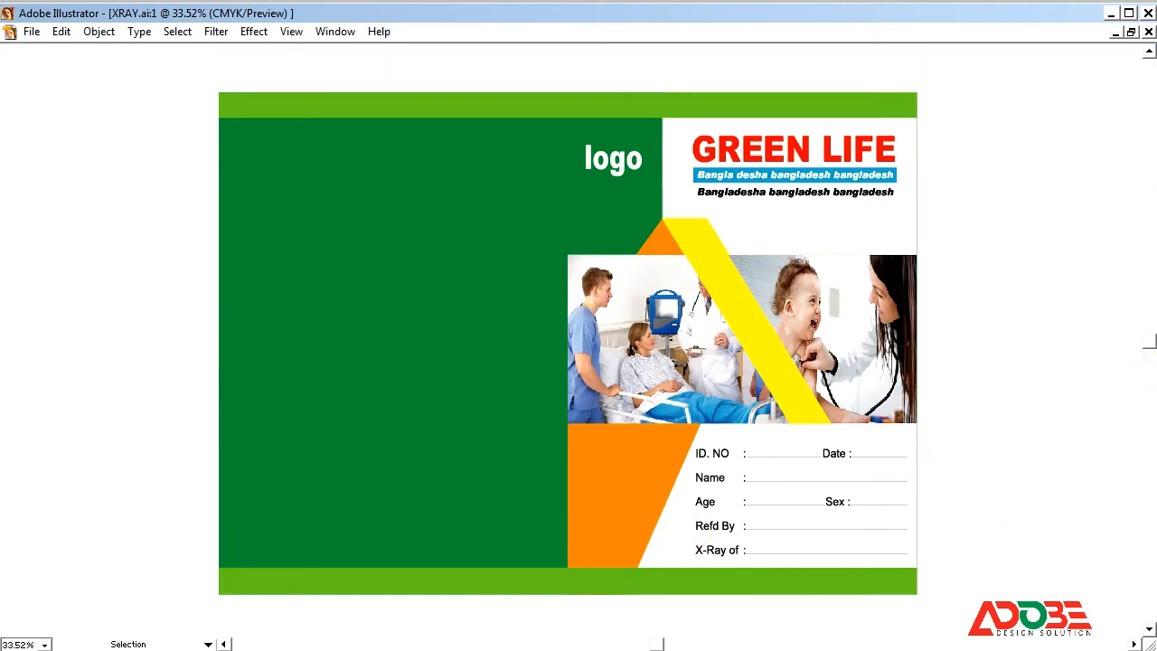
key(Tab)
click(510, 591)
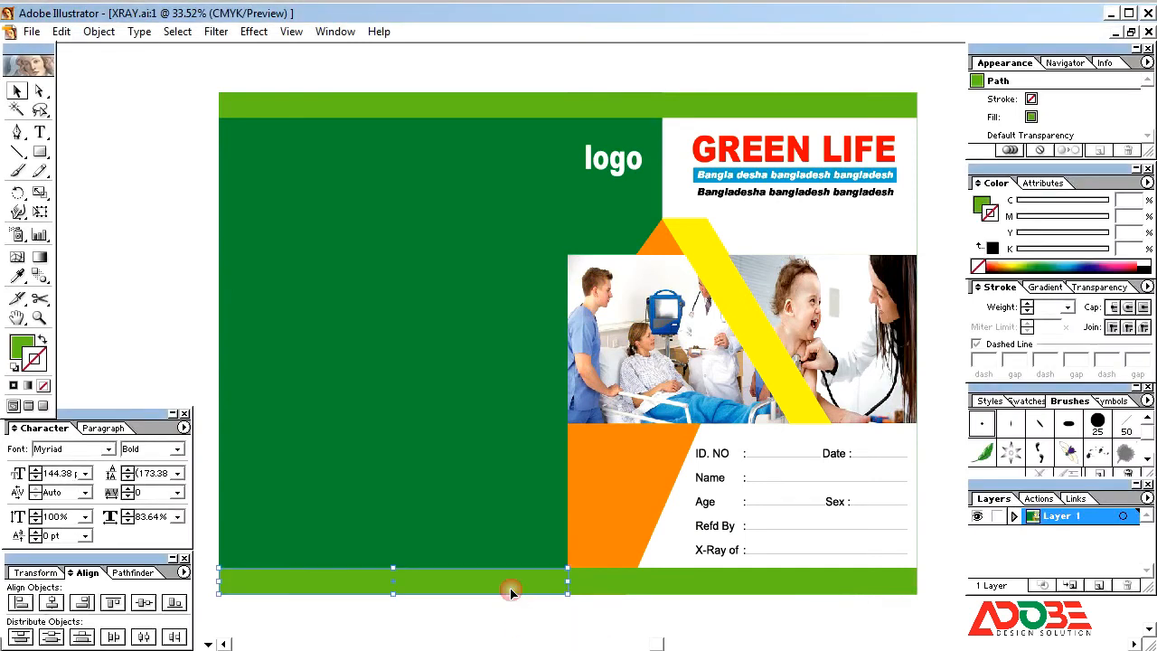
drag(387, 566, 386, 544)
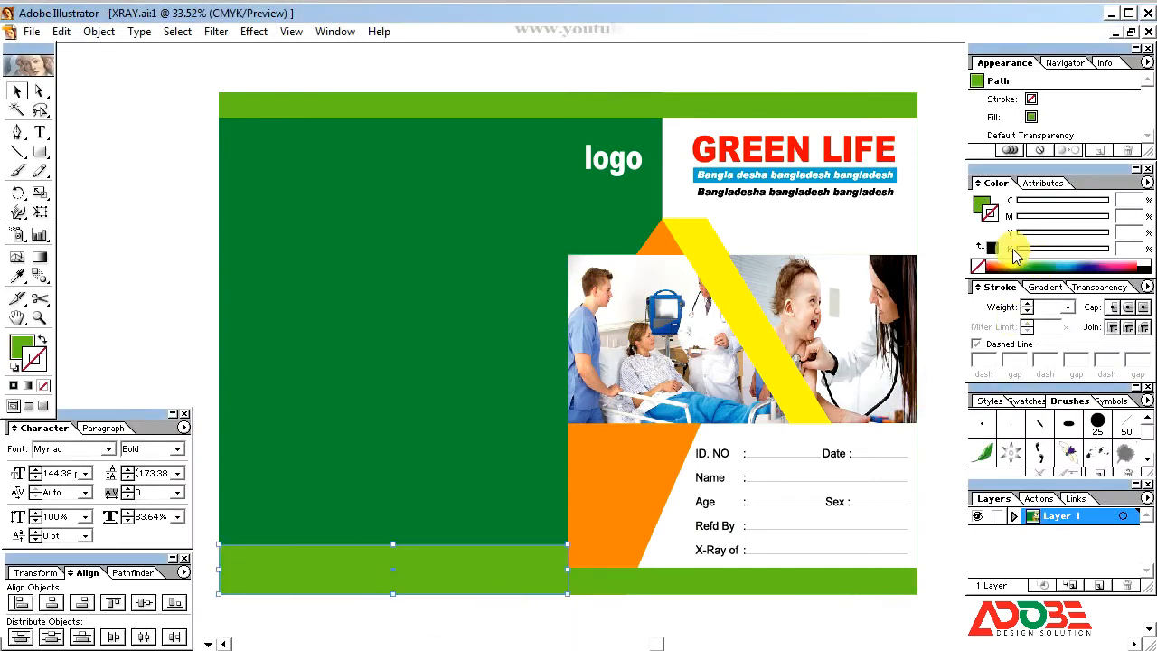
- Fill the dark green page's bottom strip with orange, C 0, M 50, Y 100, K 0
click(982, 206)
drag(1063, 227, 925, 238)
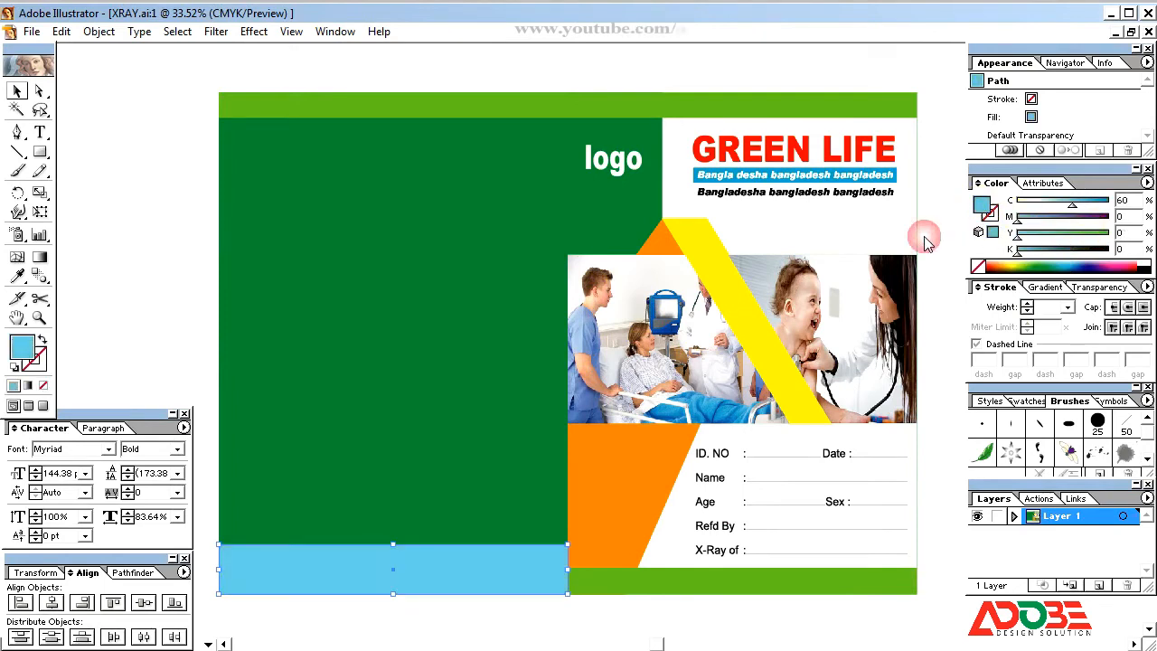
drag(1072, 202, 1109, 219)
drag(1017, 236, 1139, 235)
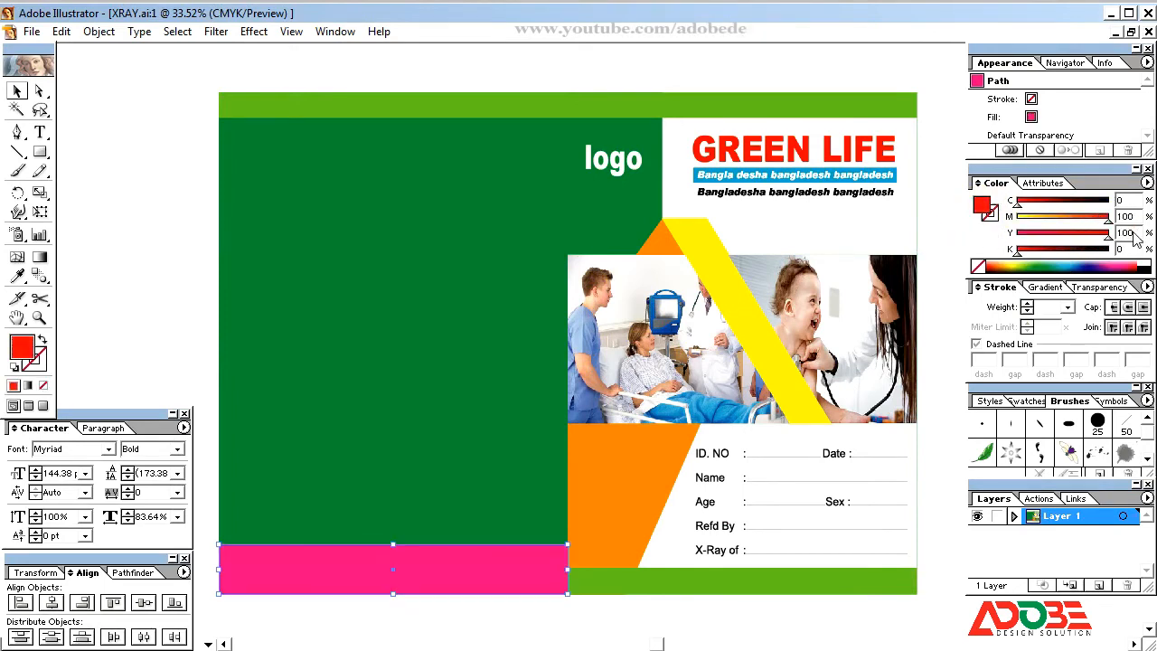
text(50)
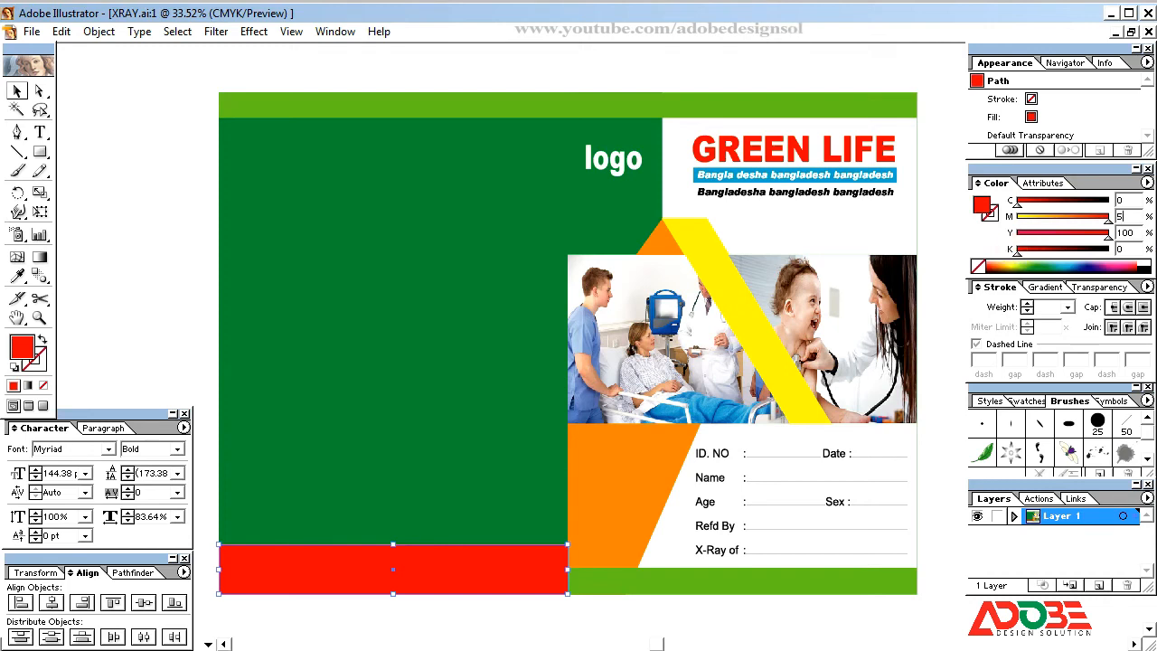
key(Return)
click(623, 610)
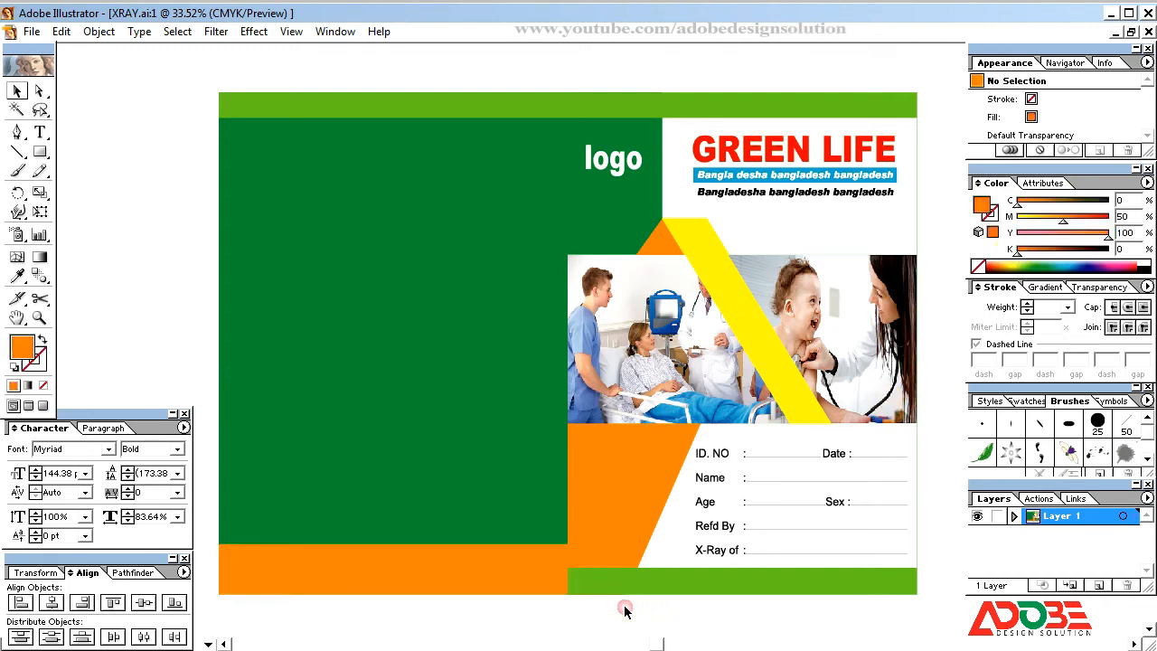
- Draw a narrow upright dark green rectangle across the orange strip, extending past its upper and lower edges
click(466, 571)
click(340, 390)
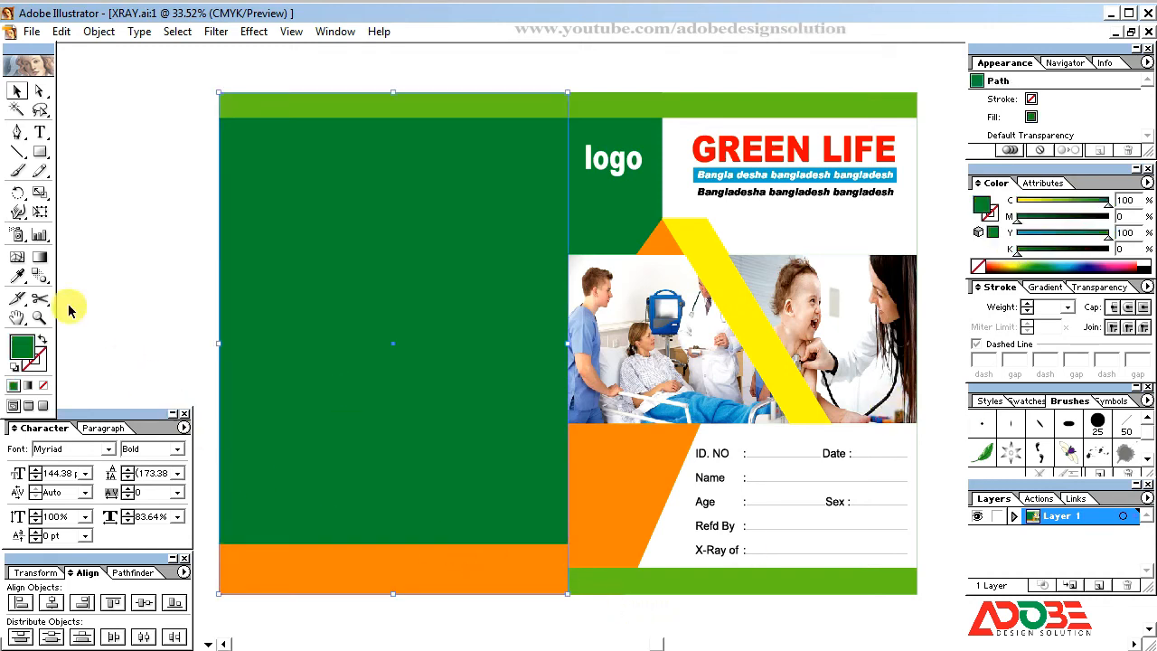
click(39, 152)
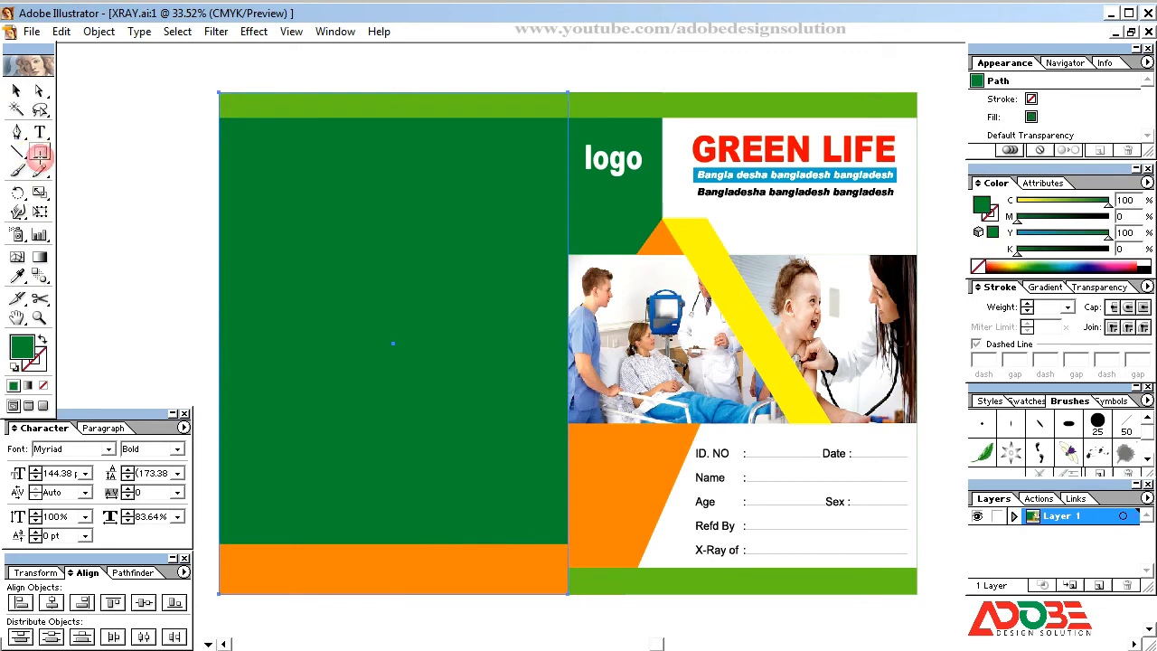
drag(411, 525, 457, 569)
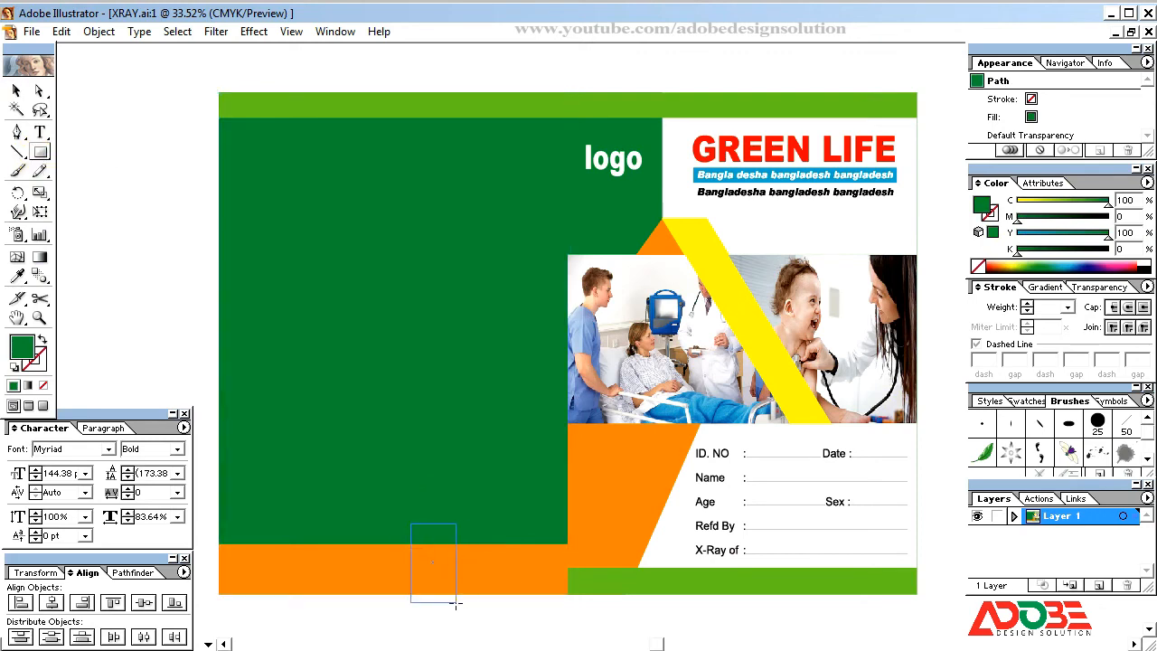
drag(438, 613, 439, 617)
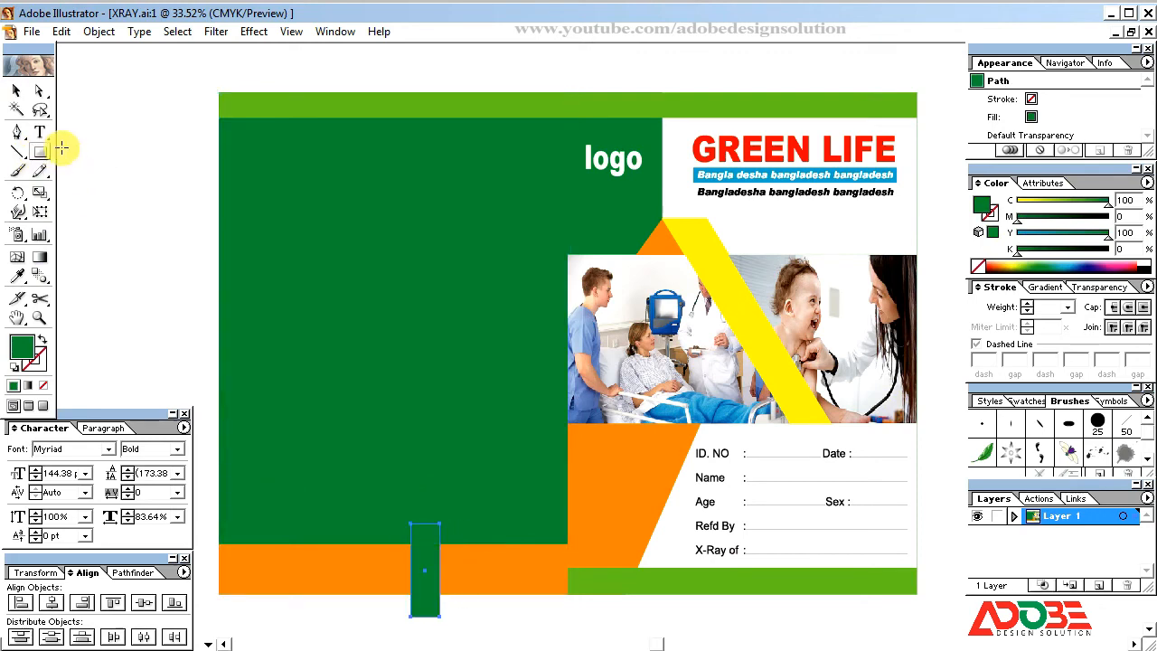
click(17, 90)
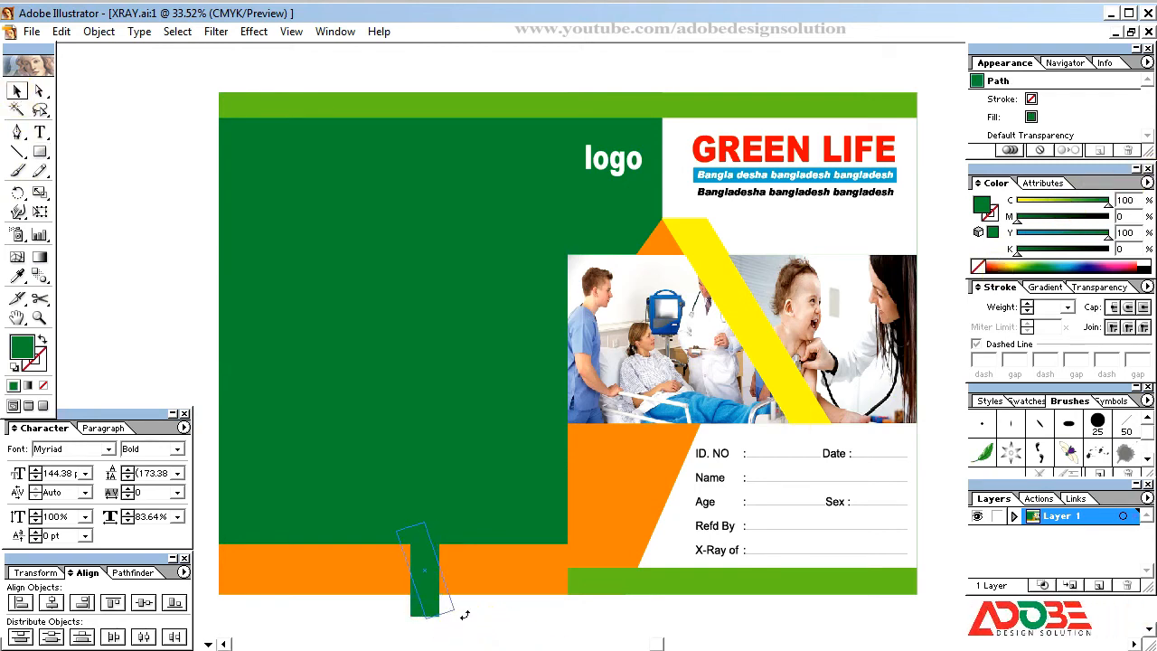
- Tilt the narrow dark green rectangle so it slants down to the right across the back page's orange strip
mouse_move(468, 613)
mouse_down()
mouse_move(450, 608)
mouse_move(481, 597)
mouse_up()
click(514, 624)
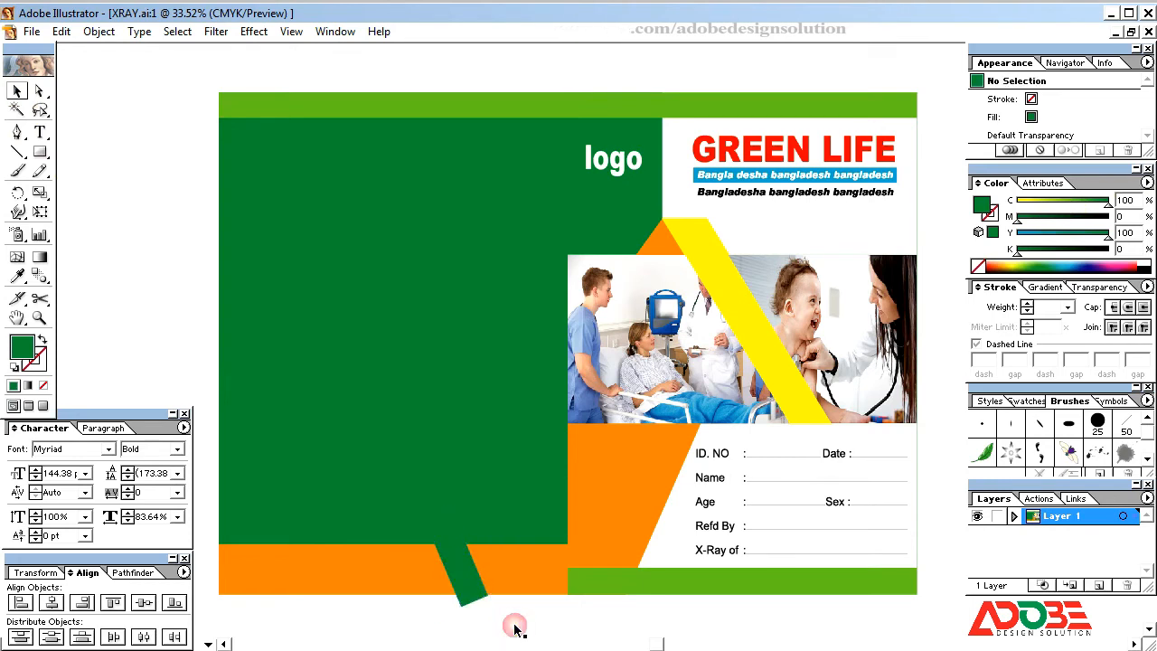
click(463, 582)
shift+click(406, 571)
click(473, 620)
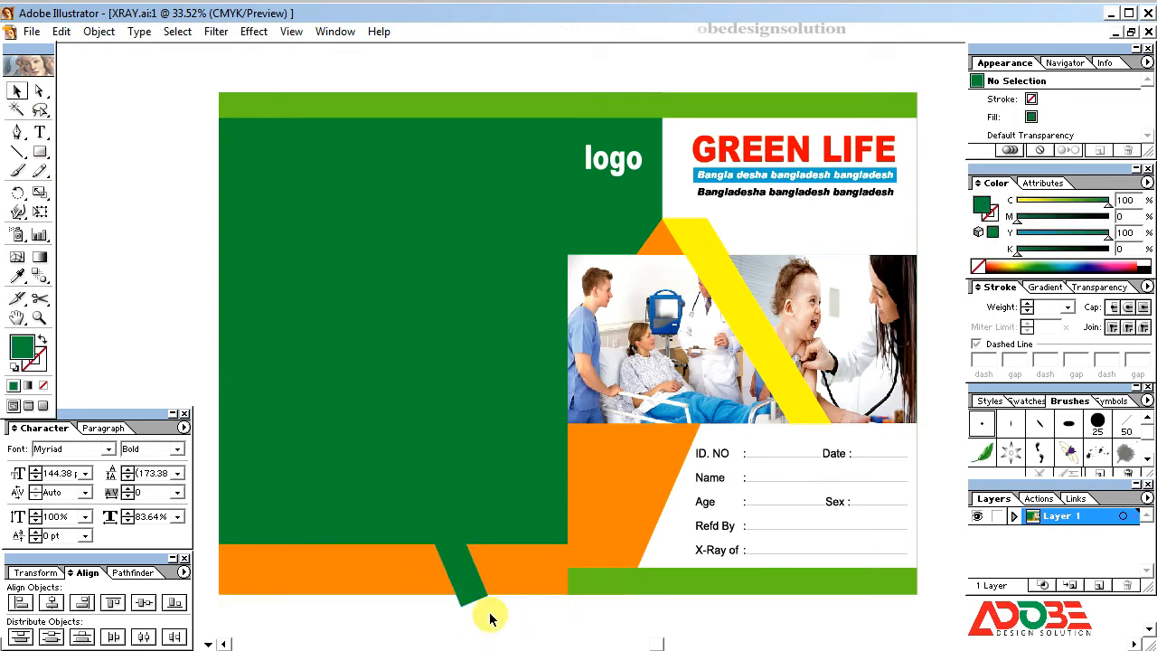
click(497, 572)
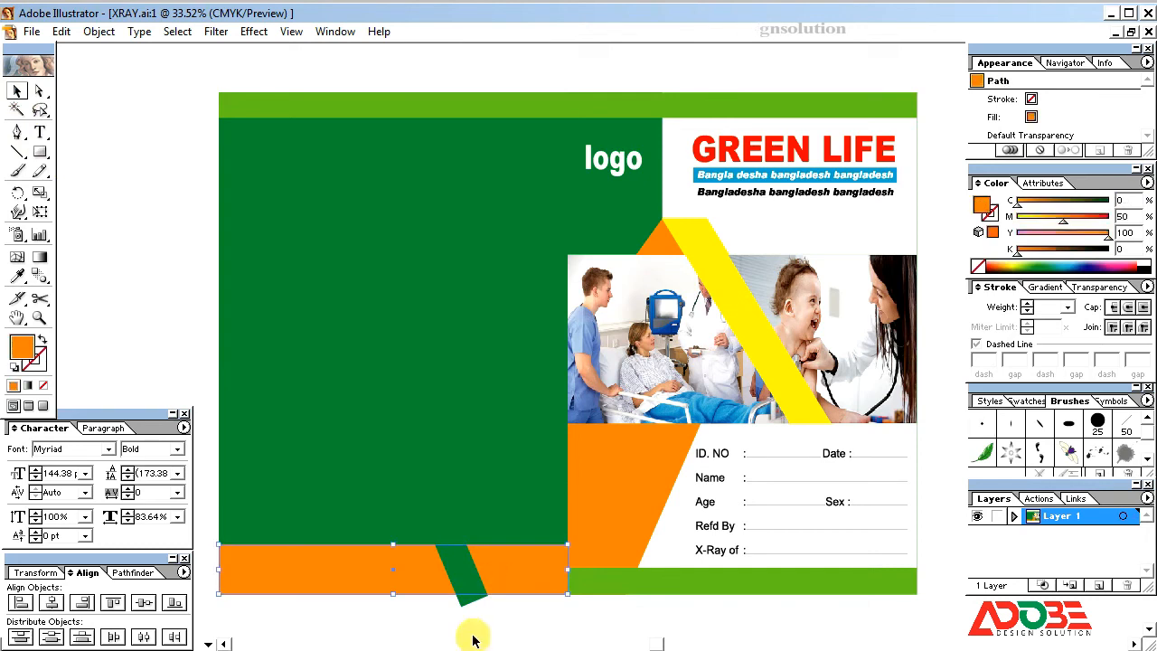
click(490, 622)
- Fill the tilted rectangle with yellow, C 0, M 0, Y 100, K 0
click(466, 592)
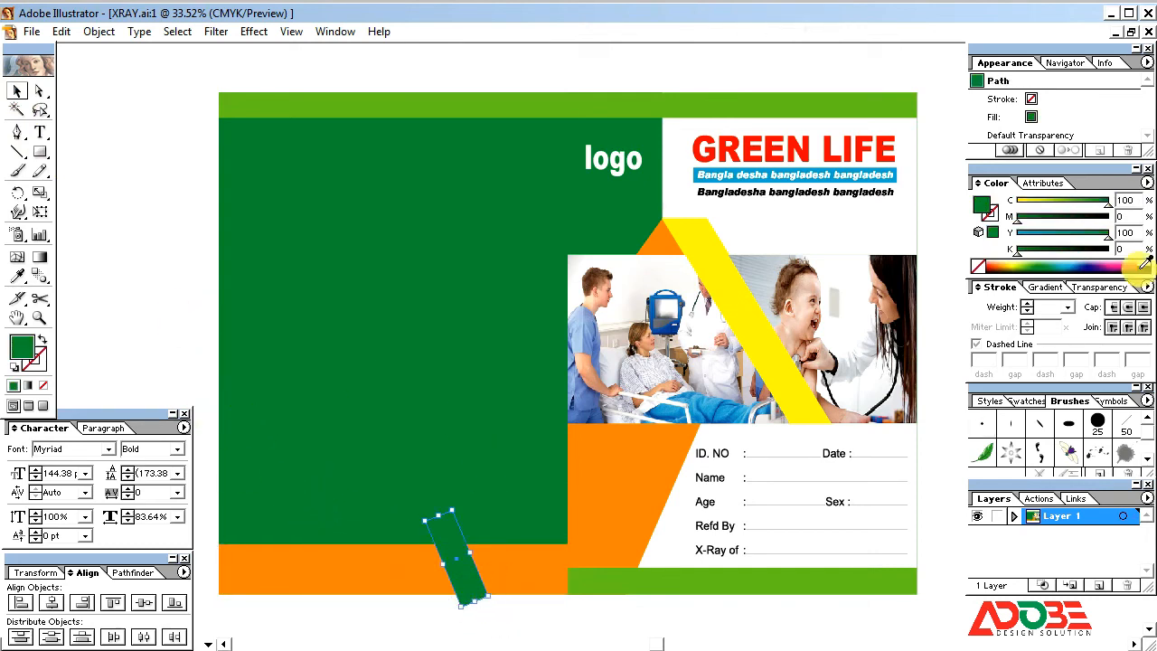
drag(1045, 207, 873, 202)
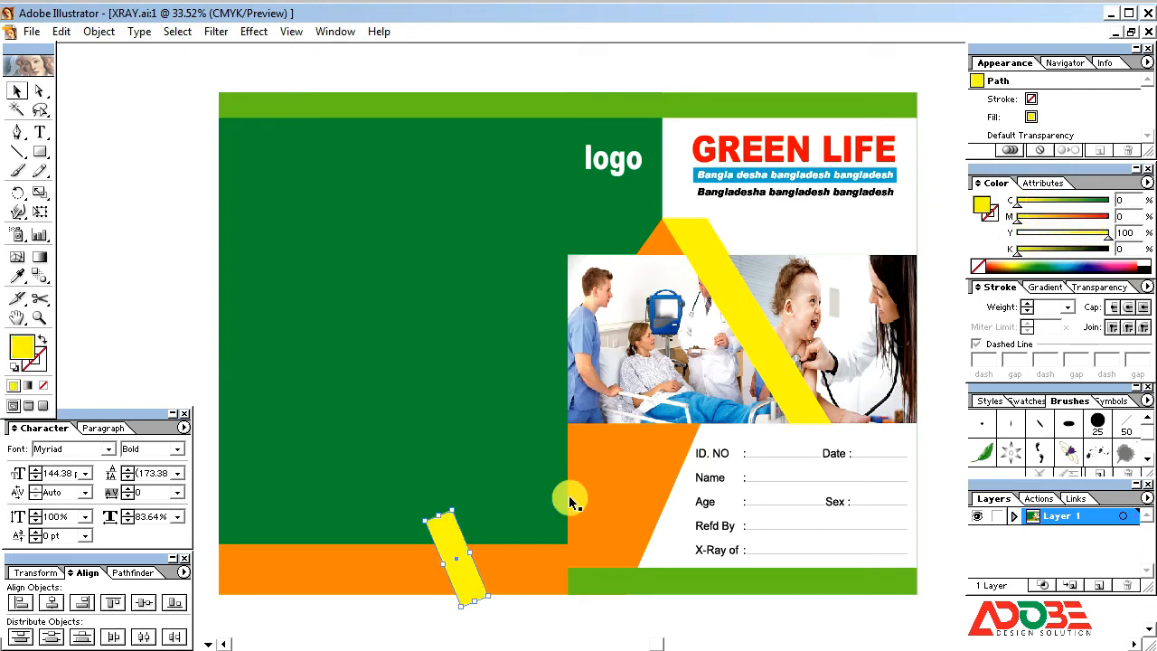
click(514, 614)
- Cut the tilted yellow bar's upper end horizontally by dividing it along a drawn line, ungrouping, and deleting the piece above
drag(560, 600, 548, 545)
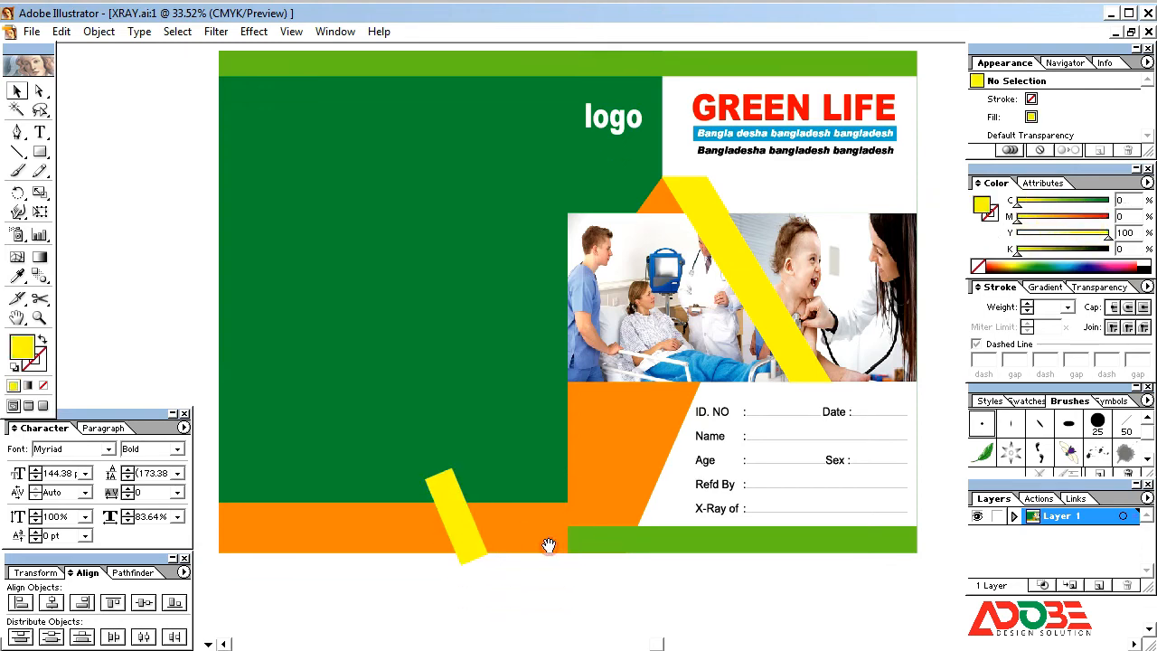
click(17, 152)
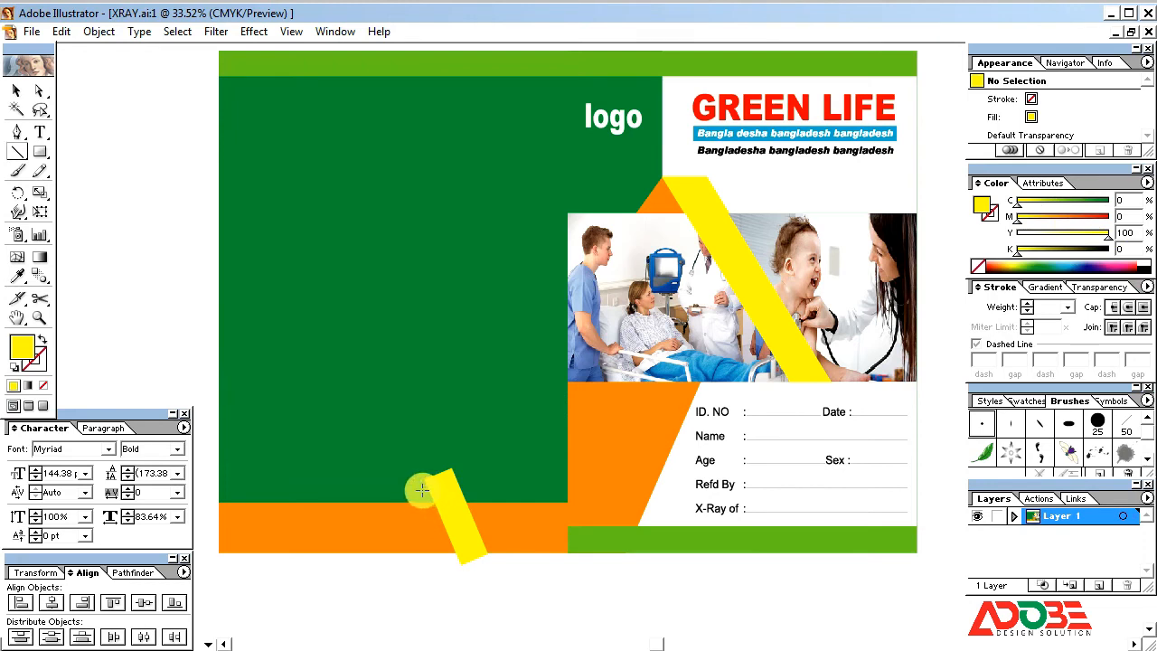
drag(494, 481, 495, 481)
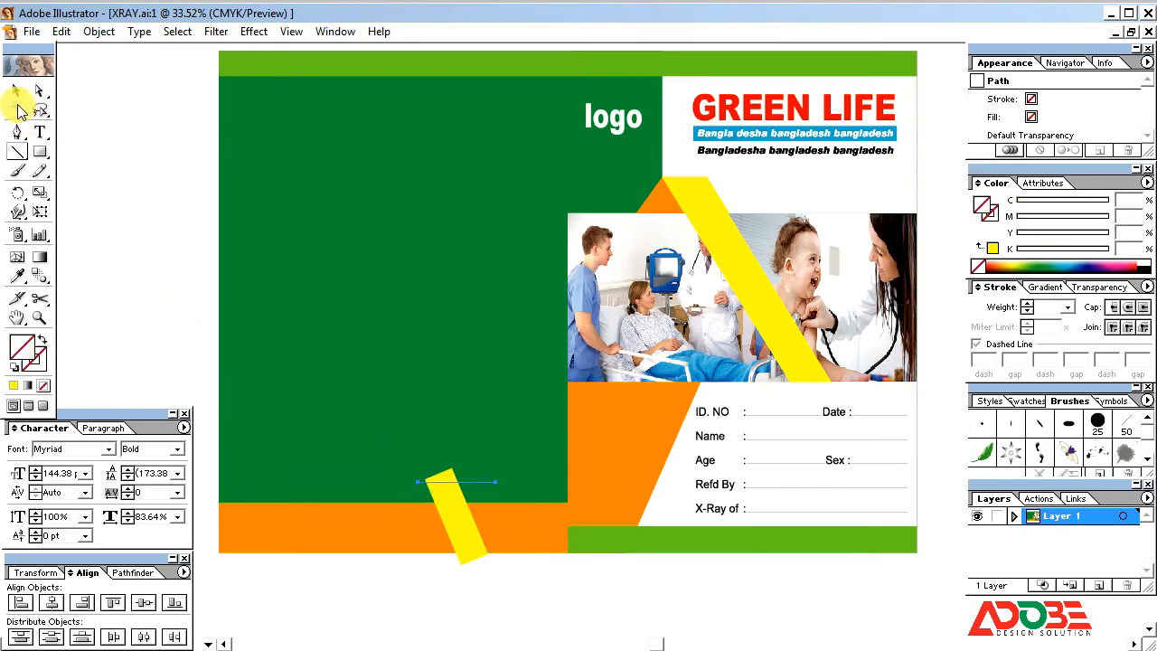
click(16, 93)
shift+click(451, 506)
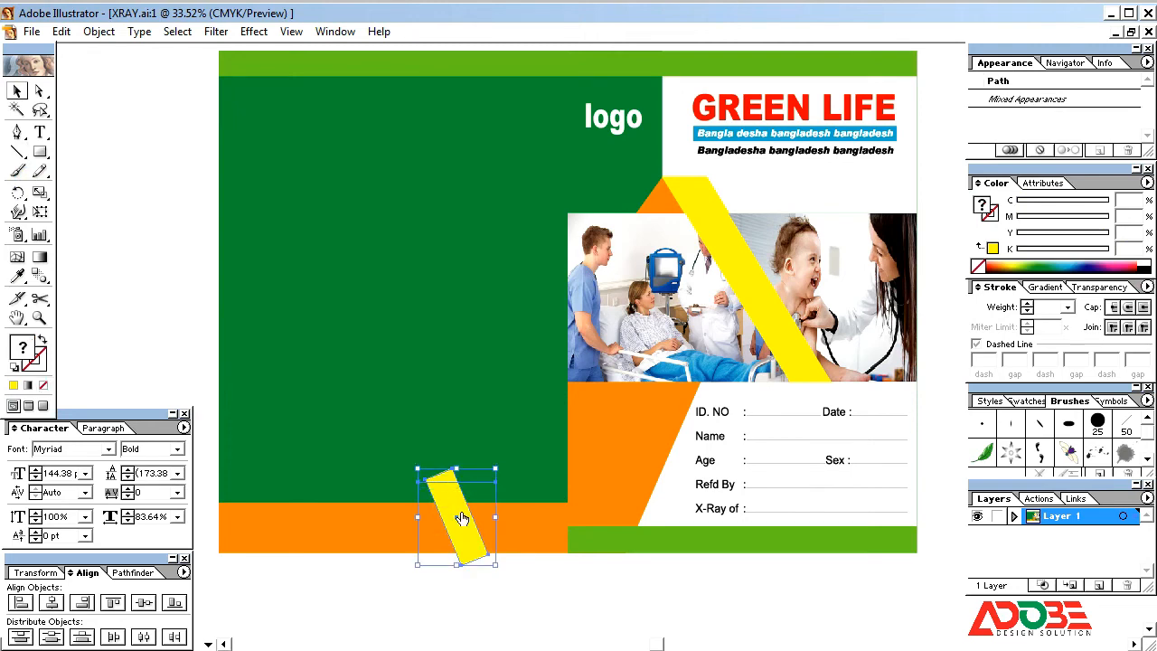
click(144, 573)
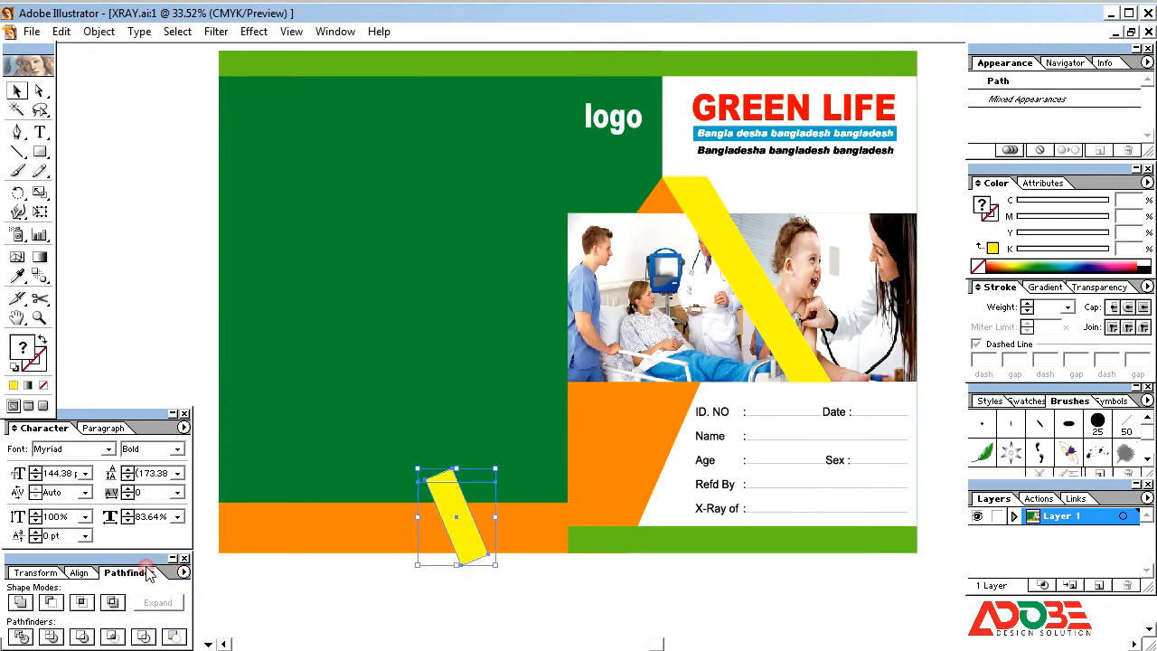
click(19, 638)
right_click(457, 497)
click(485, 551)
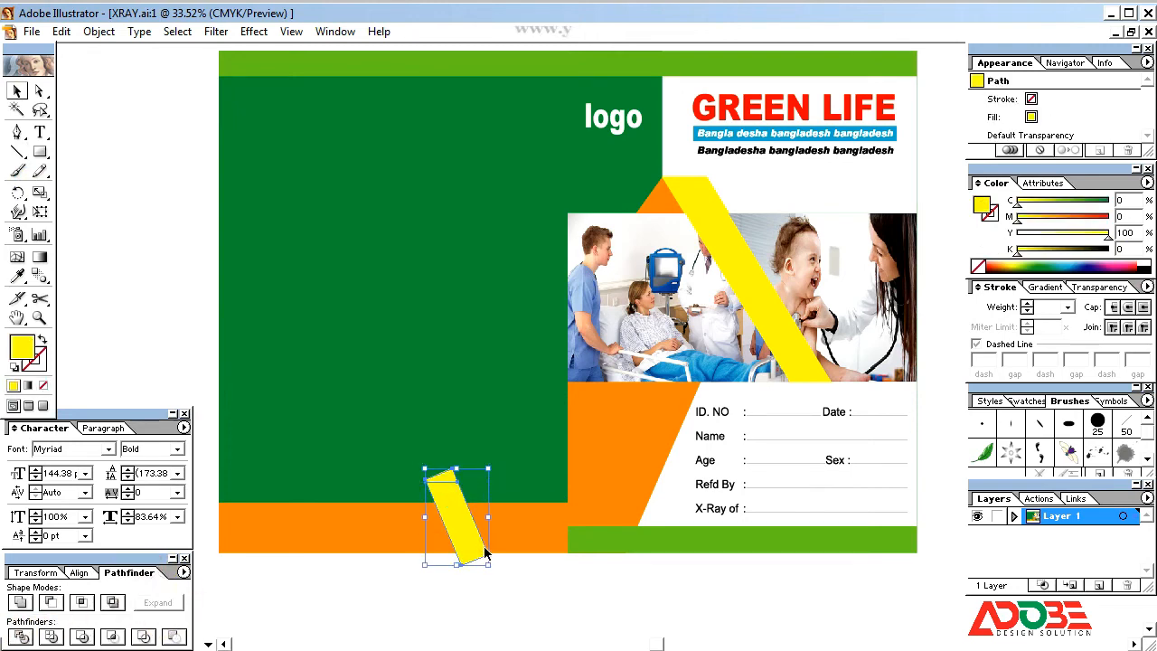
shift+click(462, 520)
key(Delete)
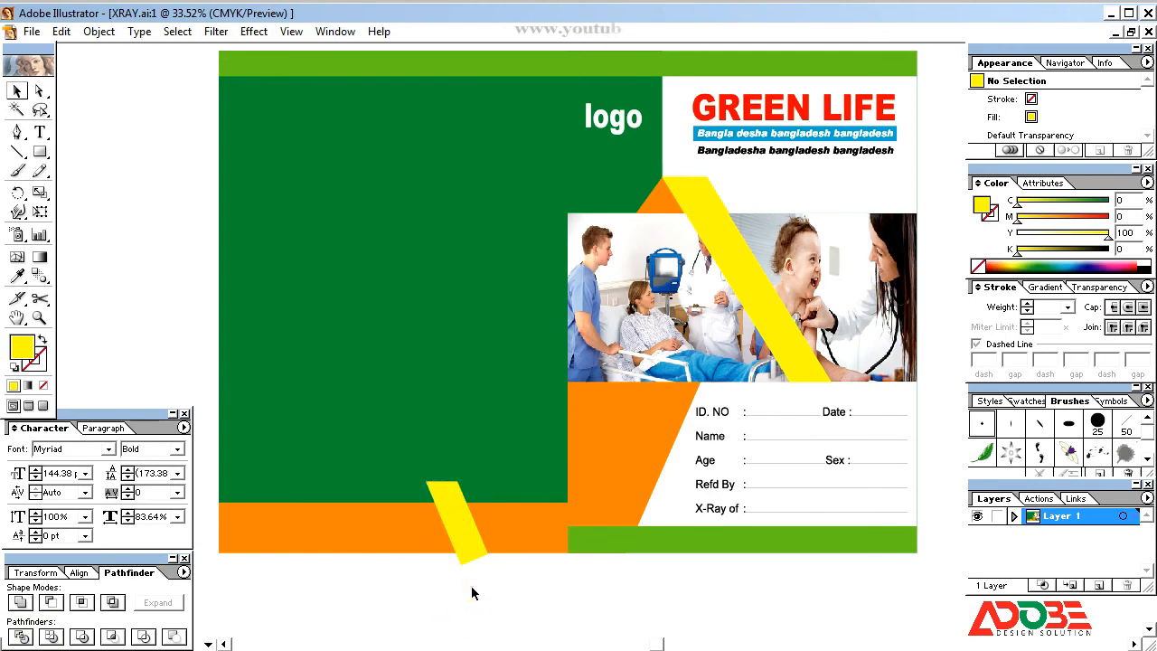
- Trim the yellow bar's lower end flush with the page's bottom edge, using a horizontal line and Divide, and delete the overhanging piece
click(494, 533)
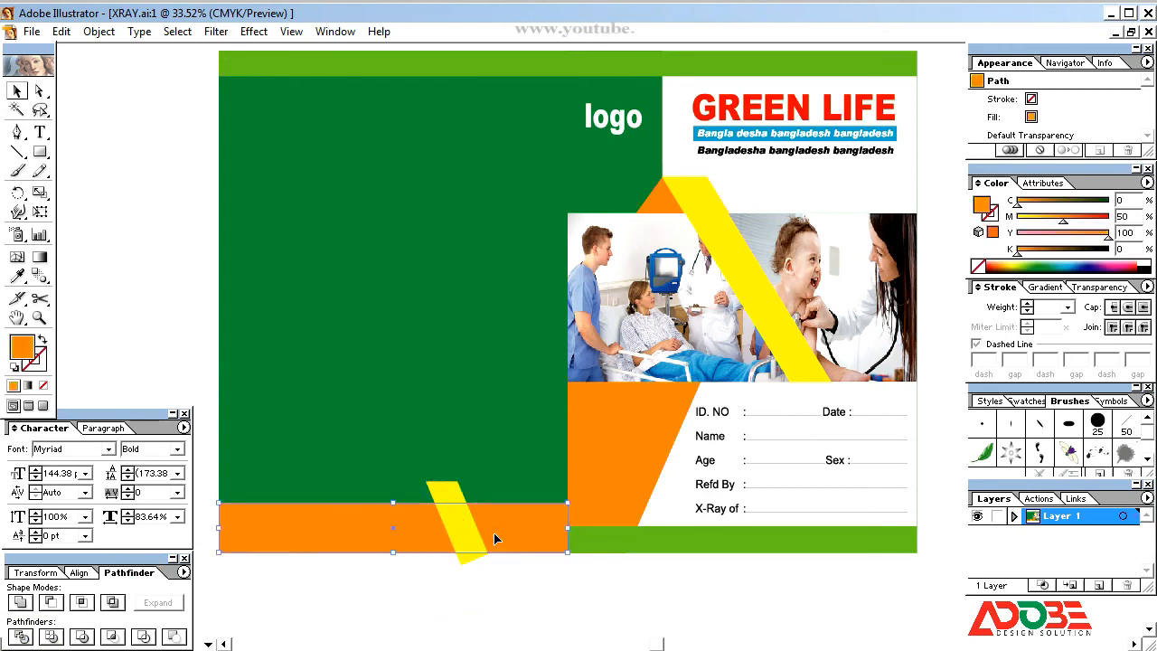
click(492, 580)
click(17, 152)
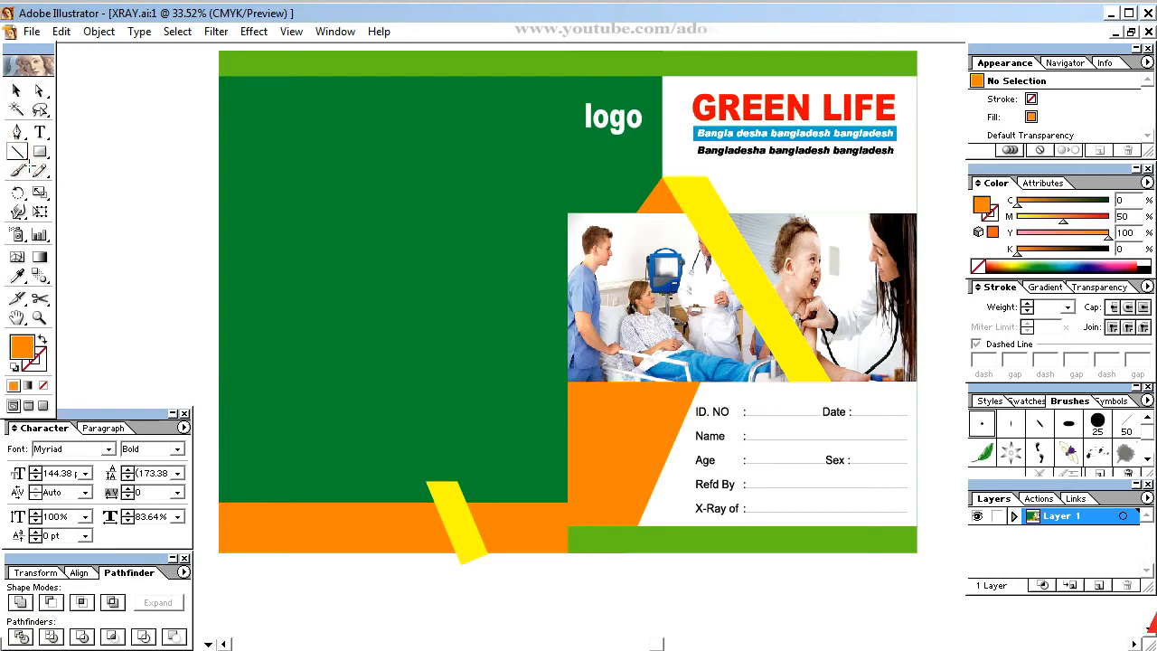
drag(514, 556, 516, 553)
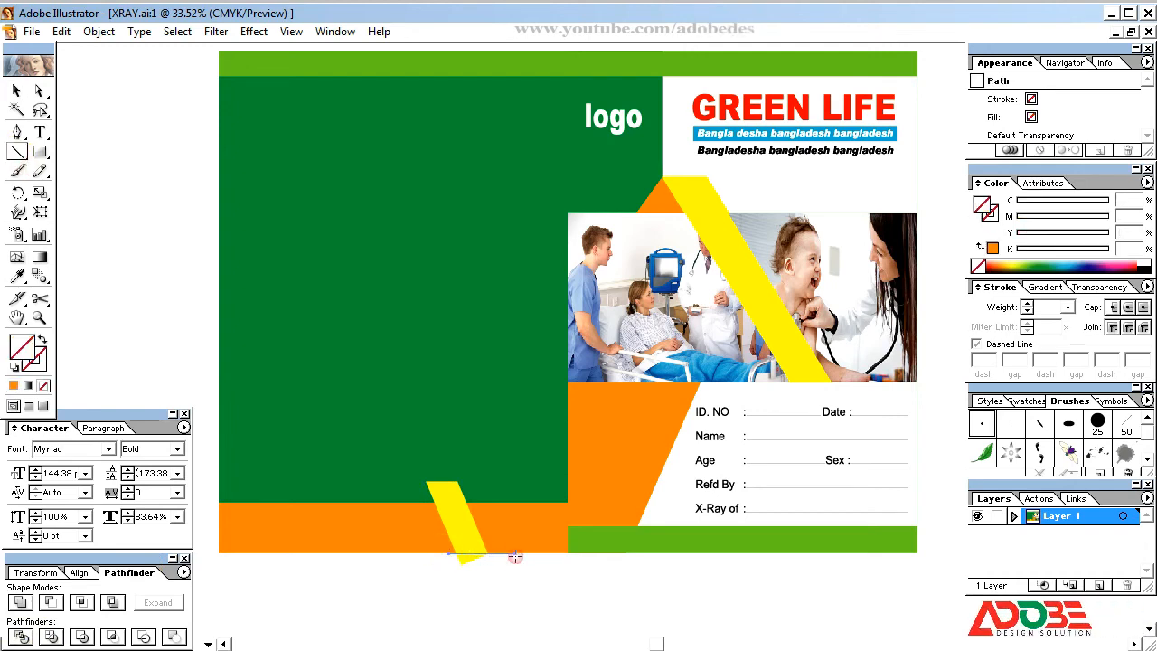
click(16, 92)
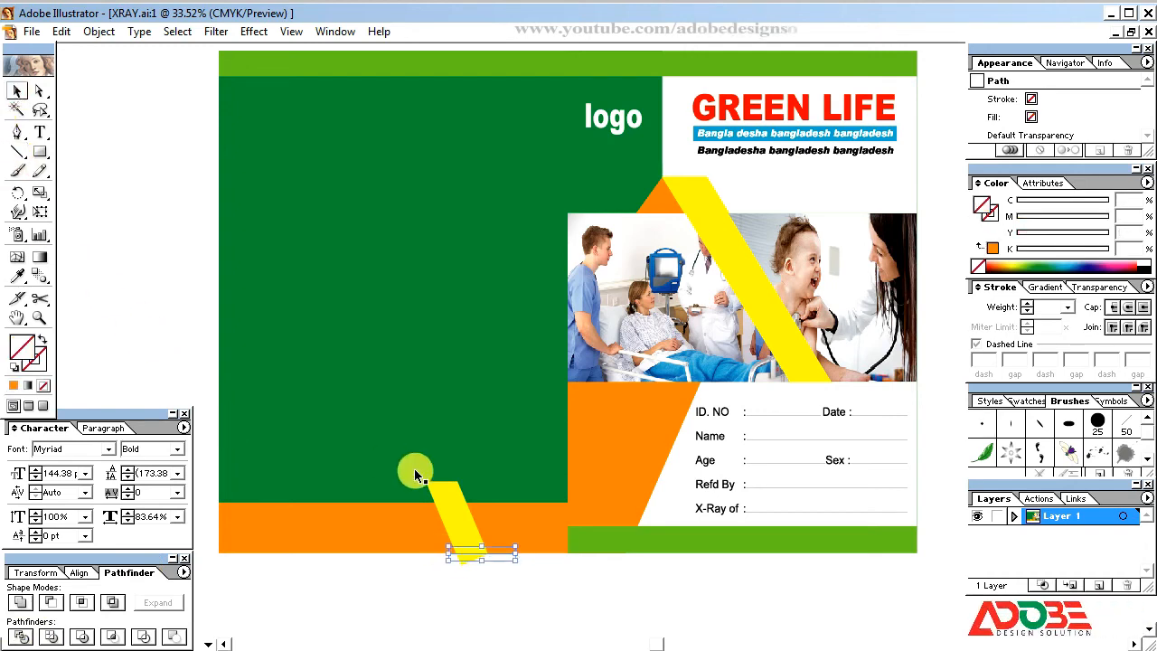
shift+click(455, 492)
click(20, 637)
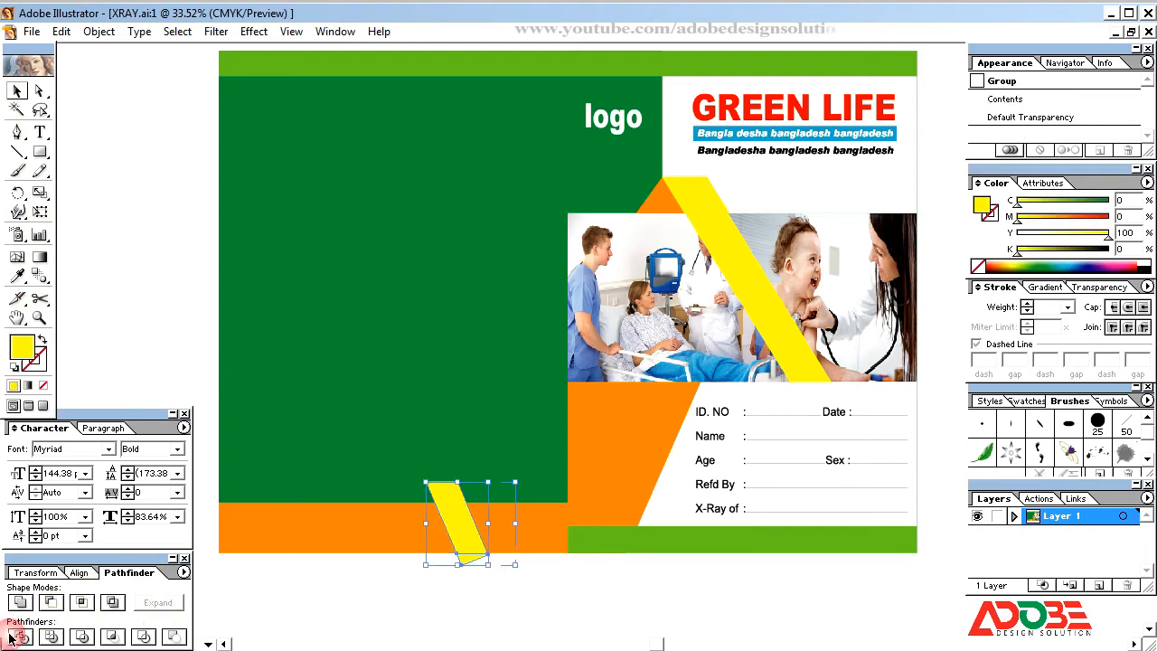
right_click(433, 556)
click(477, 614)
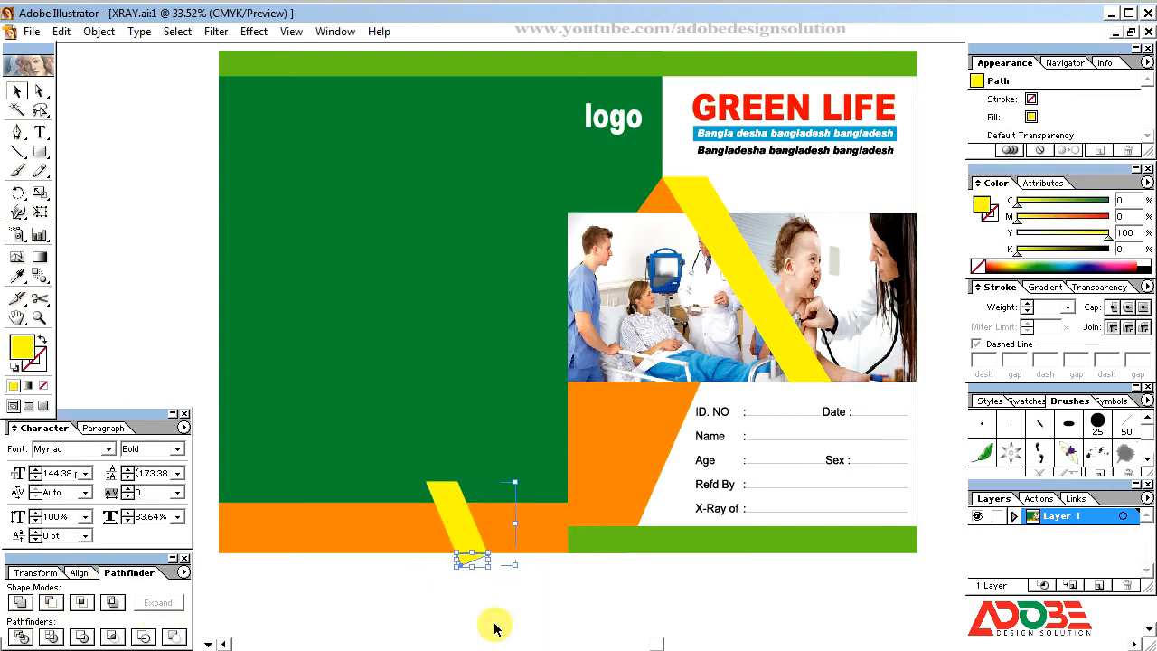
key(Delete)
click(512, 599)
click(468, 535)
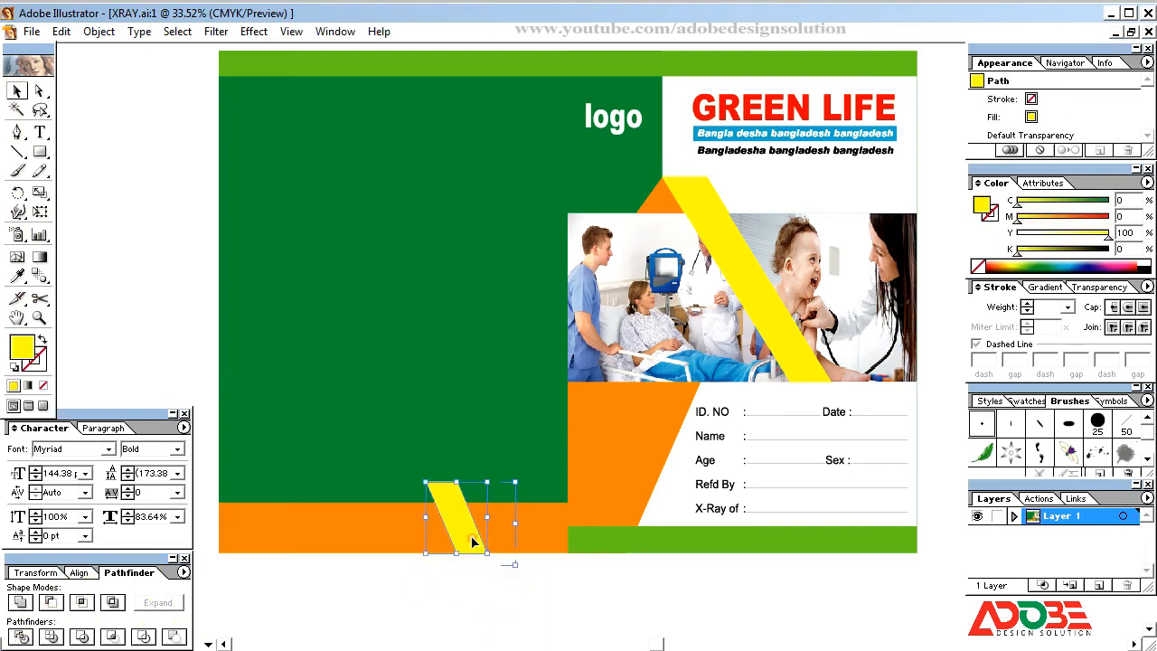
click(514, 609)
- Draw a triangle with the Pen tool from the yellow bar's upper left corner down to the orange strip's upper edge
key(ctrl+space)
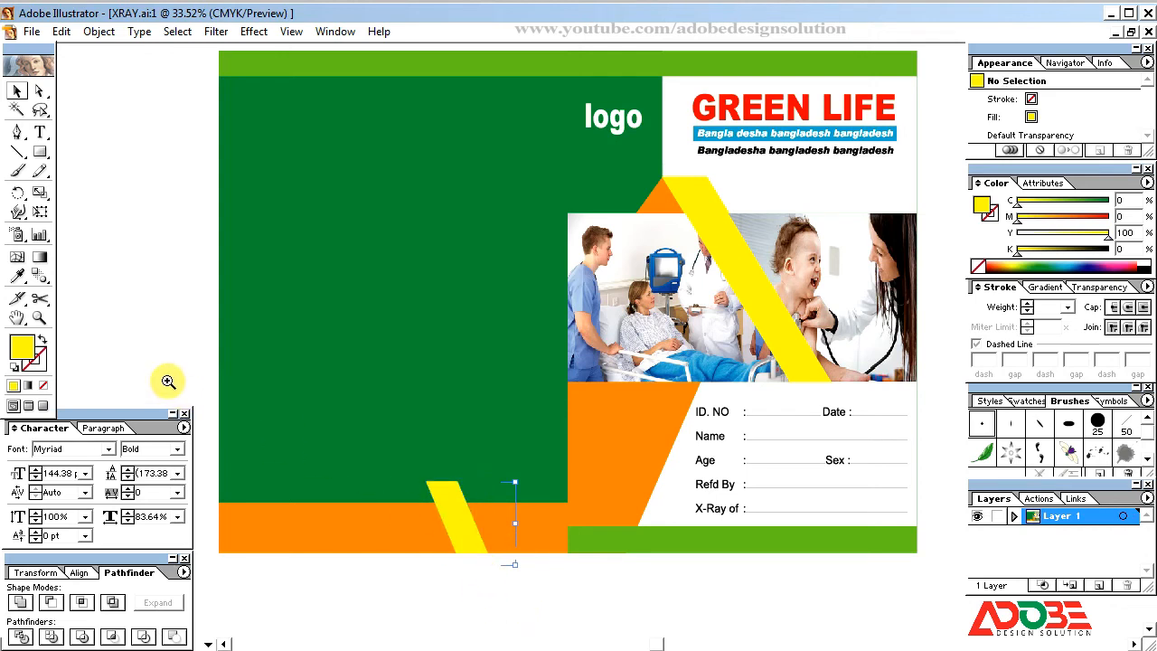
drag(168, 383, 640, 615)
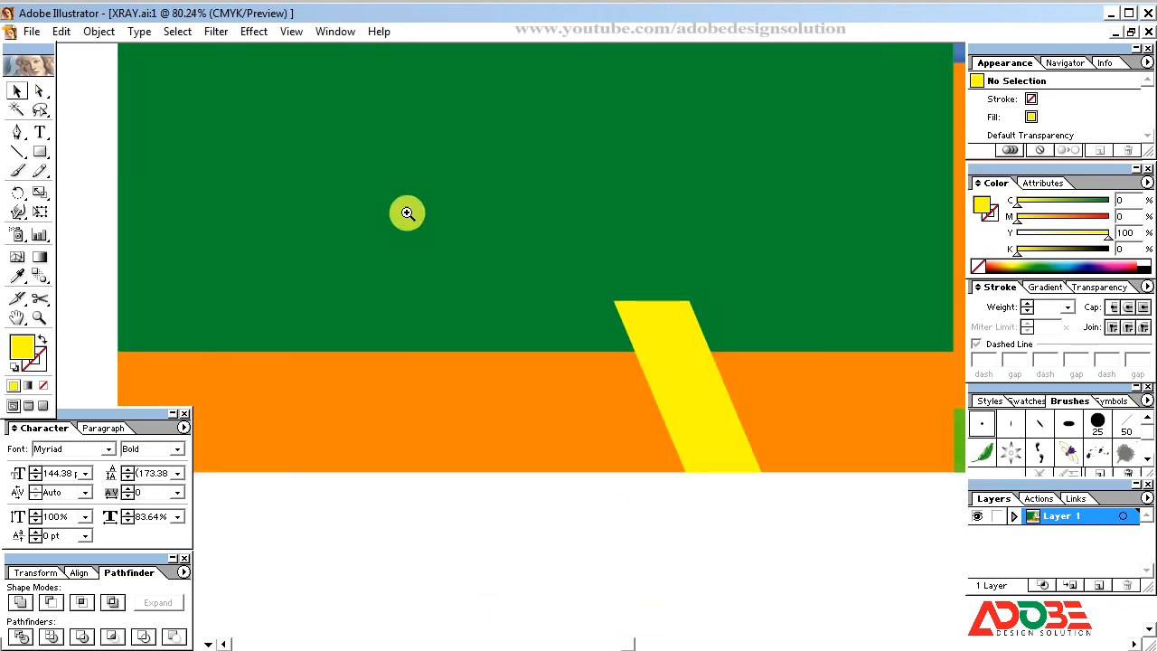
drag(407, 212, 833, 477)
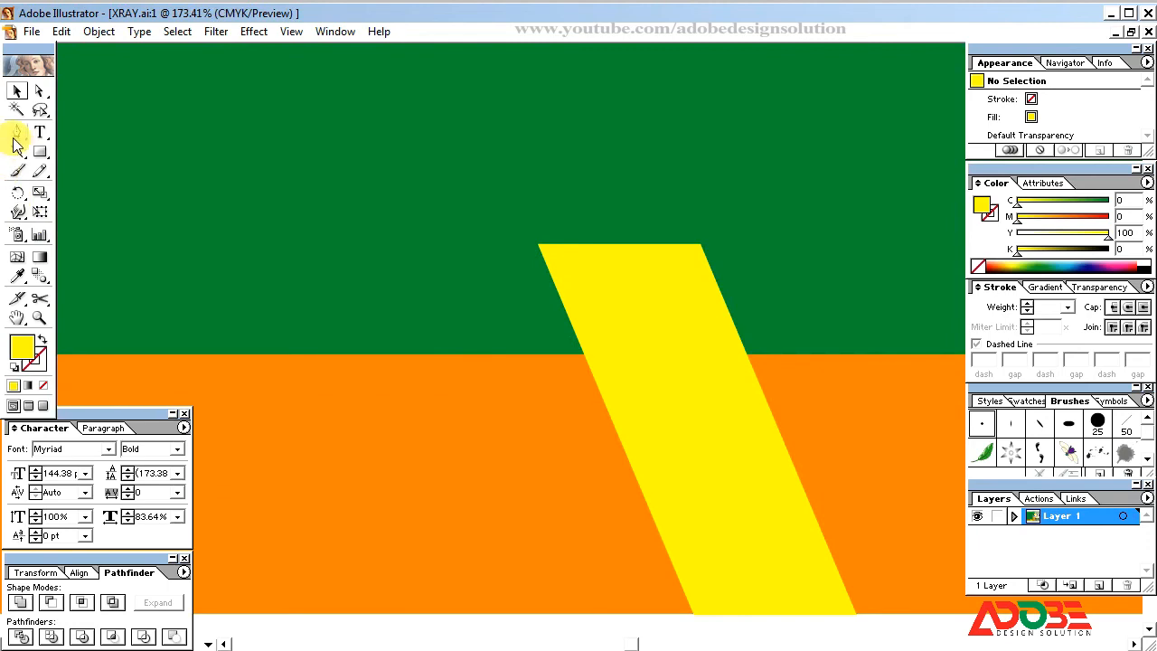
click(538, 244)
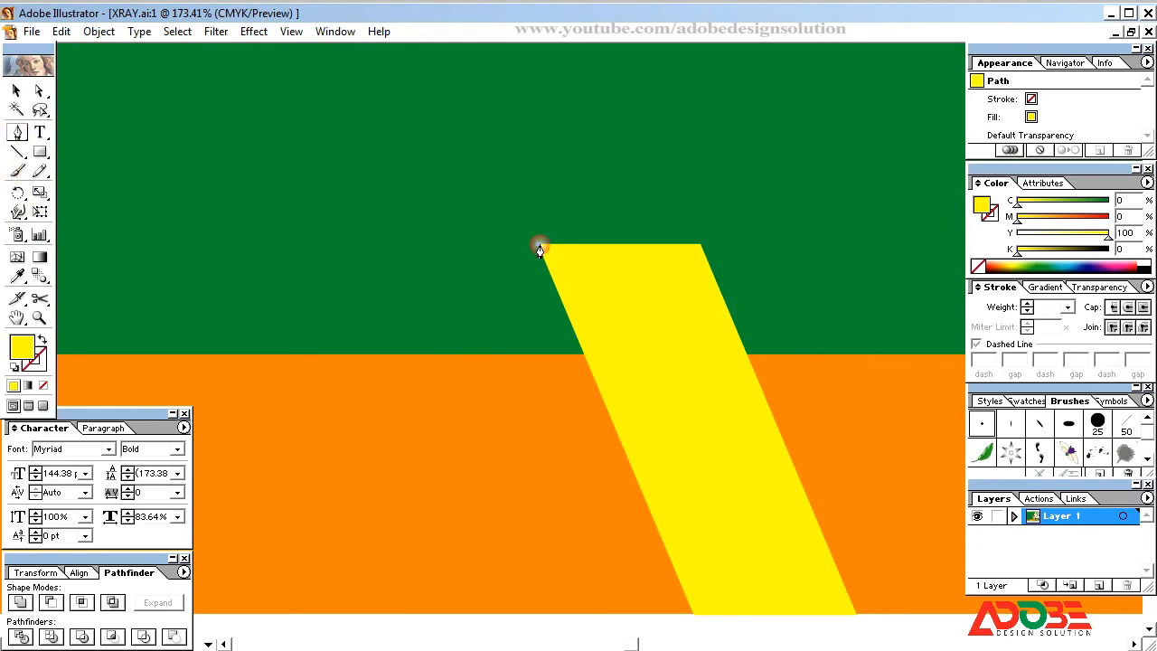
click(443, 355)
click(587, 358)
click(16, 91)
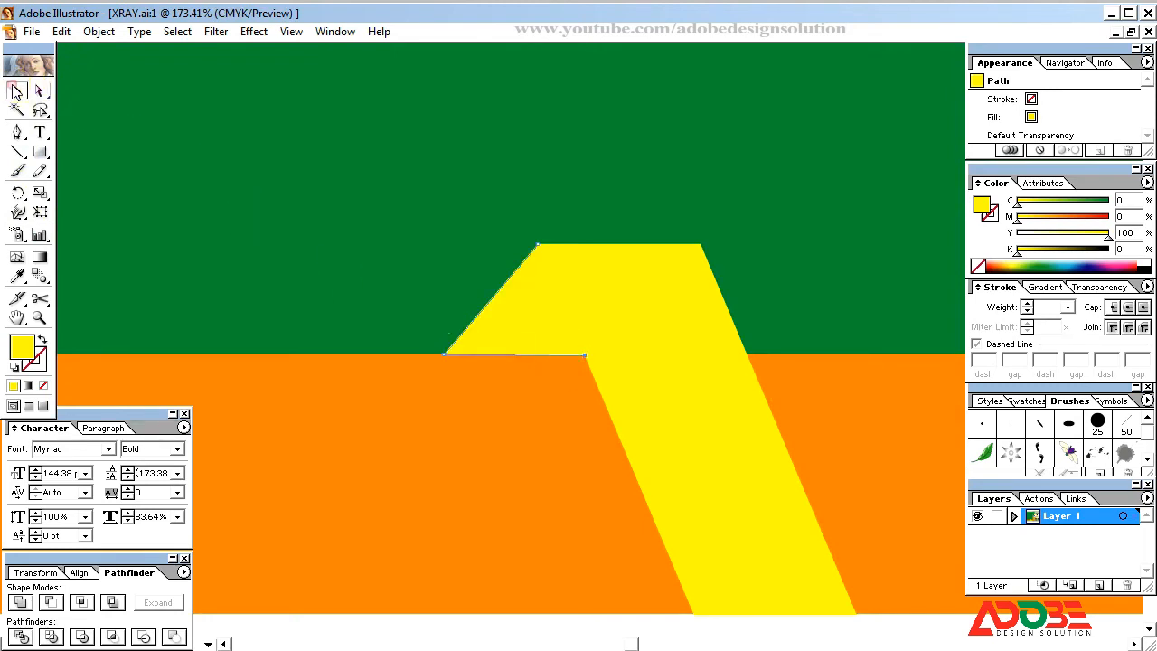
- Fill the triangle beside the yellow bar with orange, C 0, M 50, Y 100, K 0
drag(1063, 219, 1057, 217)
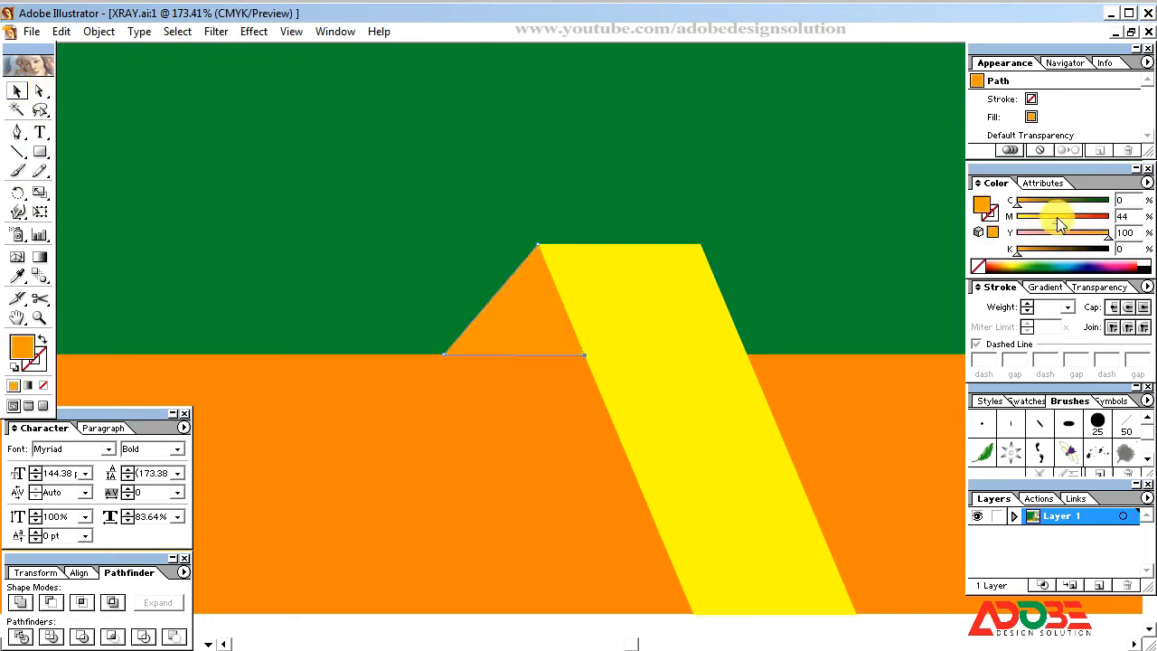
key(ctrl+minus)
key(ctrl+minus)
key(ctrl+minus)
key(ctrl+minus)
key(ctrl+minus)
key(ctrl+minus)
key(ctrl+minus)
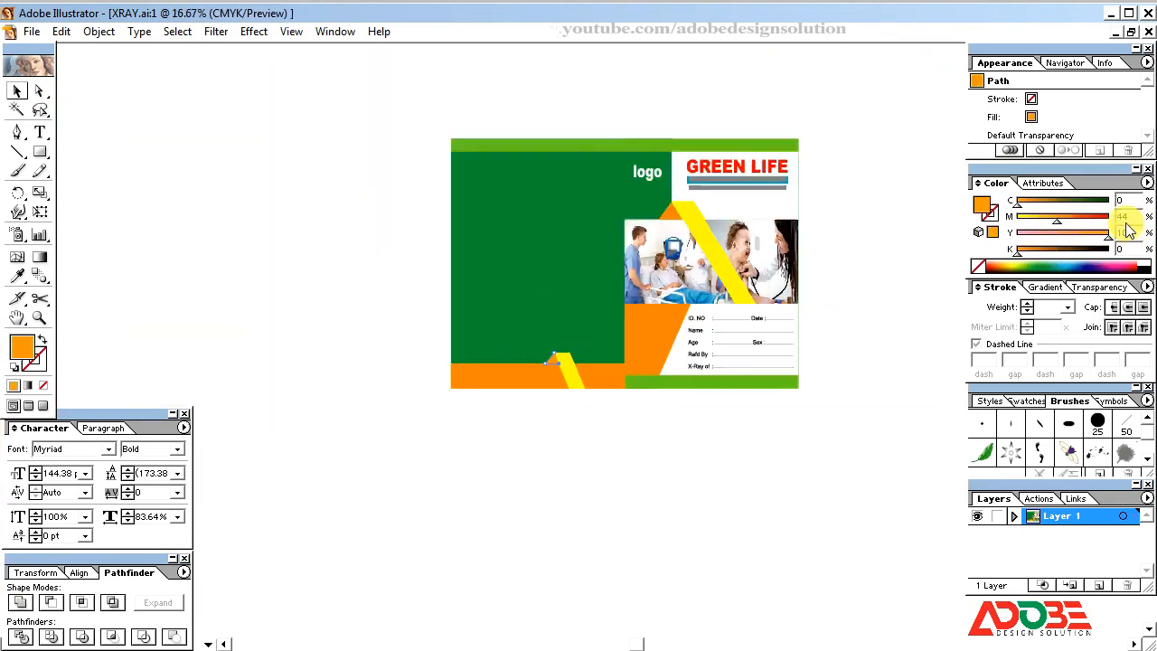
text(50)
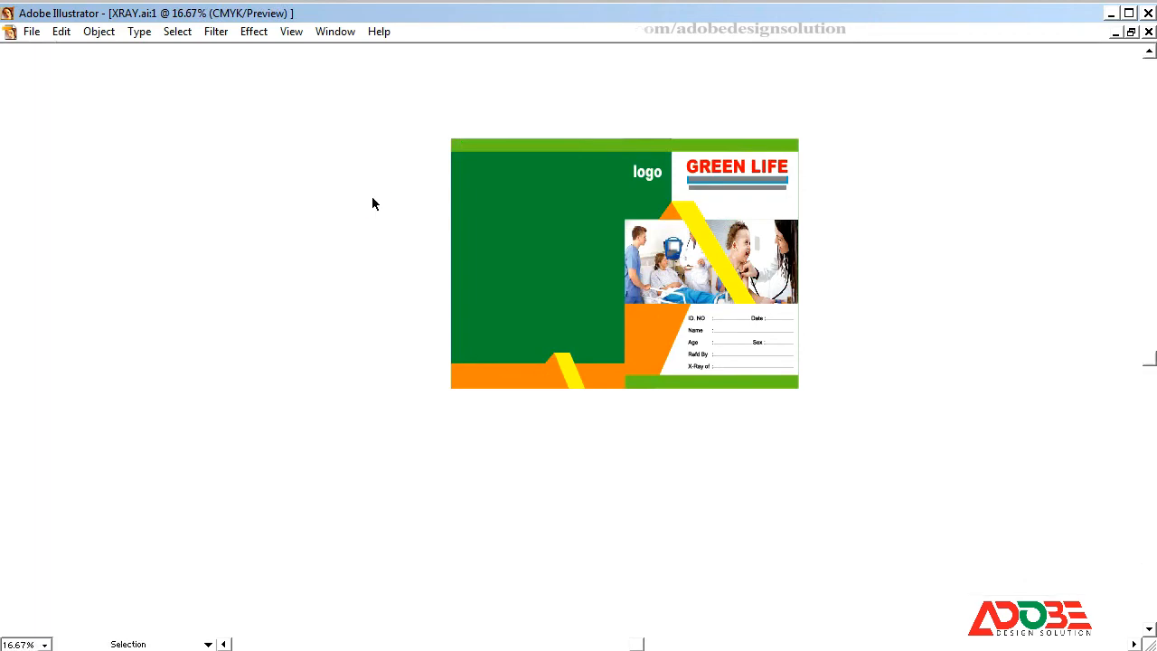
- Fill the small fold triangle with a lighter orange, C 0, M 40, Y 100, K 0
key(Tab)
drag(292, 118, 916, 459)
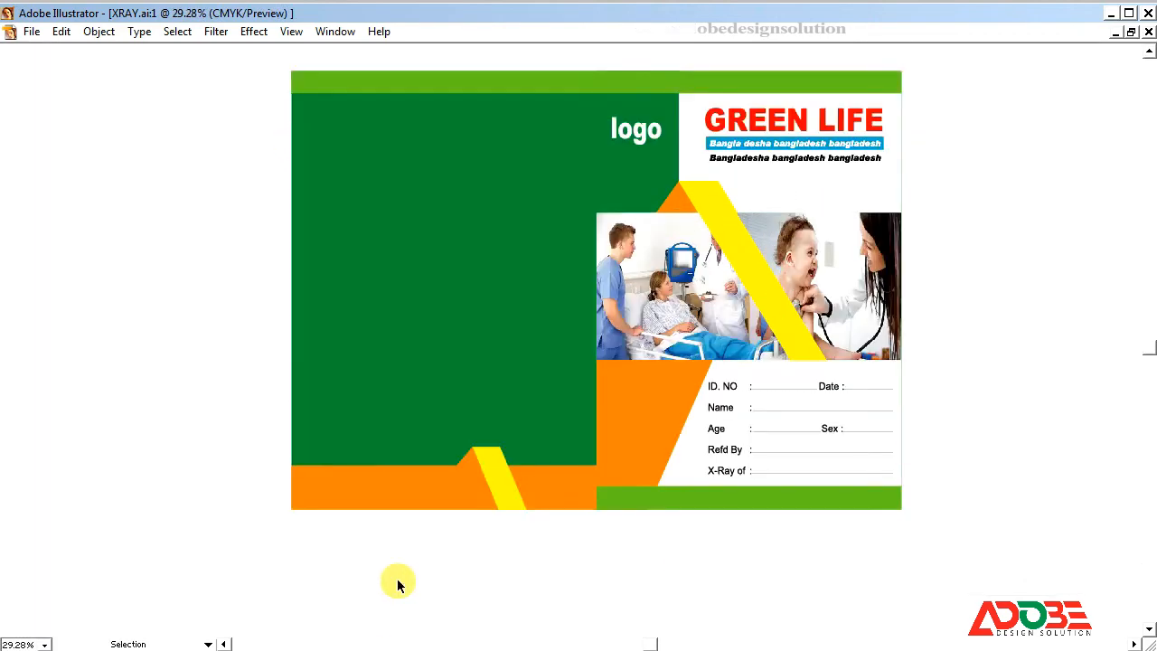
key(Tab)
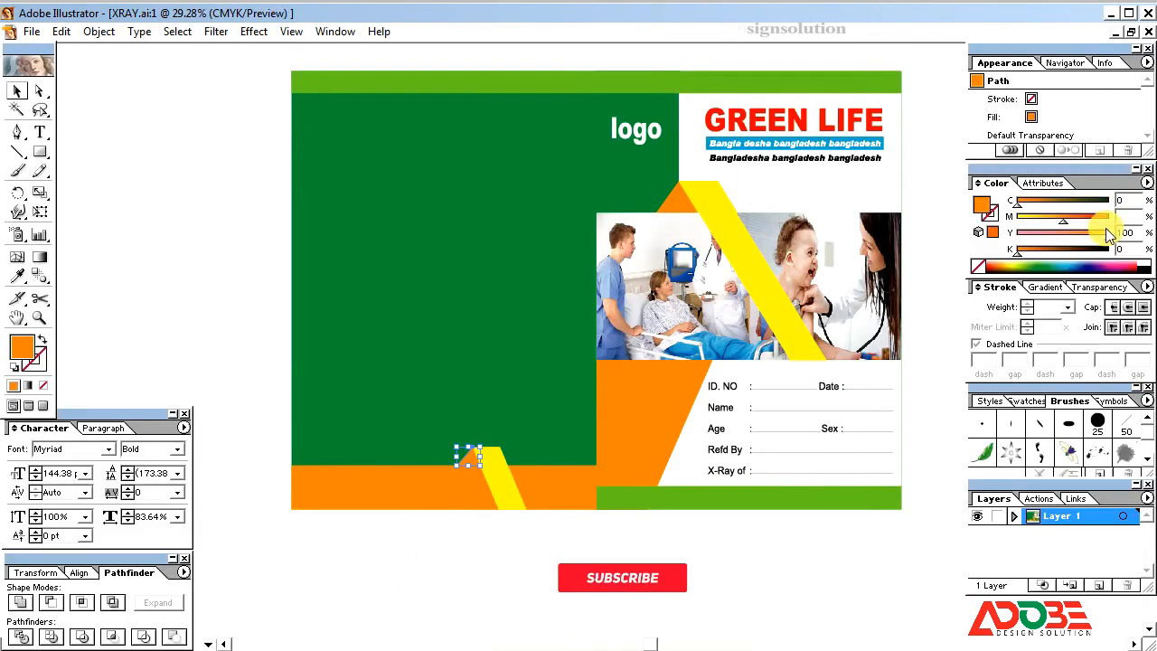
drag(1062, 220, 1045, 235)
text(40)
key(Tab)
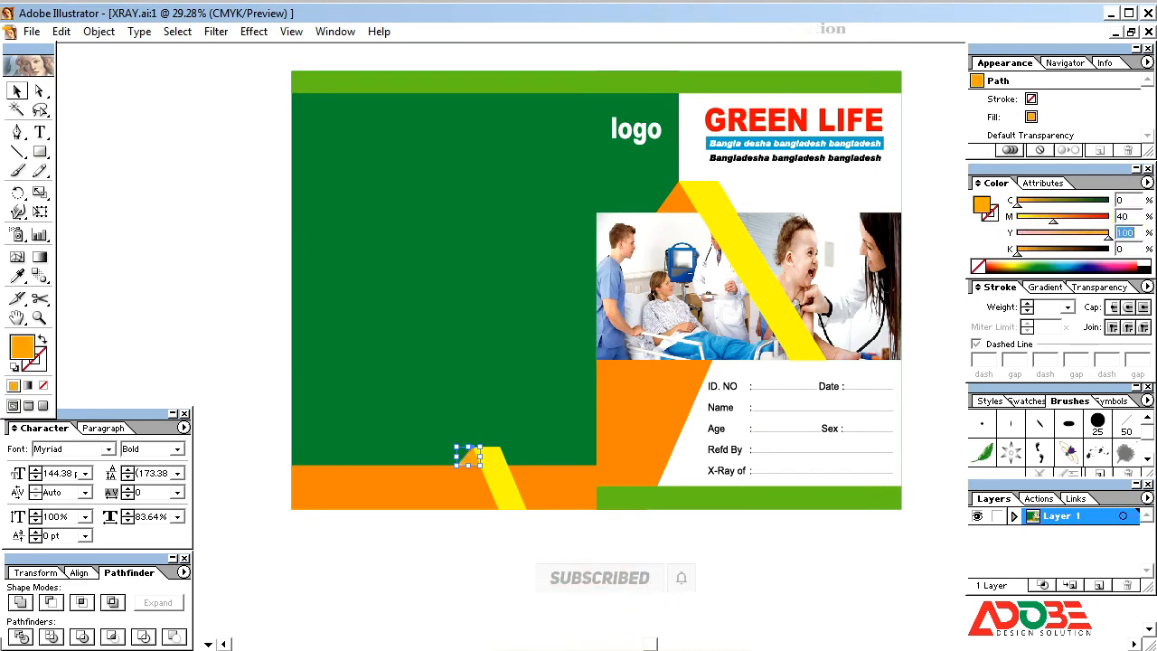
click(257, 323)
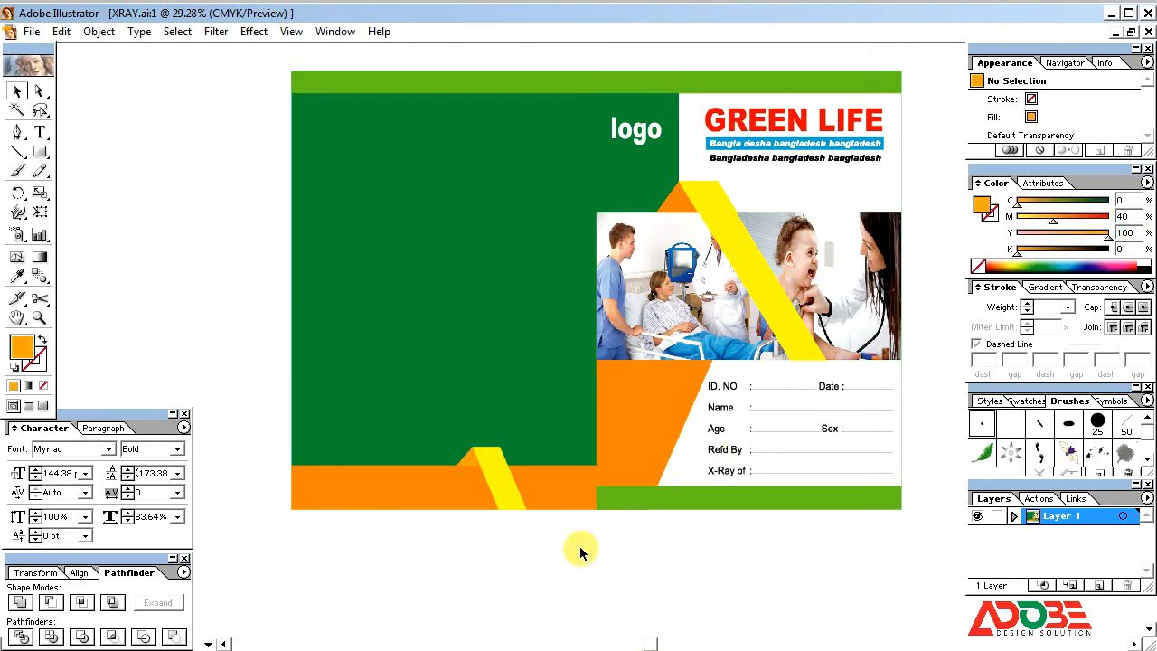
- Copy the dark green back page, paste it in front, and shrink the copy to a thin full-width band just below the top light green strip
scroll(509, 364, up, 2)
click(461, 350)
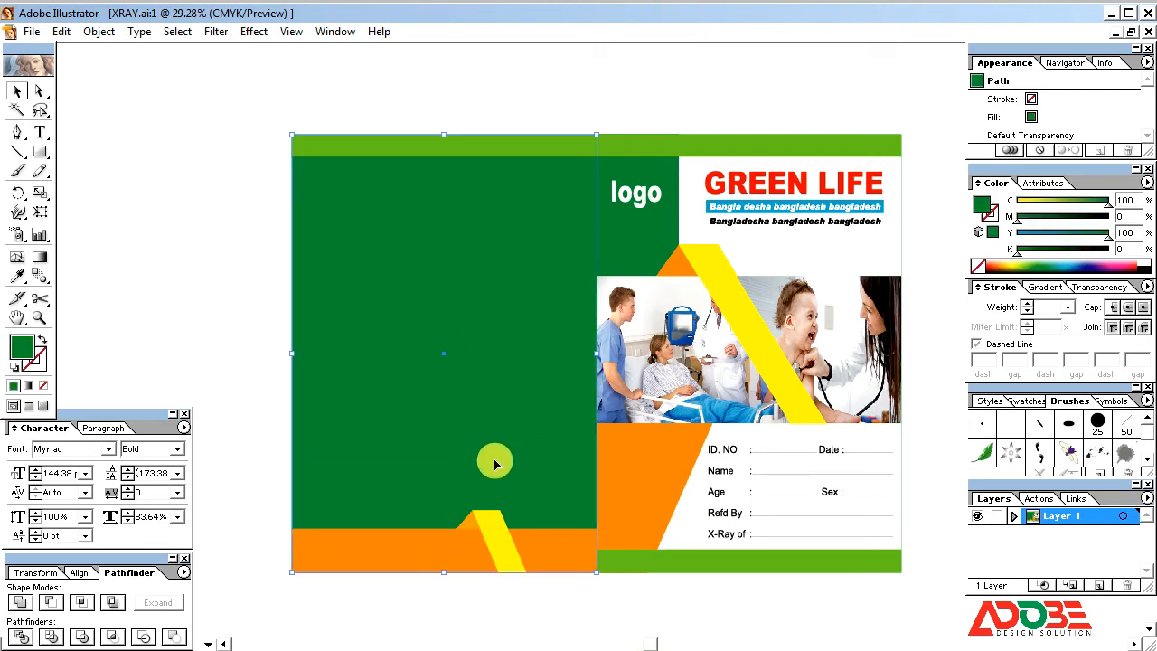
click(60, 32)
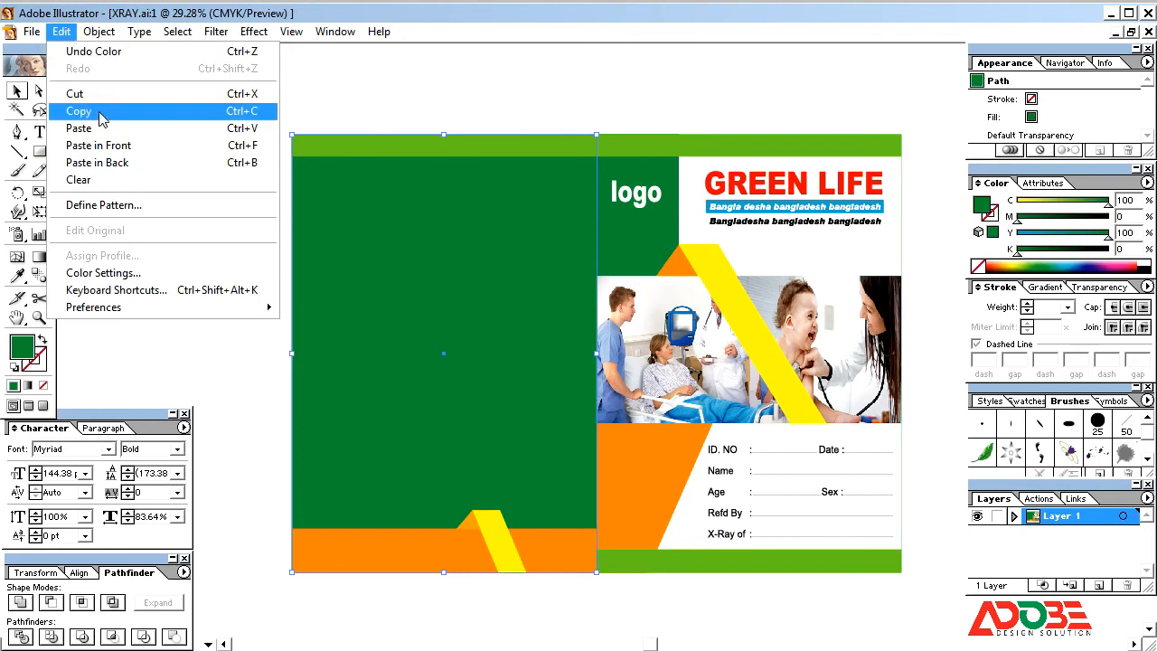
click(101, 111)
click(60, 32)
click(99, 146)
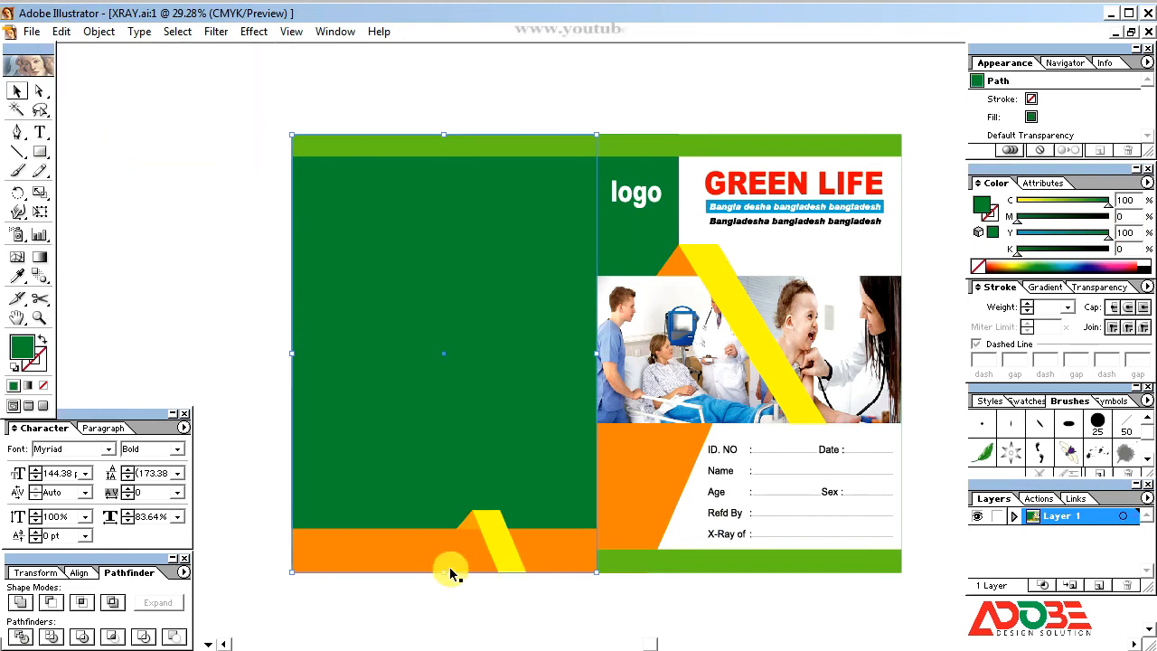
drag(445, 572, 443, 164)
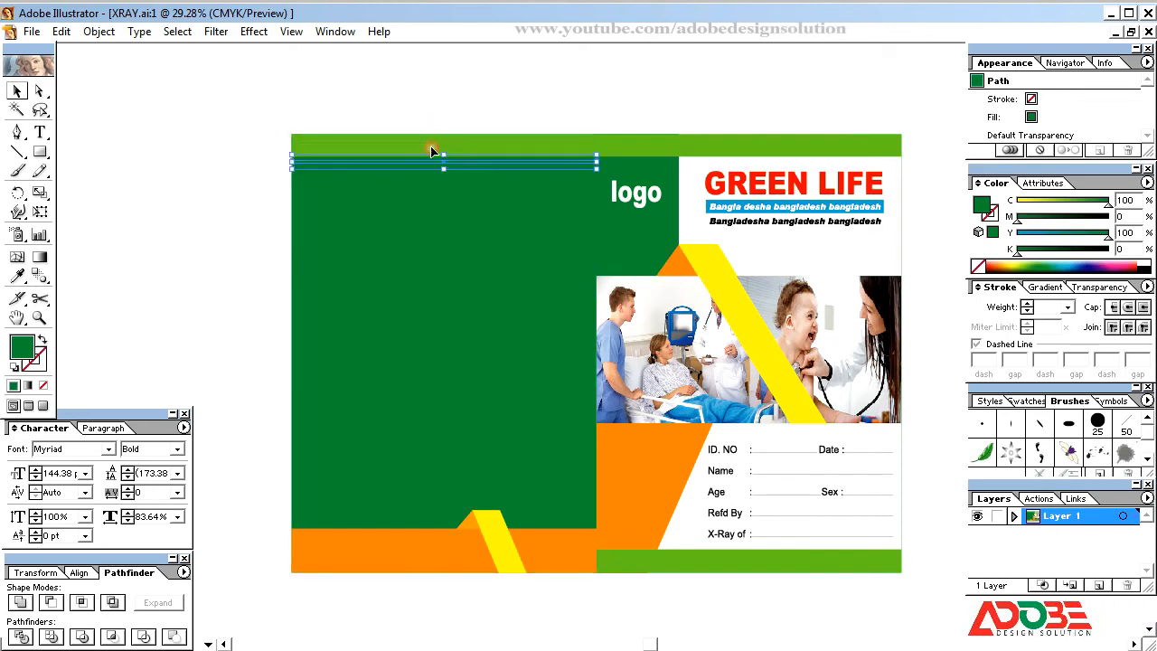
- Set the thin band slightly below the back page's light green strip and fill it near-white, C 2, M 0, Y 0, K 0
drag(249, 124, 671, 291)
drag(516, 206, 507, 192)
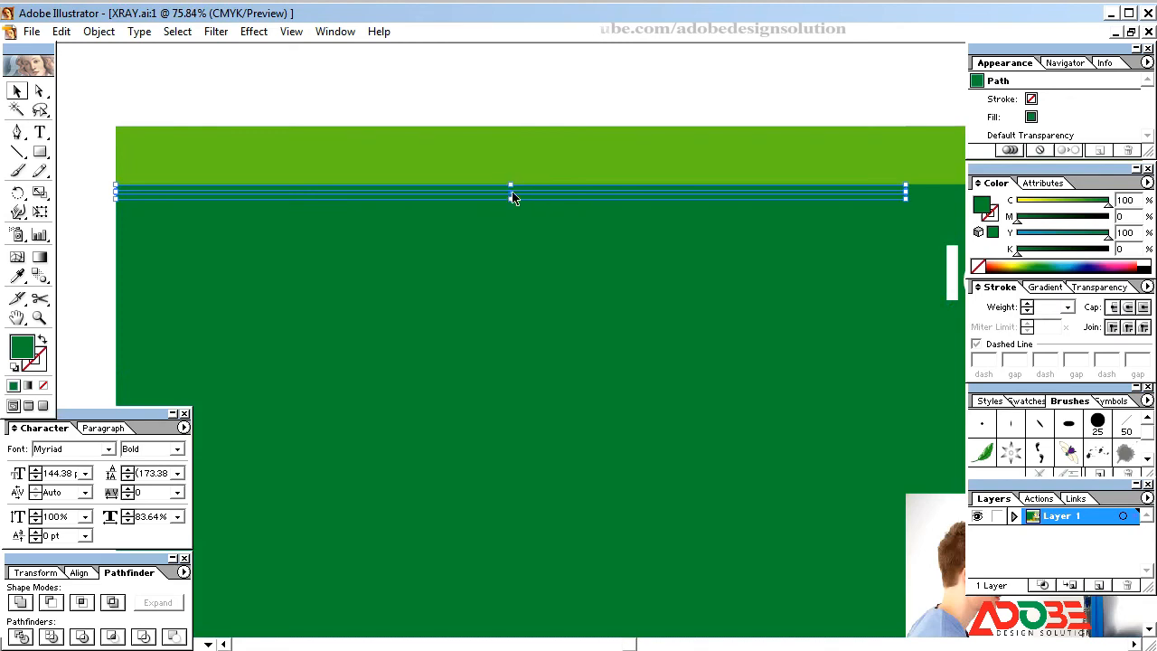
drag(513, 192, 511, 199)
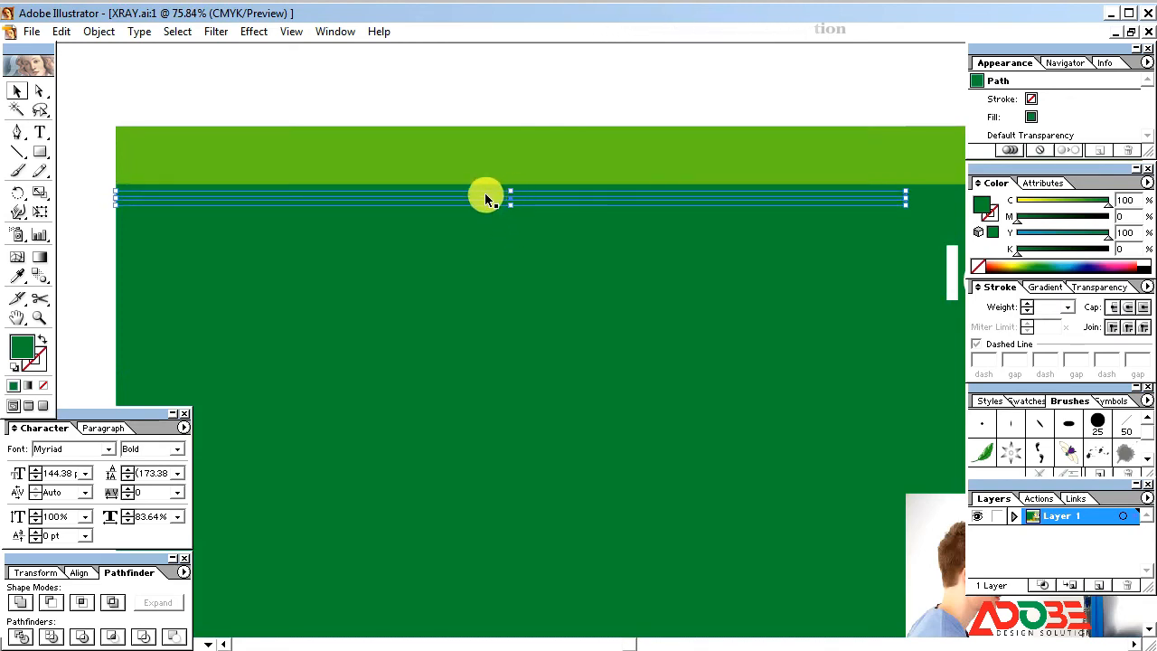
click(485, 198)
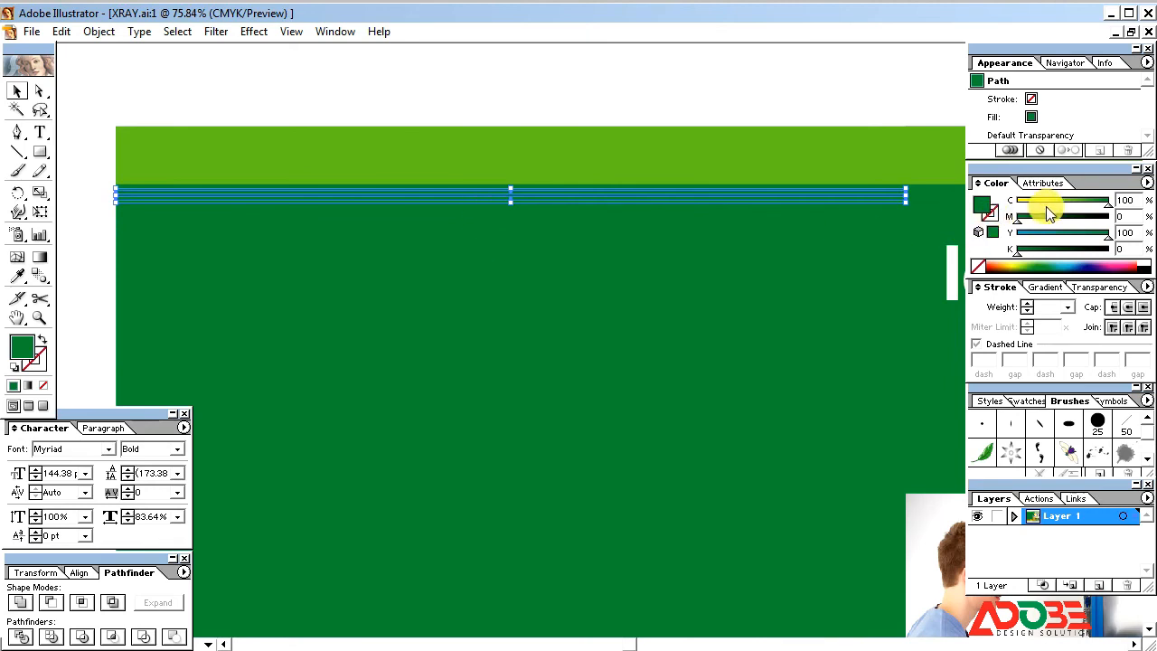
drag(1039, 237, 992, 247)
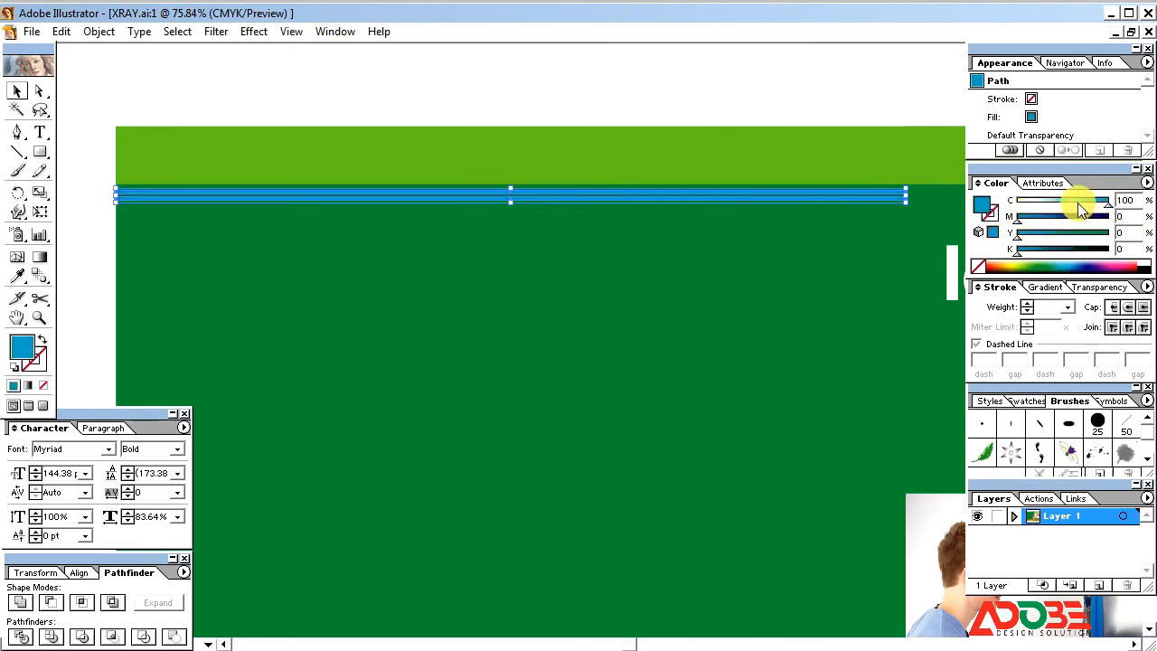
drag(1108, 202, 1019, 203)
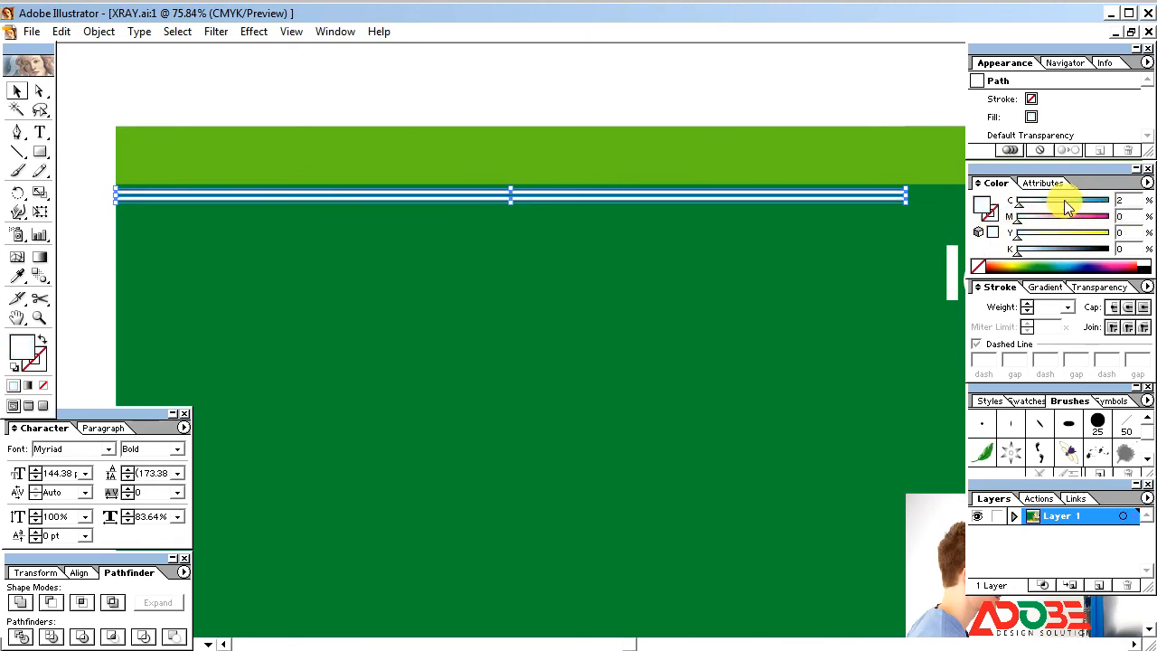
- Repeat the stripe duplication at even spacing down the whole back page until the stripes reach the orange strip
key(Tab)
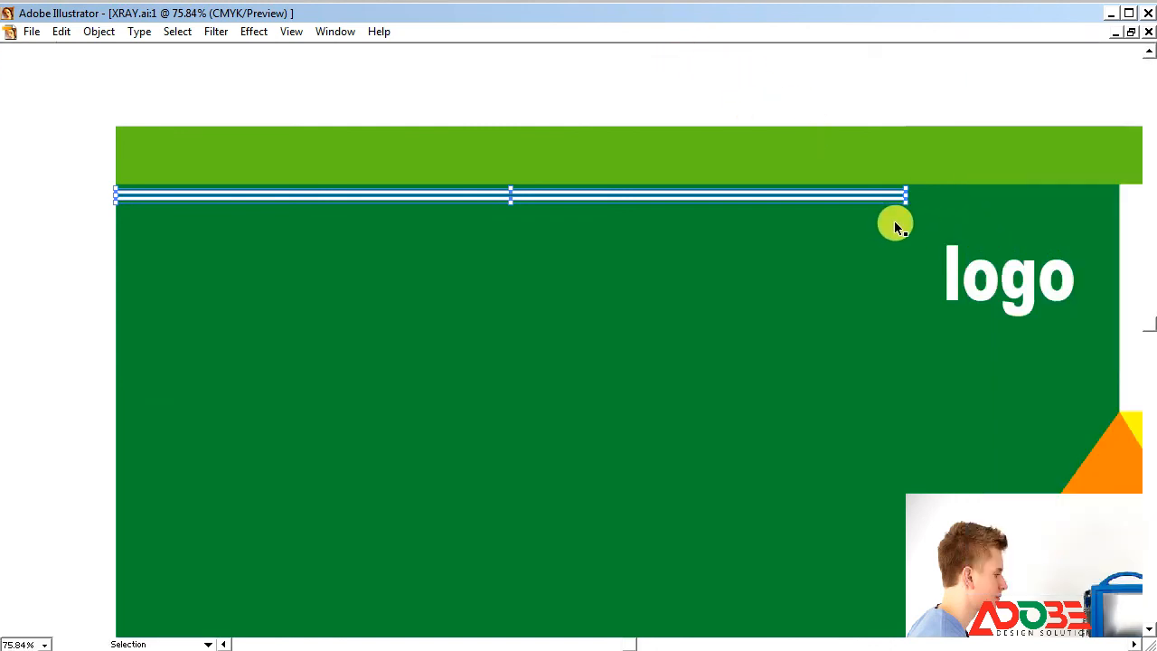
key(ctrl+minus)
key(ctrl+minus)
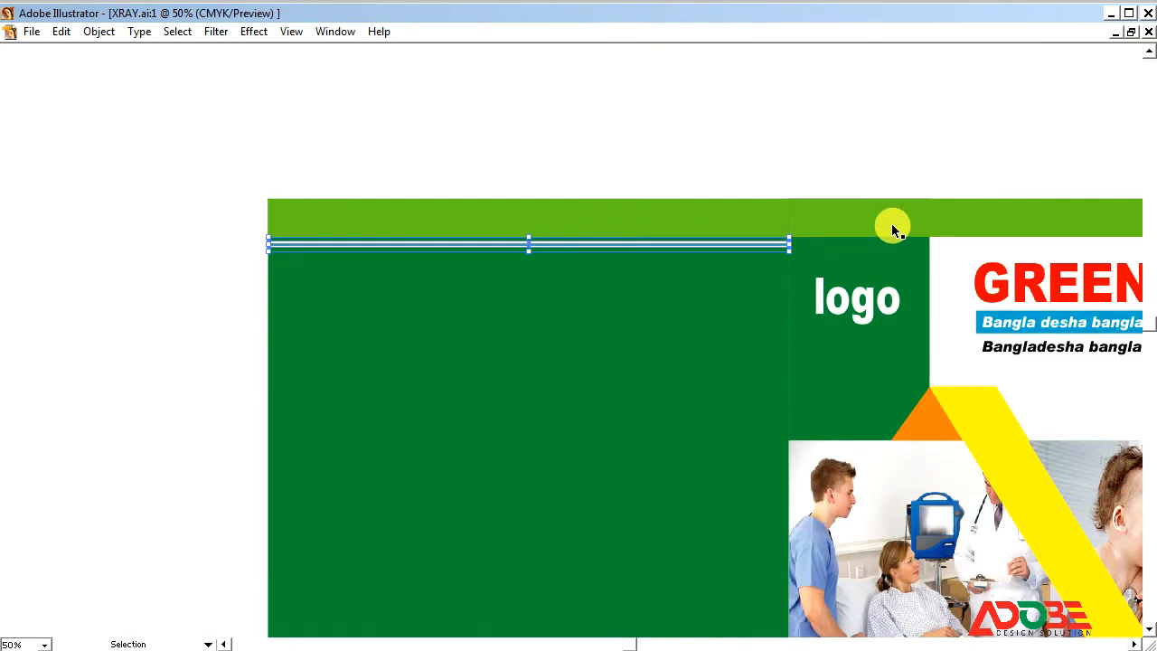
key(ctrl+d)
key(ctrl+d)
key(ctrl+d)
key(ctrl+d)
key(ctrl+d)
key(ctrl+d)
key(ctrl+d)
key(ctrl+d)
key(ctrl+d)
key(ctrl+d)
key(ctrl+d)
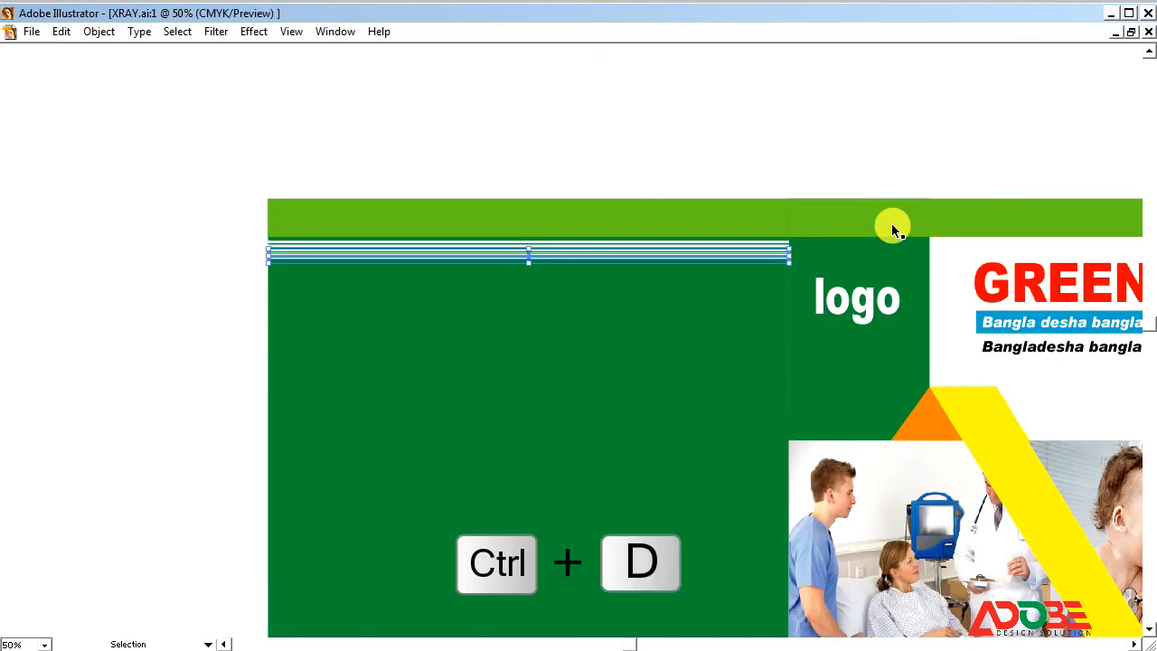
key(ctrl+d)
key(ctrl+d)
key(ctrl+d)
key(ctrl+d)
key(ctrl+d)
key(ctrl+d)
key(ctrl+d)
key(ctrl+d)
key(ctrl+d)
key(ctrl+d)
key(ctrl+d)
key(ctrl+d)
key(ctrl+d)
key(ctrl+d)
key(ctrl+d)
key(ctrl+d)
key(ctrl+d)
key(ctrl+d)
key(ctrl+d)
key(ctrl+d)
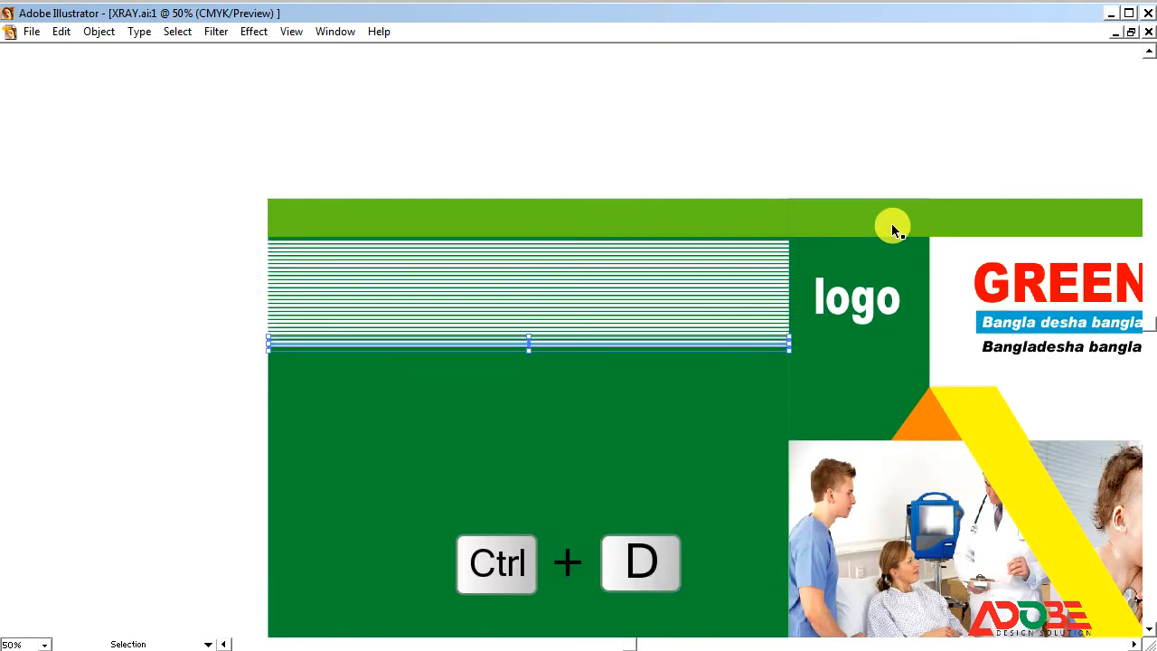
key(ctrl+d)
key(ctrl+d)
key(ctrl+d)
key(ctrl+d)
key(ctrl+d)
key(ctrl+d)
key(ctrl+d)
key(ctrl+d)
key(ctrl+d)
key(ctrl+d)
key(ctrl+d)
key(ctrl+d)
key(ctrl+d)
key(ctrl+d)
key(ctrl+d)
key(ctrl+d)
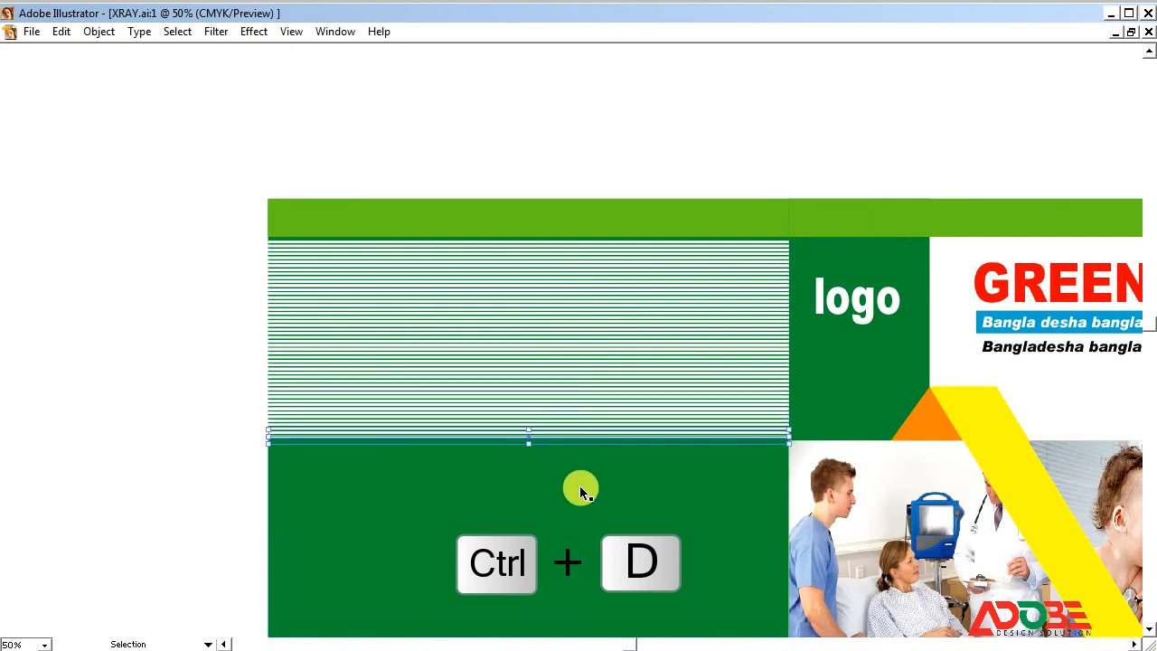
key(ctrl+d)
key(ctrl+d)
key(ctrl+d)
key(ctrl+d)
key(ctrl+d)
key(ctrl+d)
key(ctrl+d)
key(ctrl+d)
key(ctrl+d)
key(ctrl+d)
key(ctrl+d)
key(ctrl+d)
key(ctrl+d)
key(ctrl+d)
key(ctrl+d)
key(ctrl+d)
key(ctrl+d)
key(ctrl+d)
key(ctrl+d)
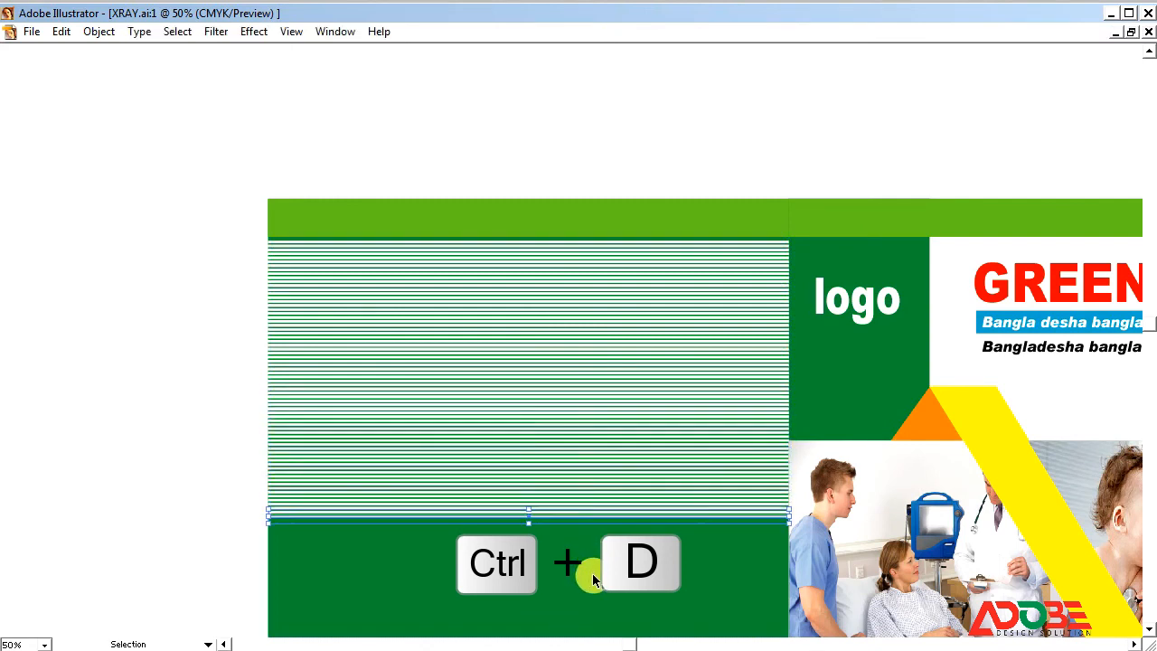
key(ctrl+d)
key(ctrl+d)
key(ctrl+d)
key(ctrl+d)
key(ctrl+d)
key(ctrl+d)
key(ctrl+d)
key(ctrl+d)
key(ctrl+d)
key(ctrl+d)
key(ctrl+d)
key(ctrl+d)
key(ctrl+d)
key(ctrl+d)
key(ctrl+d)
key(ctrl+d)
key(ctrl+d)
key(ctrl+d)
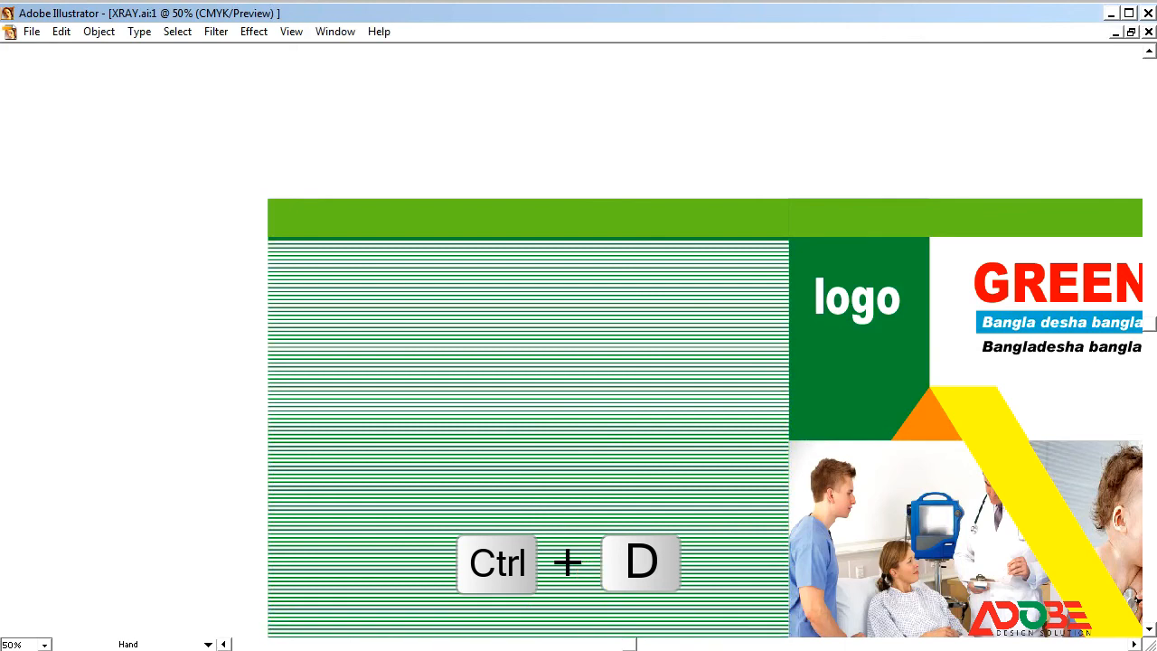
drag(610, 562, 588, 302)
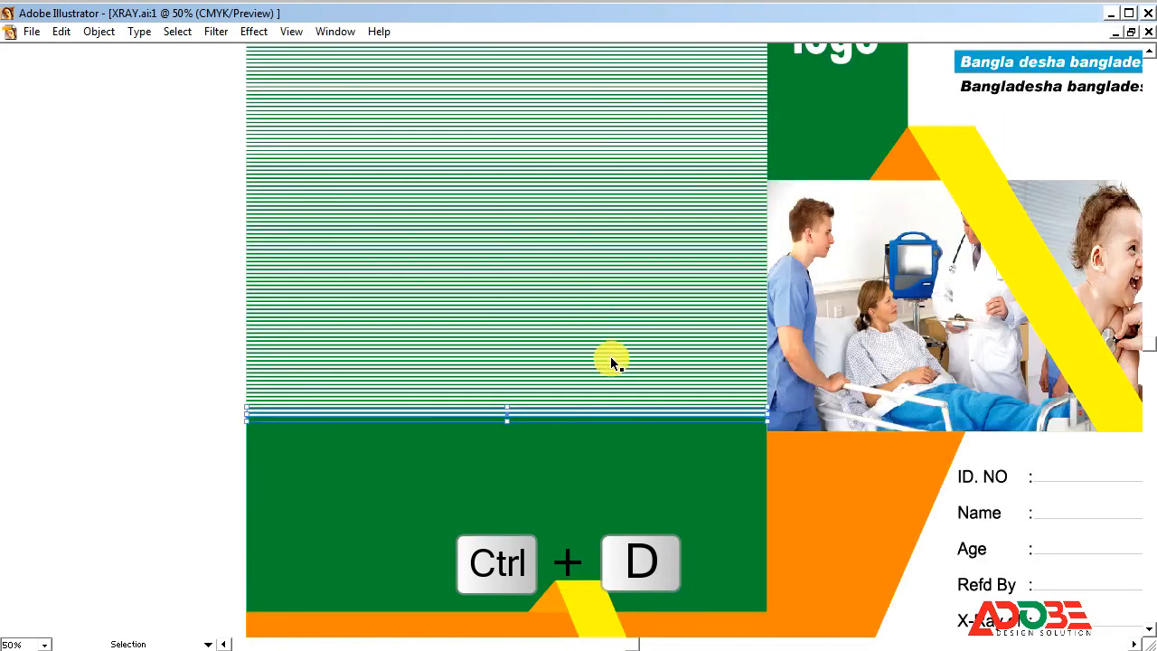
key(ctrl+d)
key(ctrl+d)
key(ctrl+d)
key(ctrl+d)
key(ctrl+d)
key(ctrl+d)
key(ctrl+d)
key(ctrl+d)
key(ctrl+d)
key(ctrl+d)
key(ctrl+d)
key(ctrl+d)
key(ctrl+d)
key(ctrl+d)
key(ctrl+d)
key(ctrl+d)
key(ctrl+d)
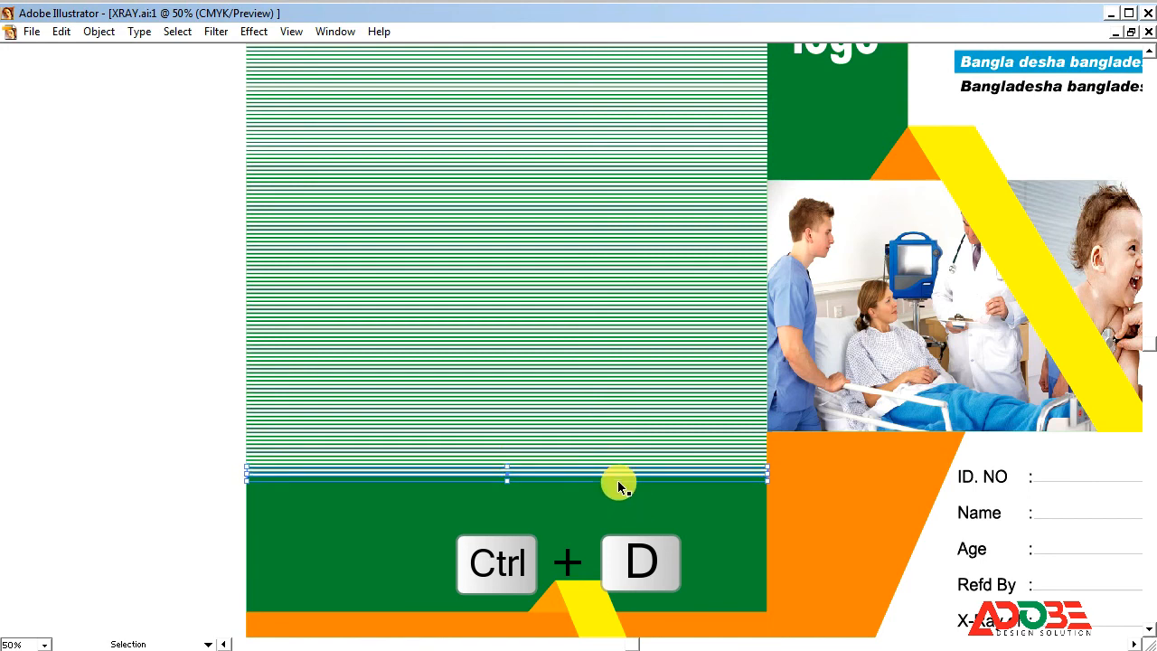
key(ctrl+d)
key(ctrl+d)
key(ctrl+d)
key(ctrl+d)
key(ctrl+d)
key(ctrl+d)
key(ctrl+d)
key(ctrl+d)
key(ctrl+d)
key(ctrl+d)
key(ctrl+d)
key(ctrl+d)
key(ctrl+d)
key(ctrl+d)
key(ctrl+d)
key(ctrl+d)
key(ctrl+d)
key(ctrl+d)
key(ctrl+d)
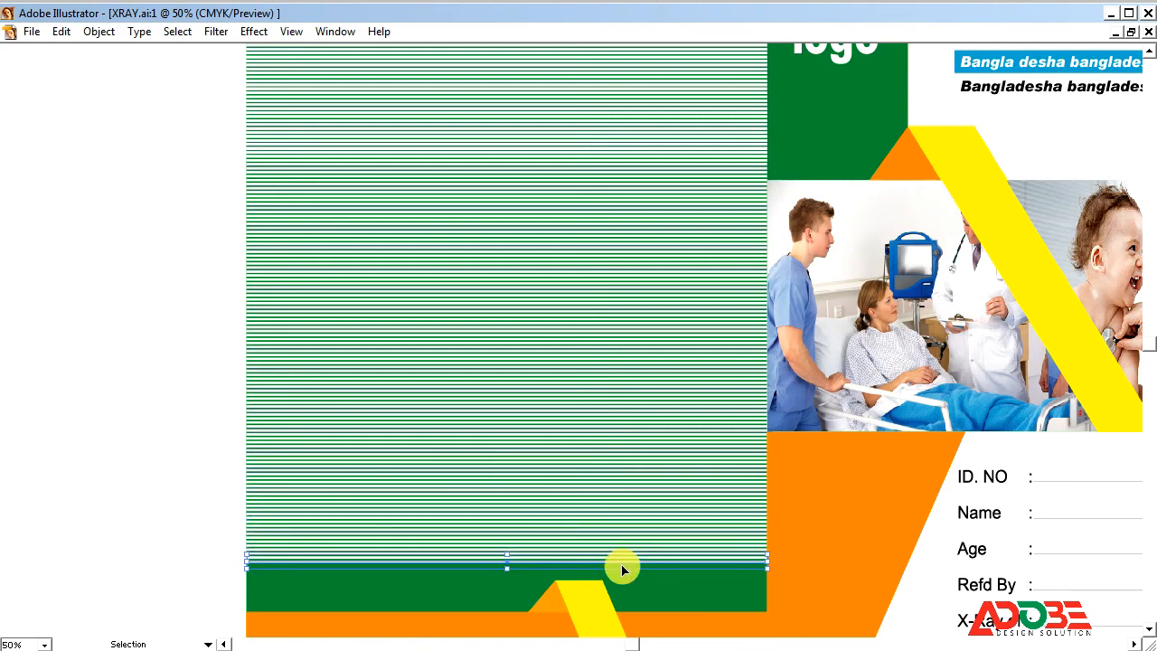
key(ctrl+d)
key(ctrl+d)
key(ctrl+d)
key(ctrl+d)
key(ctrl+d)
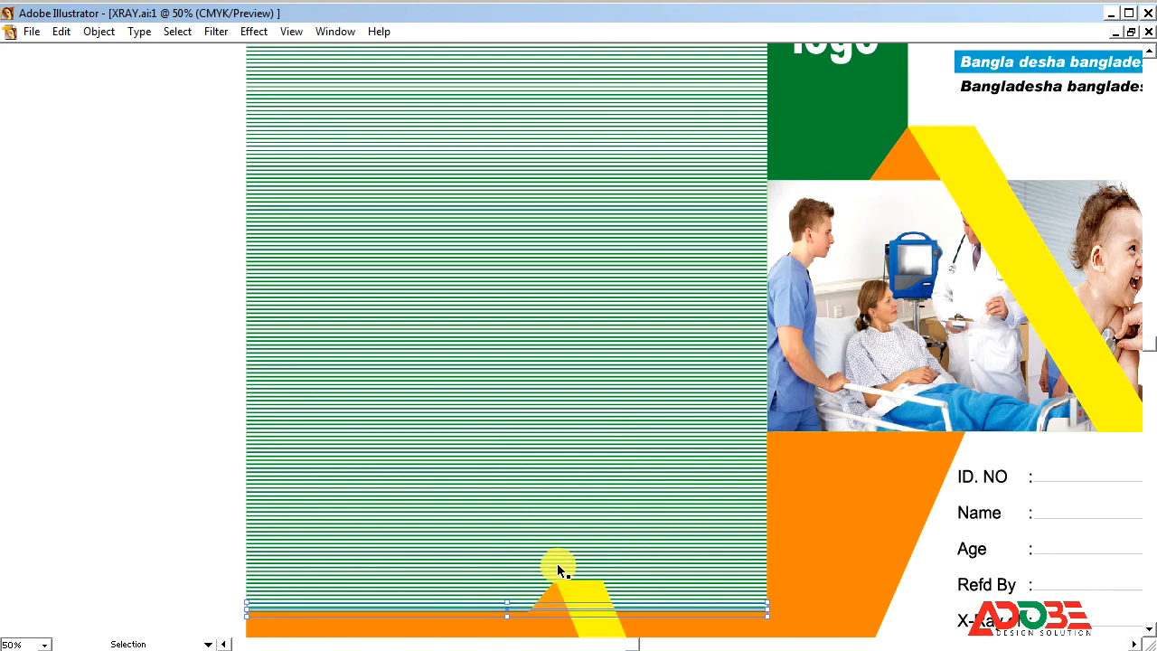
- Select all the near-white stripes on the back page, leaving the light green and orange strips out of the selection
key(ctrl+minus)
click(321, 101)
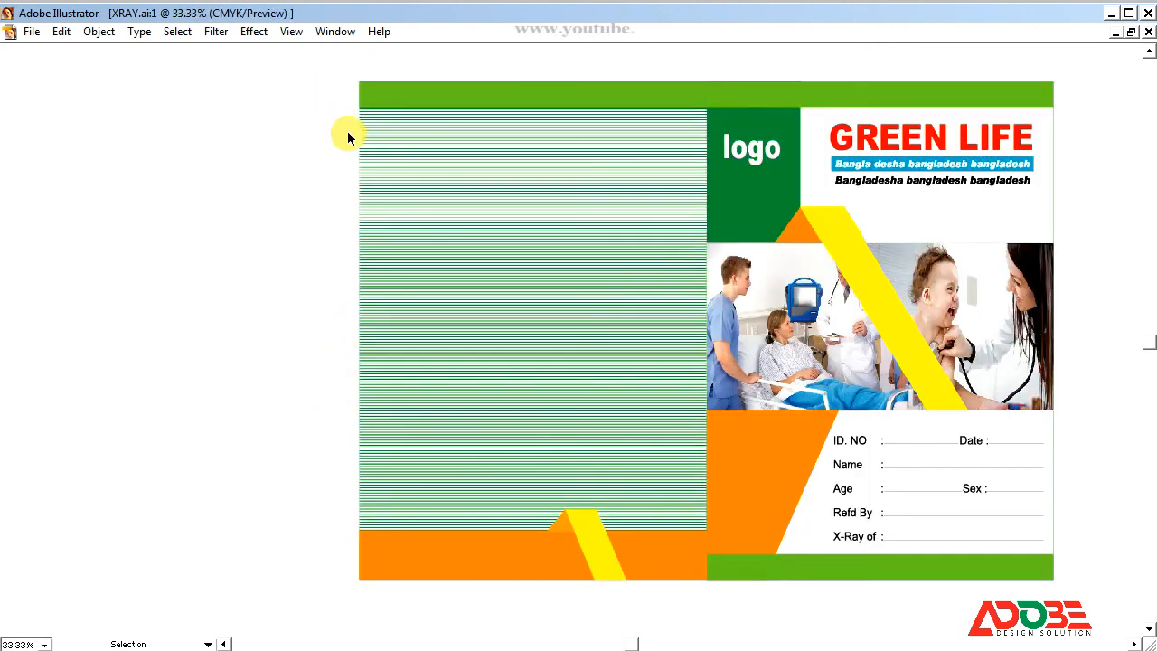
drag(340, 110, 420, 542)
shift+click(421, 572)
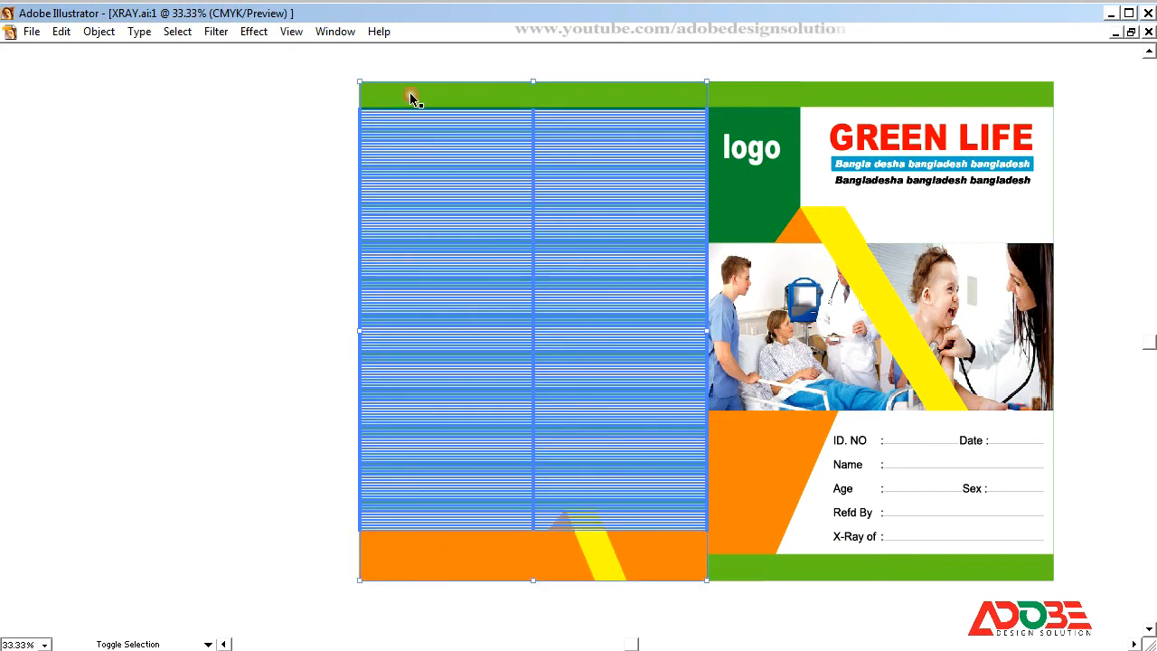
click(357, 85)
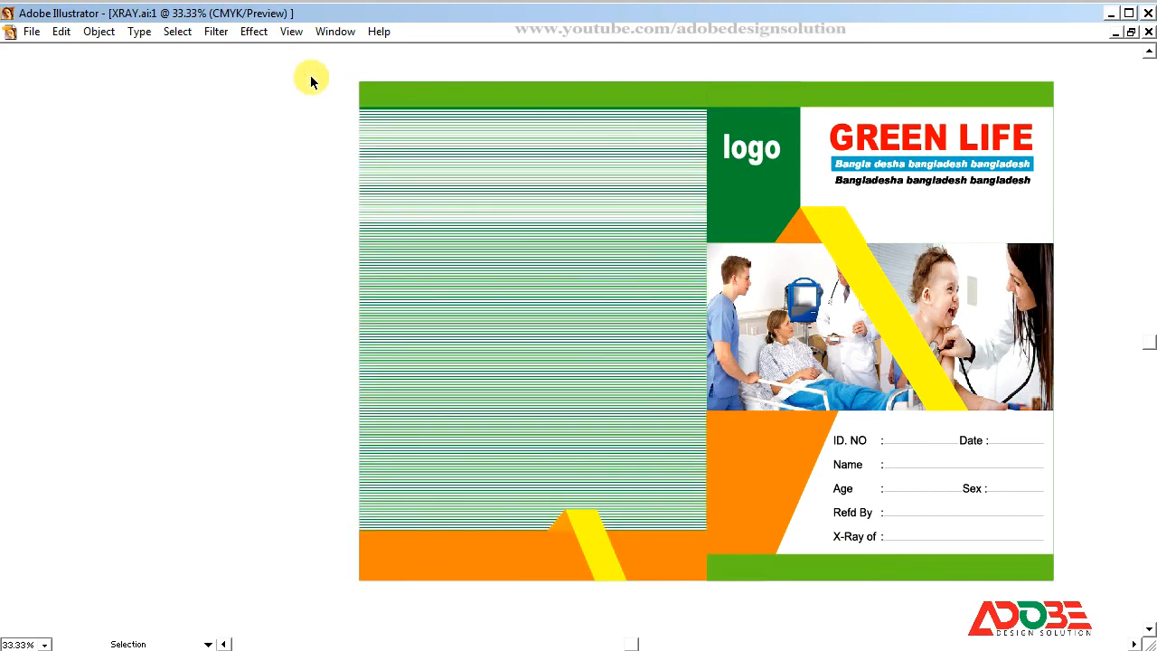
drag(310, 77, 452, 578)
scroll(537, 504, up, 4)
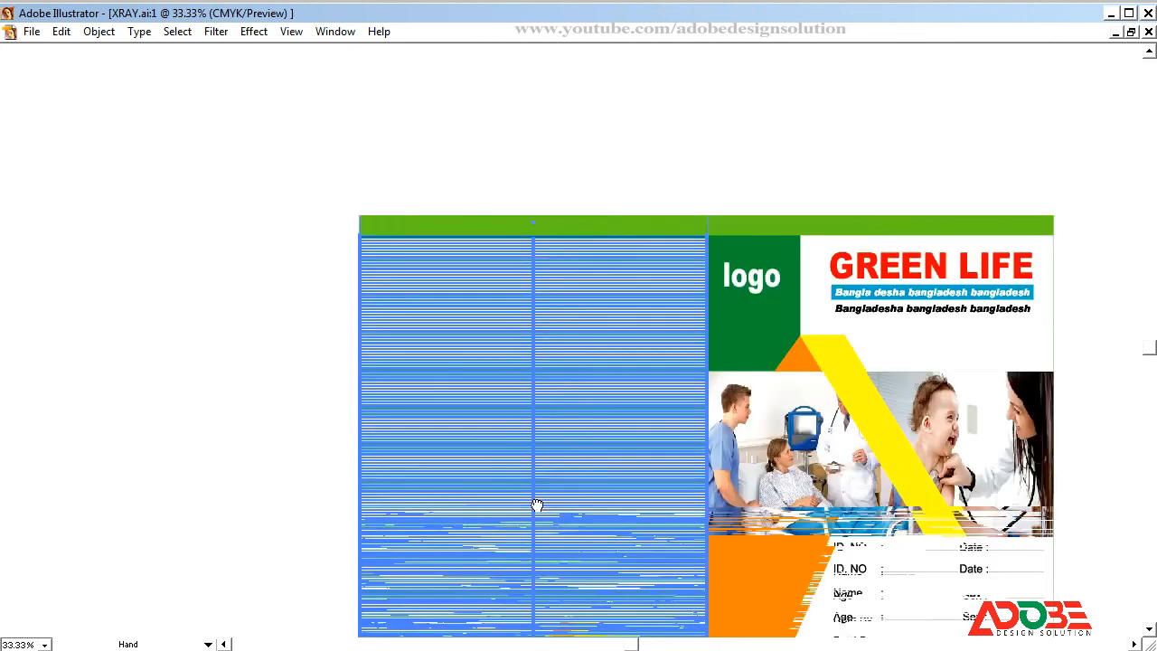
key(space)
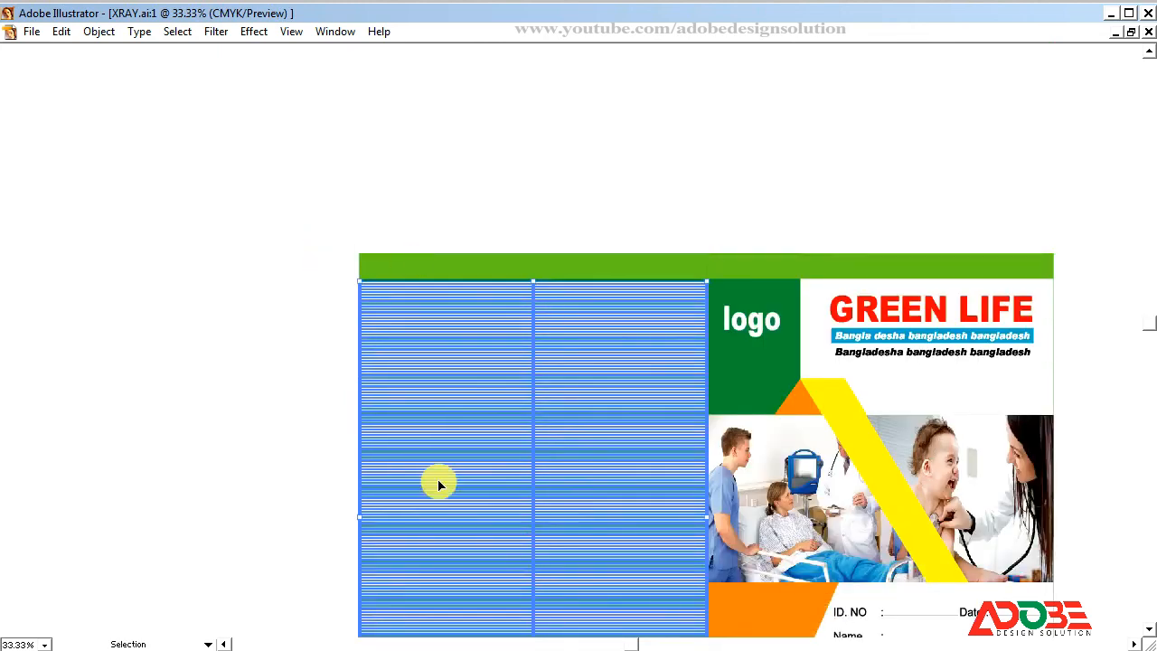
drag(615, 523, 595, 295)
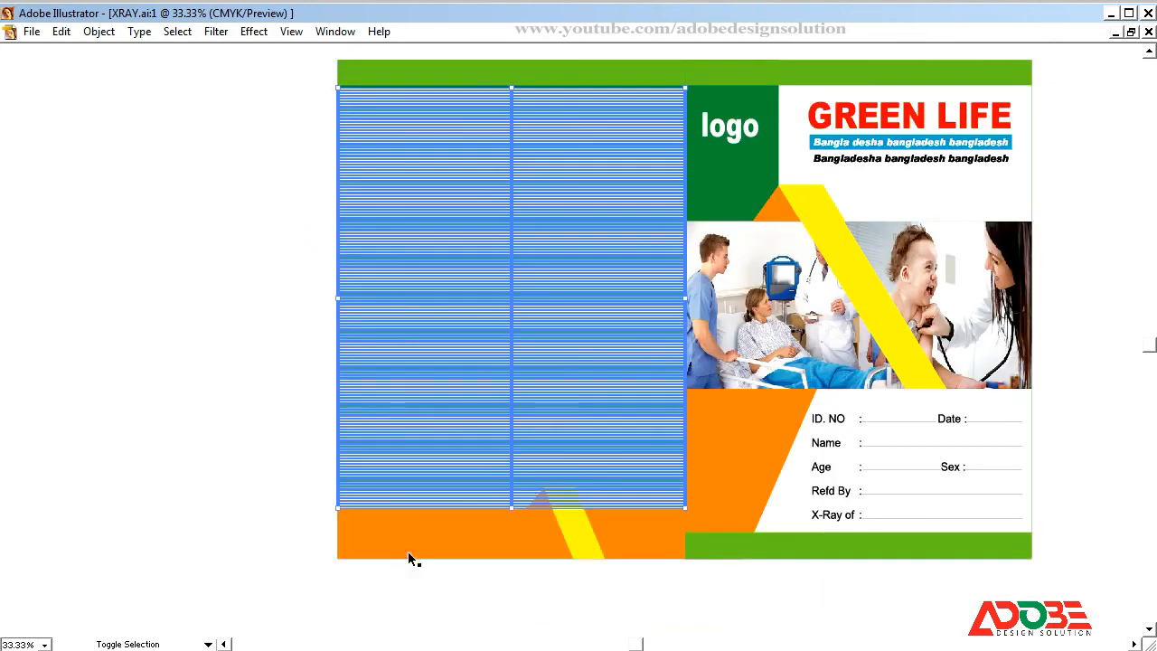
- Apply a linear gradient to the selected stripes and add a white middle stop, K 0, at 48.31%
key(Tab)
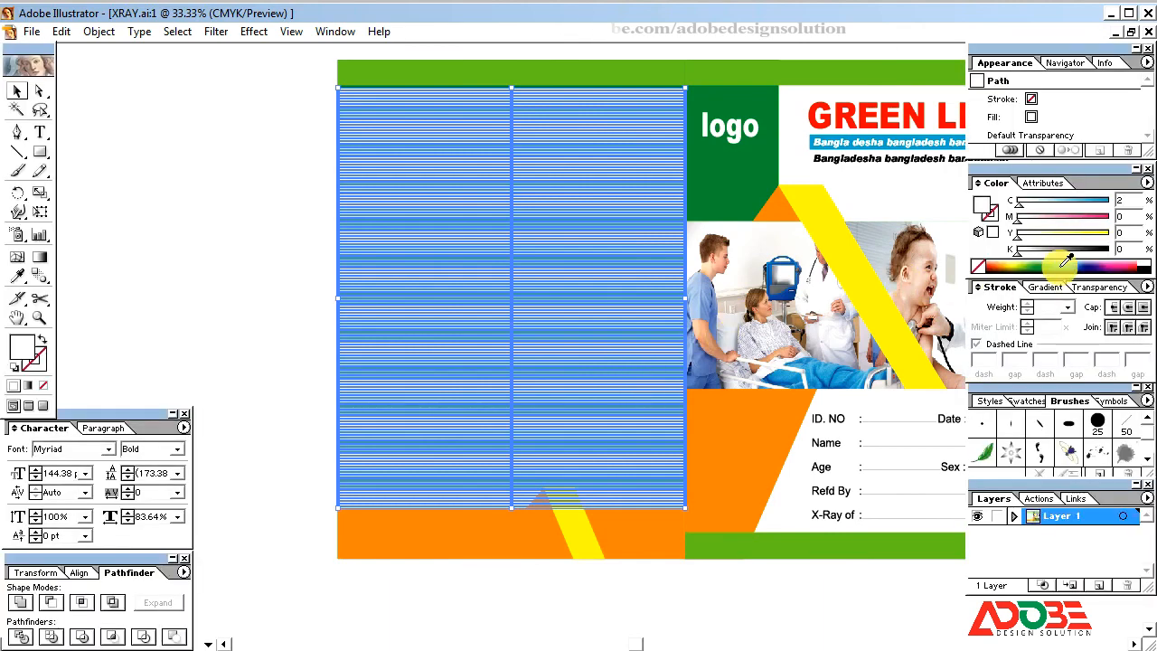
click(1098, 287)
click(1041, 288)
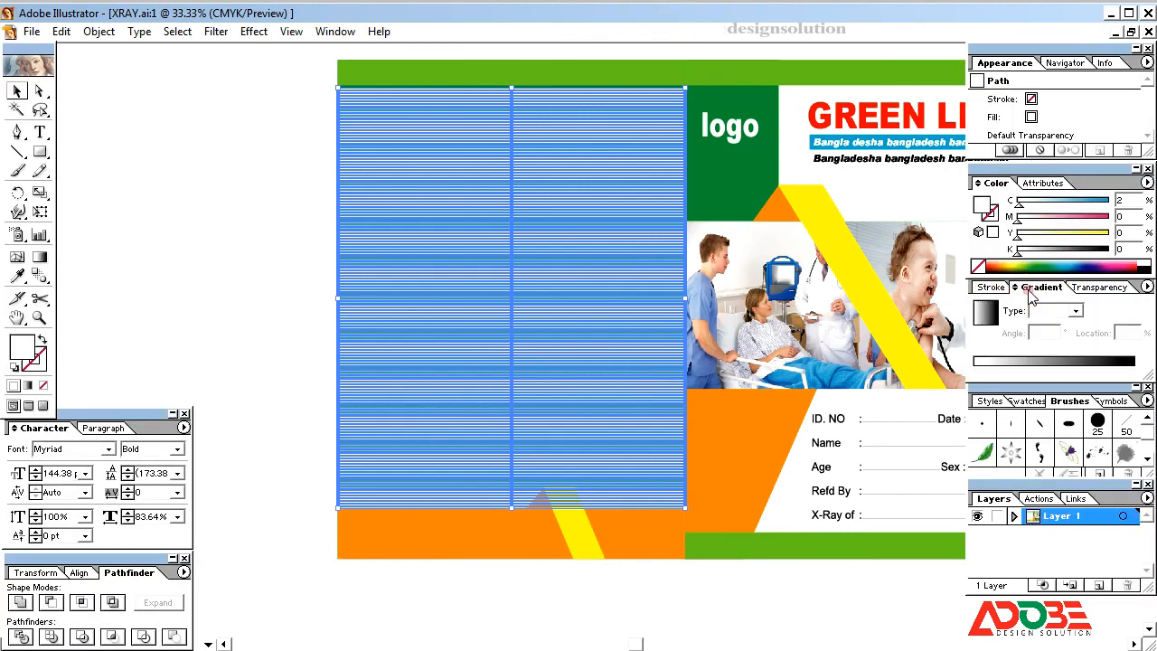
click(1039, 373)
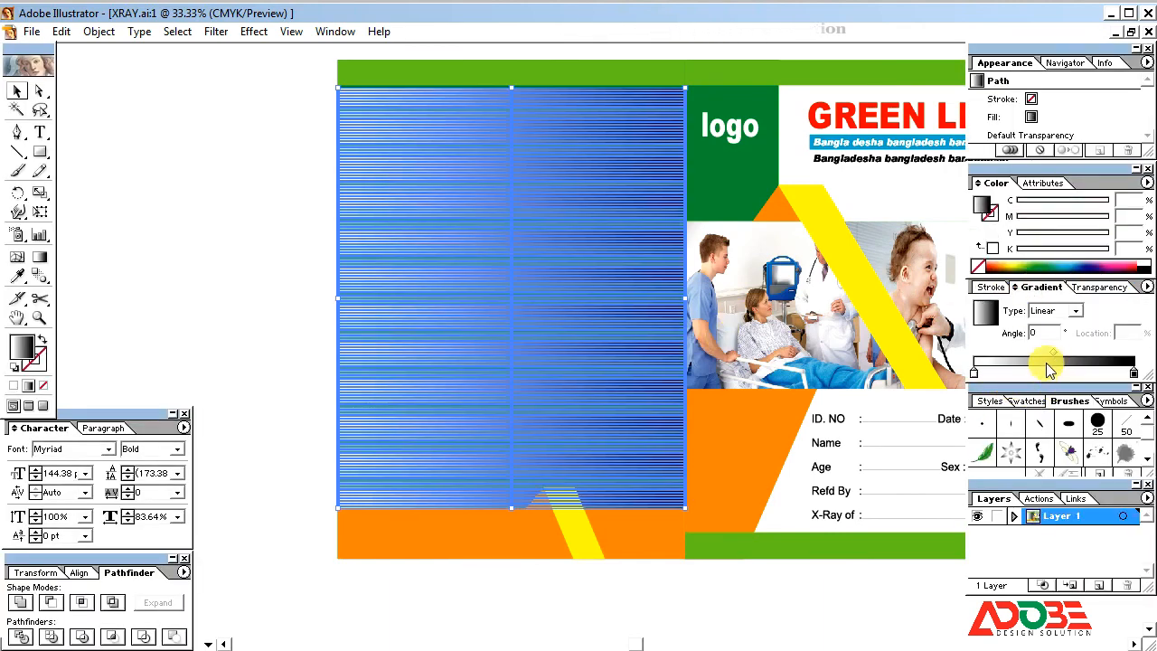
click(1050, 374)
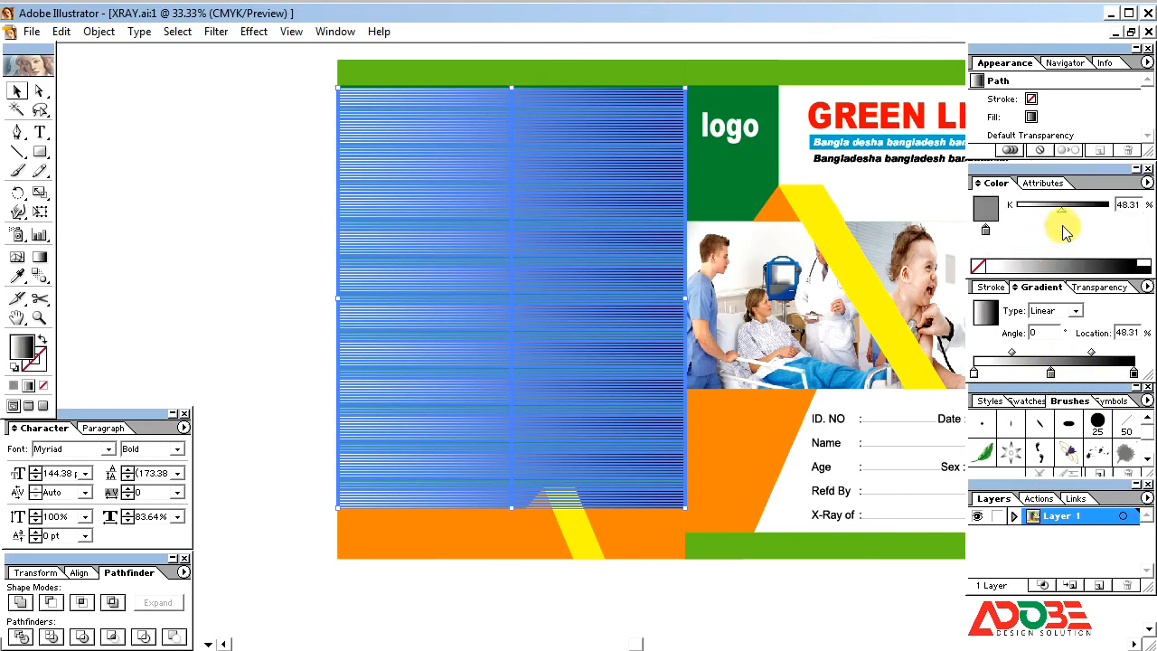
drag(1084, 215, 1017, 209)
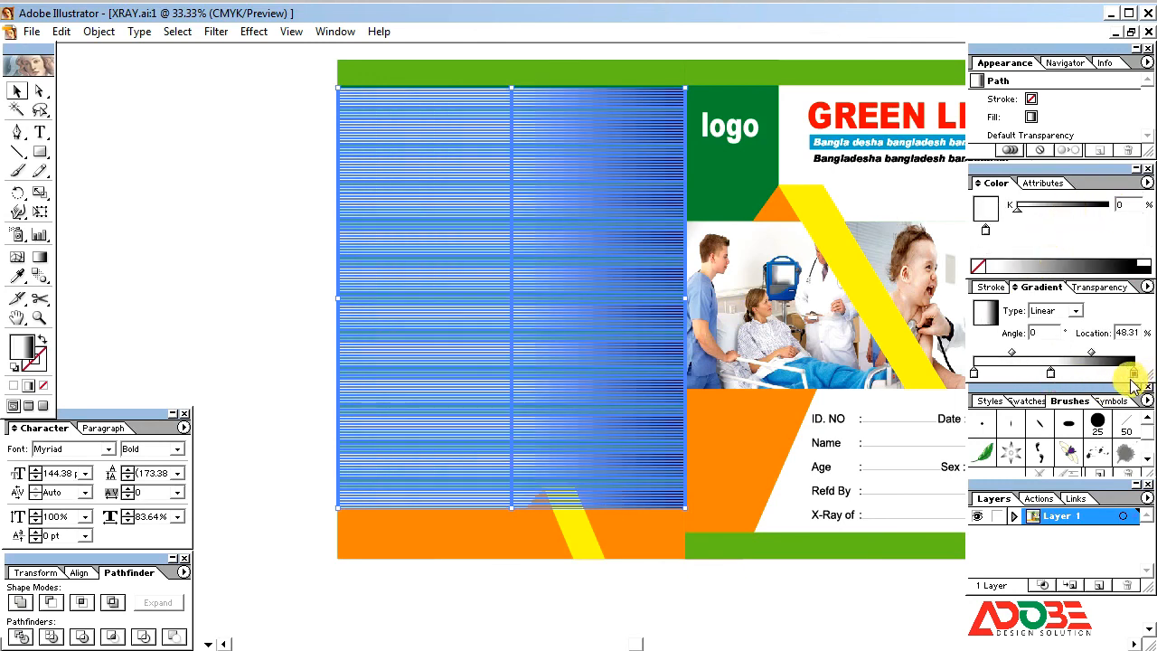
- Switch the gradient's end stop at 100% to CMYK and color it green, C 100, M 0, Y 100, K 0
click(1134, 374)
click(1146, 184)
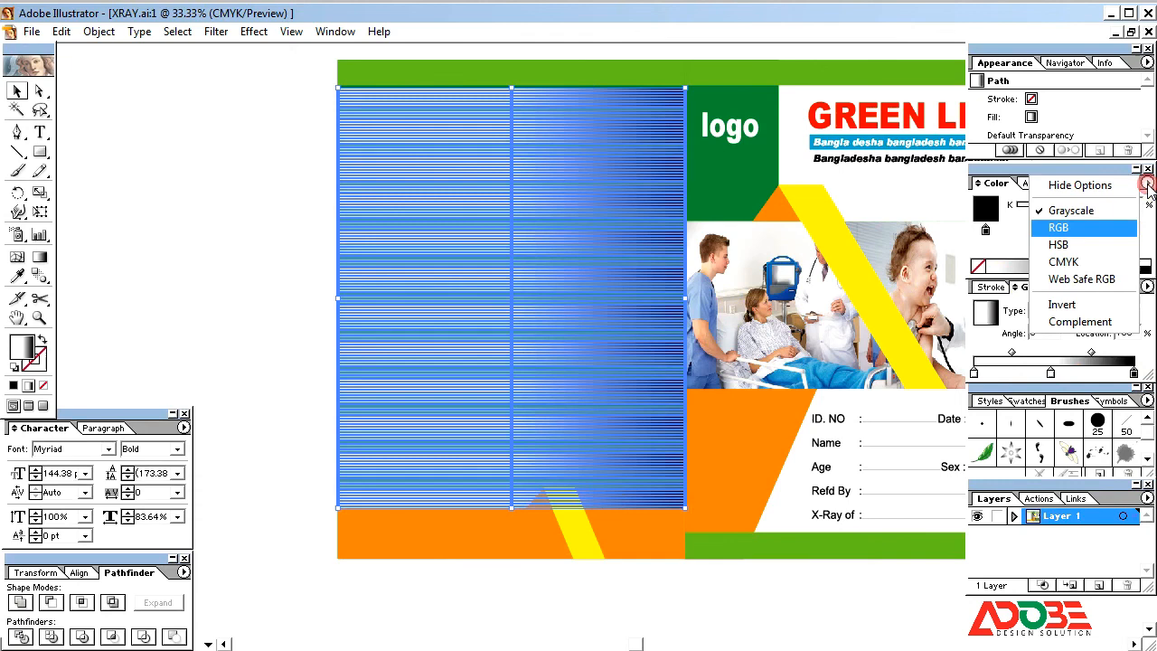
click(1084, 268)
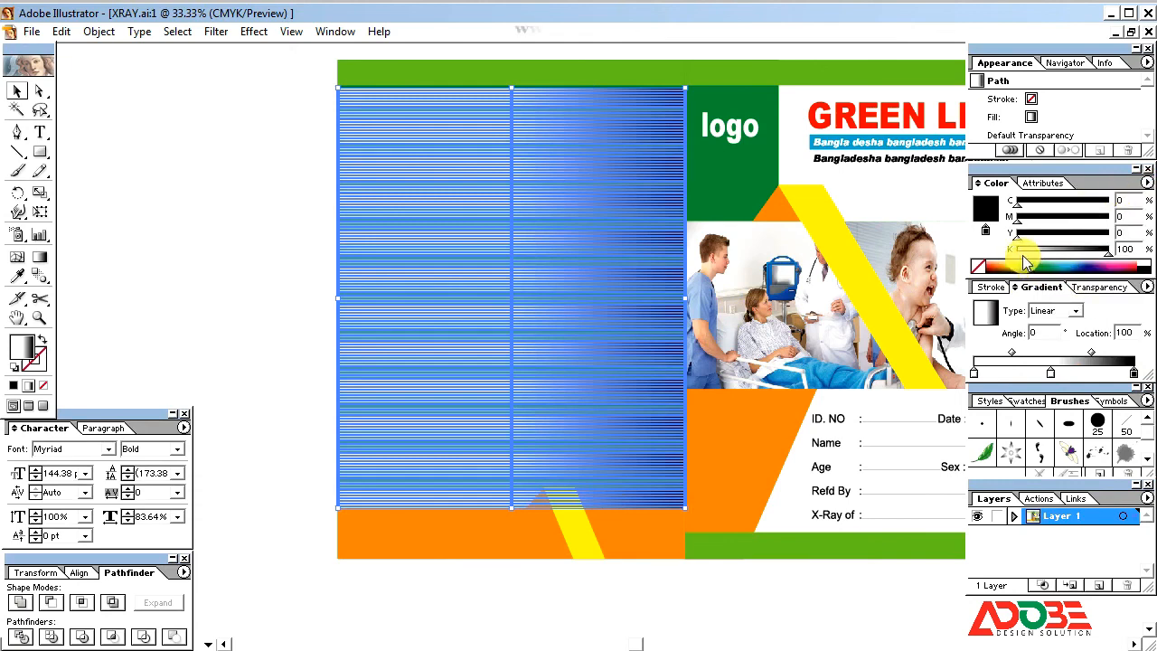
drag(1022, 251, 980, 245)
drag(1080, 200, 1152, 206)
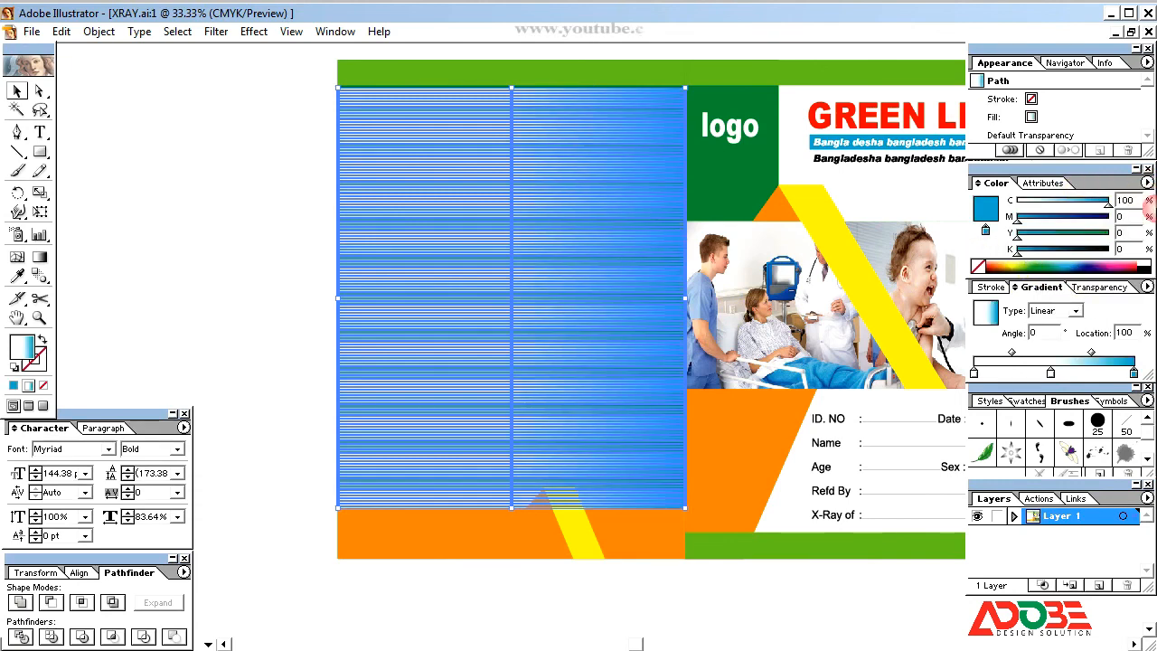
drag(1095, 233, 1149, 233)
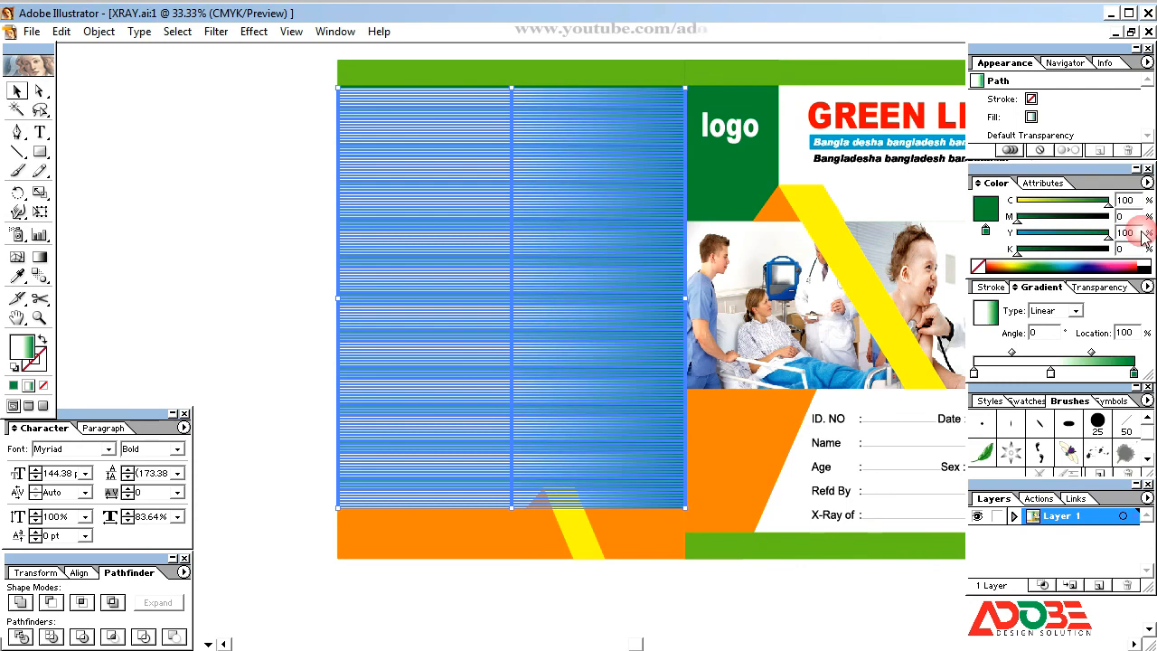
- Switch the gradient's start stop at 0% to CMYK and color it green, C 100, M 0, Y 100, K 0
click(974, 373)
click(1145, 183)
click(1067, 263)
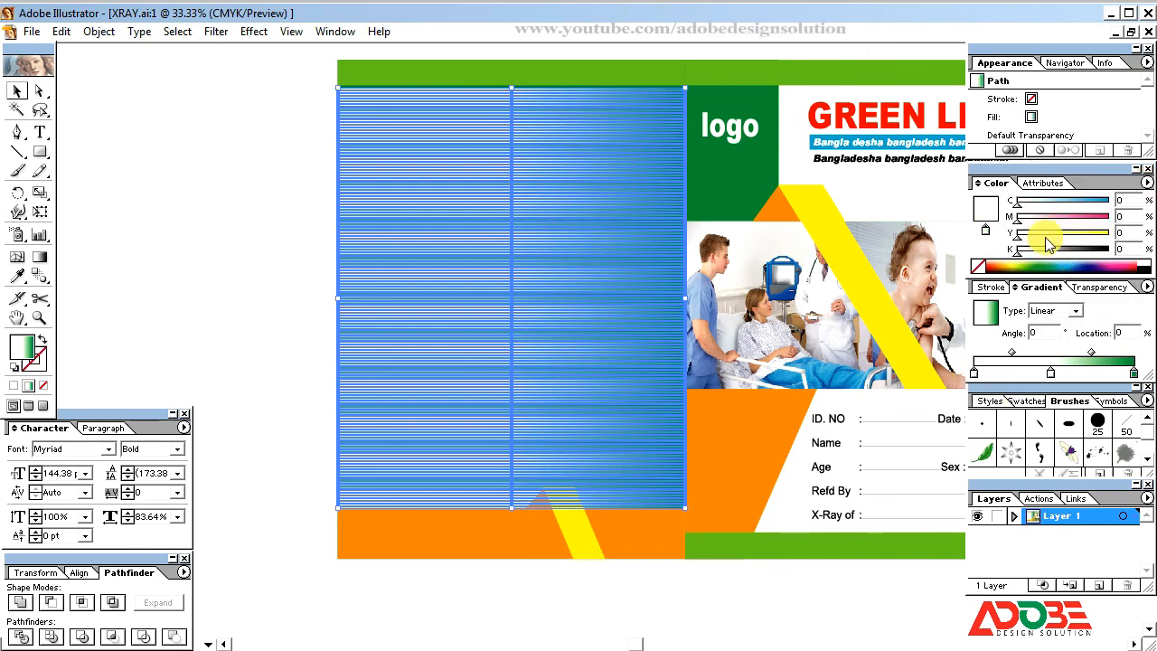
drag(1017, 201, 1148, 232)
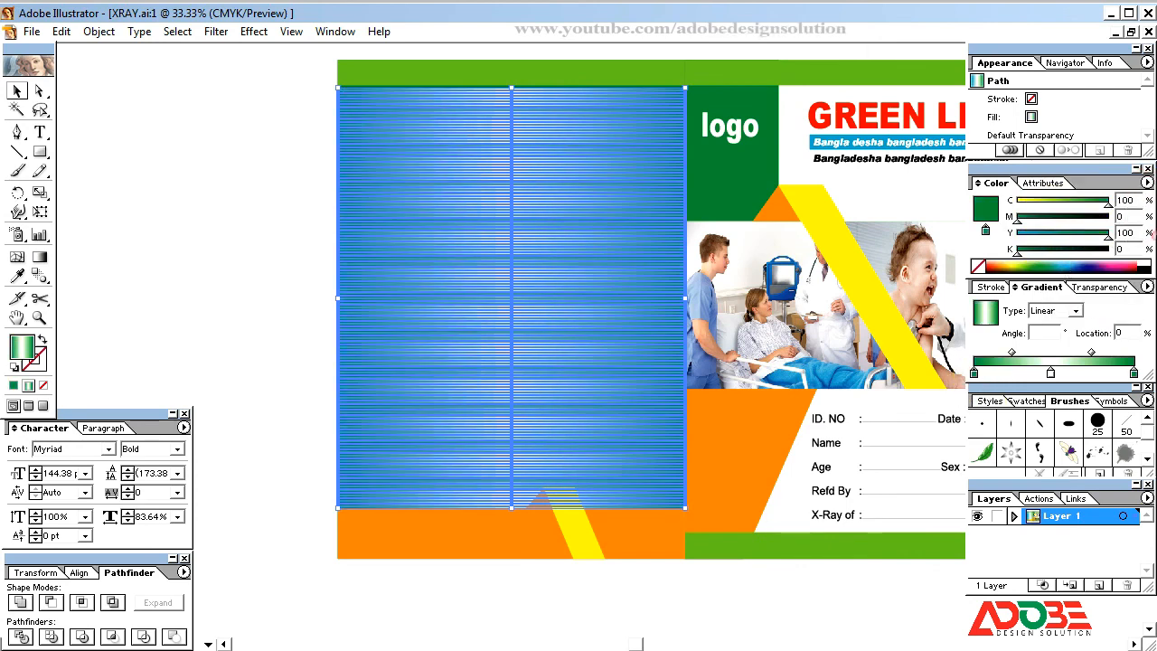
- Switch the gradient's middle stop to CMYK and color it pale green, C 20, M 0, Y 29, K 0
click(1051, 373)
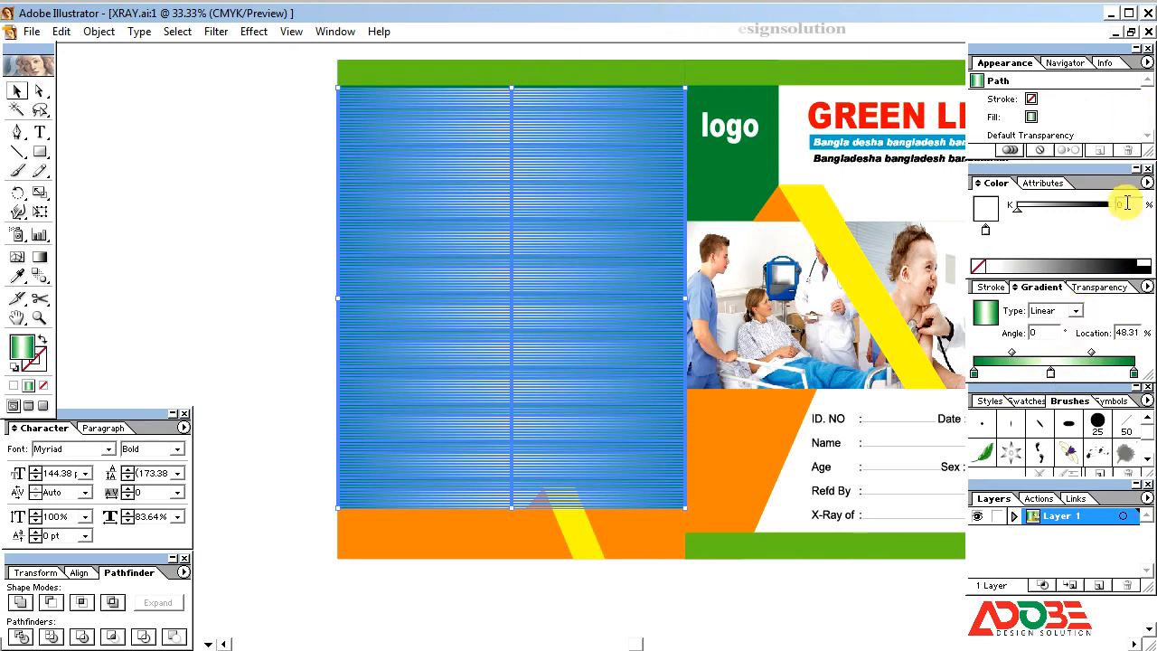
click(1146, 182)
click(1063, 261)
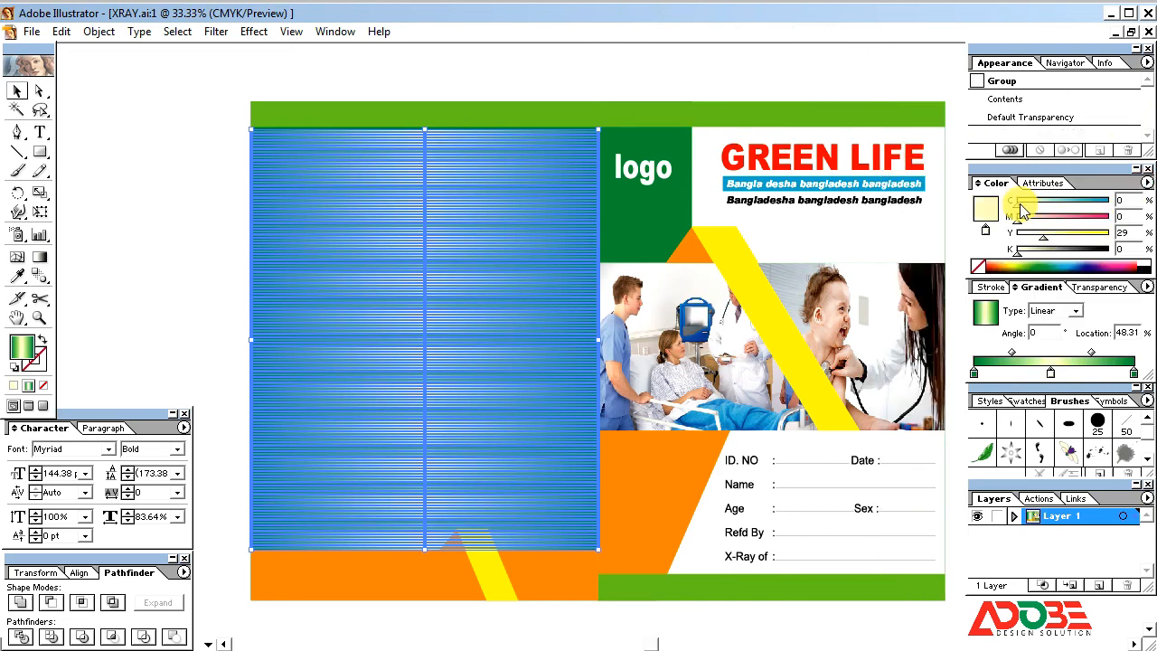
drag(1021, 208, 1035, 204)
click(155, 274)
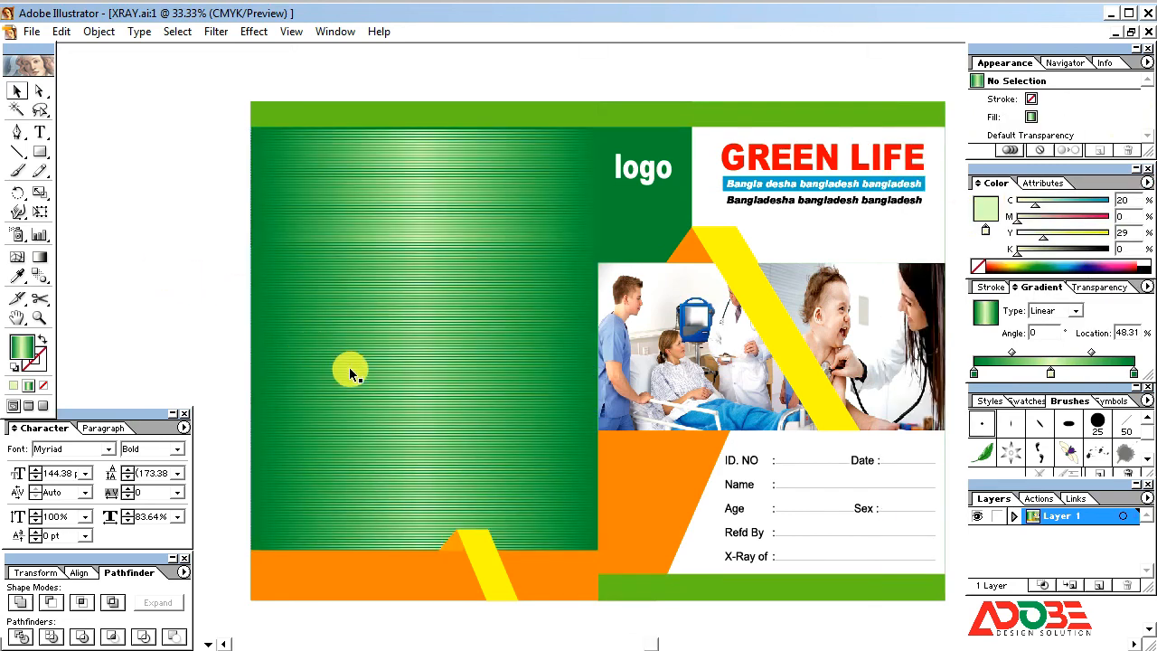
- Lower the opacity of the gradient stripe group on the back page to about 36%
click(445, 336)
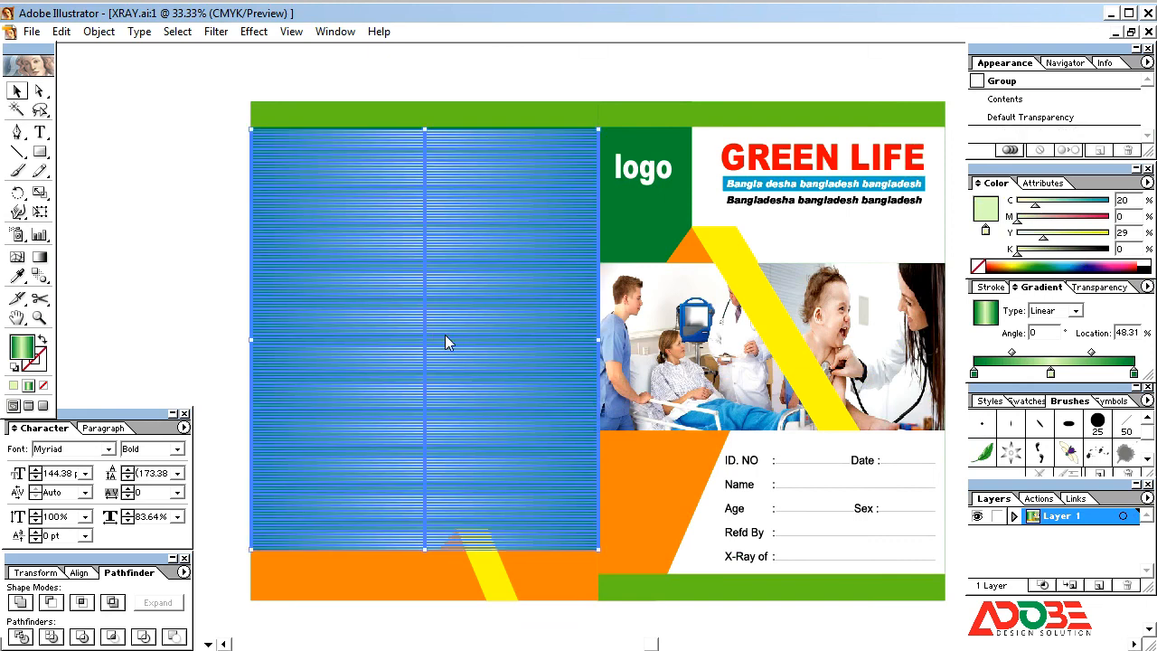
click(1114, 287)
click(1132, 307)
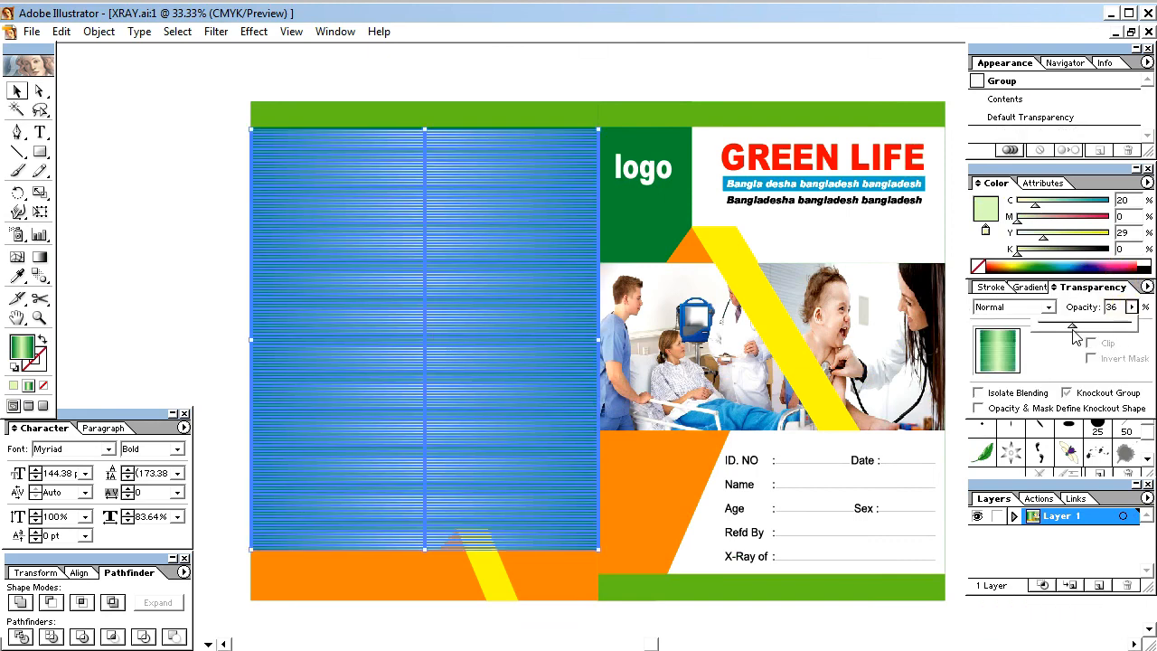
click(216, 321)
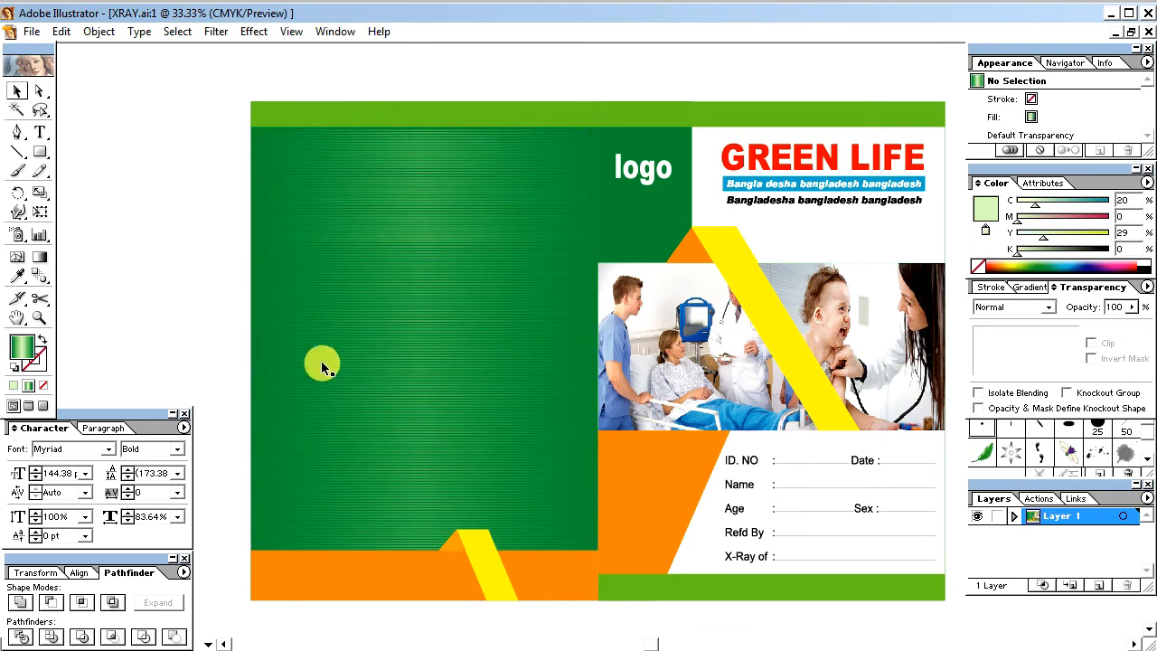
- Clear the selection, hide the panels and examine the complete envelope layout, both front and back pages
click(406, 339)
key(ctrl+shift+a)
key(Tab)
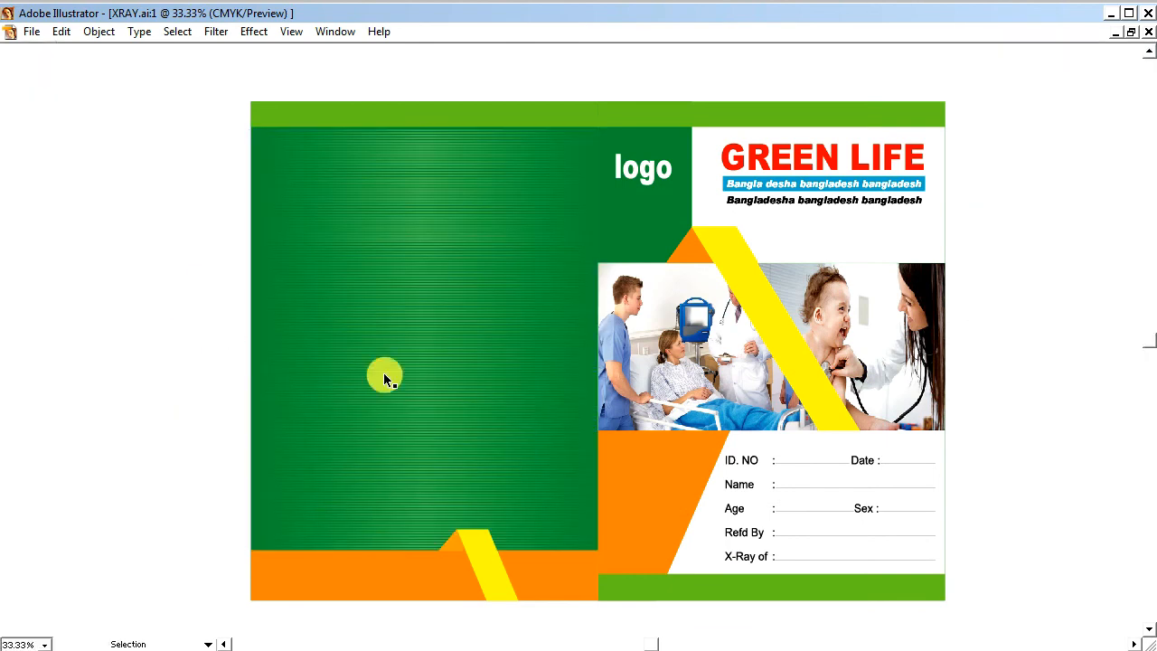
key(ctrl+minus)
key(ctrl+minus)
key(z)
drag(208, 180, 892, 511)
key(space)
drag(943, 410, 922, 367)
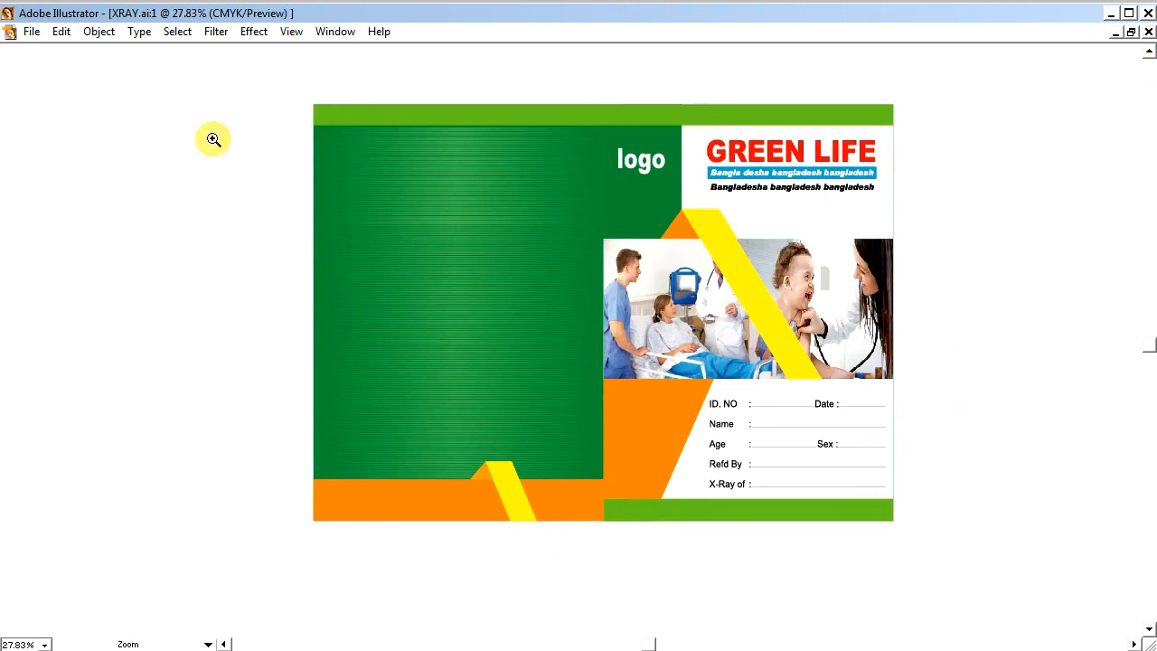
drag(266, 93, 984, 566)
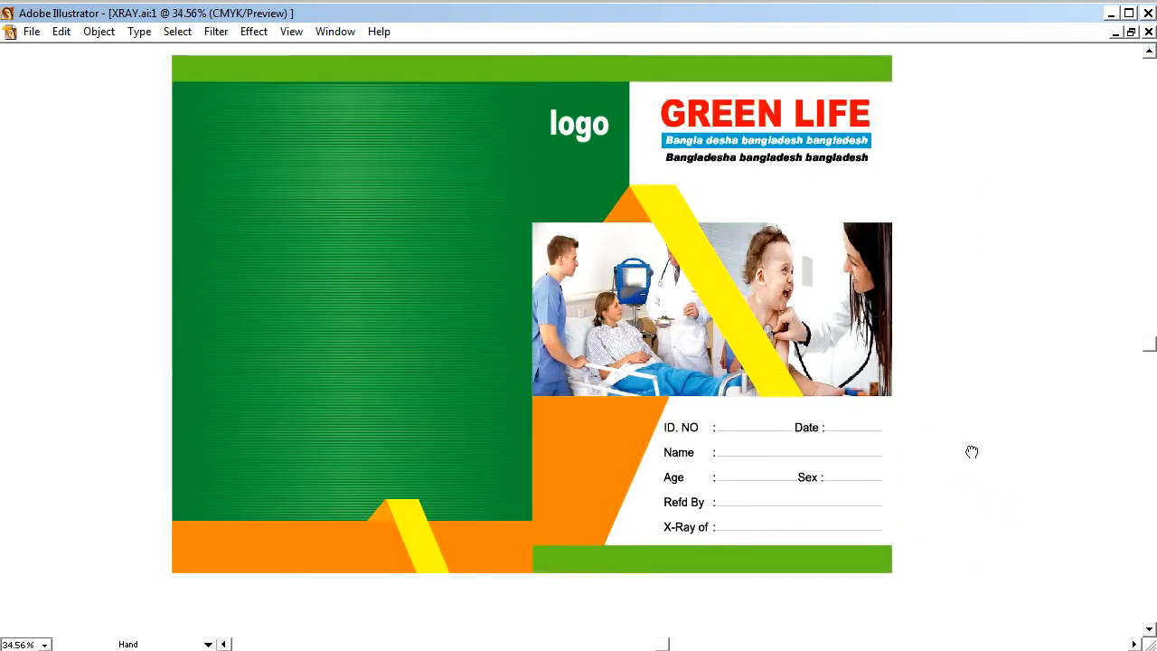